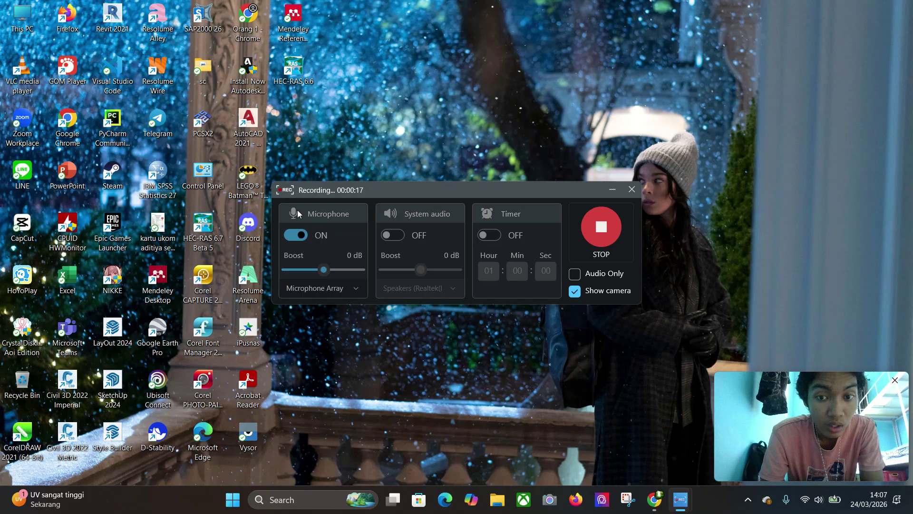
Review the data files in the shared Data HEC-RAS Model Drive folder and in the local C:\data hec ras\data folder
left_click(656, 495)
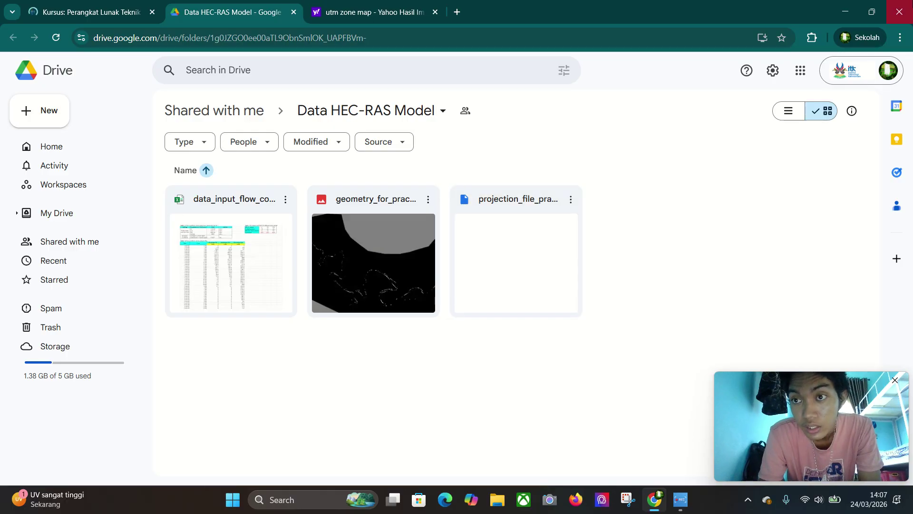
left_click(846, 10)
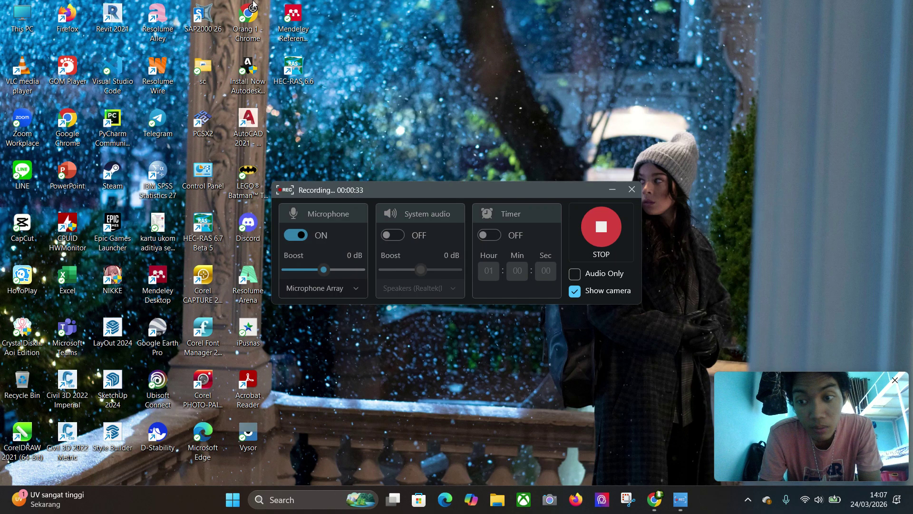
double_click(27, 14)
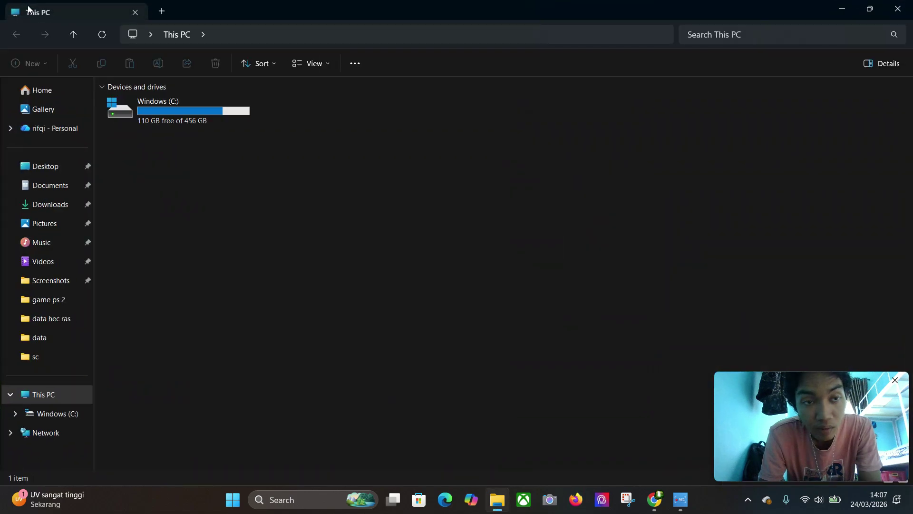
double_click(143, 124)
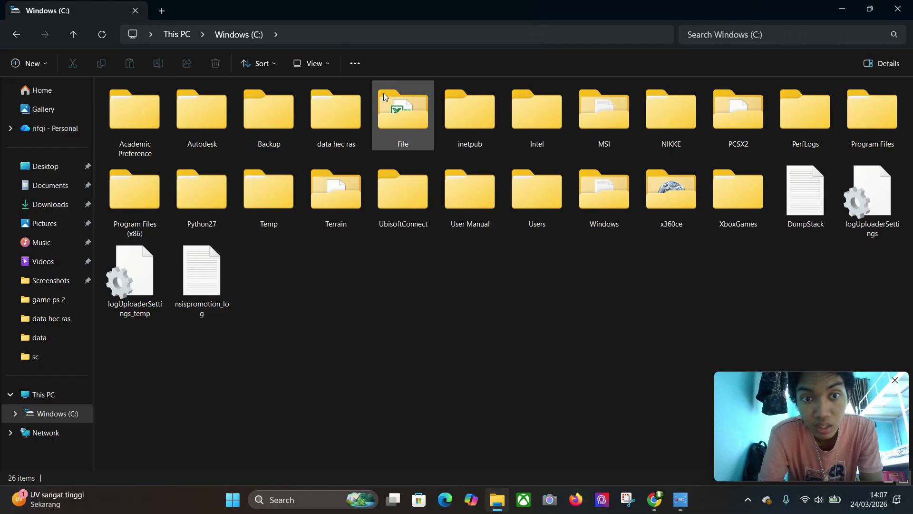
mouse_move(352, 104)
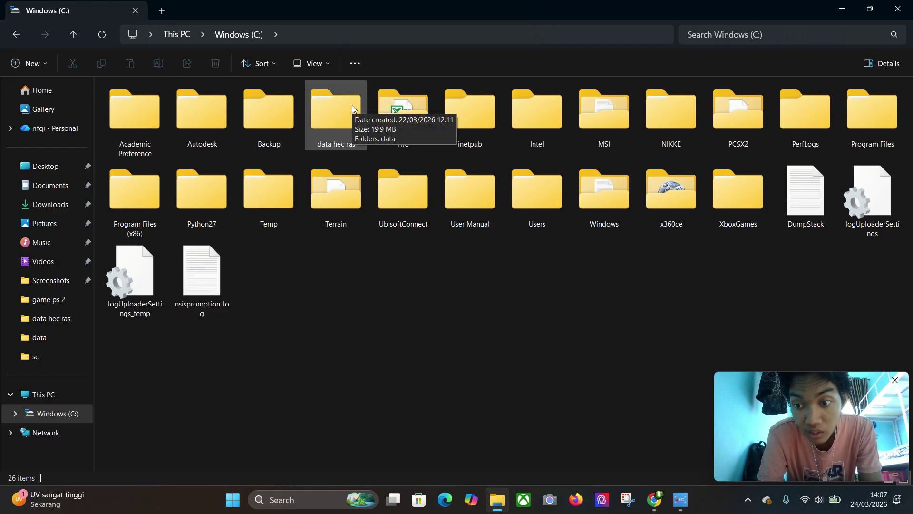
double_click(352, 105)
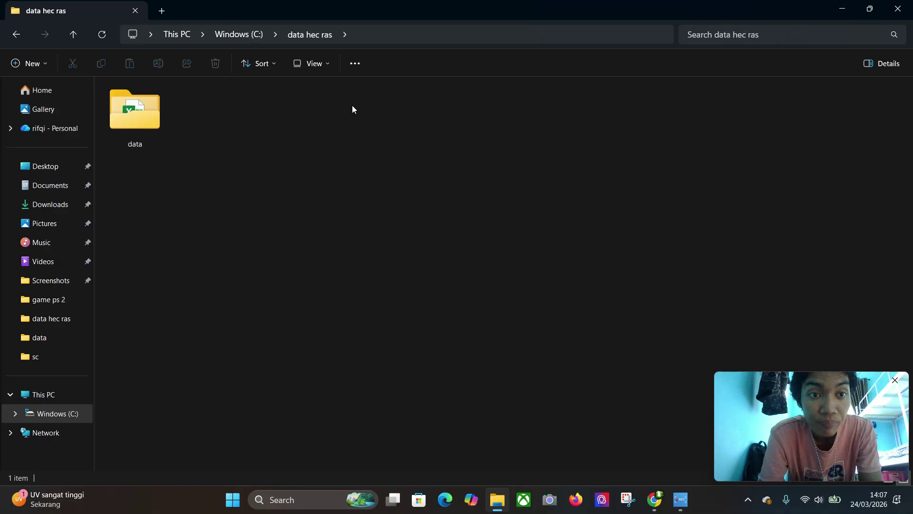
double_click(144, 130)
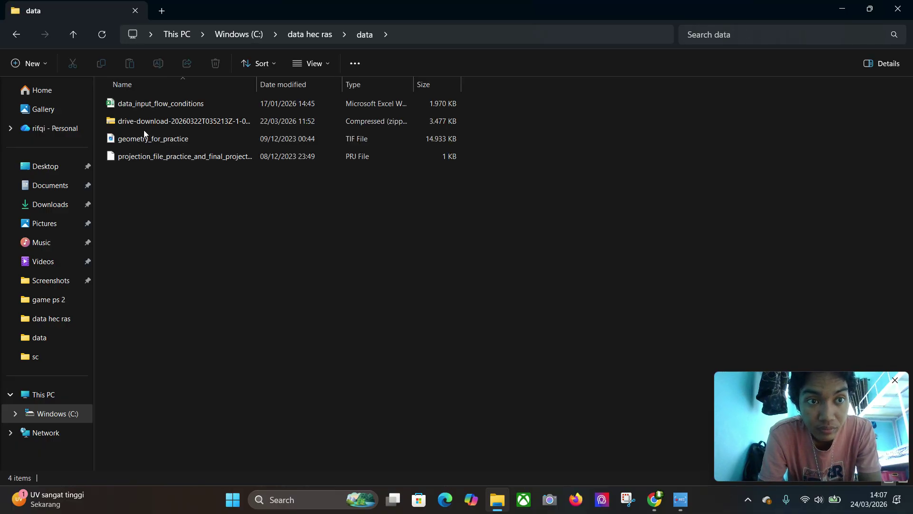
left_click(898, 9)
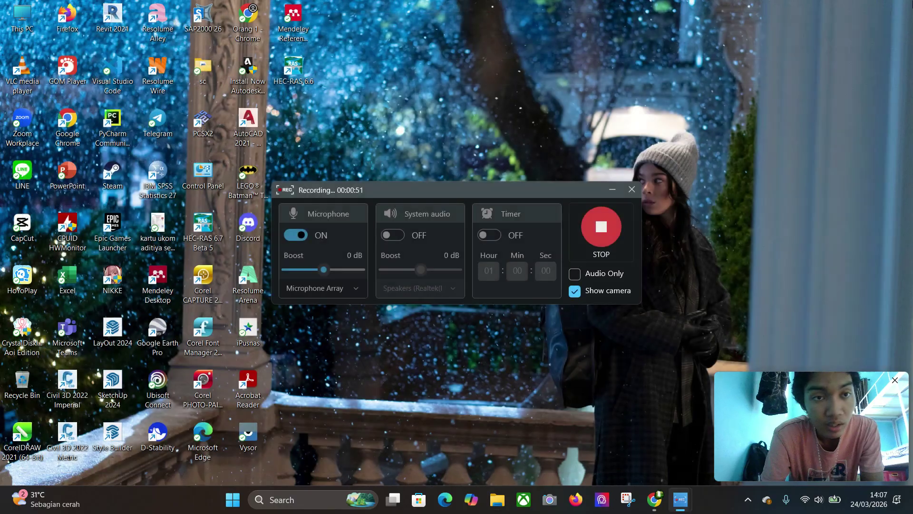
Launch HEC-RAS 6.6 and set the unit system to System International (Metric System)
left_click(295, 72)
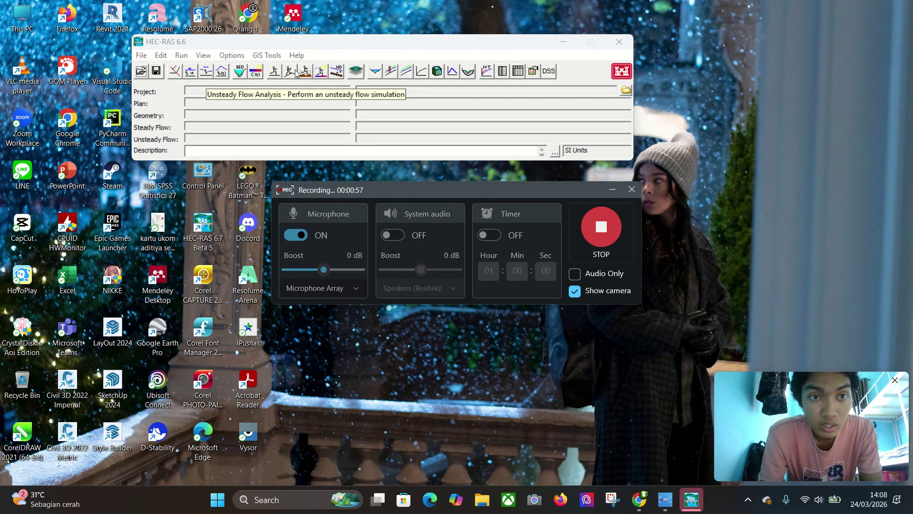
left_click(220, 57)
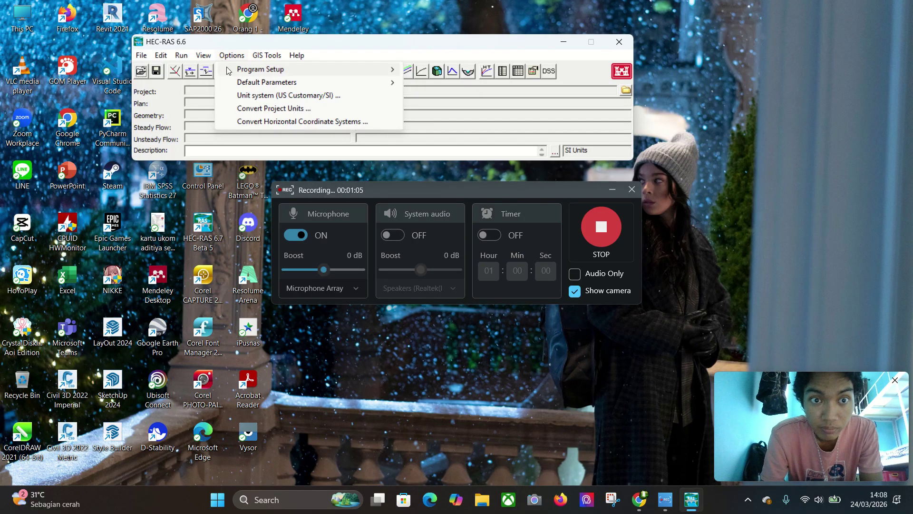
left_click(253, 100)
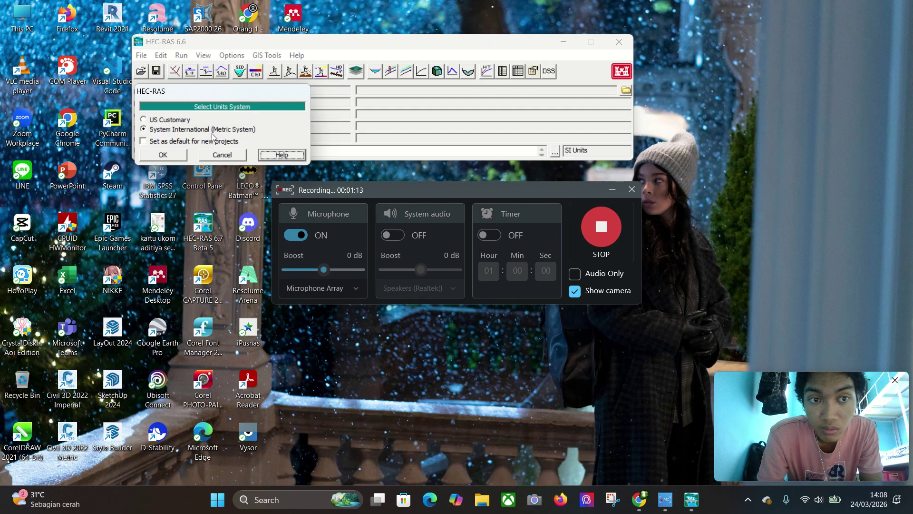
left_click(172, 155)
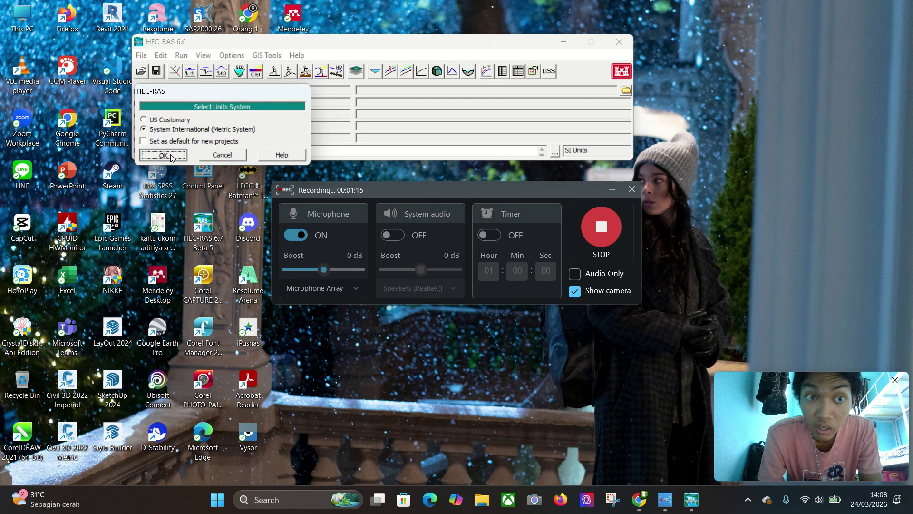
Start a new HEC-RAS project and give it the title model_1d
left_click(144, 58)
left_click(167, 69)
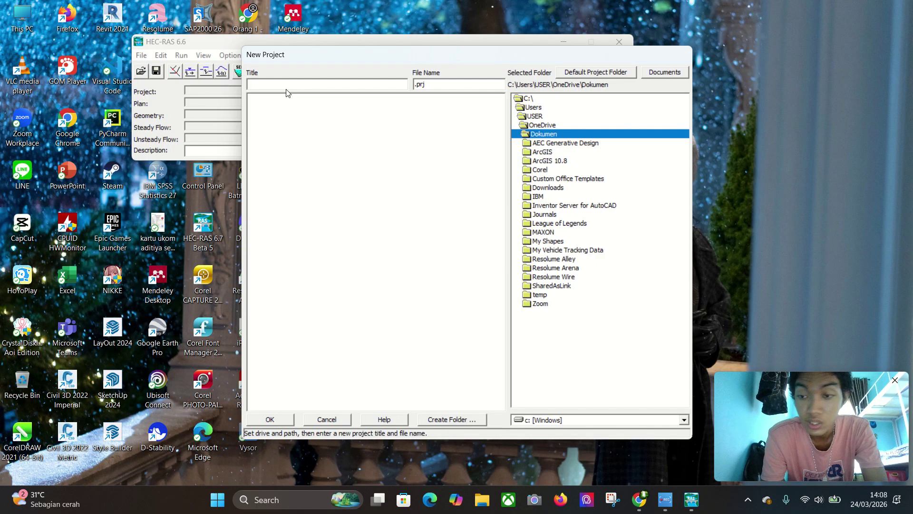
type("mod")
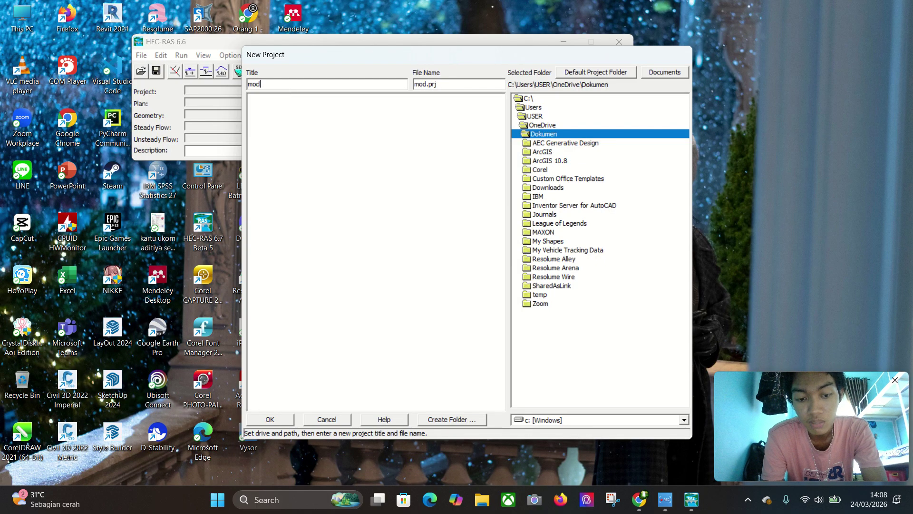
type("el")
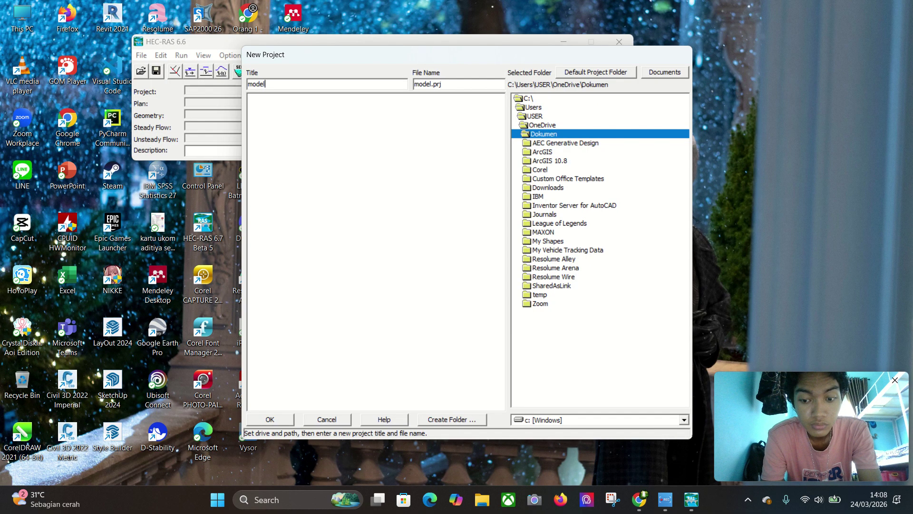
type("-1d")
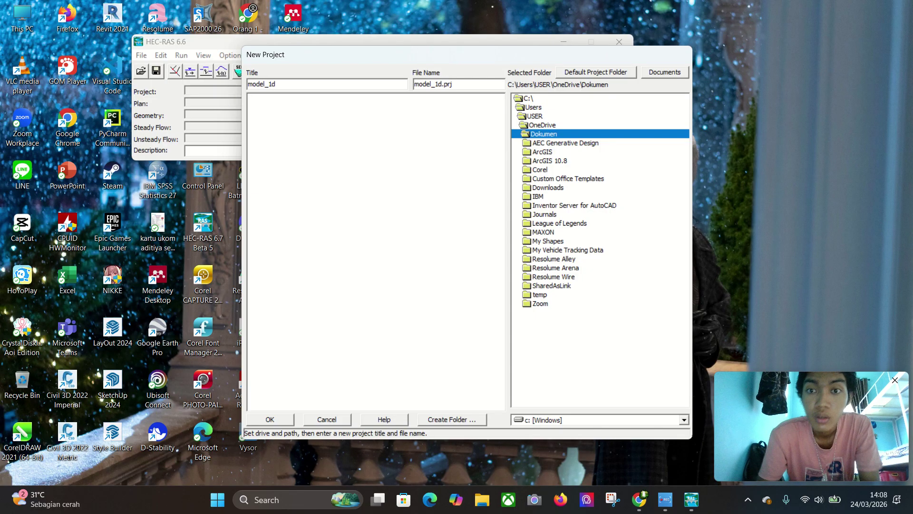
Choose C:\data hec ras as the new project's folder and try to create the project
double_click(546, 98)
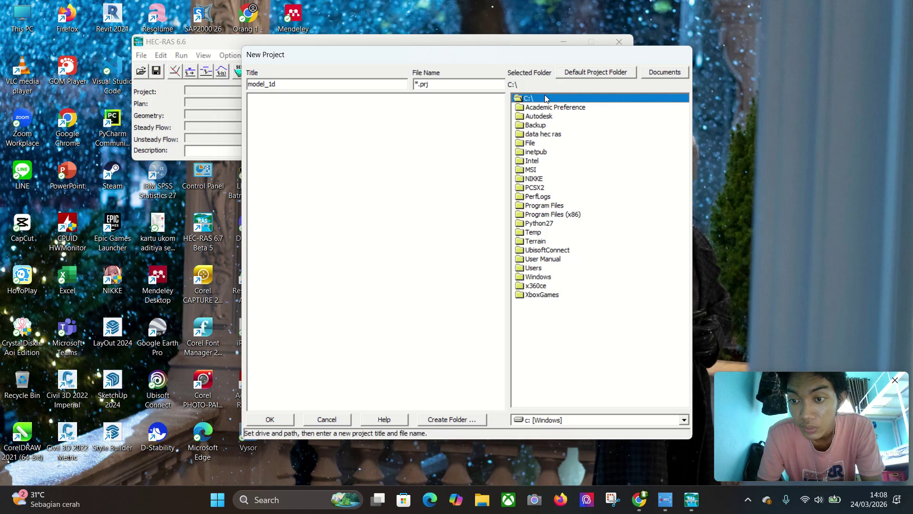
left_click(540, 135)
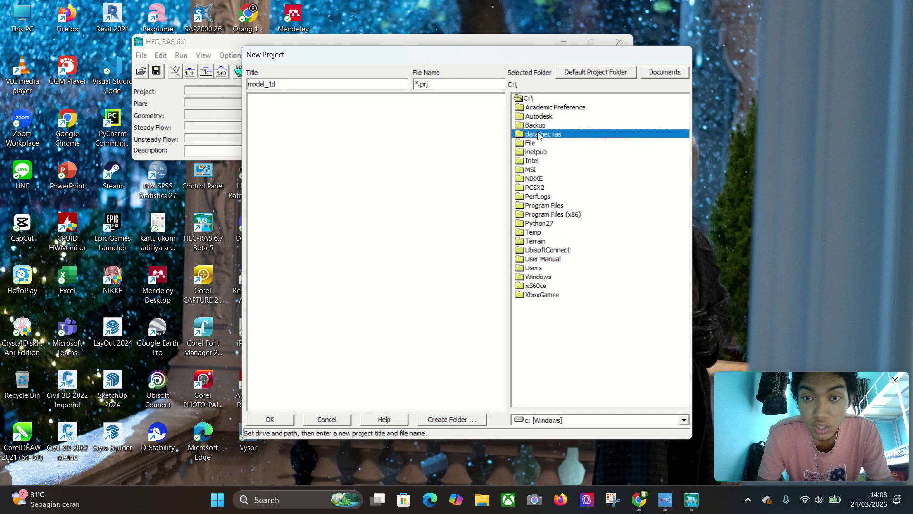
left_click(273, 420)
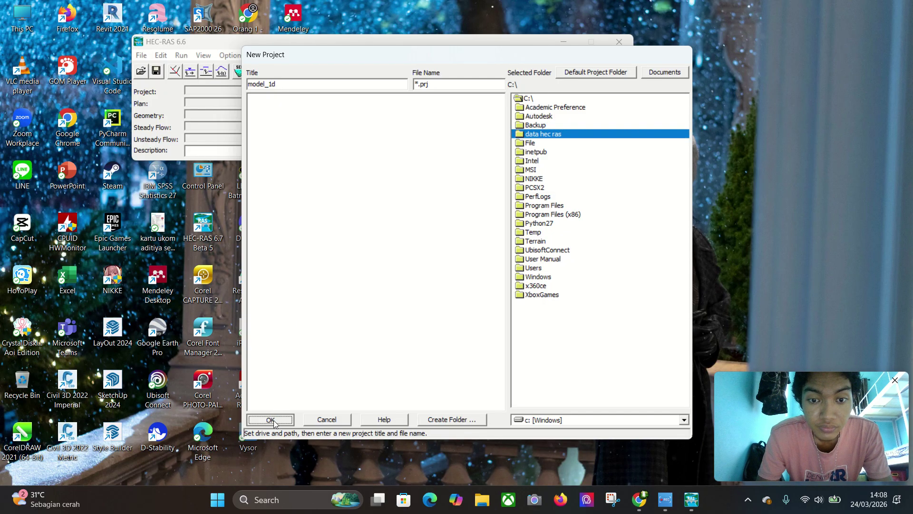
left_click(496, 281)
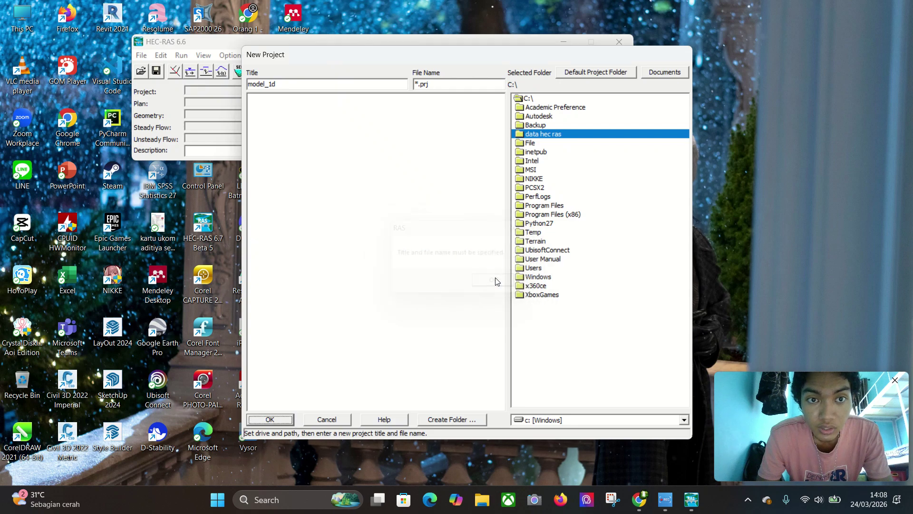
double_click(551, 136)
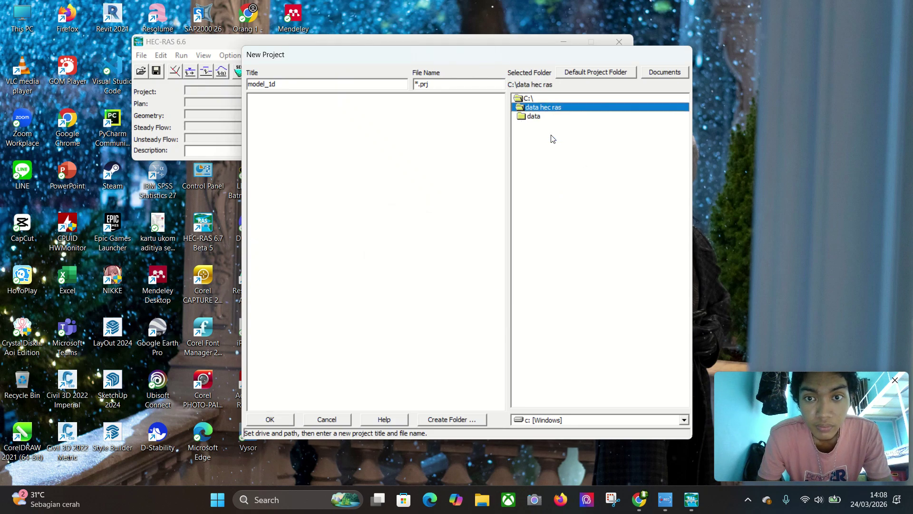
left_click(280, 418)
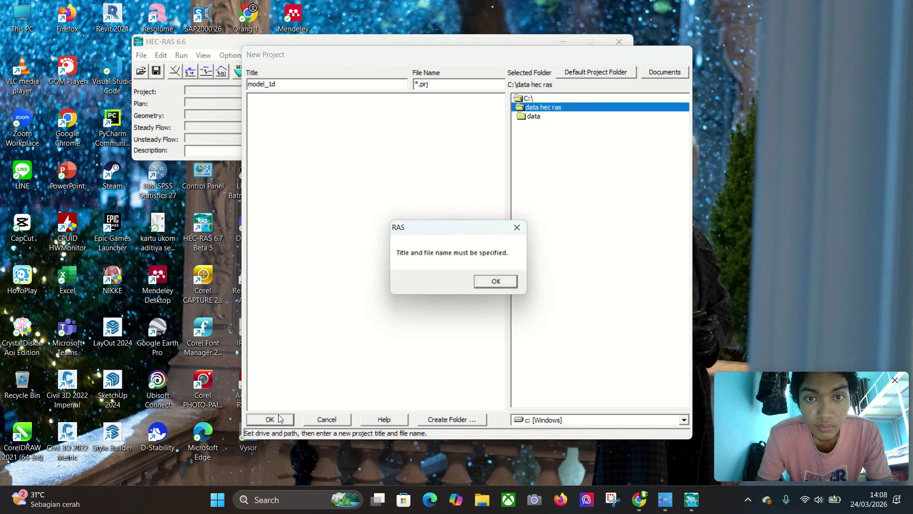
left_click(482, 282)
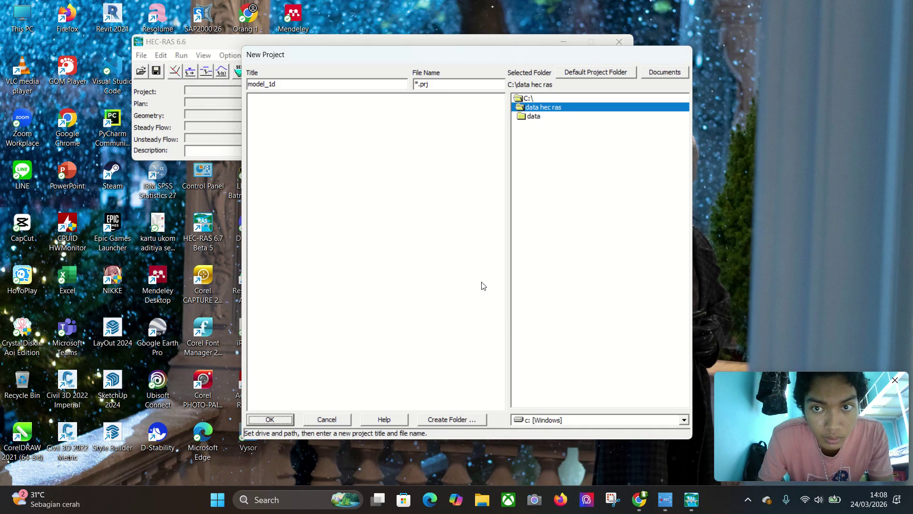
Change the project title to model1d and create the project as model1d.prj with SI units
left_click(284, 83)
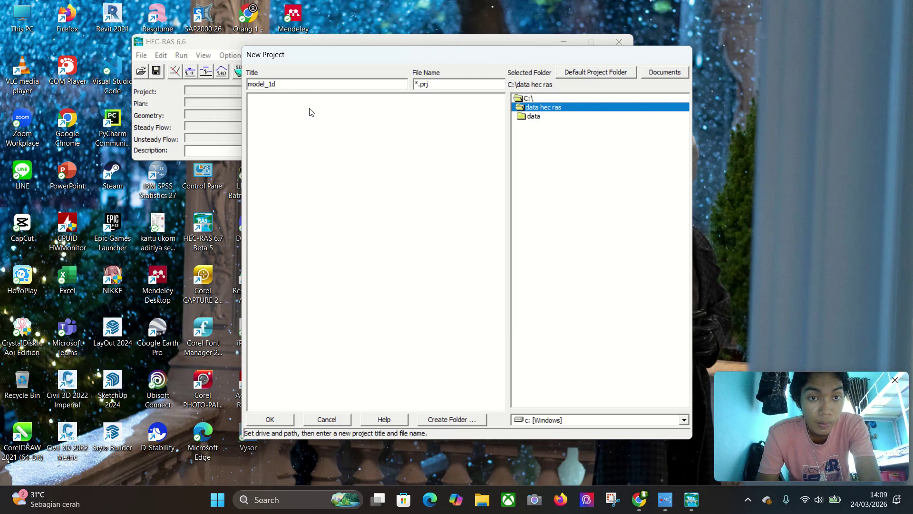
key("BackSpace")
key("BackSpace")
key("BackSpace")
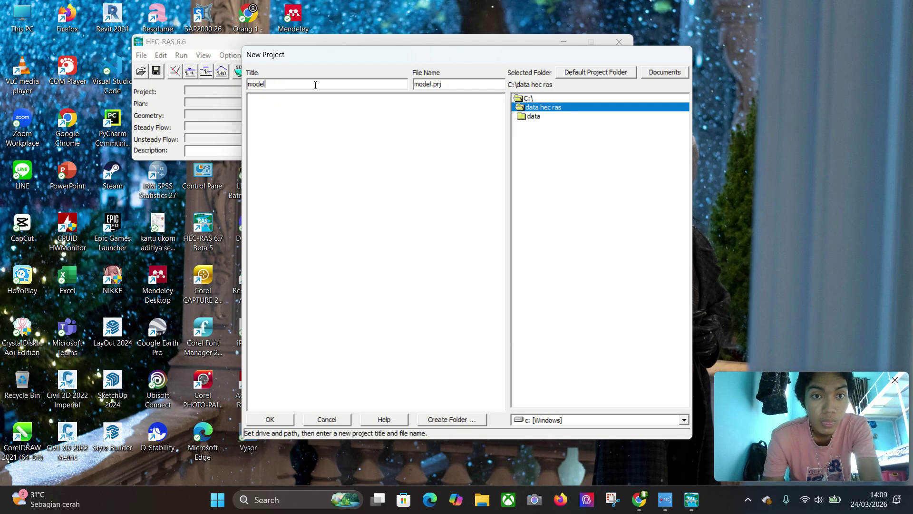
type("1d")
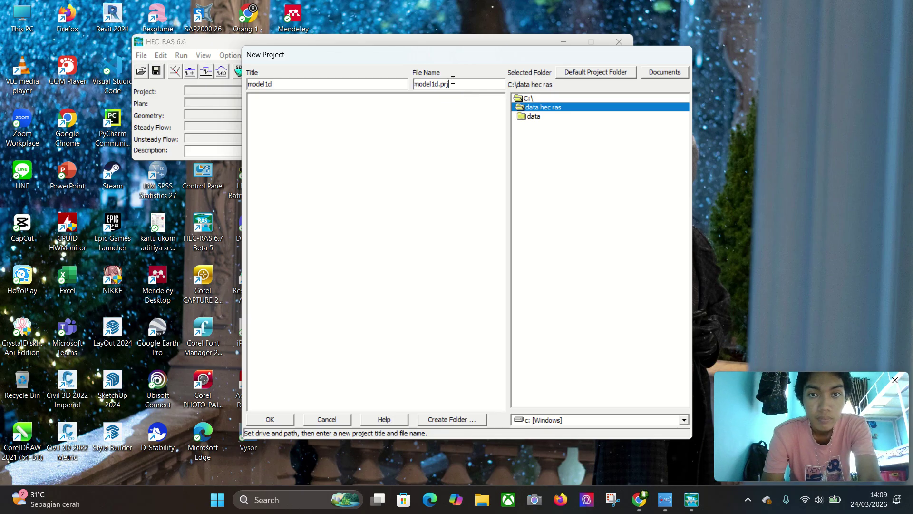
left_click(269, 419)
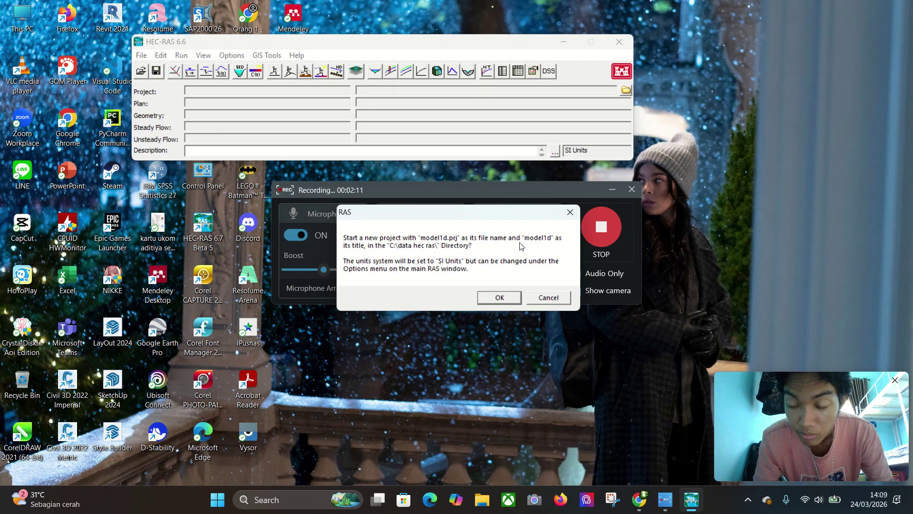
left_click(514, 300)
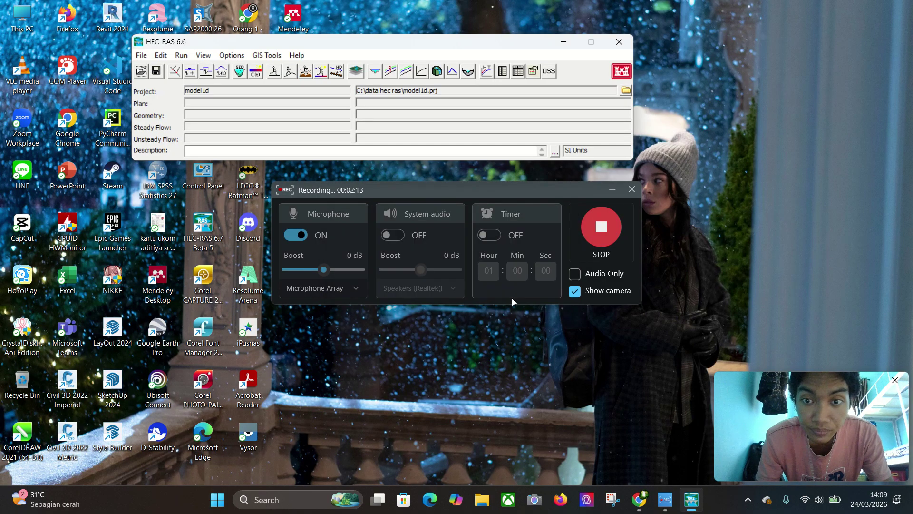
left_click_drag(516, 197, 431, 500)
left_click(430, 499)
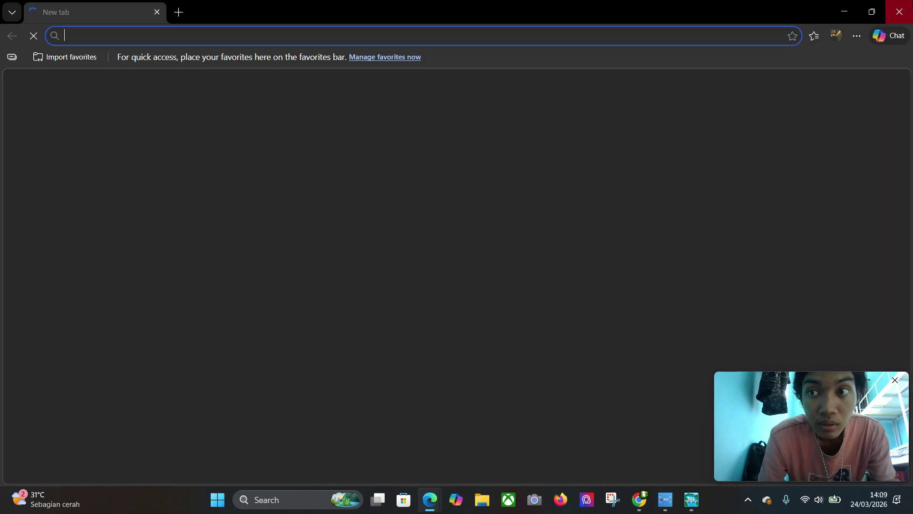
key("alt+F4")
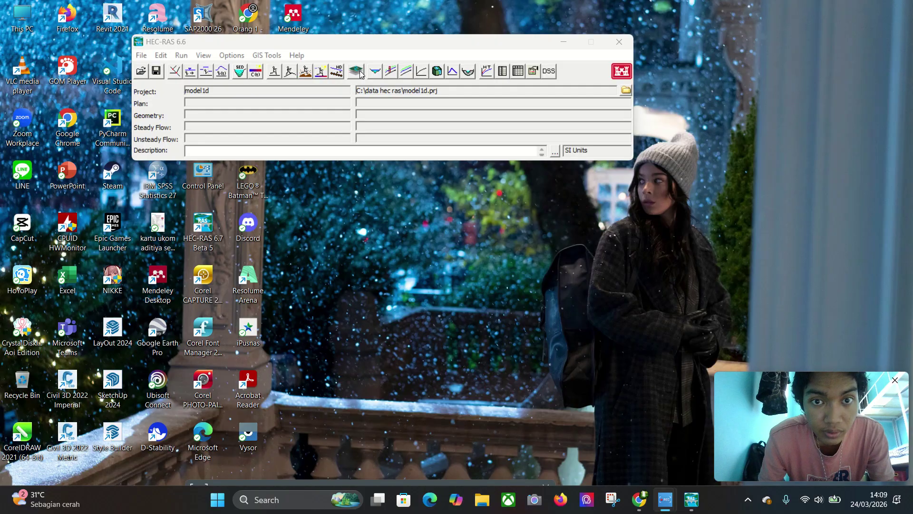
Open RAS Mapper for the model1d project
left_click(267, 55)
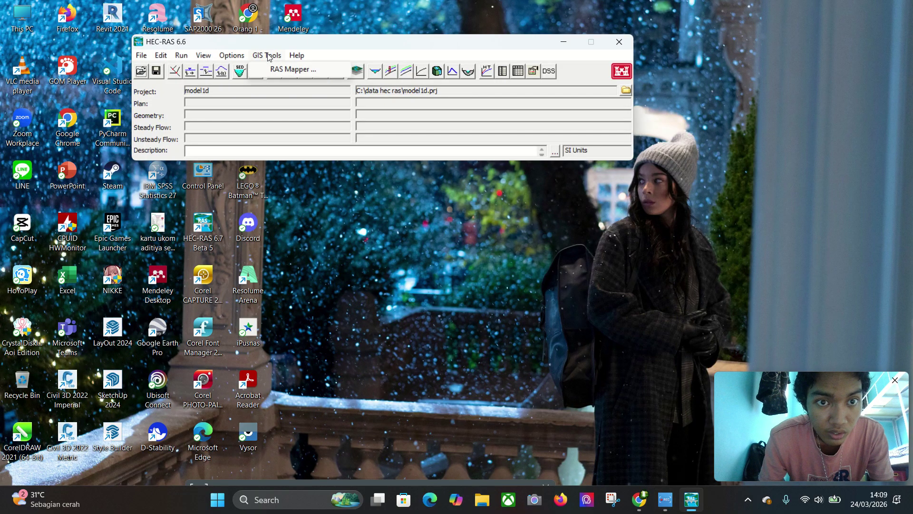
left_click(293, 70)
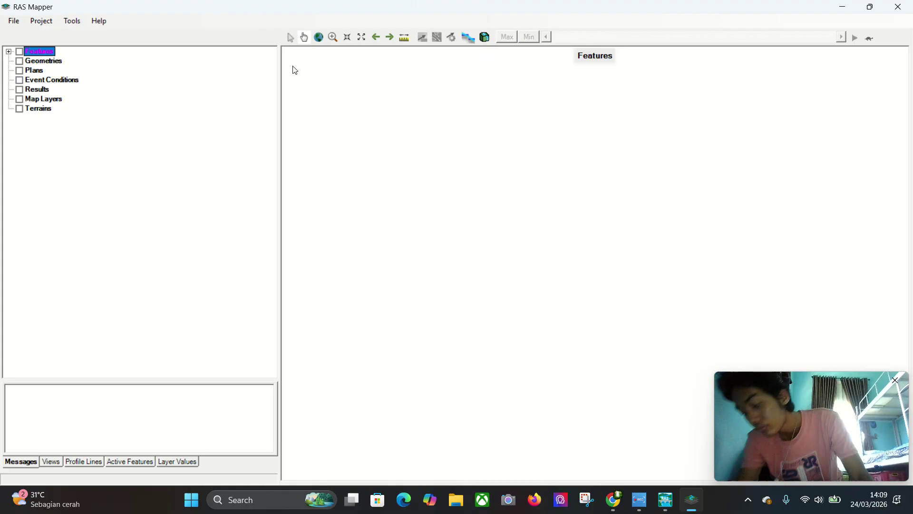
left_click(295, 70)
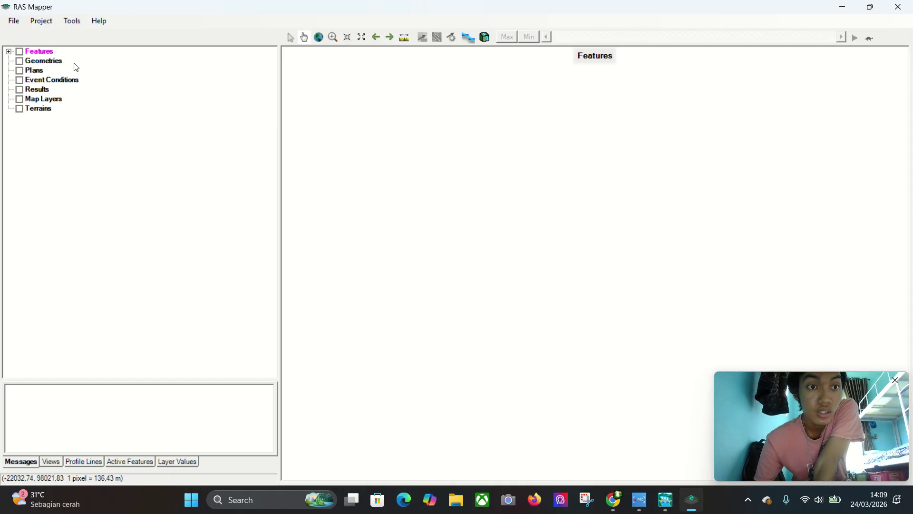
Load projection_file_practice_and_final_project.prj from the data folder in C:\data hec ras as the project's coordinate reference system file
left_click(14, 21)
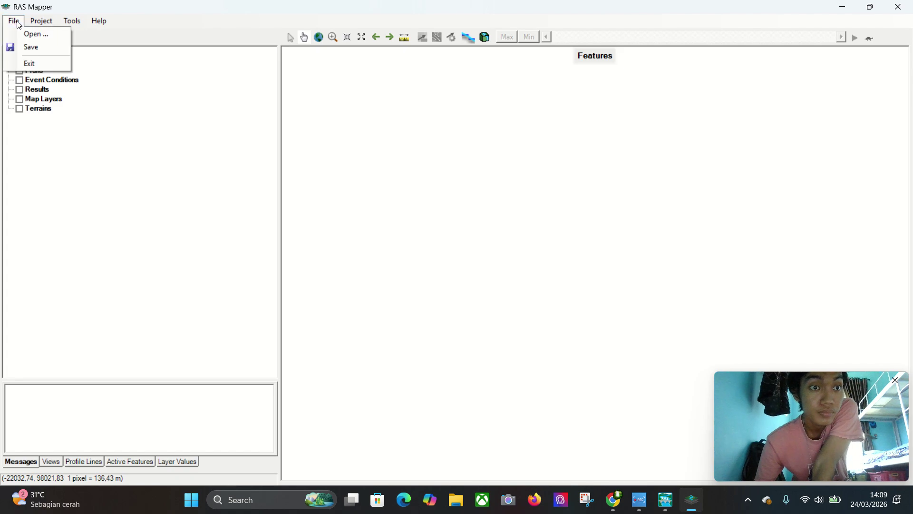
mouse_move(52, 24)
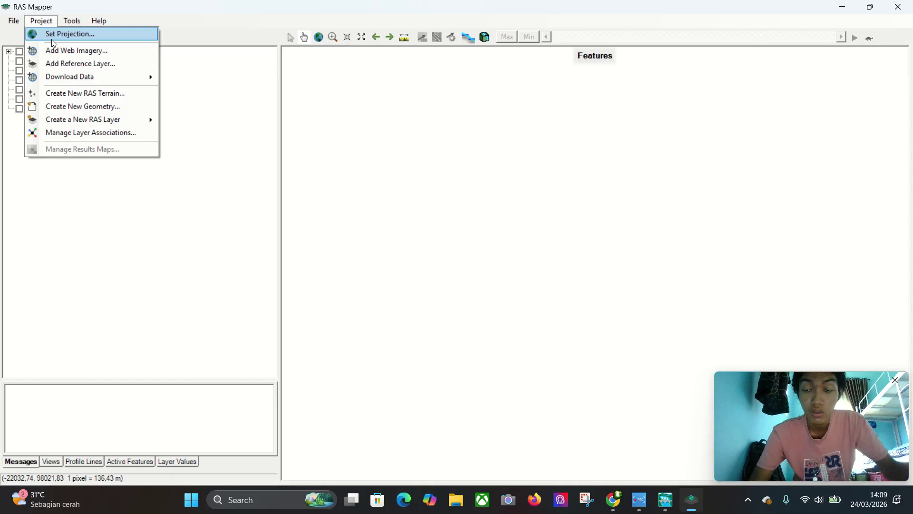
left_click(55, 36)
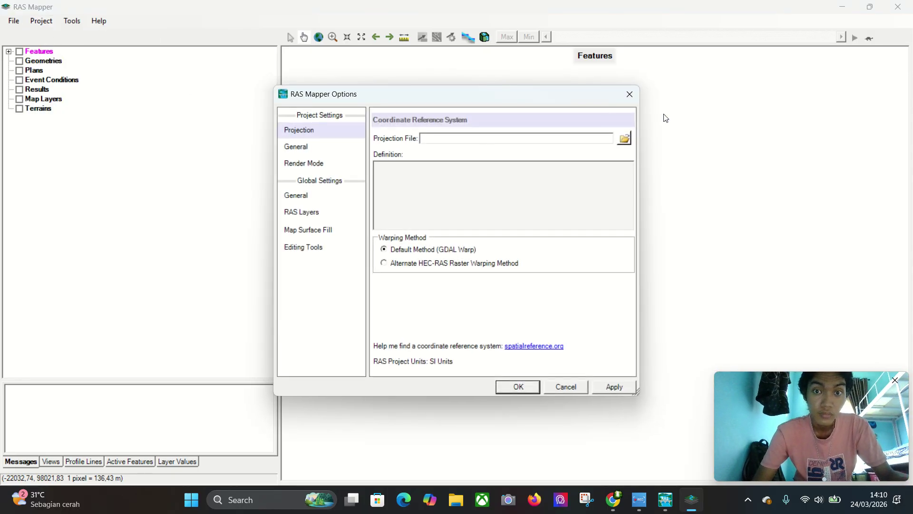
left_click(629, 139)
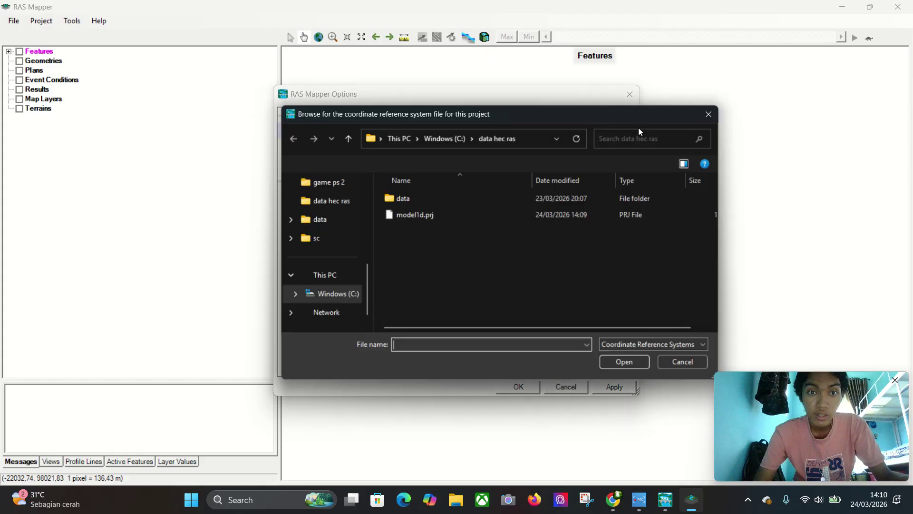
double_click(437, 196)
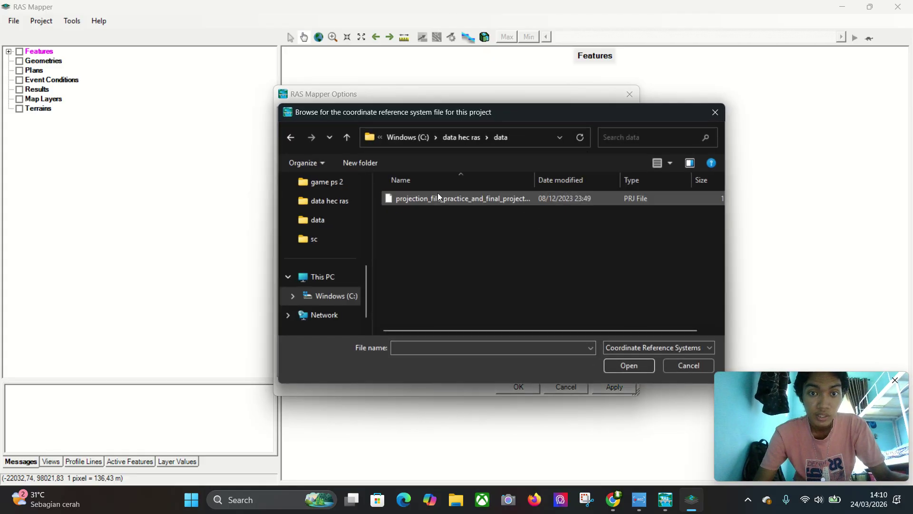
left_click(290, 137)
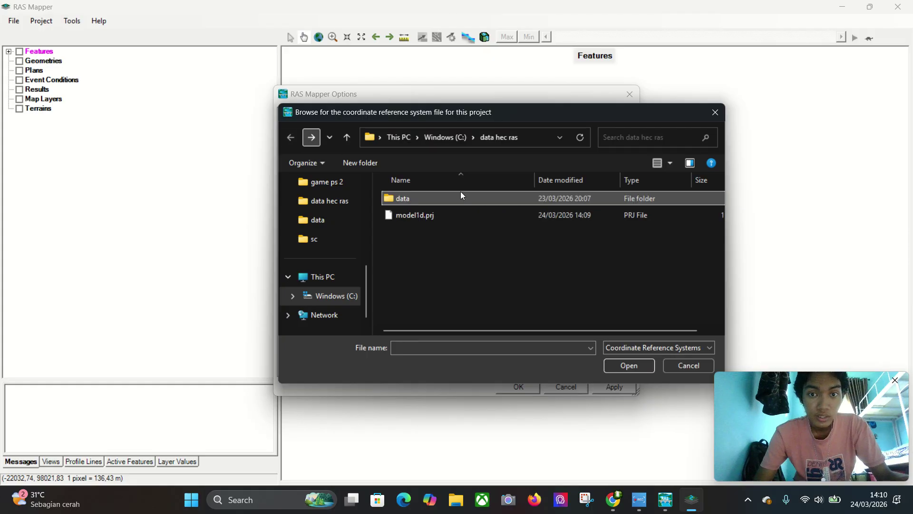
double_click(566, 198)
left_click(293, 138)
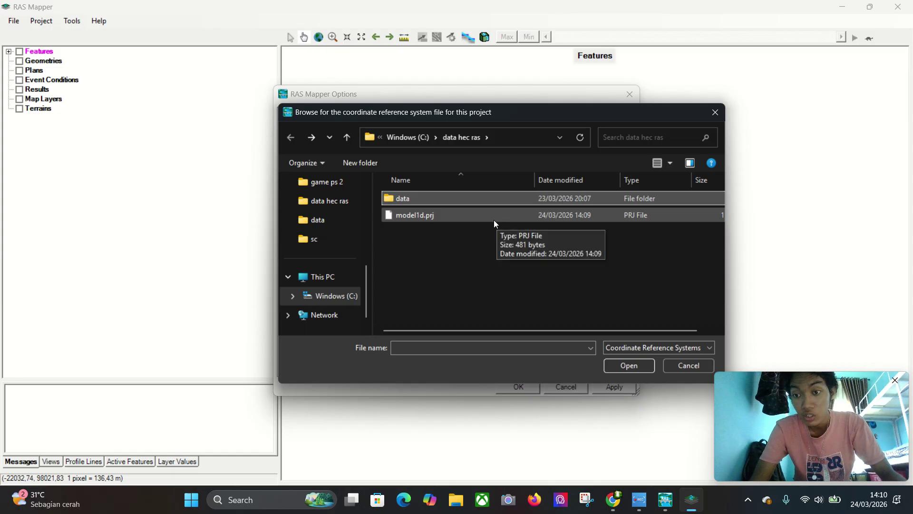
double_click(501, 198)
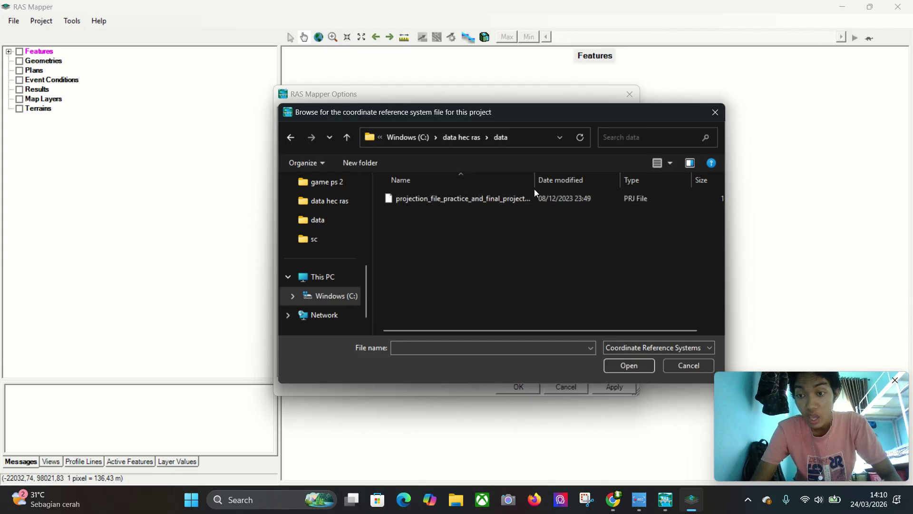
left_click(503, 199)
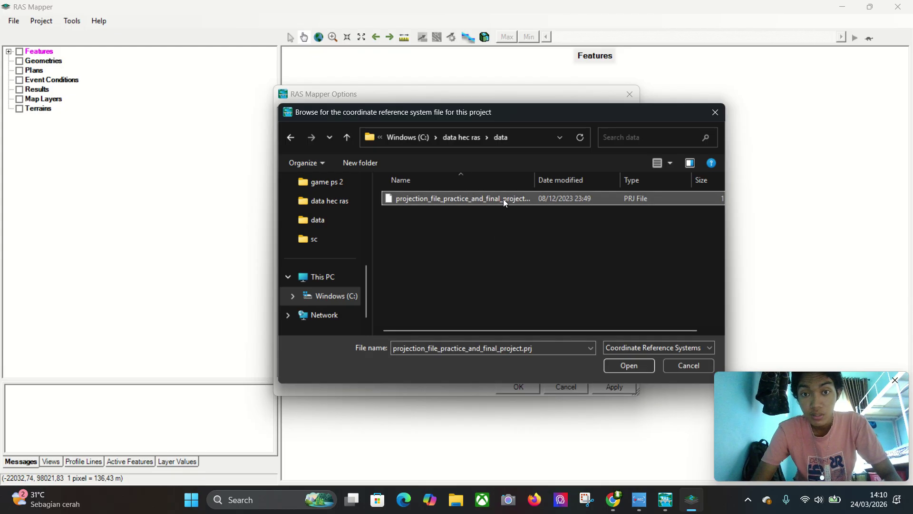
left_click(626, 360)
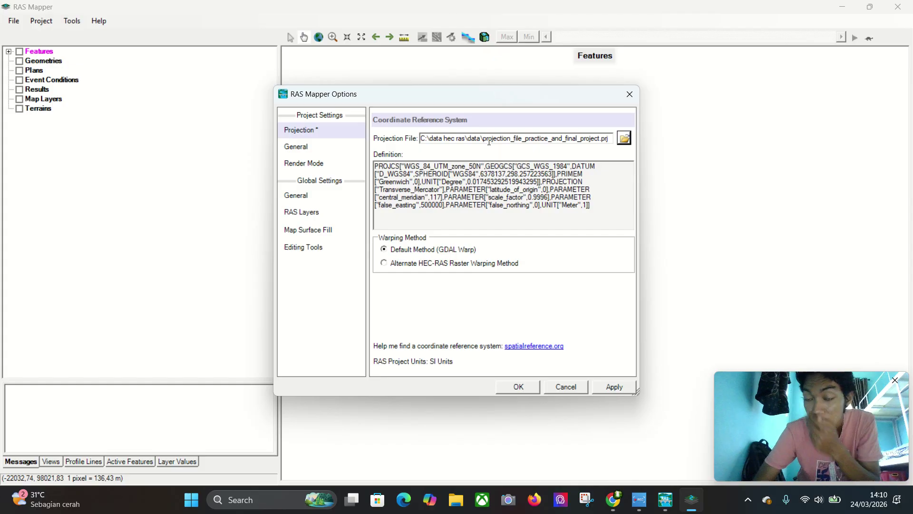
Switch to the browser to view a UTM zone map and the Data HEC-RAS Model folder in Drive, then return to HEC-RAS
left_click(617, 498)
left_click(314, 4)
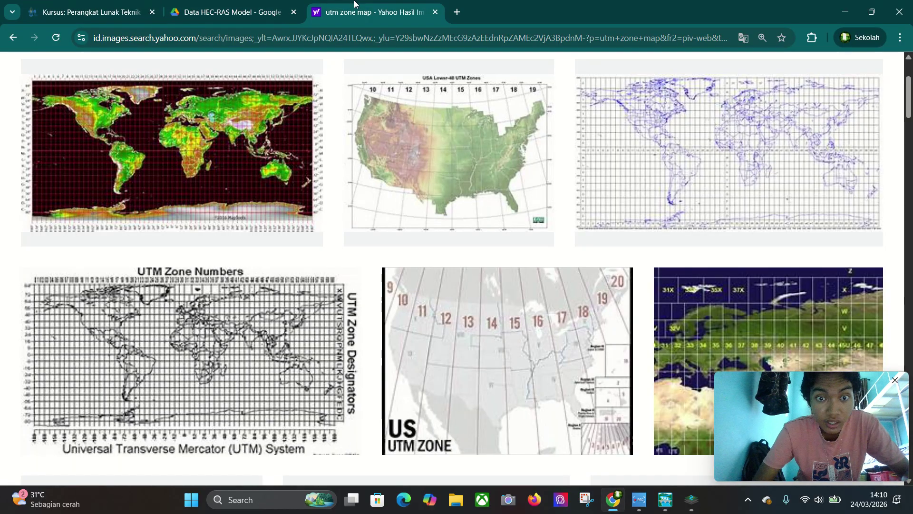
left_click(299, 142)
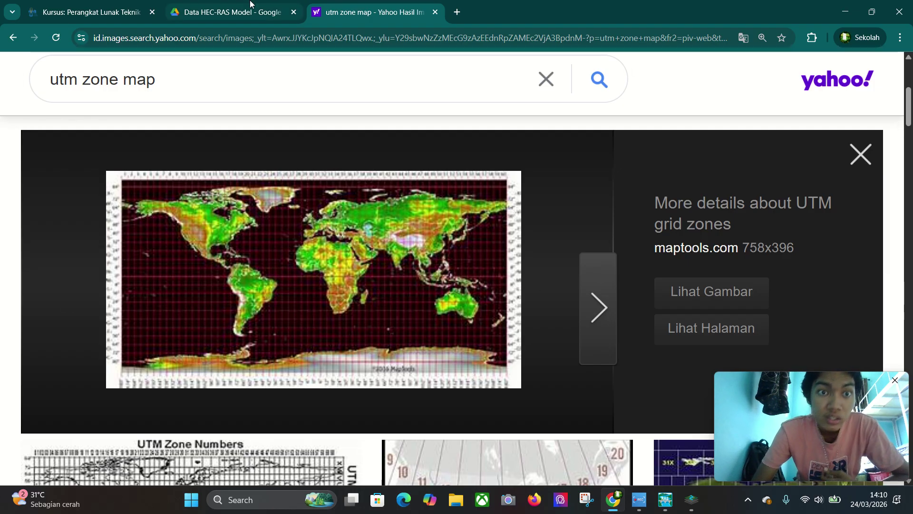
left_click(274, 4)
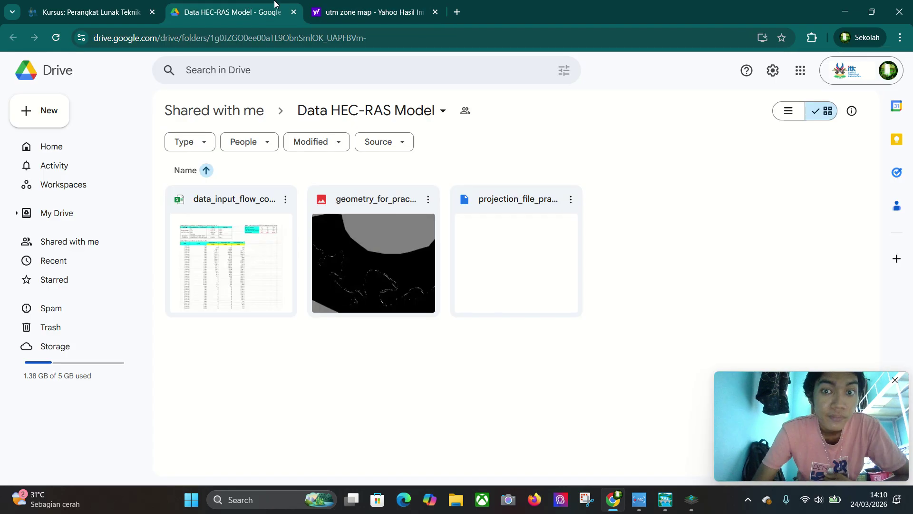
left_click(664, 500)
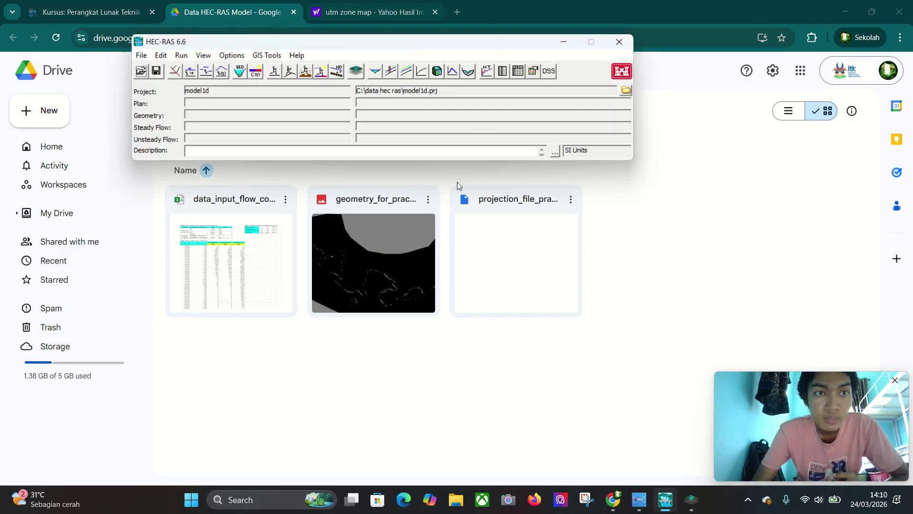
left_click(841, 8)
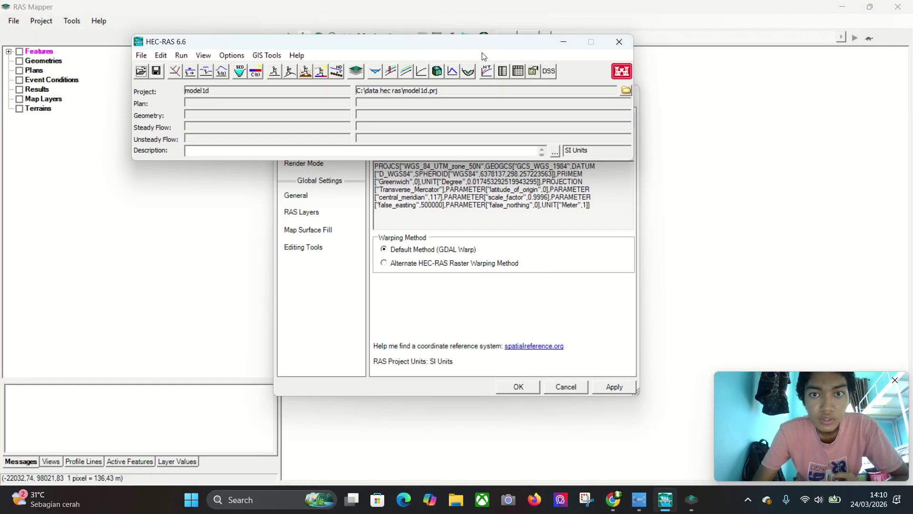
Bring the RAS Mapper Options dialog back into clear view and accept the selected projection with the default GDAL Warp method
left_click_drag(483, 42, 769, 8)
left_click_drag(368, 98, 270, 151)
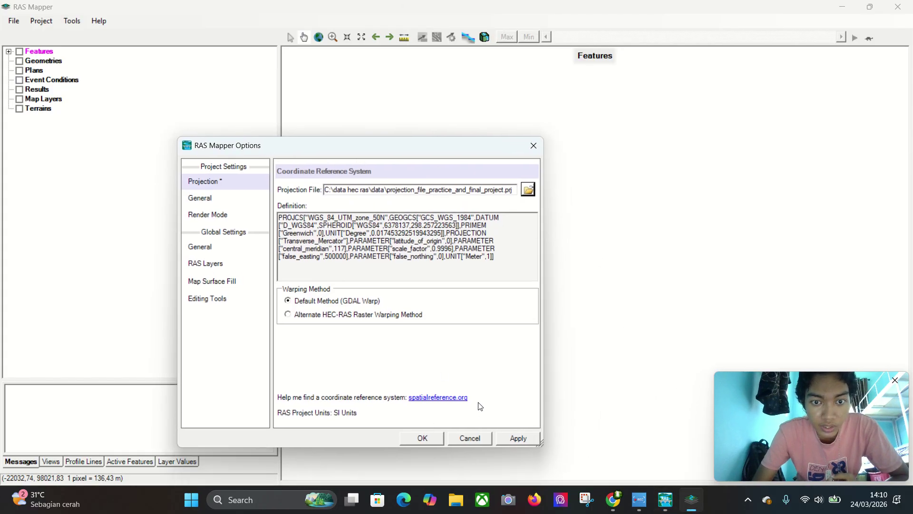
left_click(421, 436)
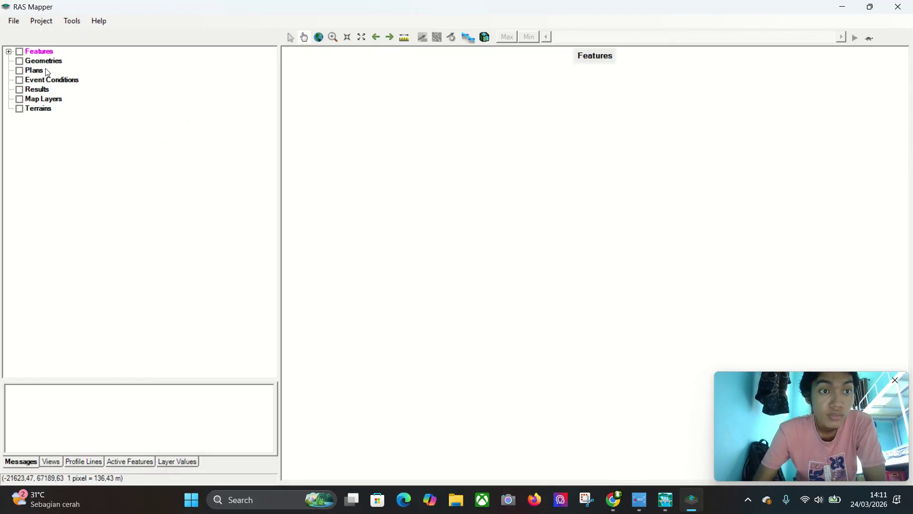
Create a new RAS terrain from geometry_for_practice.tif in the data folder, with 1/128 rounding and stitches, output to Terrain.hdf
left_click(50, 21)
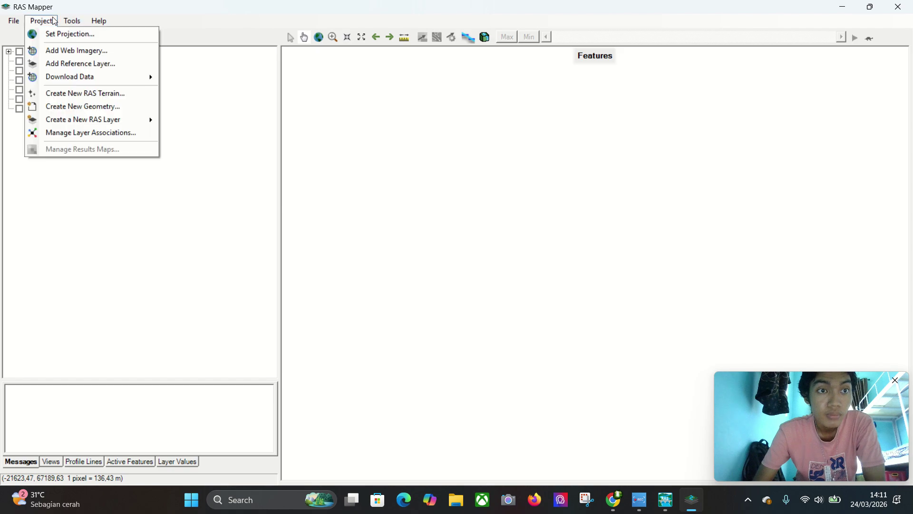
left_click(81, 93)
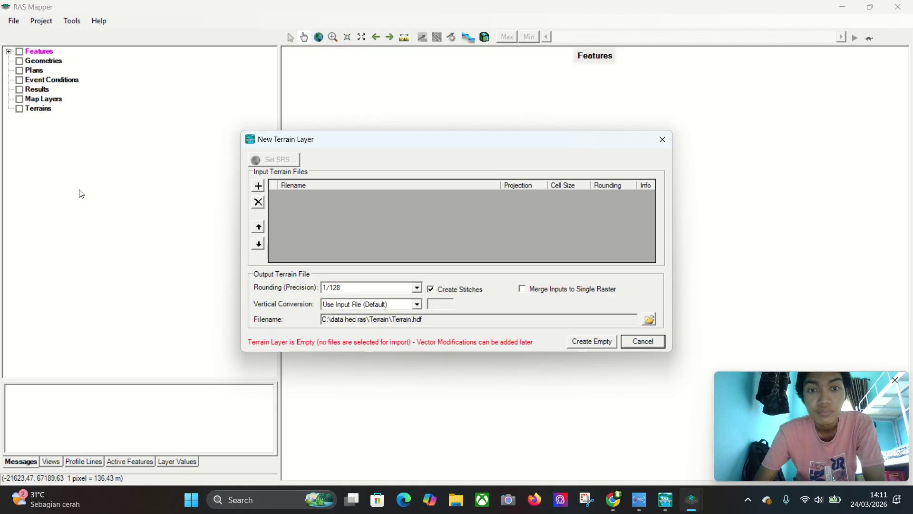
left_click(263, 188)
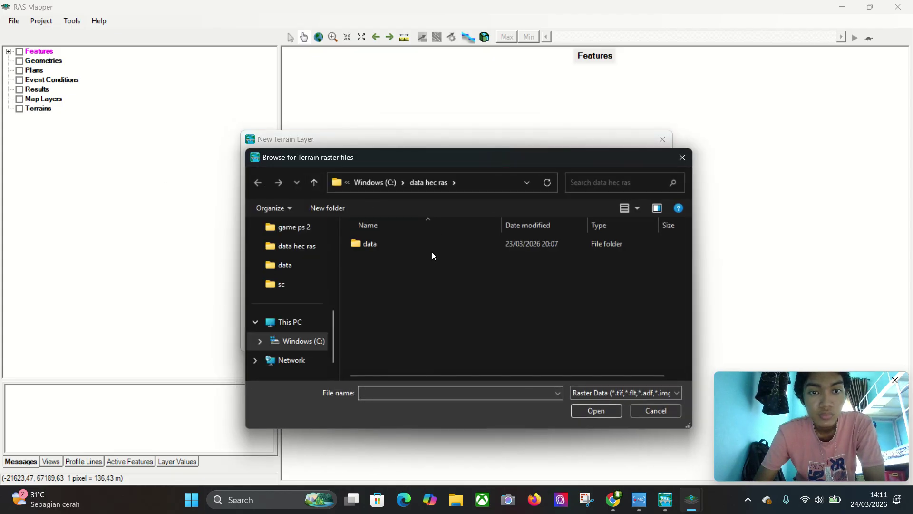
double_click(365, 244)
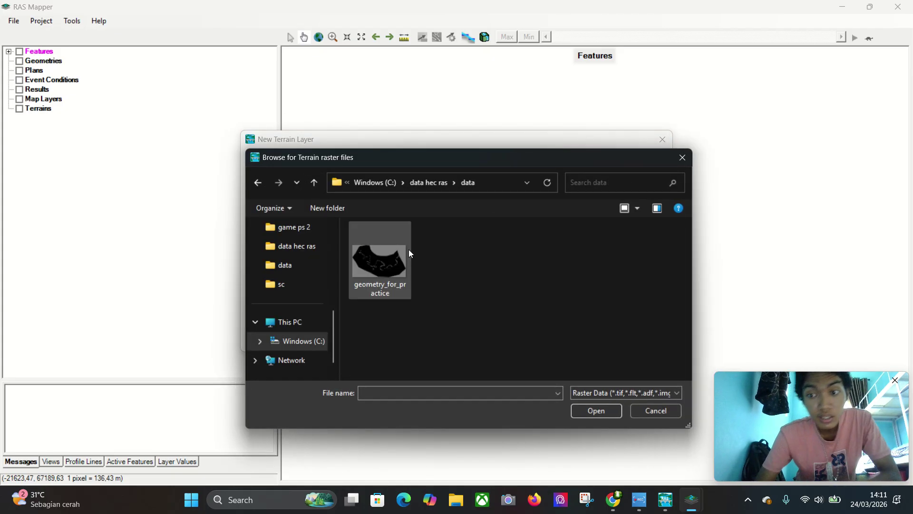
left_click(408, 258)
left_click(608, 412)
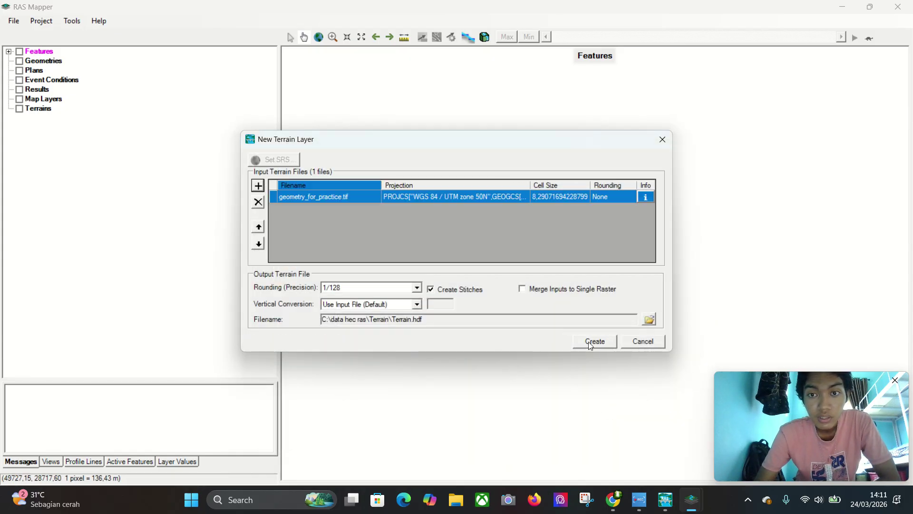
left_click(594, 341)
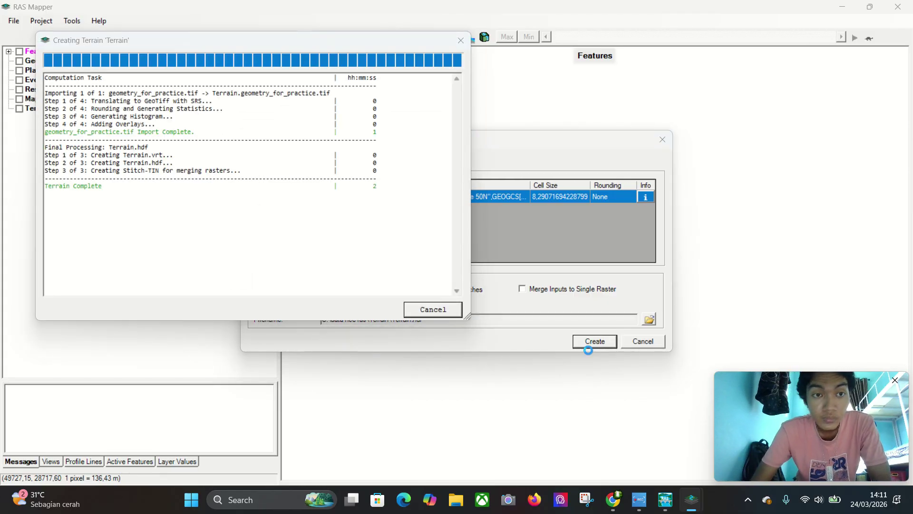
left_click(432, 309)
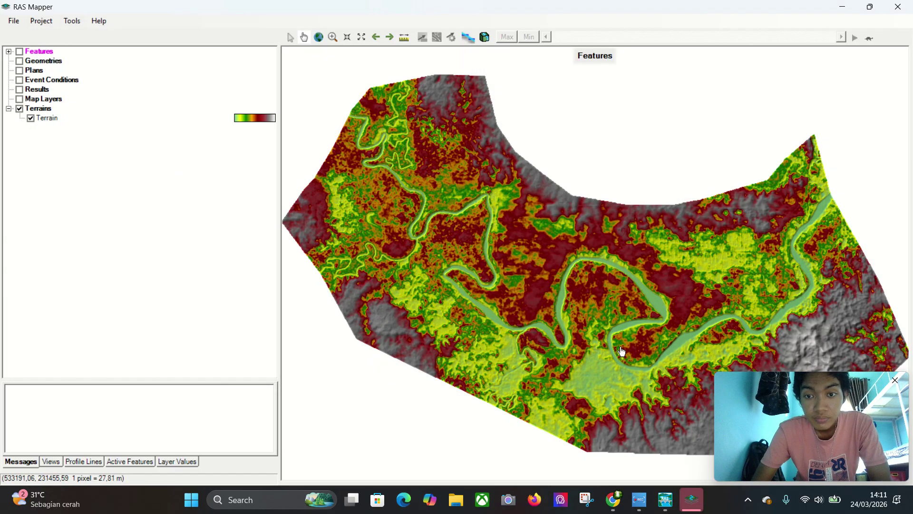
Turn on the Geometries group and add a geometry named New Geometry, associated with the terrain named Terrain
scroll(670, 369, "up", 1)
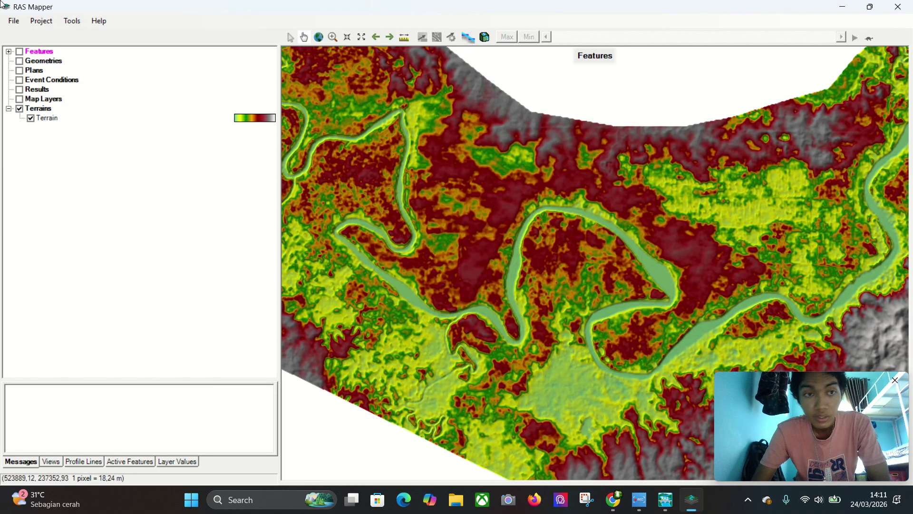
left_click(21, 62)
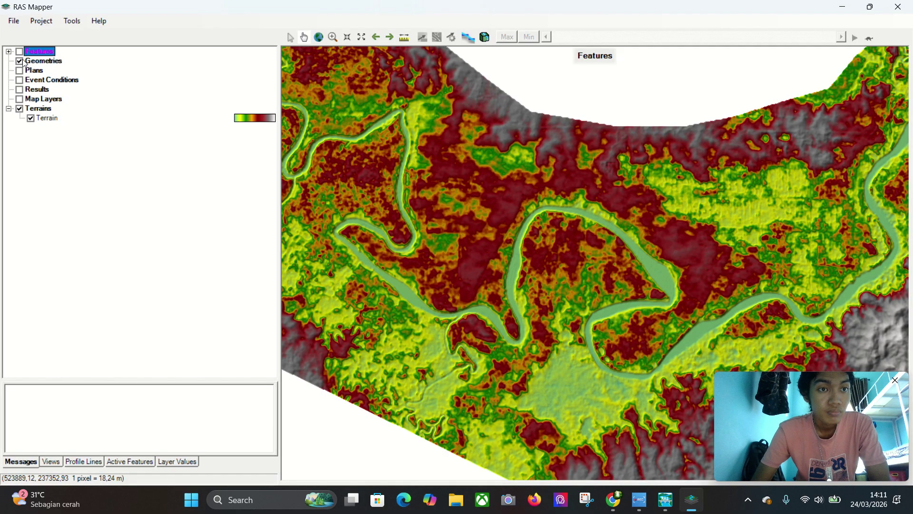
left_click(49, 62)
right_click(51, 61)
left_click(88, 66)
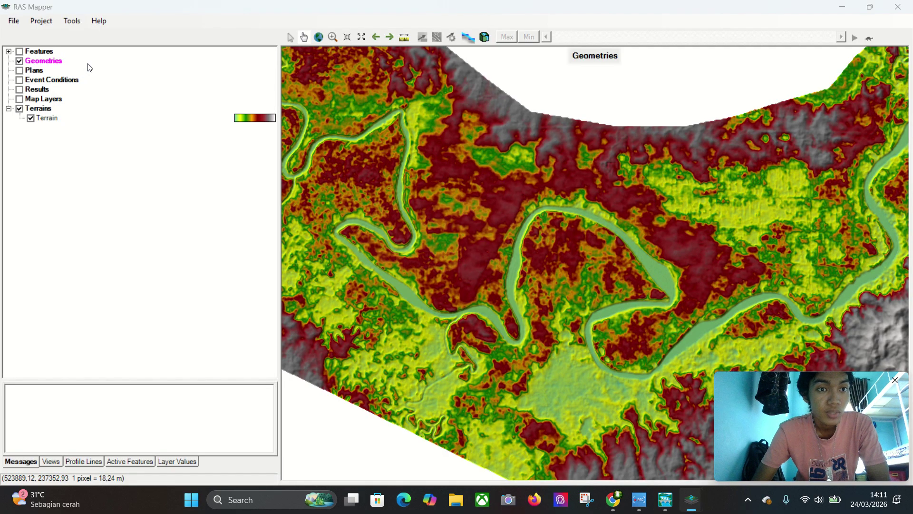
left_click(508, 274)
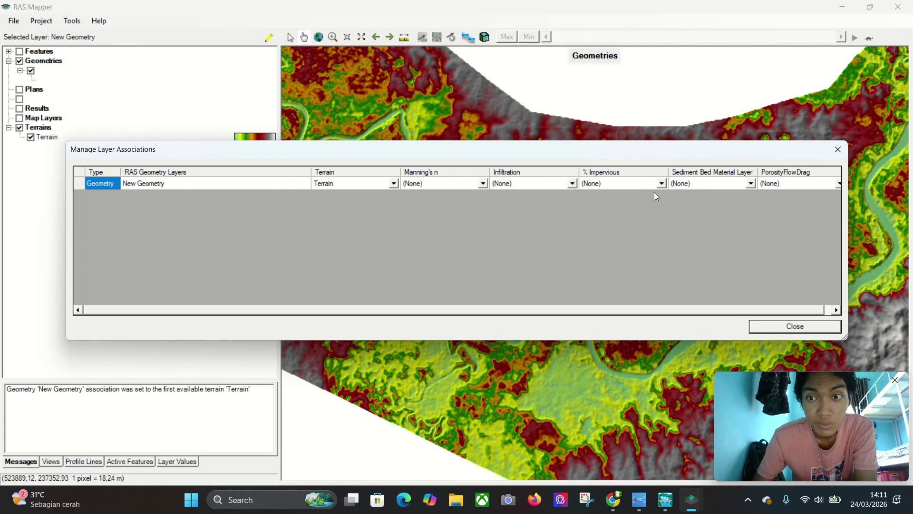
left_click(782, 332)
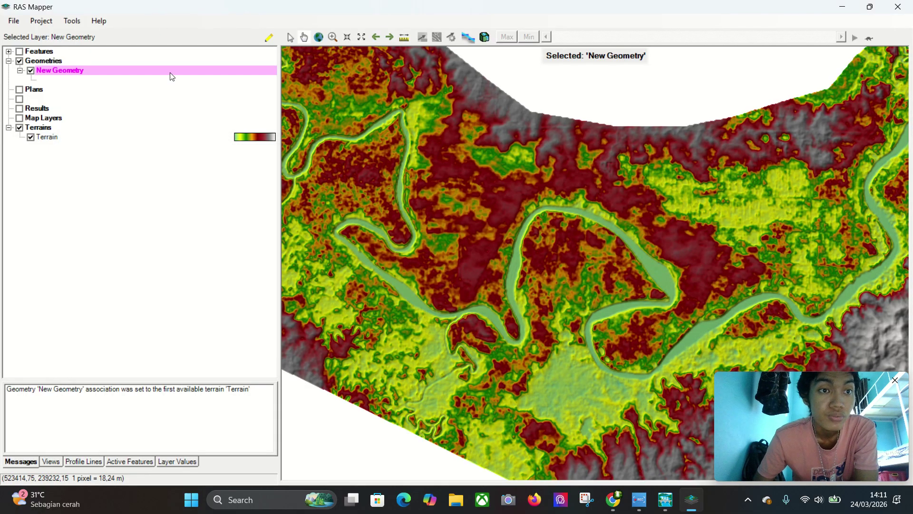
Examine New Geometry's empty sublayers and its properties summary, then close the properties
left_click(20, 71)
double_click(20, 70)
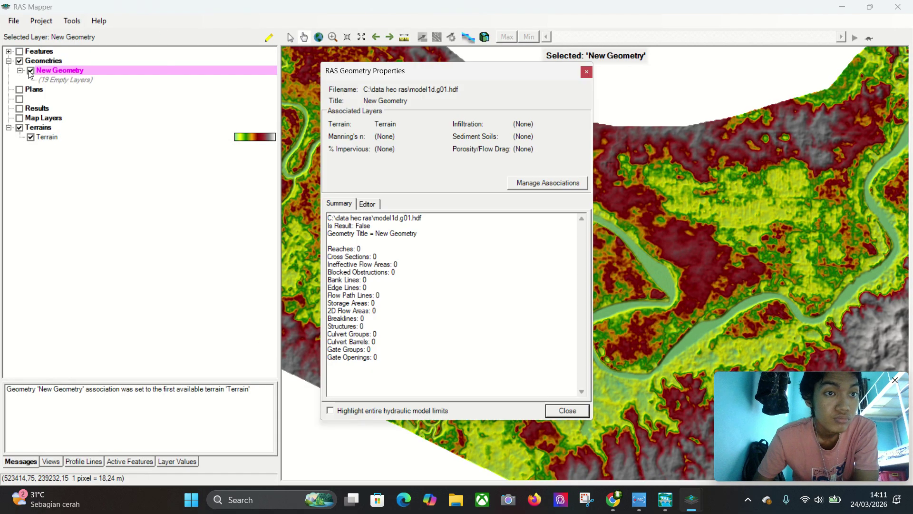
left_click(563, 412)
left_click(76, 89)
left_click(66, 80)
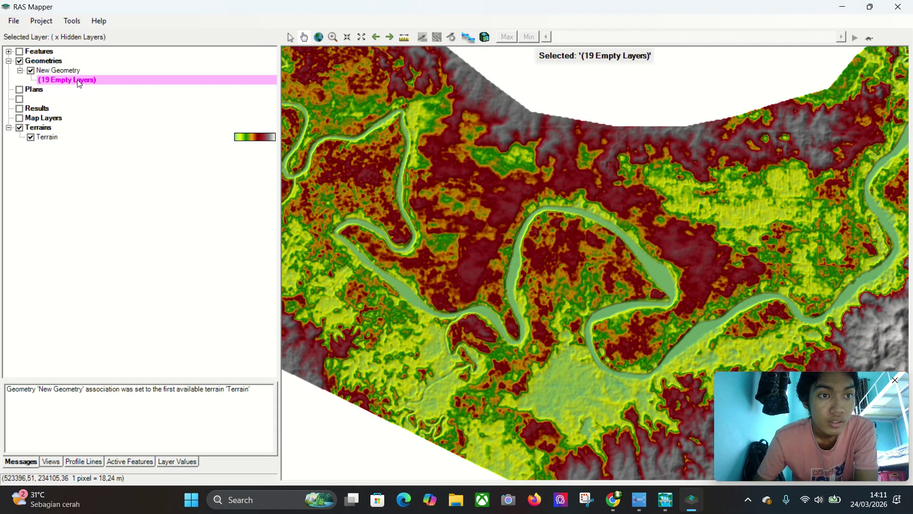
double_click(59, 70)
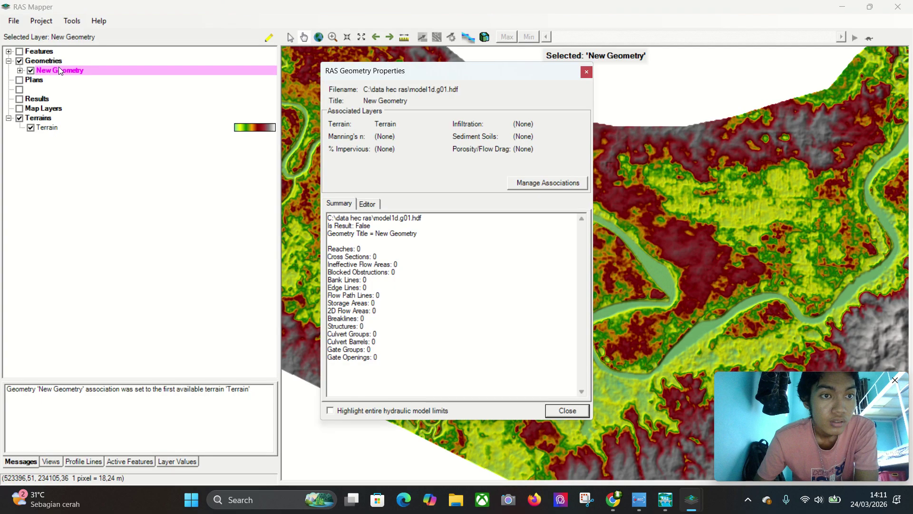
left_click(587, 71)
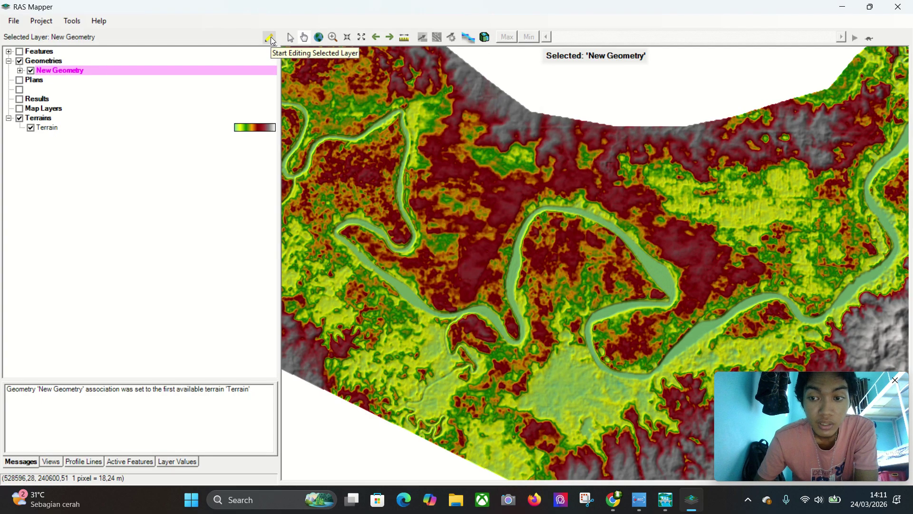
Start editing New Geometry and turn on its Rivers layer
left_click(270, 38)
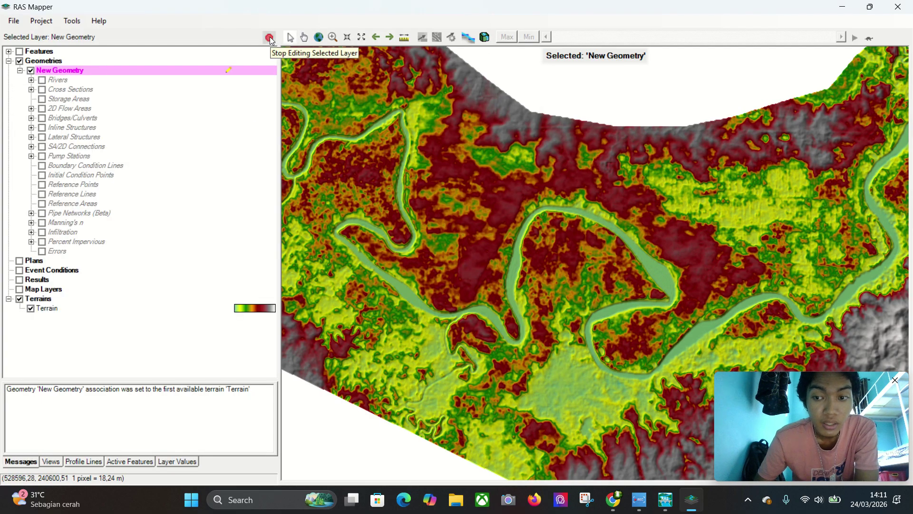
left_click(42, 80)
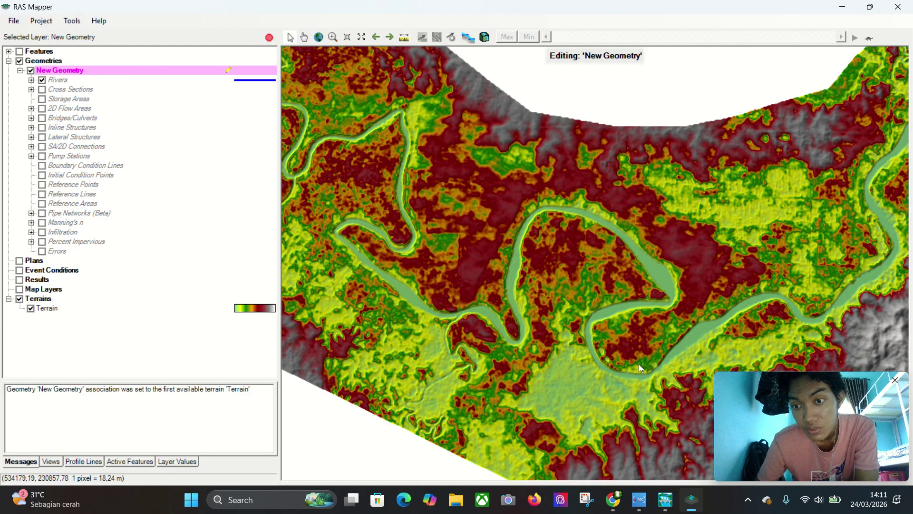
Draw a river centreline in the Rivers layer along the channel, from the base of the southern bend northeast to the next bend's crest
scroll(642, 367, "up", 4)
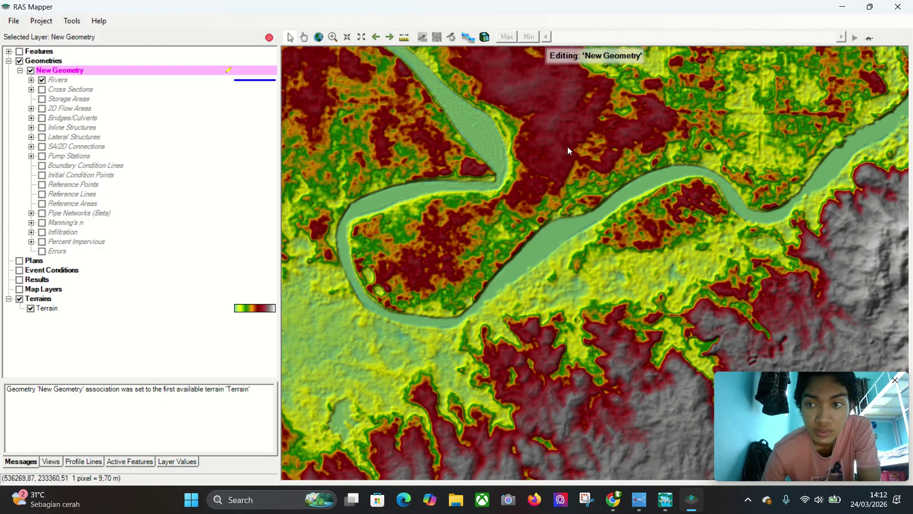
scroll(664, 154, "down", 3)
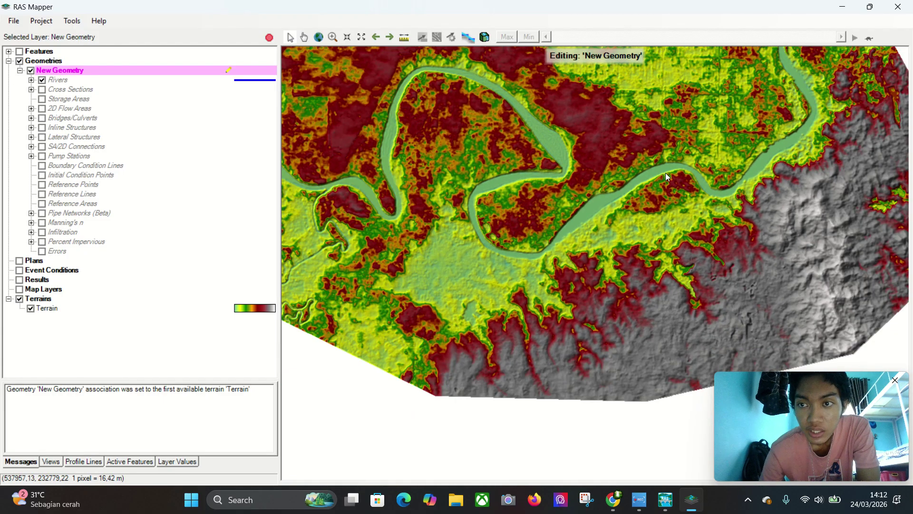
scroll(666, 173, "up", 2)
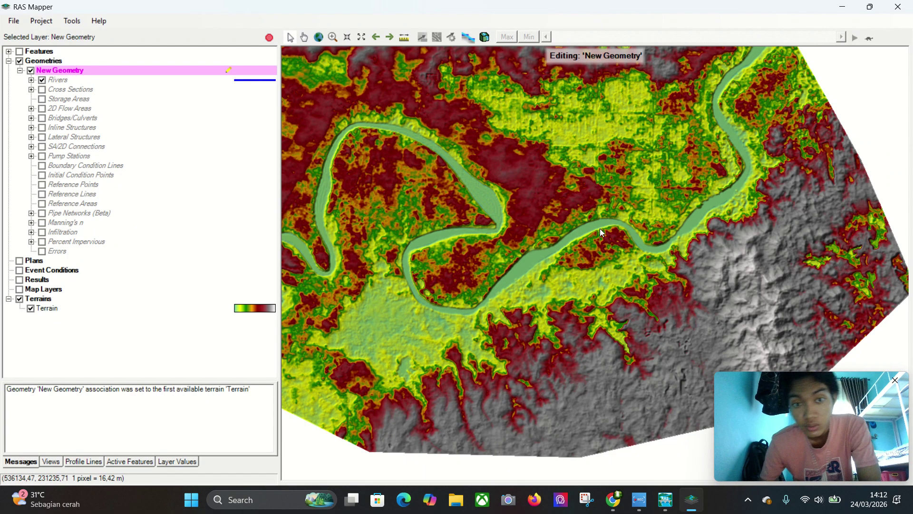
scroll(357, 203, "up", 2)
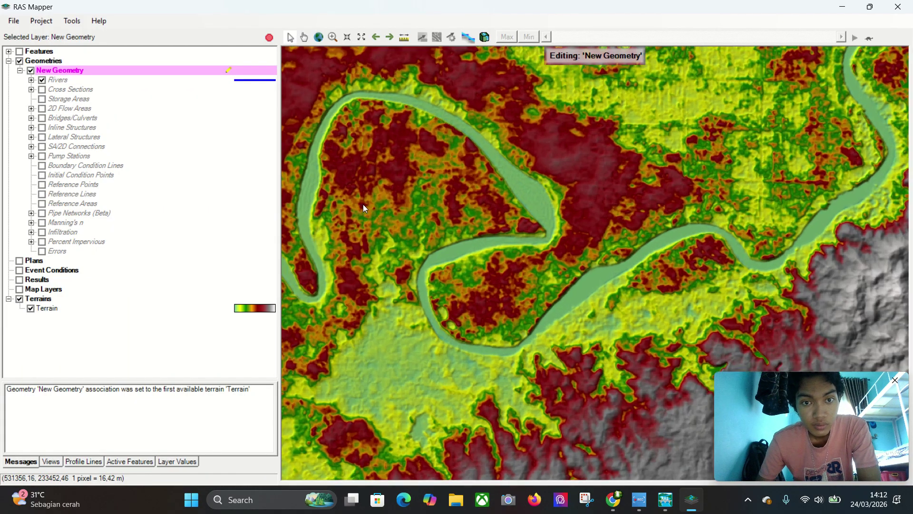
scroll(371, 210, "up", 2)
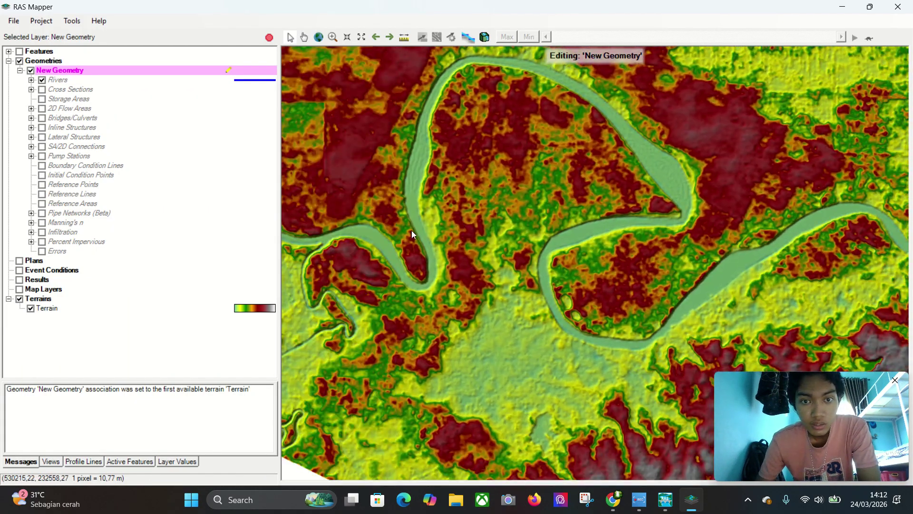
left_click(104, 81)
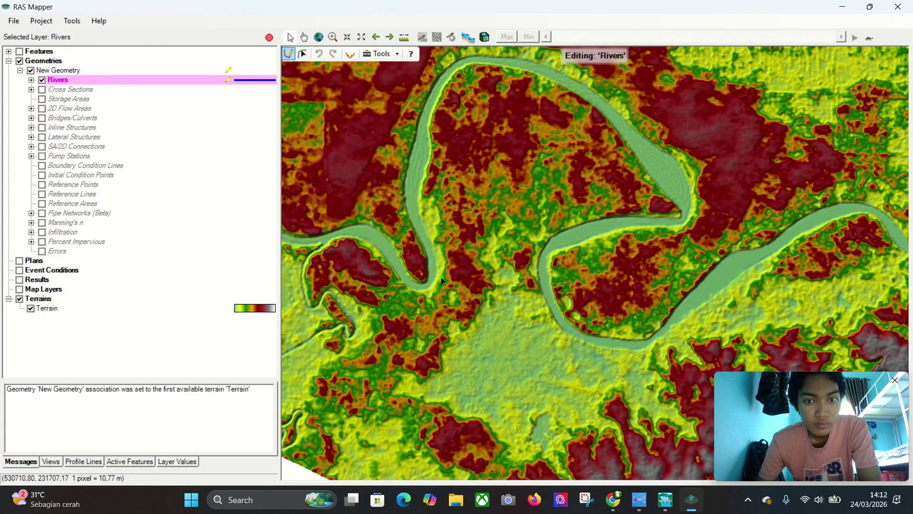
left_click_drag(671, 320, 536, 317)
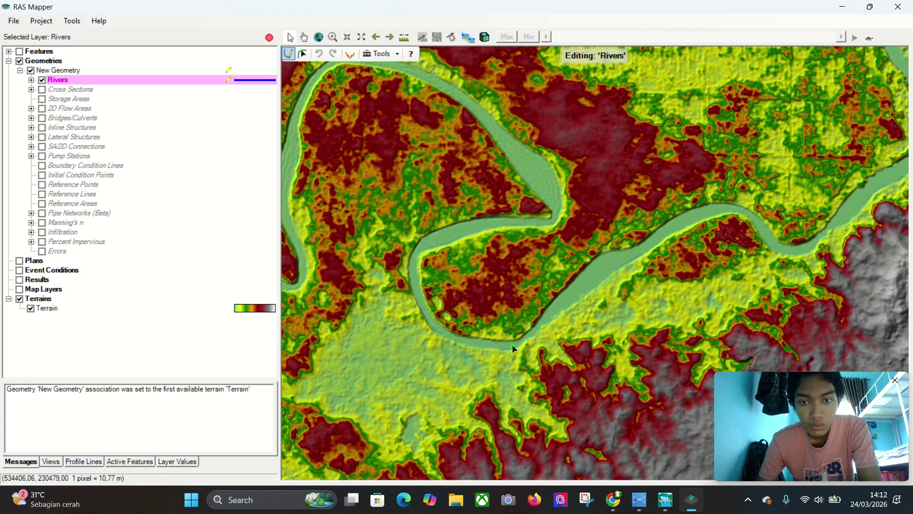
left_click(510, 348)
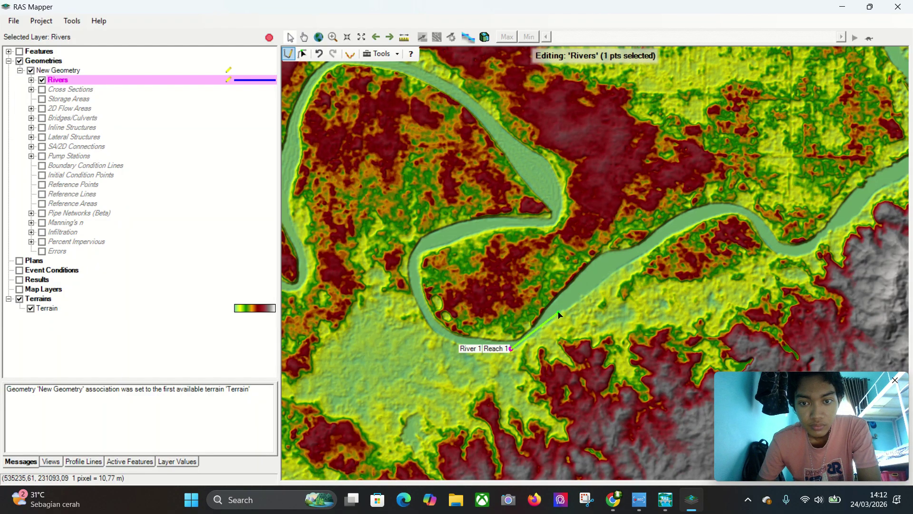
left_click(546, 322)
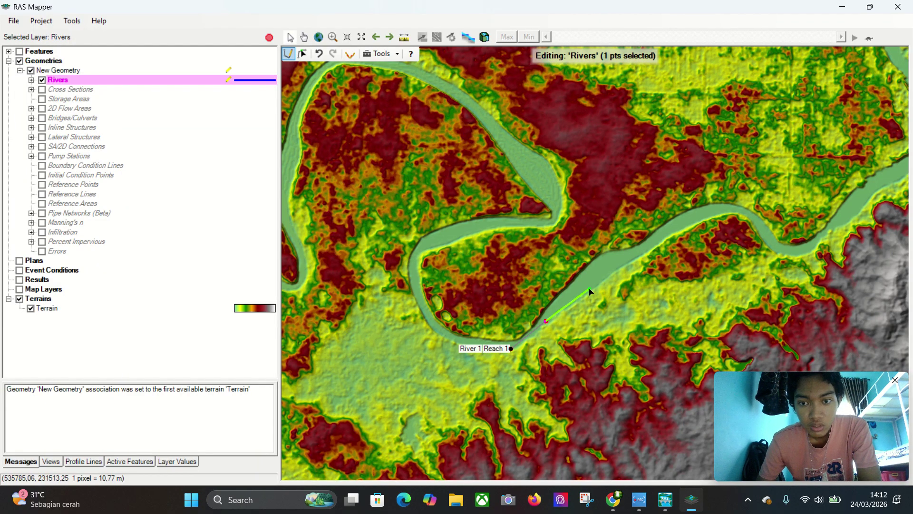
left_click(625, 258)
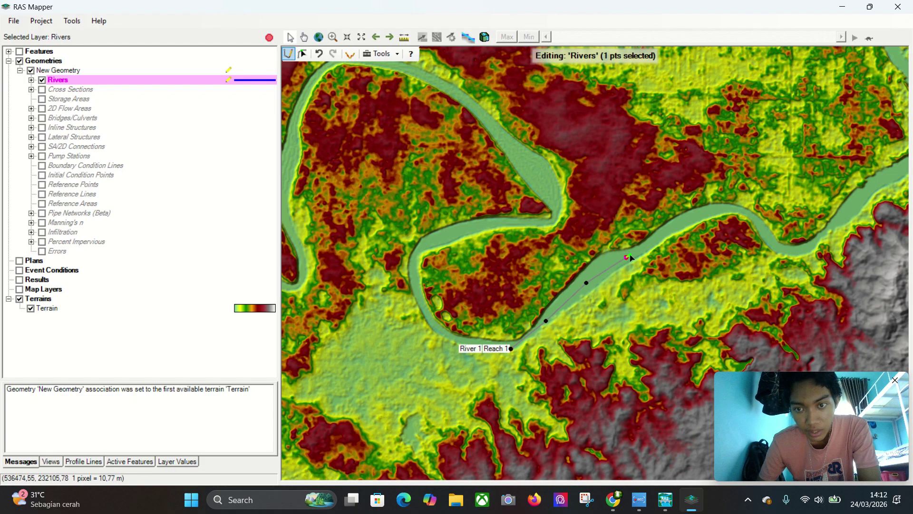
left_click(665, 234)
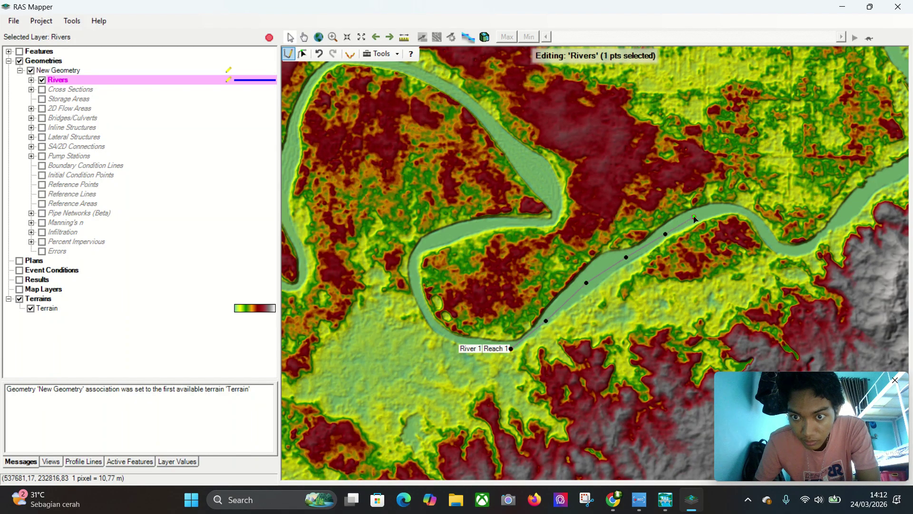
left_click(740, 210)
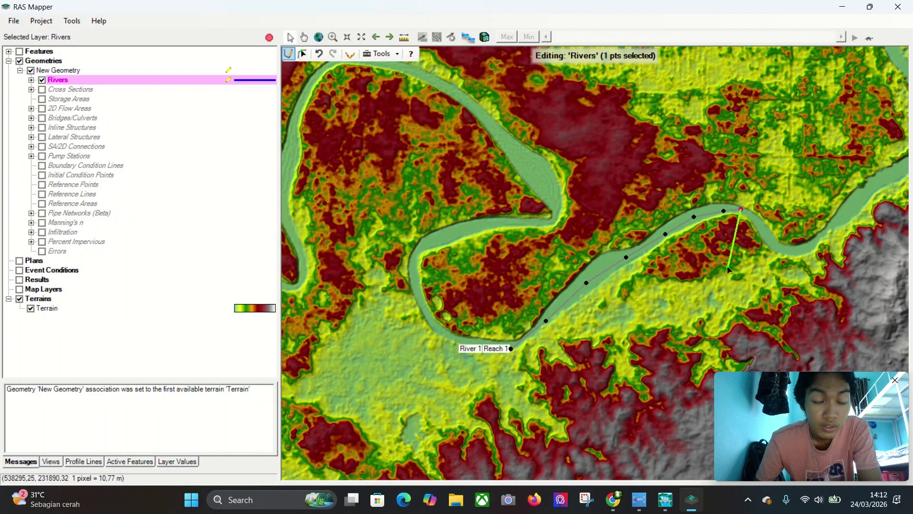
Finish the centreline with river name River 1 and reach name Reach 1, then stop editing and save New Geometry's edits
key("Return")
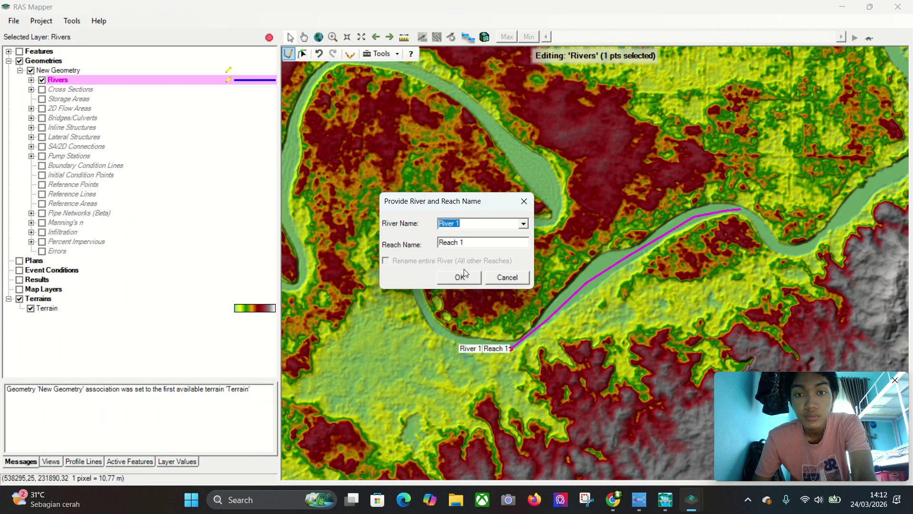
left_click(459, 278)
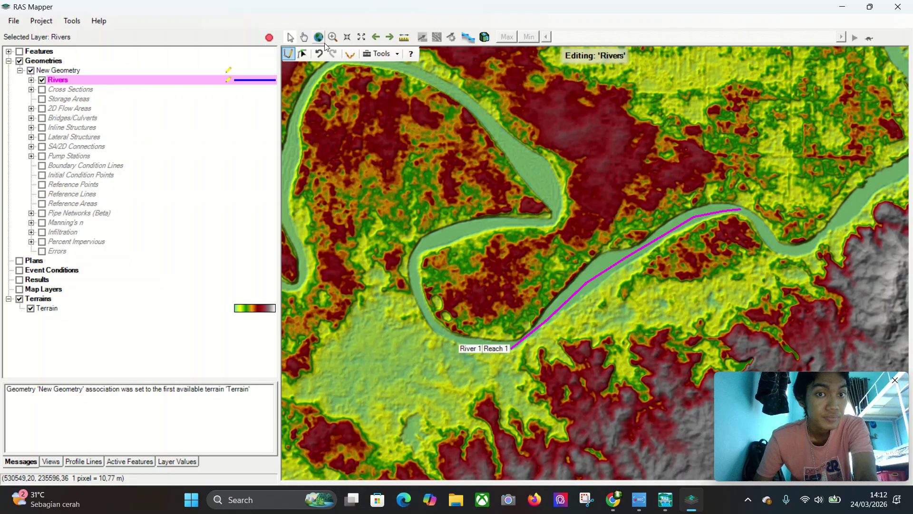
left_click(269, 37)
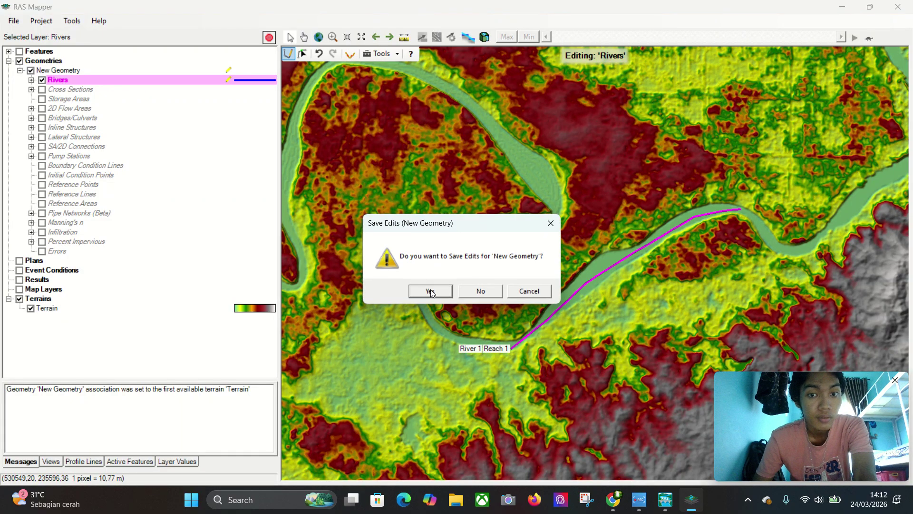
left_click(431, 291)
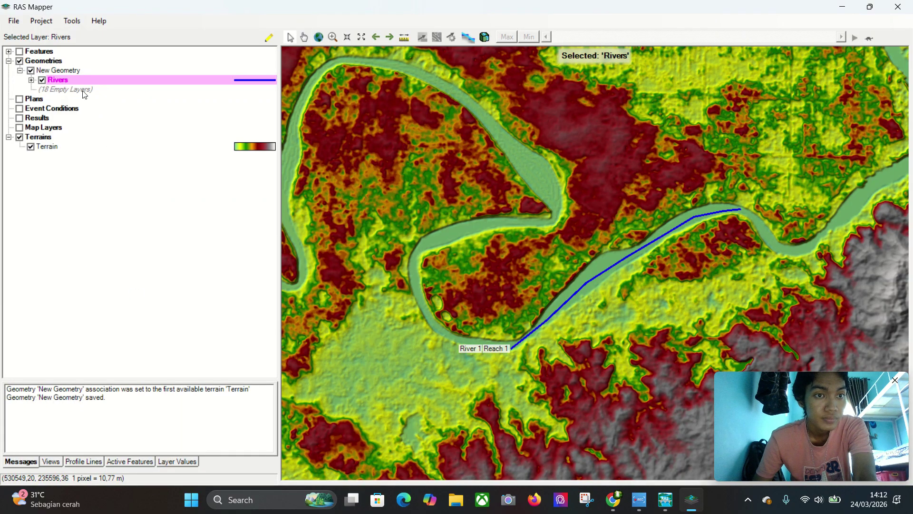
Turn on the Bank Lines sublayer under Rivers and start editing it
left_click(31, 80)
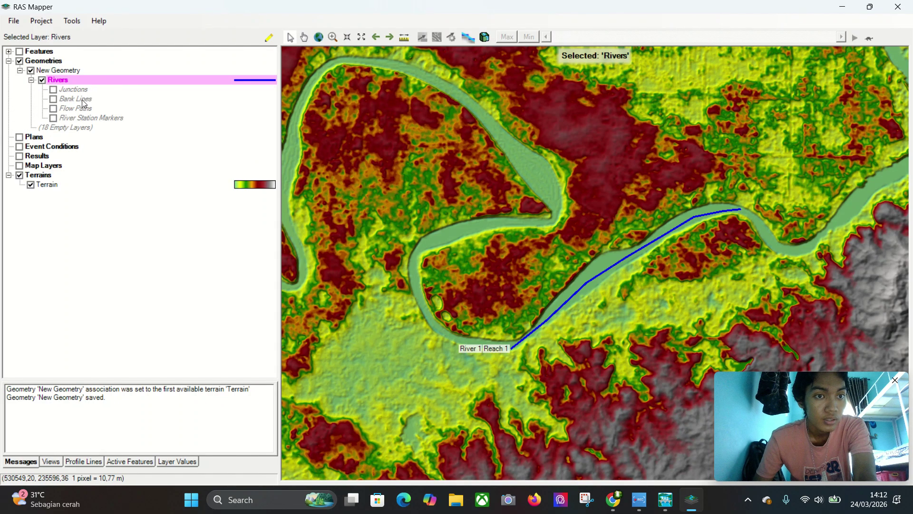
left_click(84, 103)
left_click(54, 99)
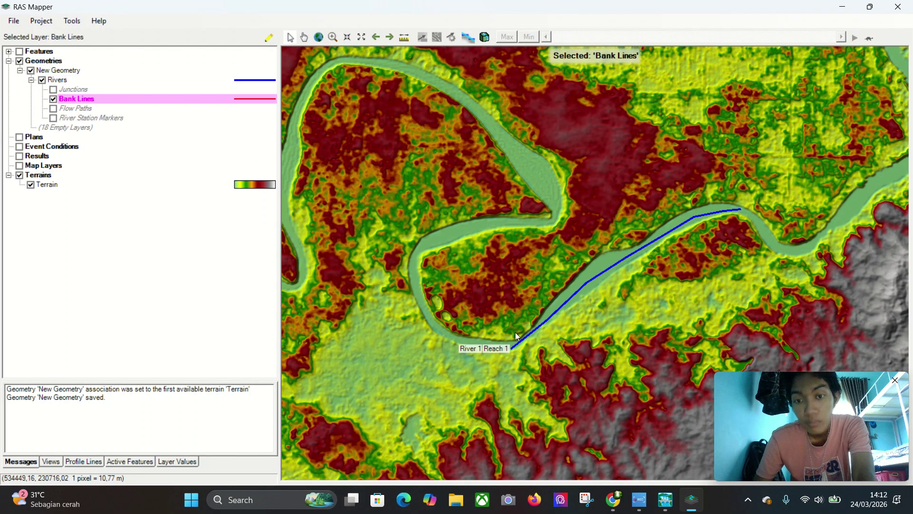
scroll(517, 343, "up", 3)
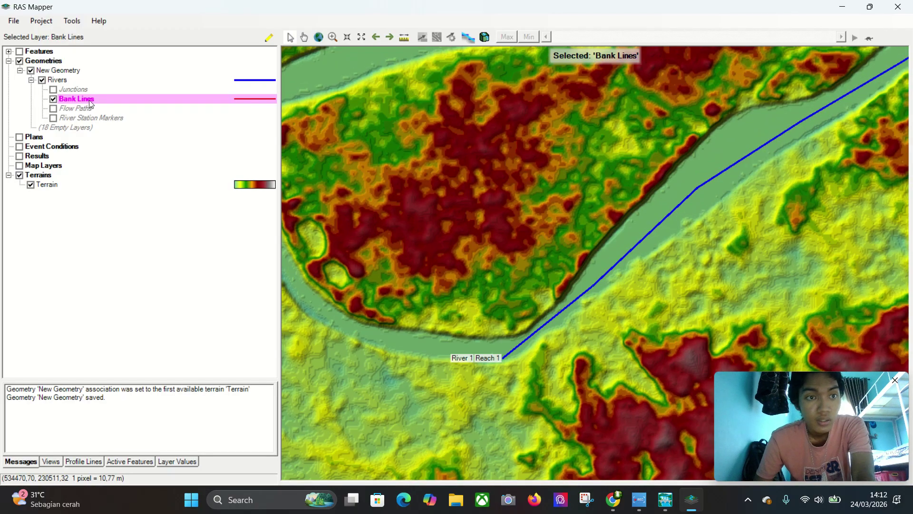
left_click(269, 37)
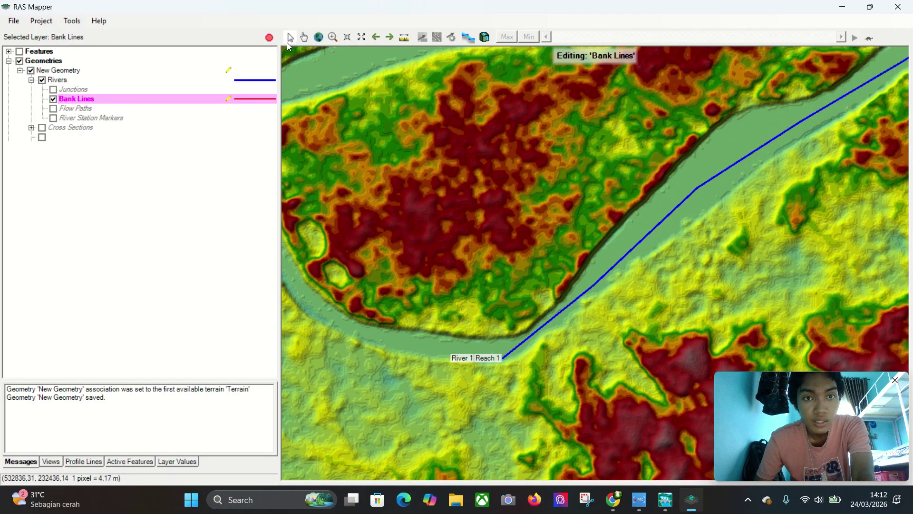
Draw a bank line along the channel's northwest edge, covering the full length of the River 1 centreline
left_click(467, 335)
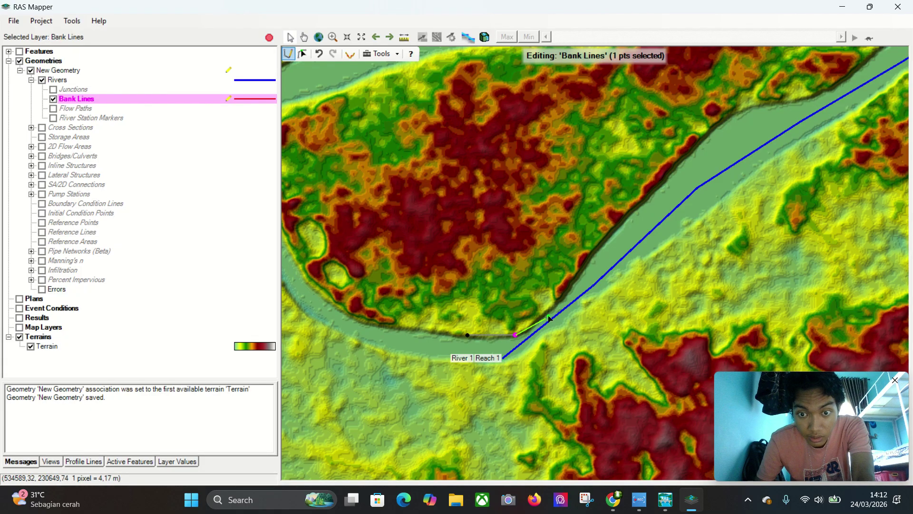
left_click_drag(597, 217, 360, 261)
left_click(337, 319)
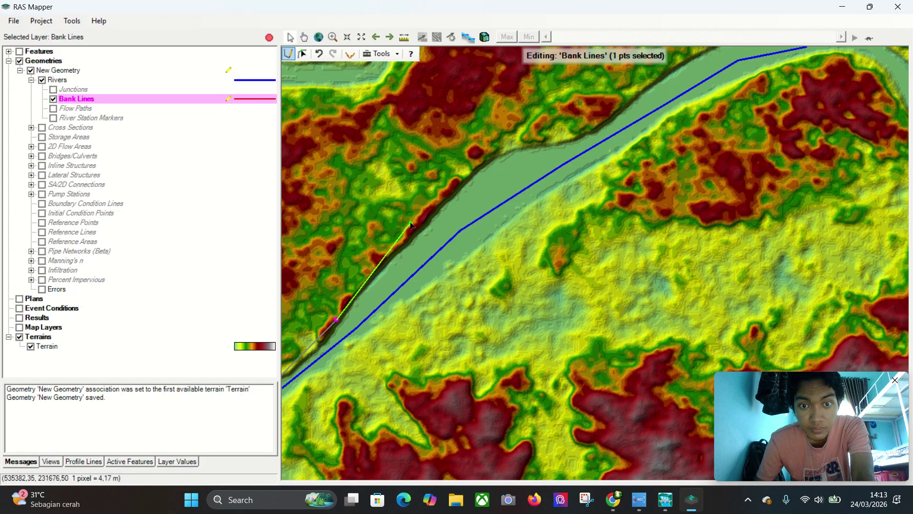
left_click(467, 174)
left_click(495, 157)
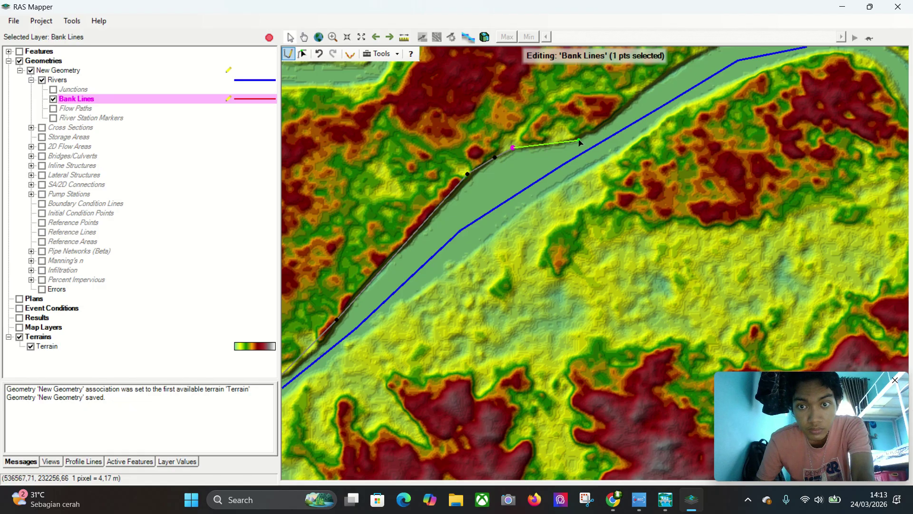
left_click_drag(572, 138, 378, 231)
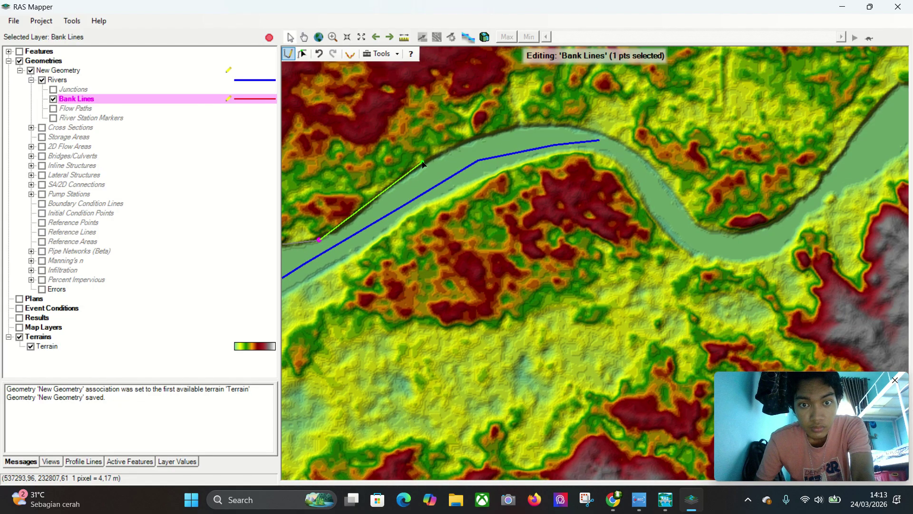
left_click(376, 196)
left_click(453, 147)
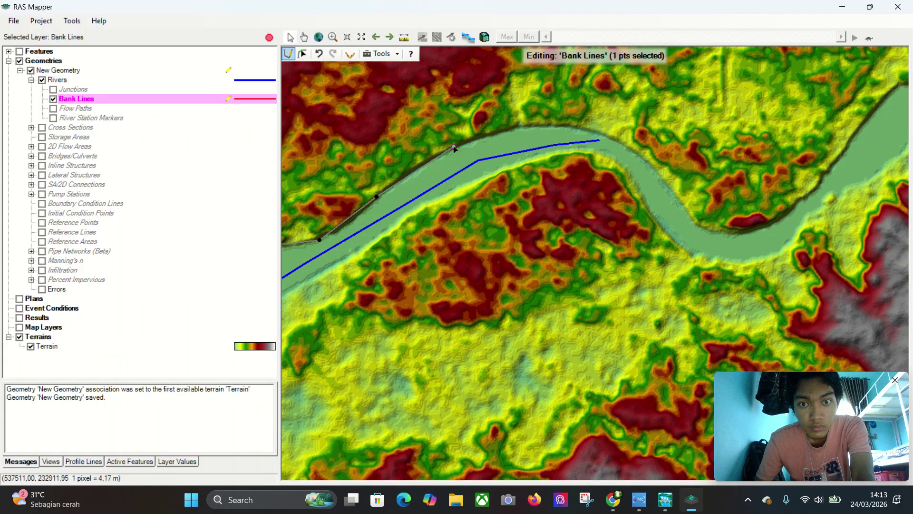
left_click(514, 128)
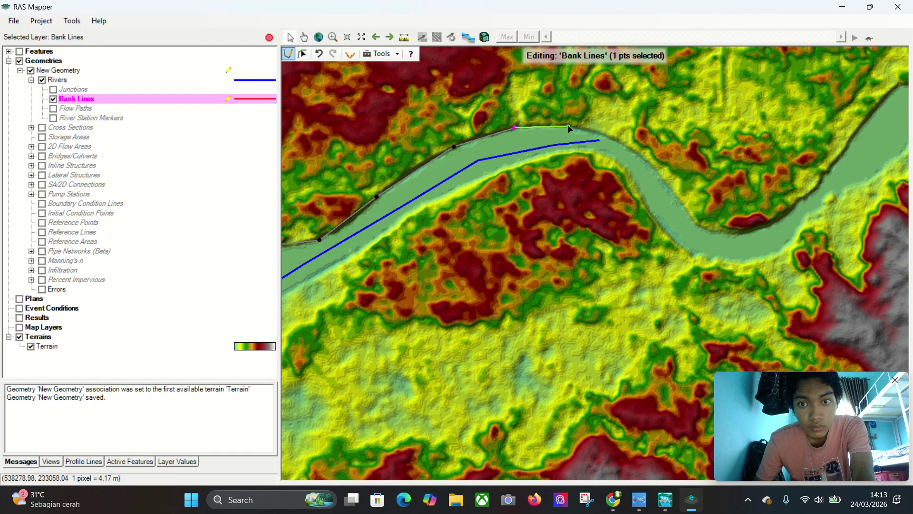
double_click(601, 136)
Start a second bank line along the channel's southeast edge, tracing northeast from the southwestern end of the River 1 centreline
scroll(638, 123, "down", 3)
scroll(354, 243, "up", 3)
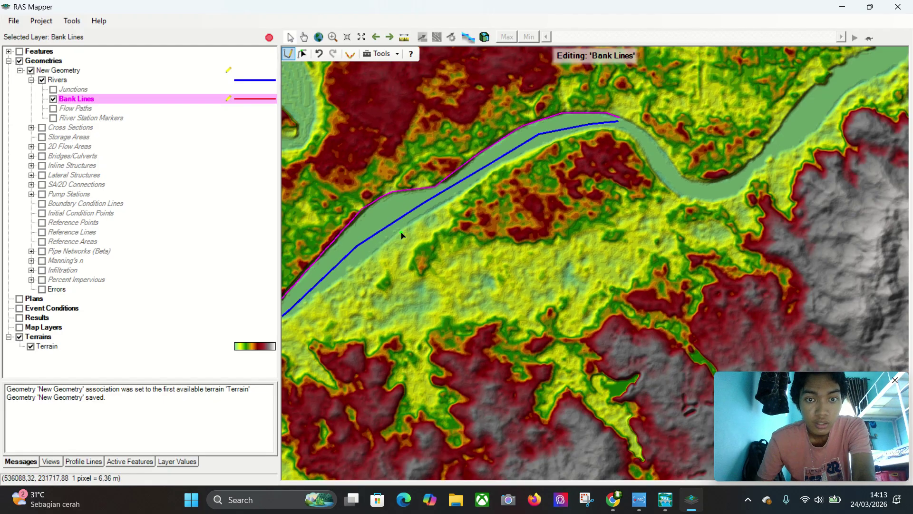
scroll(471, 275, "up", 2)
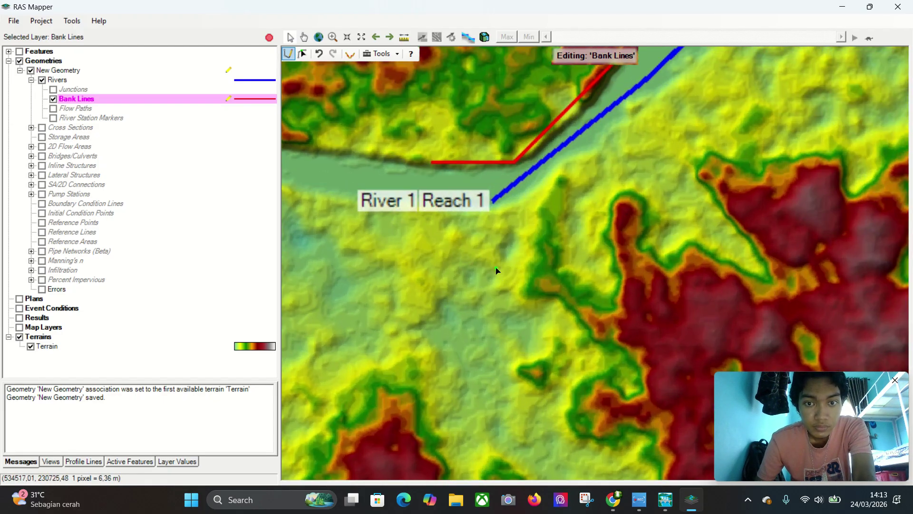
left_click(441, 212)
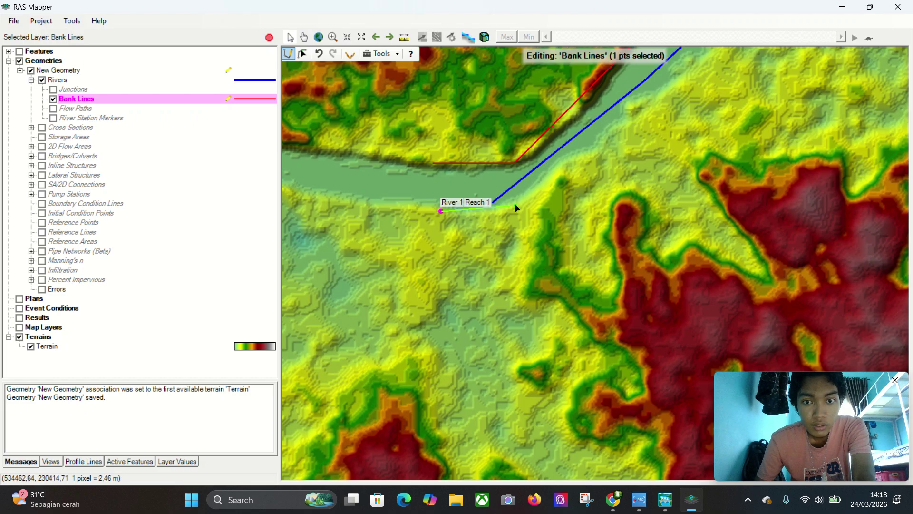
left_click(515, 210)
left_click(559, 159)
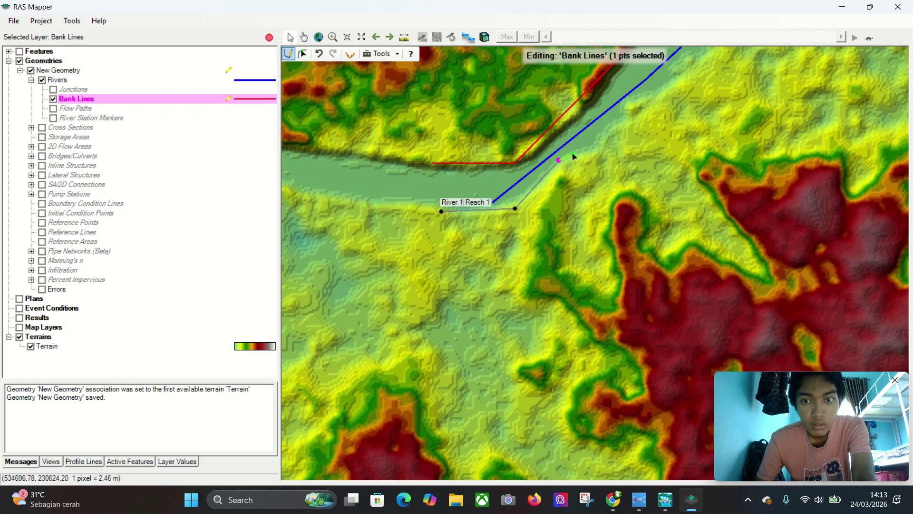
left_click(594, 151)
left_click_drag(604, 159, 415, 312)
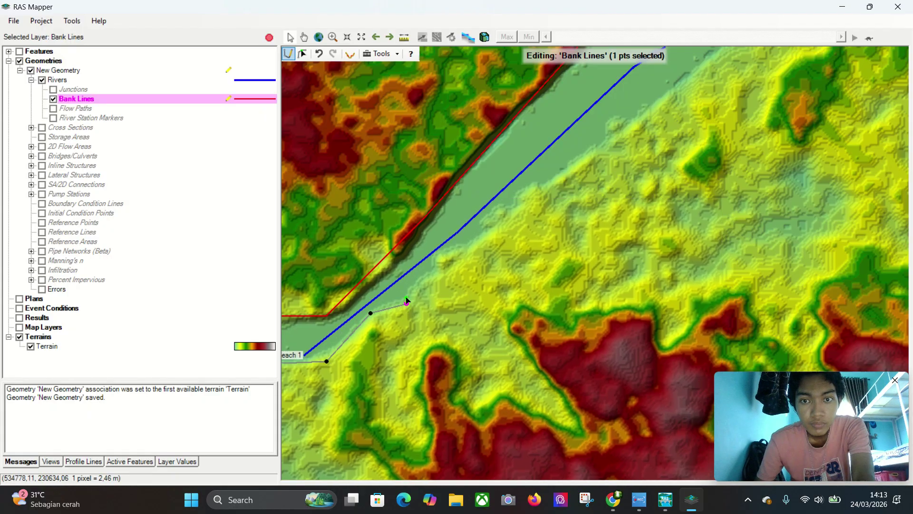
left_click(430, 274)
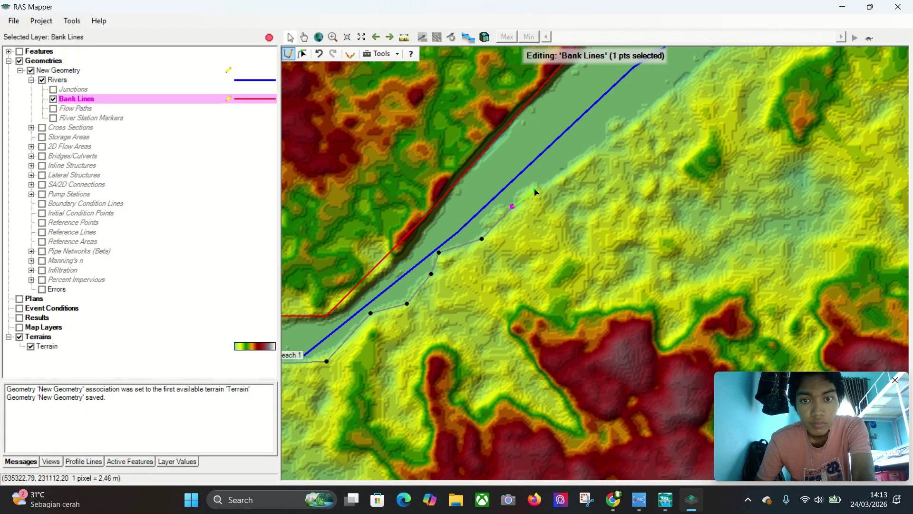
left_click_drag(536, 190, 272, 377)
Continue the southeast bank line to the centreline's northeastern end, finish it, then stop editing and save New Geometry's edits
scroll(435, 266, "down", 1)
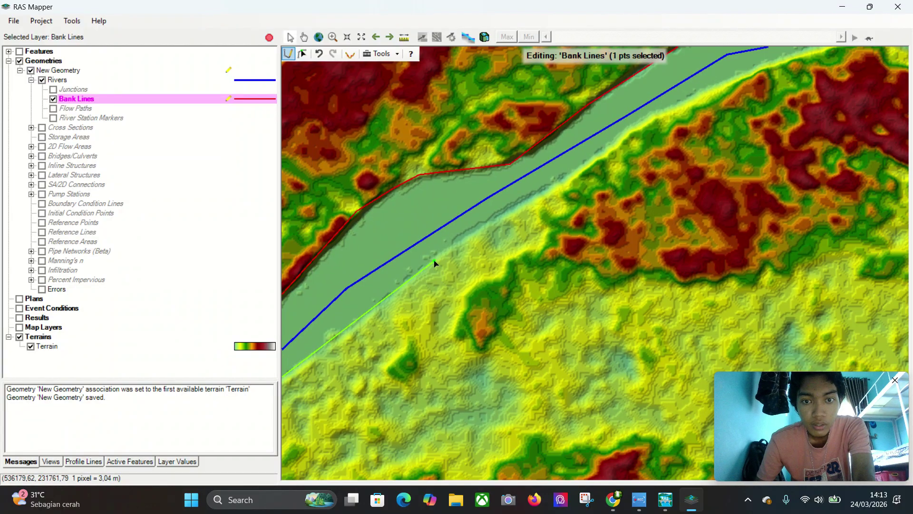
scroll(432, 265, "down", 1)
left_click(481, 246)
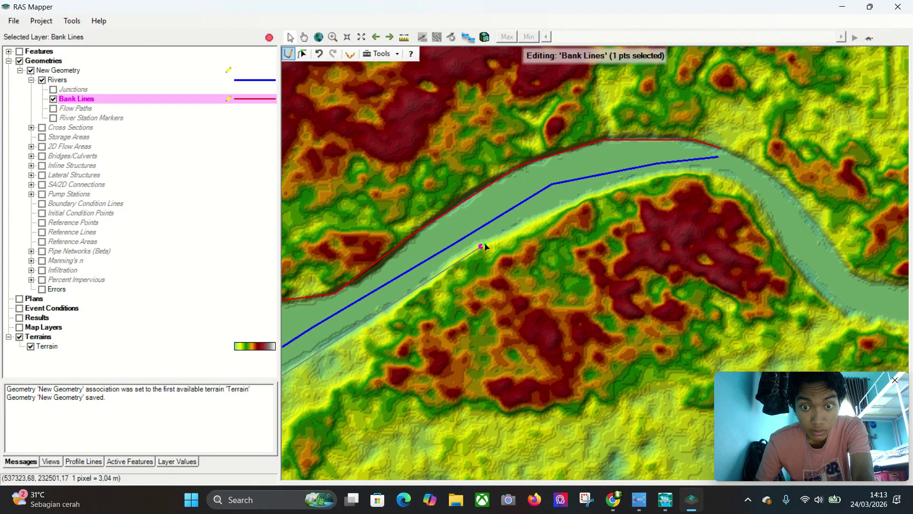
left_click(558, 217)
left_click(601, 196)
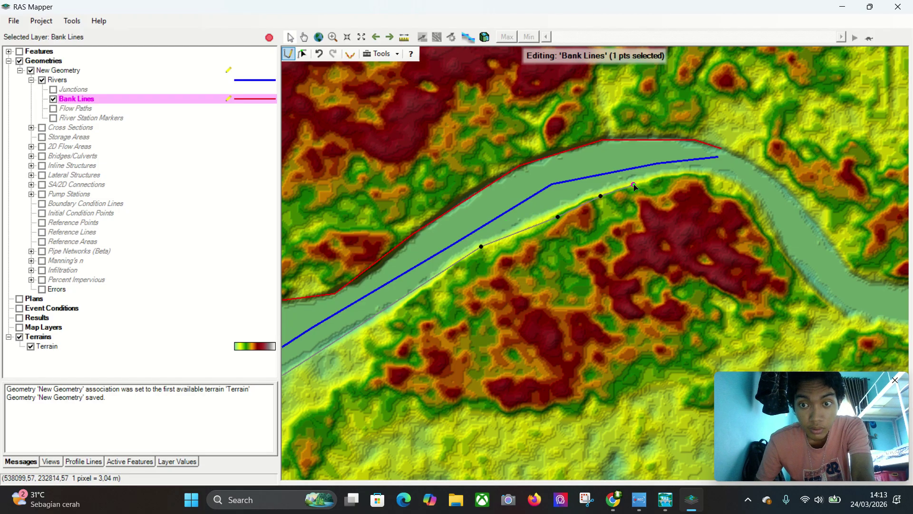
left_click_drag(635, 187, 306, 281)
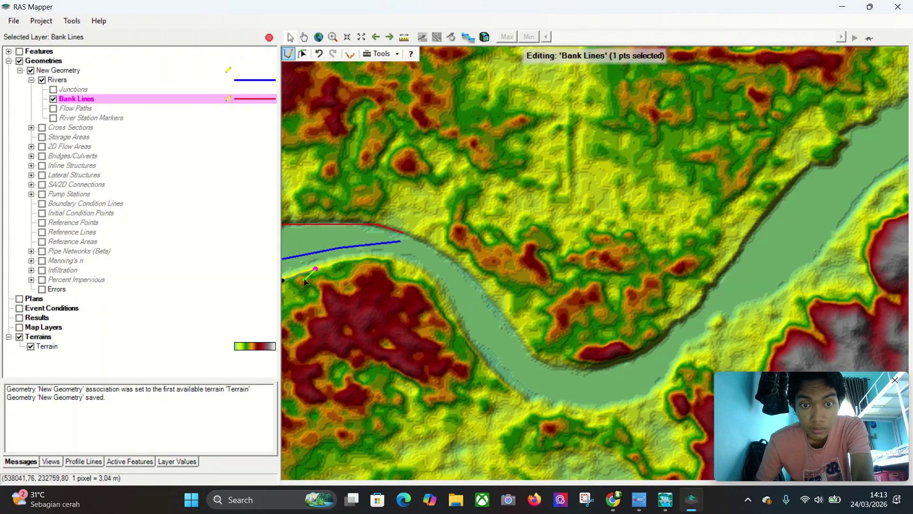
left_click(356, 256)
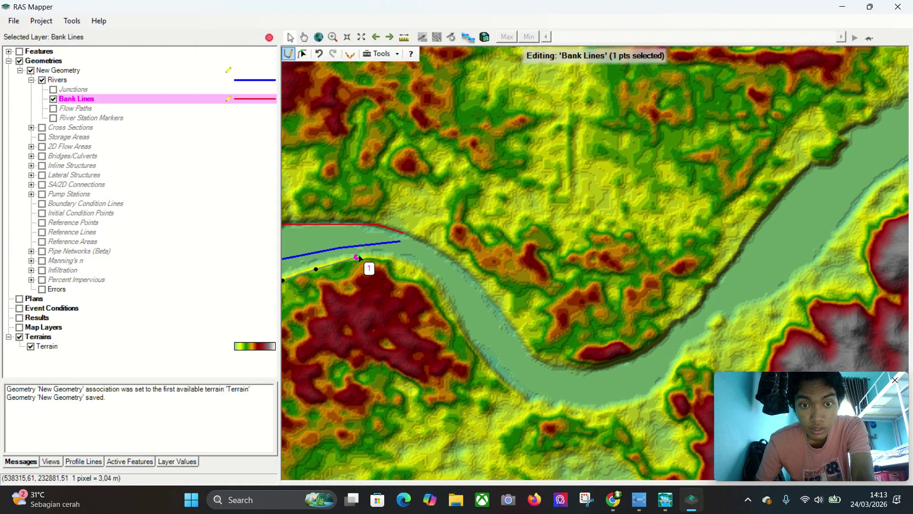
double_click(396, 259)
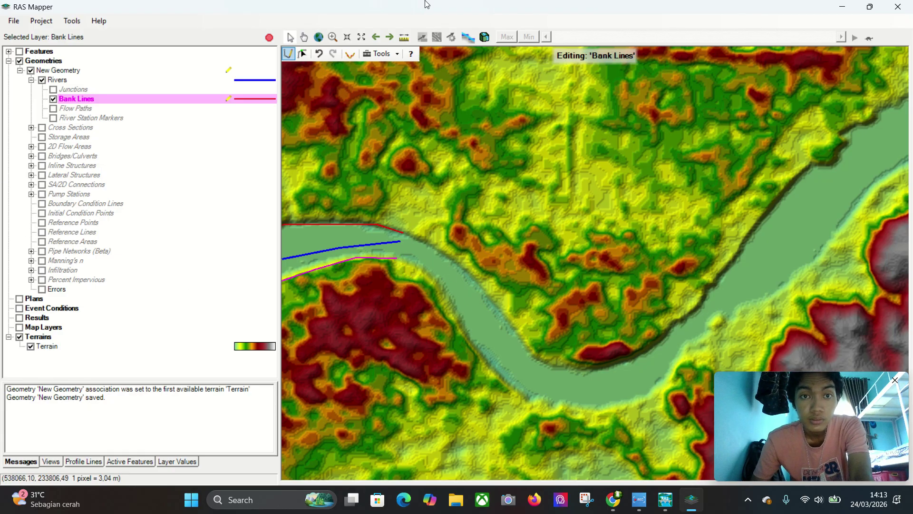
left_click(269, 38)
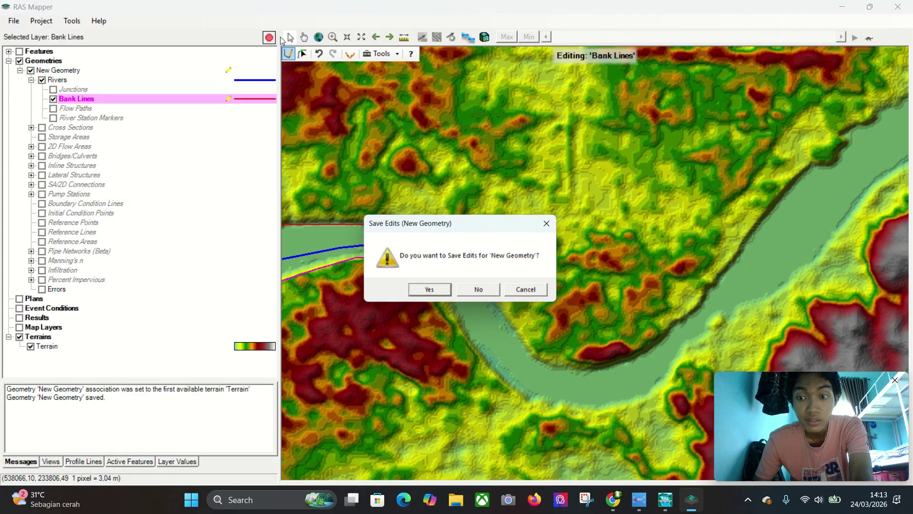
left_click(430, 291)
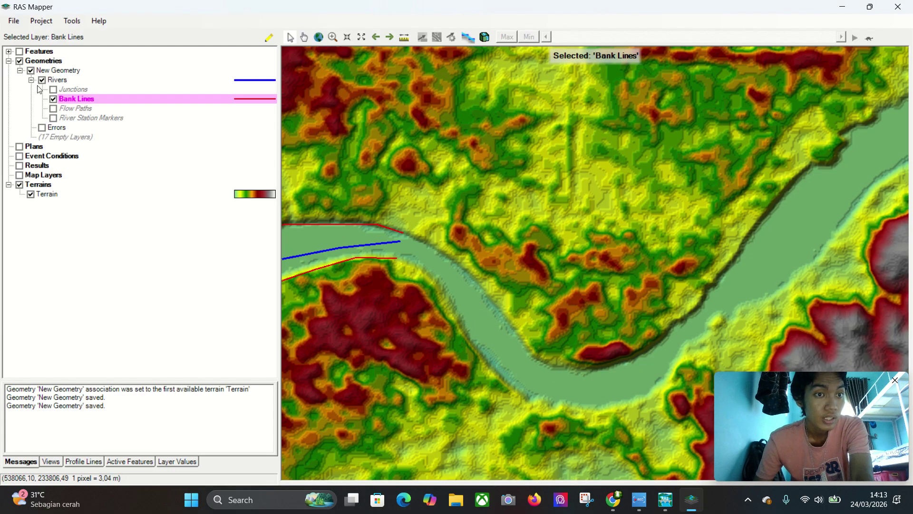
Look through the layers under New Geometry, including Rivers, its sublayers and Errors
left_click(66, 129)
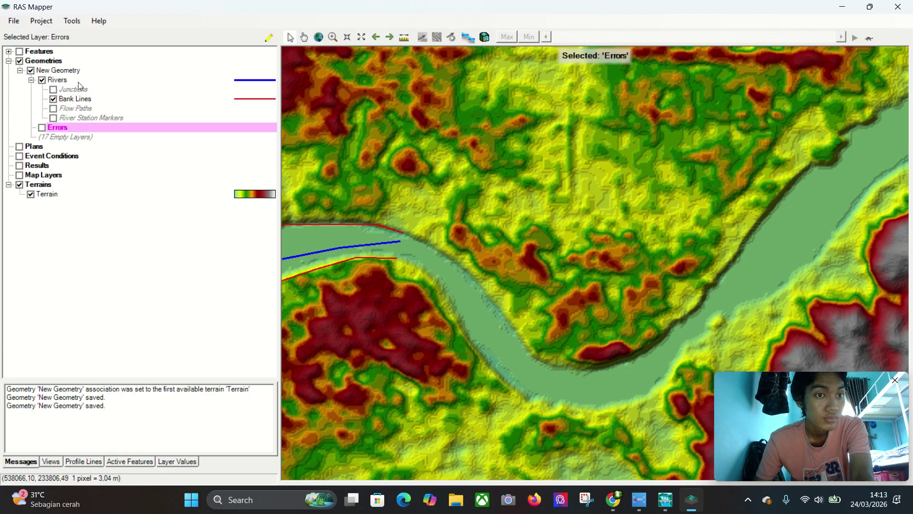
left_click(42, 81)
left_click(42, 80)
left_click(85, 81)
left_click(32, 80)
left_click(31, 80)
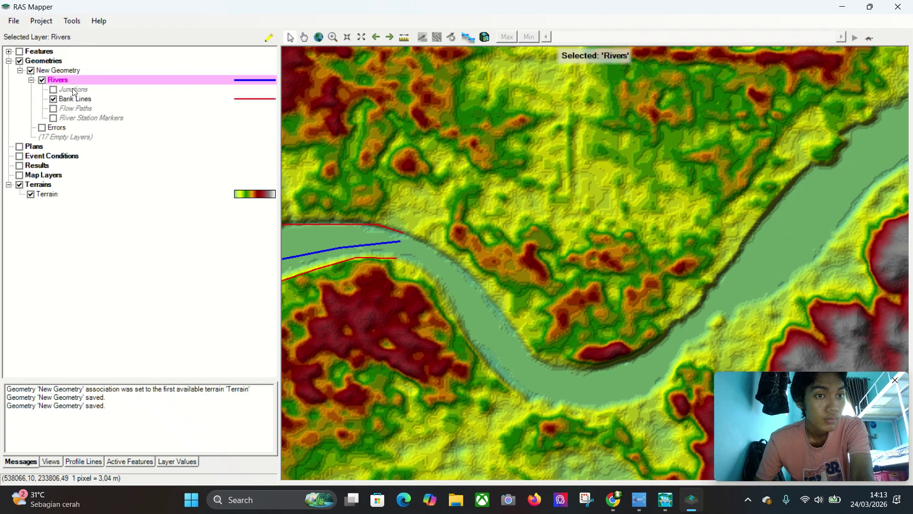
left_click(112, 109)
left_click(75, 71)
left_click(9, 63)
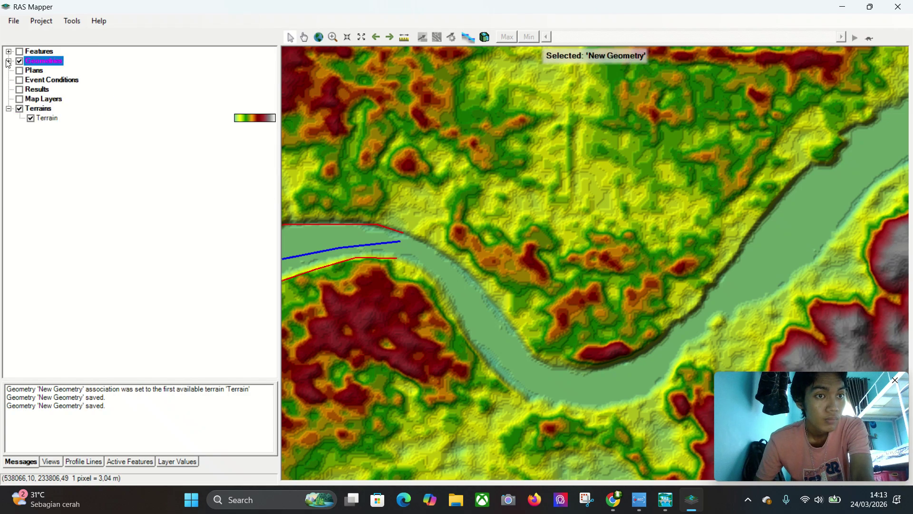
left_click(70, 72)
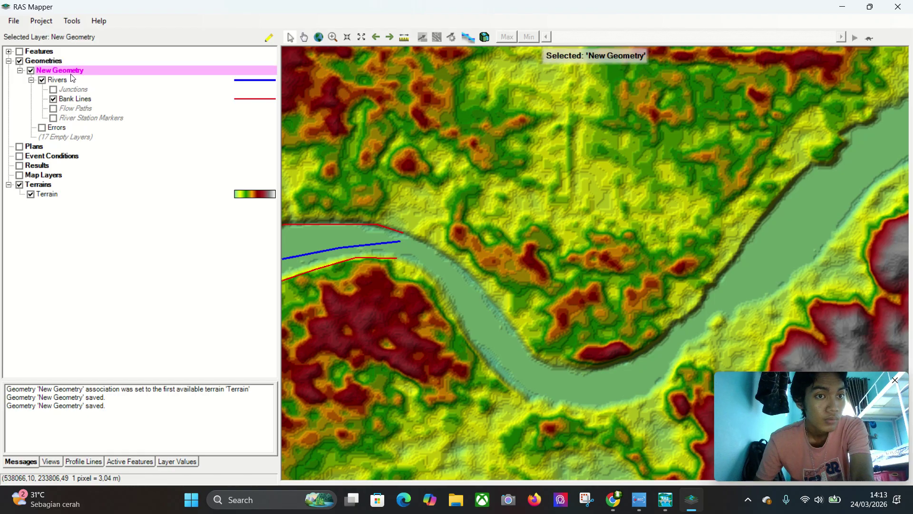
Examine the geometry properties of New Geometry and the layer properties of its empty layers group
double_click(71, 73)
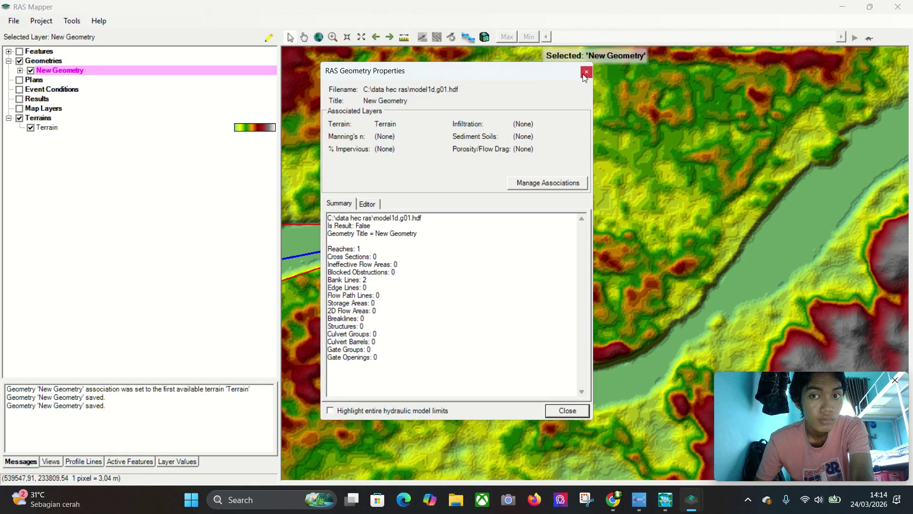
left_click(587, 72)
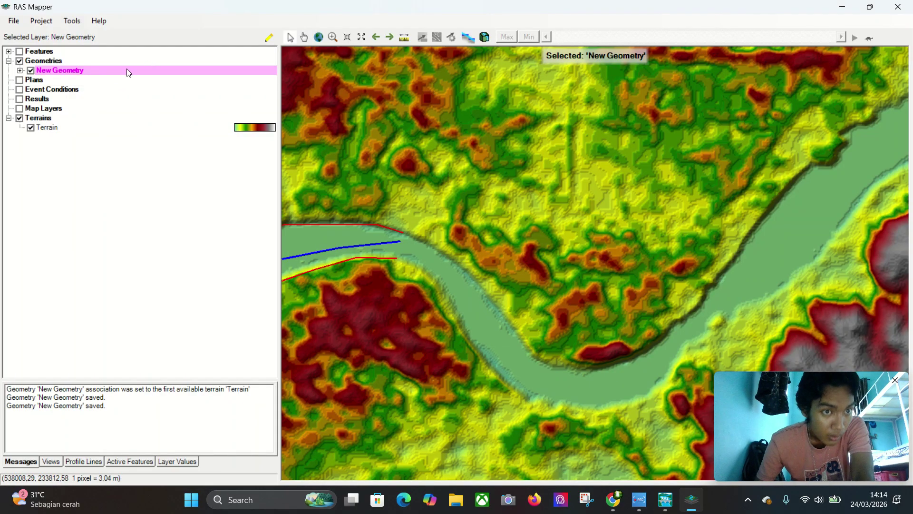
double_click(86, 71)
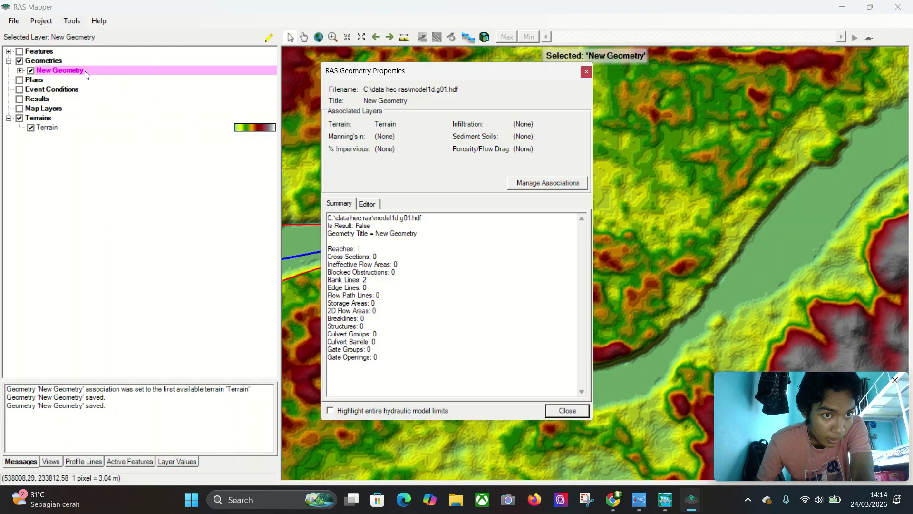
left_click(586, 73)
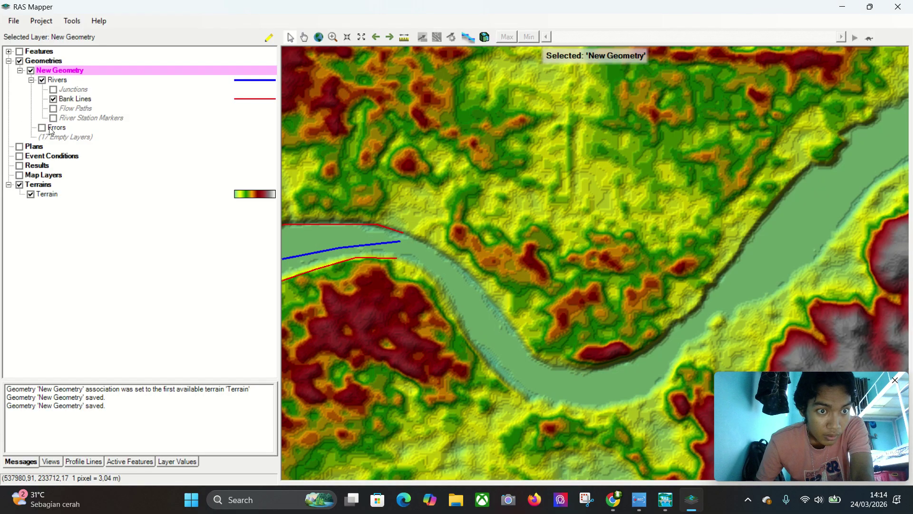
left_click(66, 137)
left_click(84, 127)
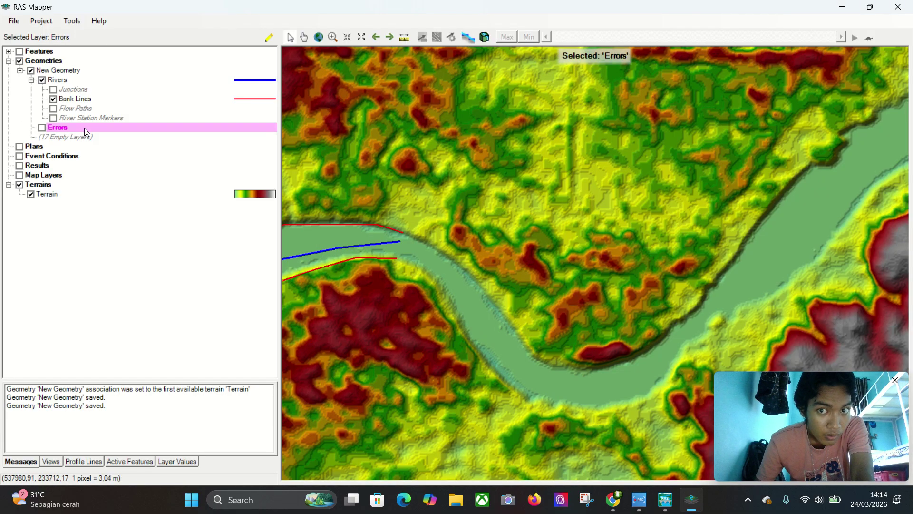
left_click(90, 146)
double_click(90, 133)
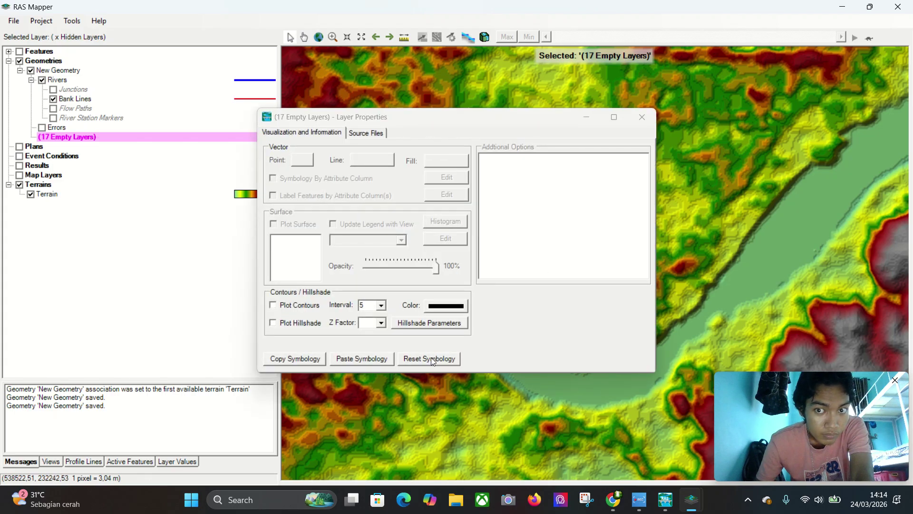
left_click(649, 117)
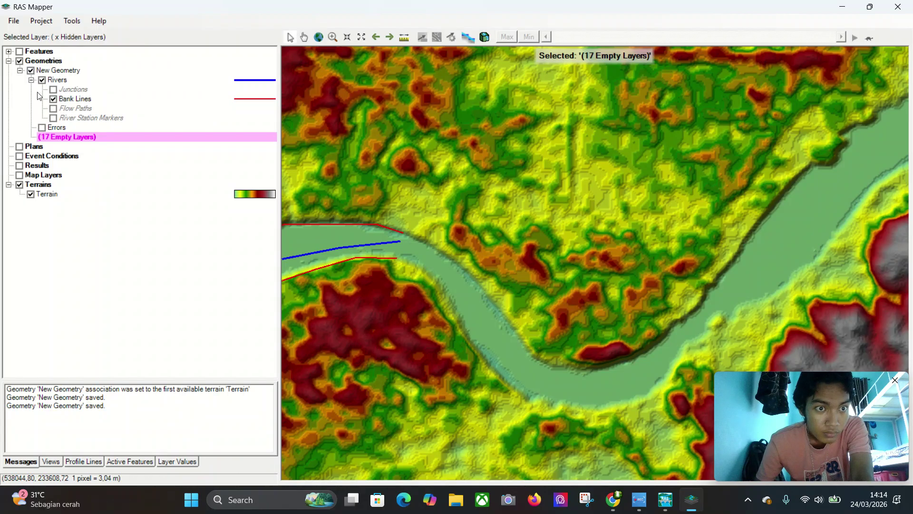
Start editing the Bank Lines layer again, then expand the Cross Sections layer and turn it on
left_click(84, 101)
left_click(268, 39)
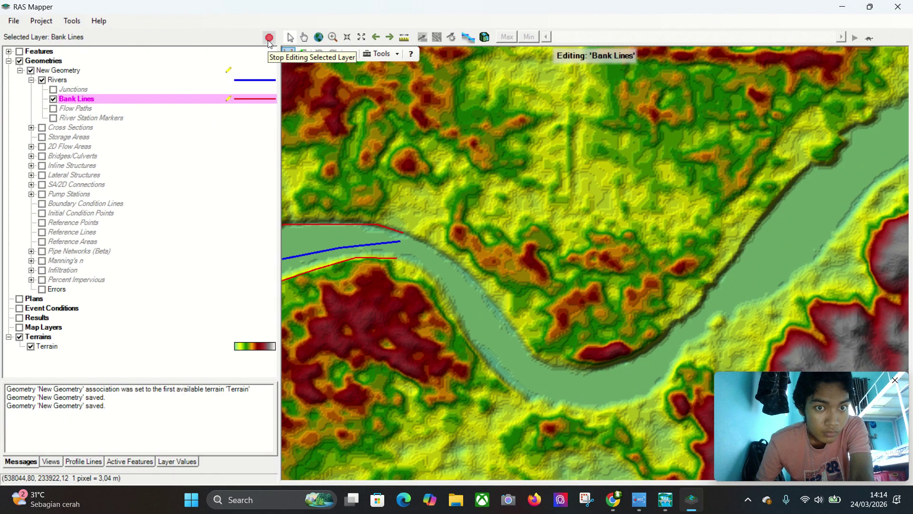
left_click(31, 128)
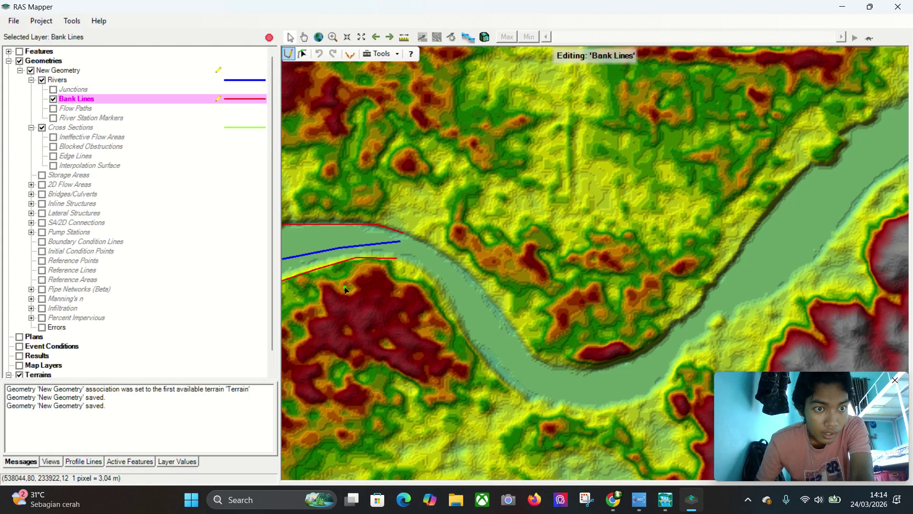
In the Bank Lines layer, draw the first two section lines across both banks near the River 1 Reach 1 label
scroll(371, 329, "down", 1)
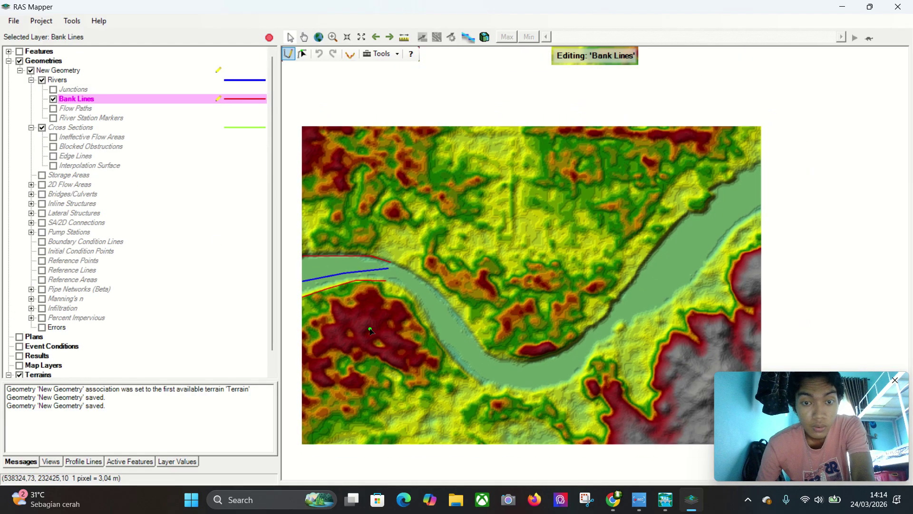
left_click_drag(371, 329, 473, 132)
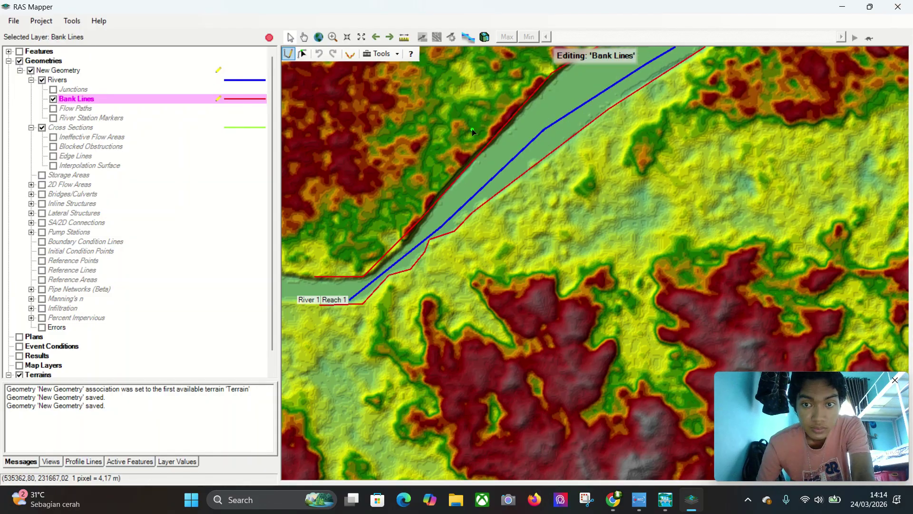
left_click(357, 248)
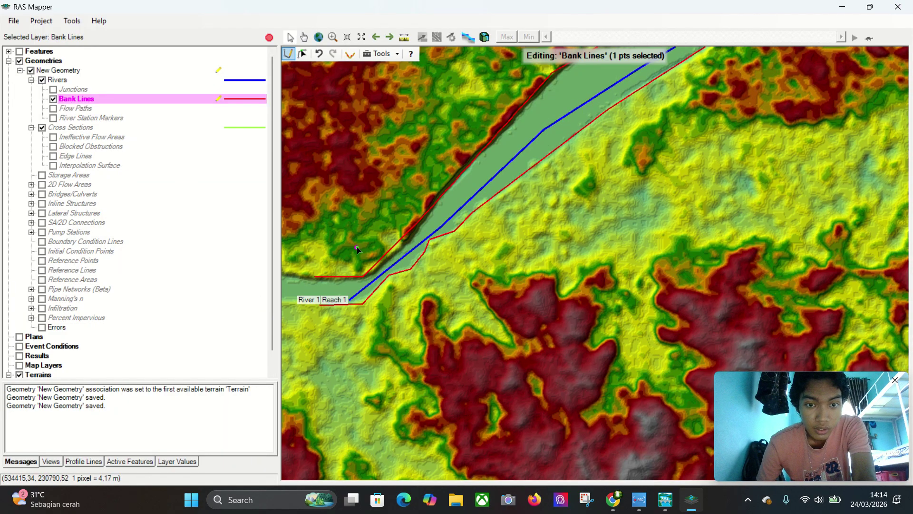
double_click(386, 309)
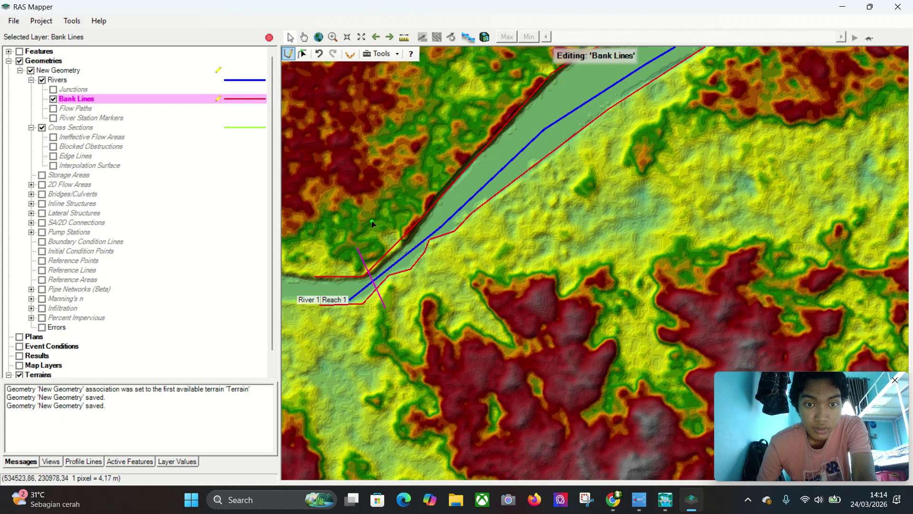
left_click(376, 223)
double_click(416, 291)
Draw three more section lines across both banks, spaced northeastward from the first two along the narrow southwestern part of the reach
left_click(411, 192)
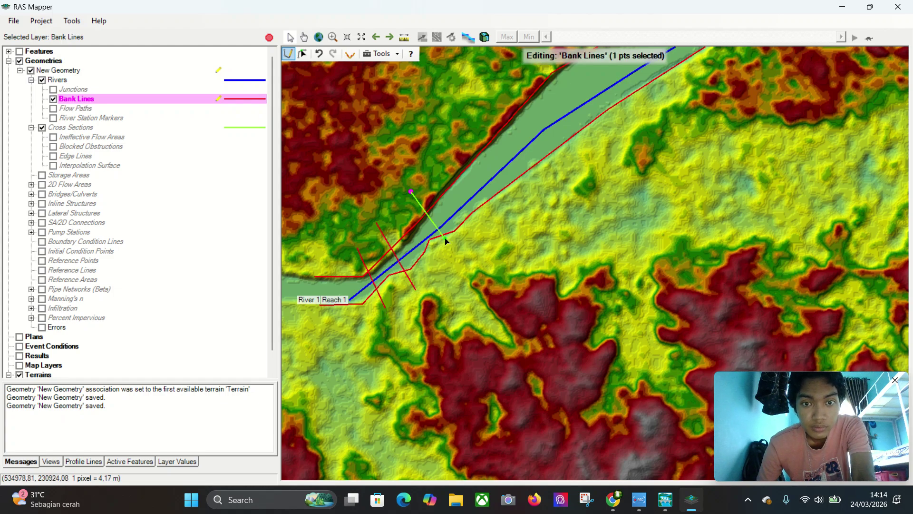
key("Escape")
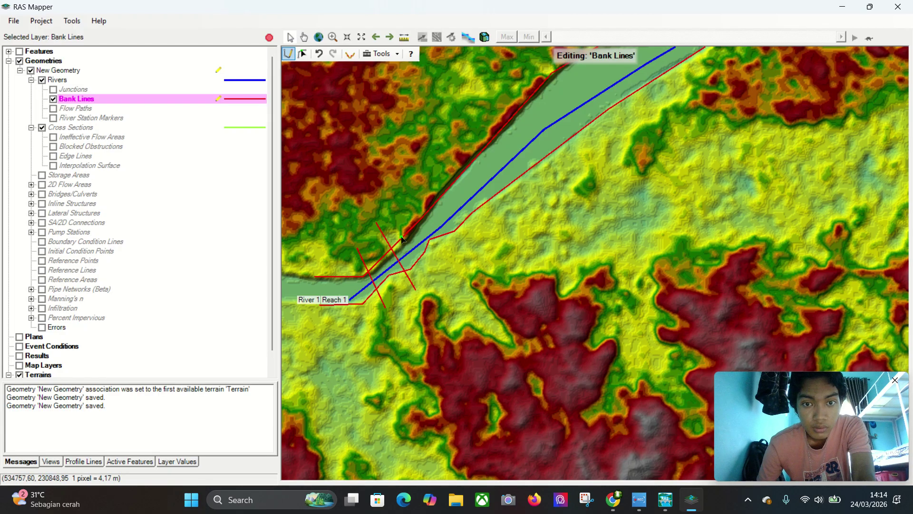
left_click(408, 213)
double_click(446, 264)
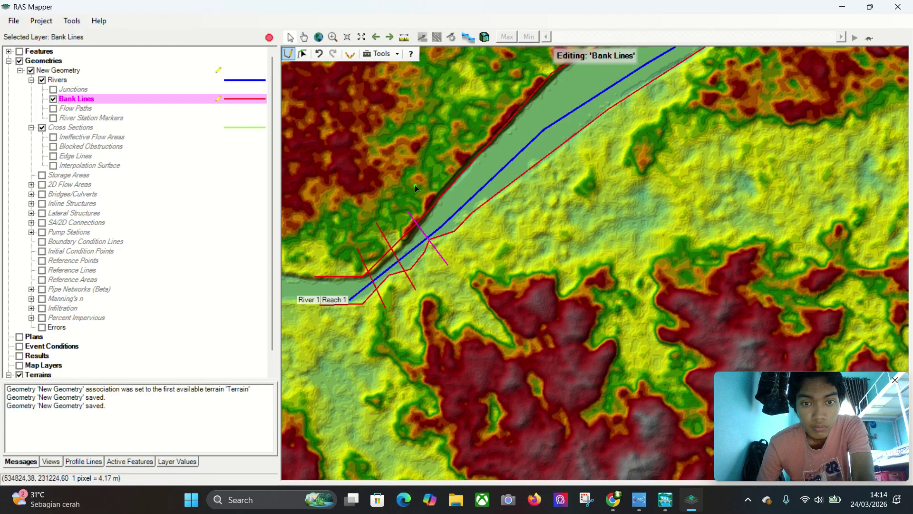
left_click(421, 182)
double_click(481, 241)
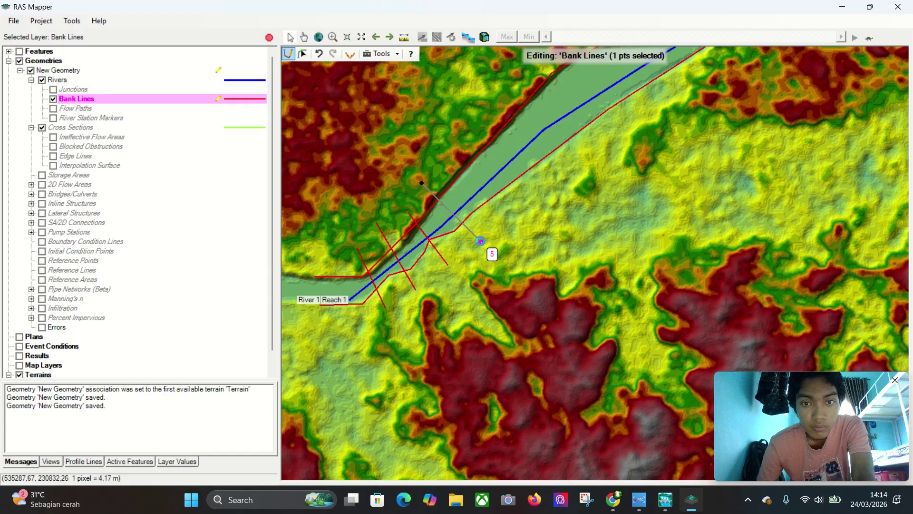
left_click(440, 173)
double_click(512, 219)
Add three section lines across the river, spaced up to the centreline's first bend northeast of the existing lines
scroll(523, 185, "up", 1)
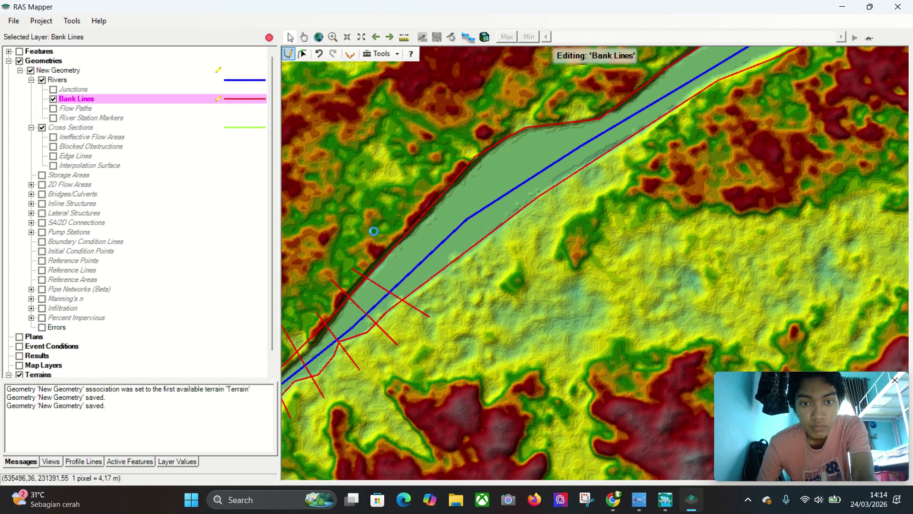
left_click(376, 238)
double_click(451, 303)
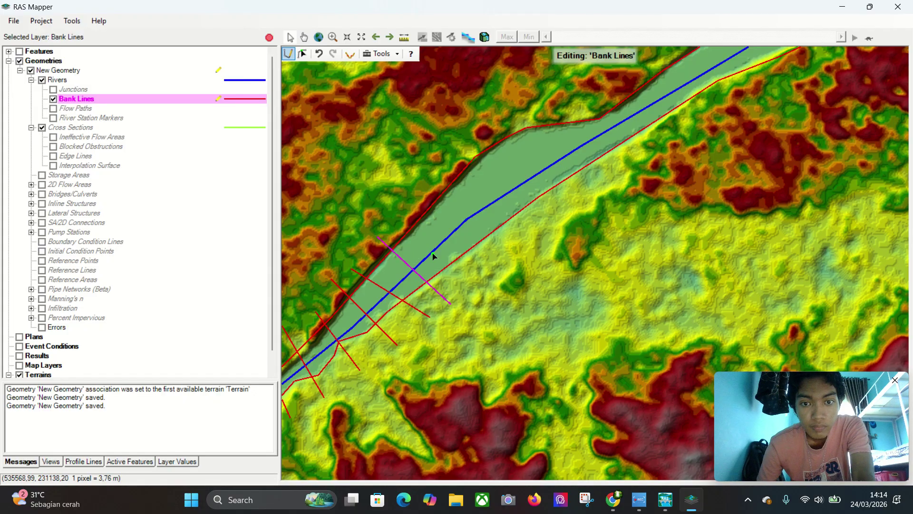
left_click(401, 209)
double_click(468, 275)
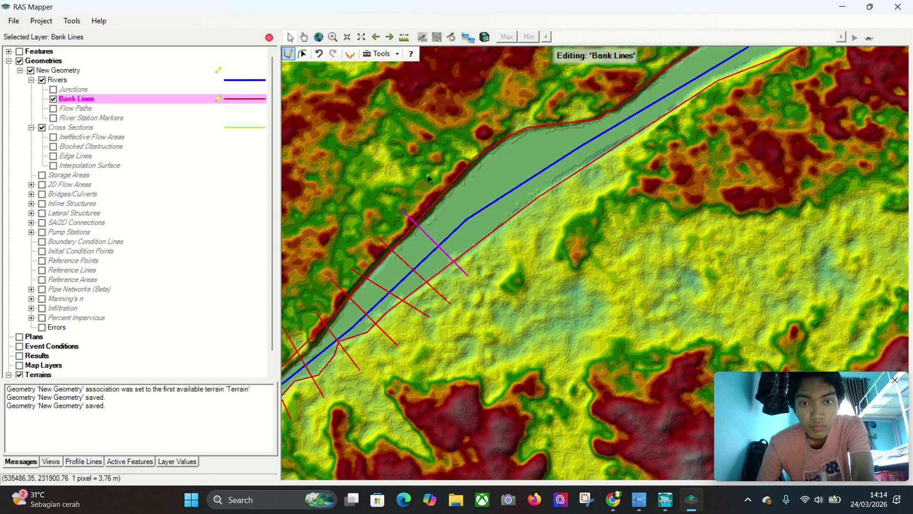
left_click(430, 176)
left_click_drag(498, 262, 404, 271)
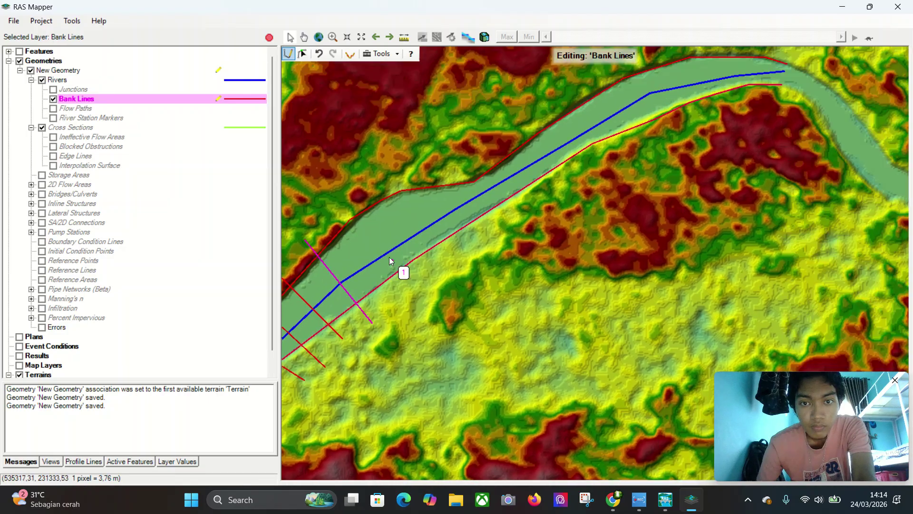
Draw four section lines northeast of the first centreline bend, crossing both banks from the widest stretch to where the channel narrows
double_click(412, 291)
left_click(383, 189)
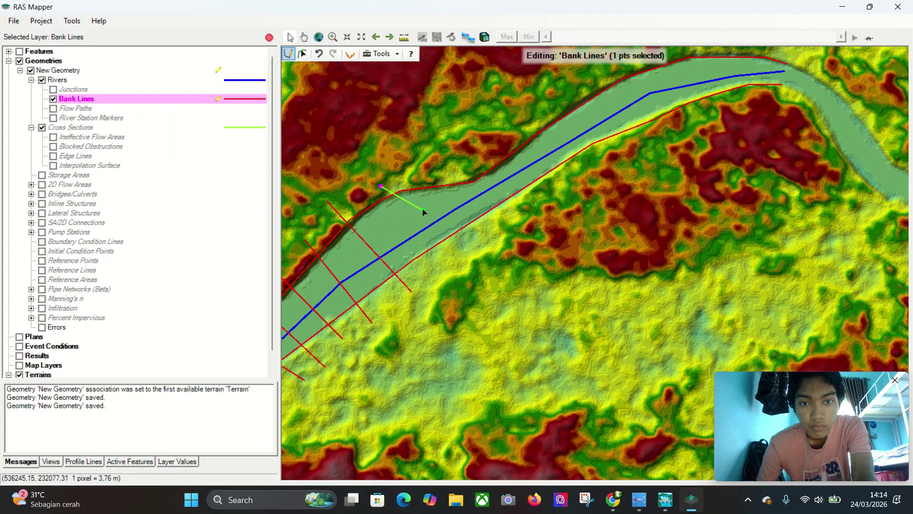
double_click(459, 260)
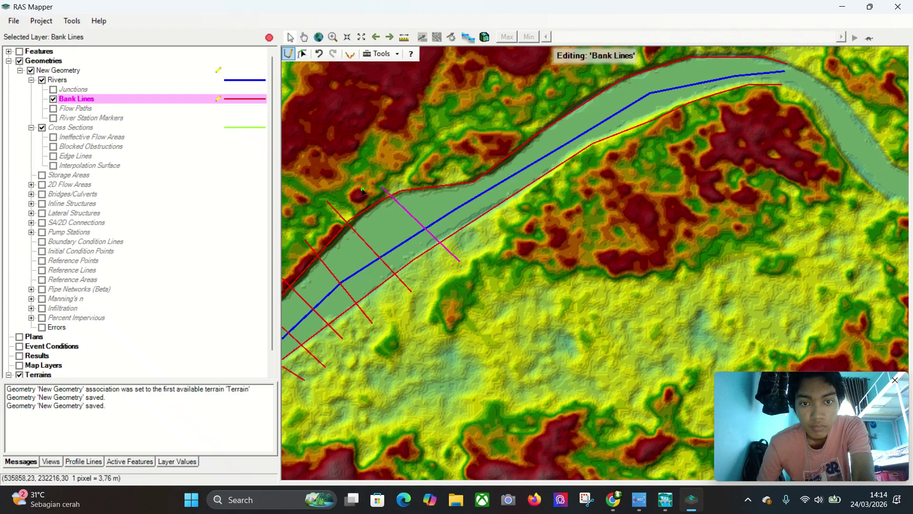
left_click(423, 176)
double_click(485, 244)
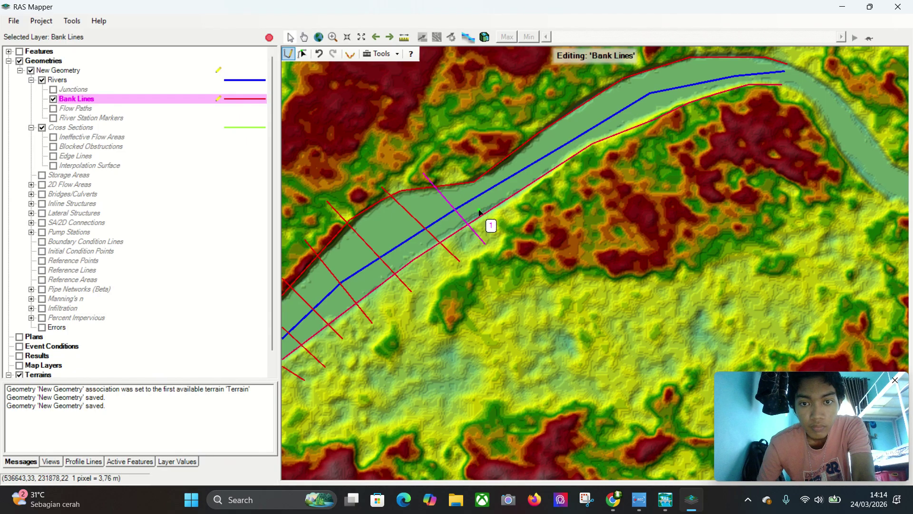
left_click(456, 169)
double_click(516, 225)
Add four evenly spaced section lines across both banks along the straight middle stretch, continuing northeastward from the last line
left_click(480, 155)
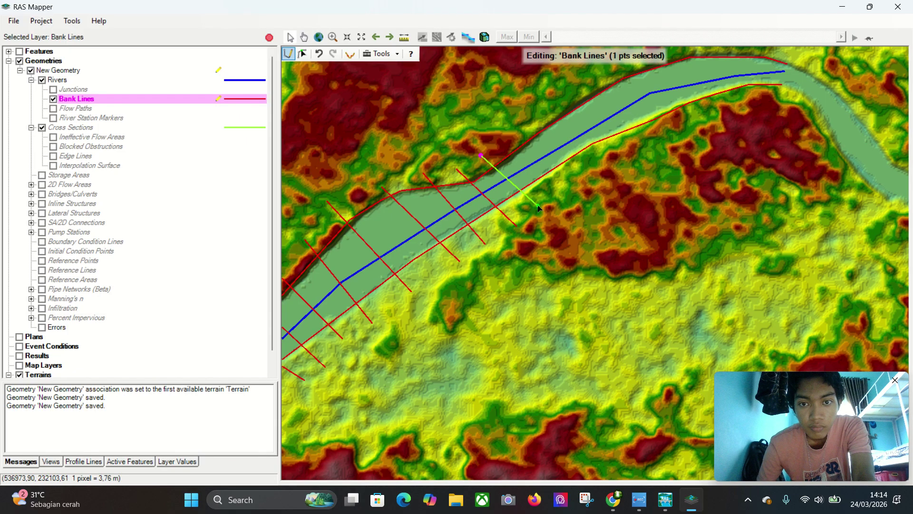
double_click(540, 208)
left_click(499, 145)
double_click(558, 193)
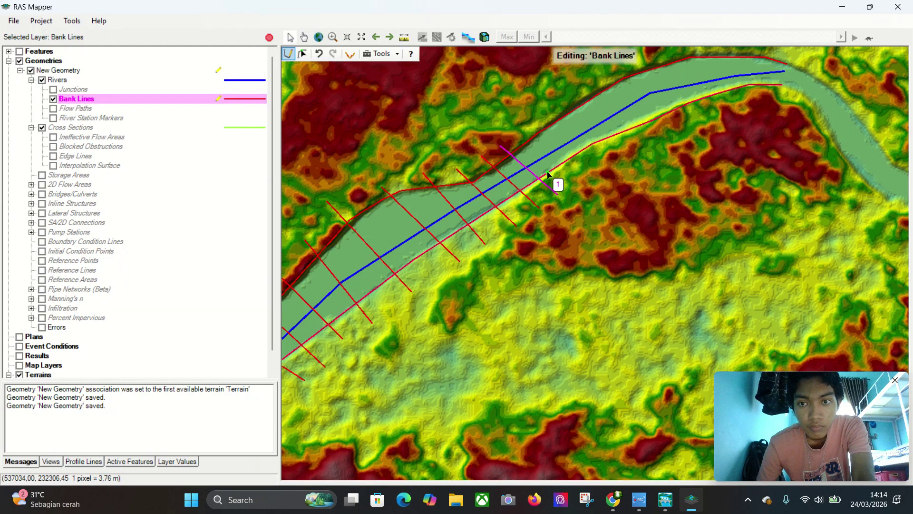
left_click(525, 129)
left_click_drag(587, 177, 427, 240)
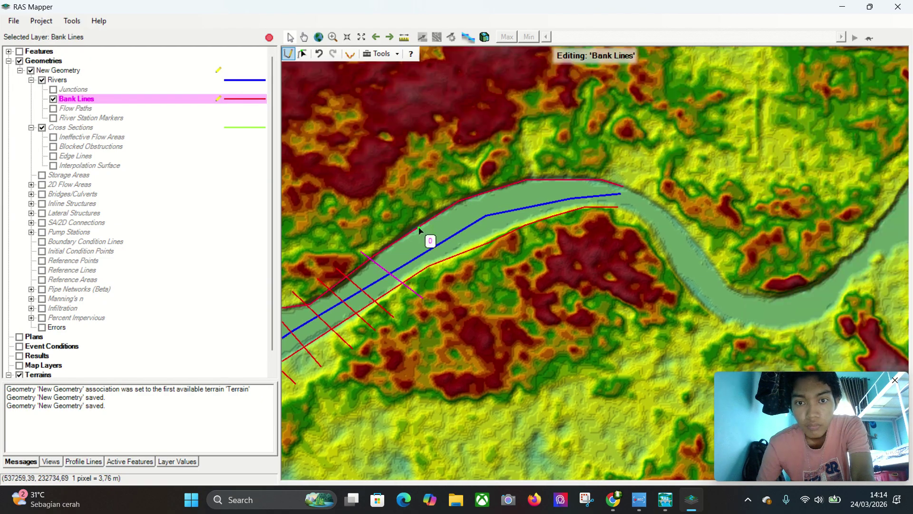
double_click(453, 277)
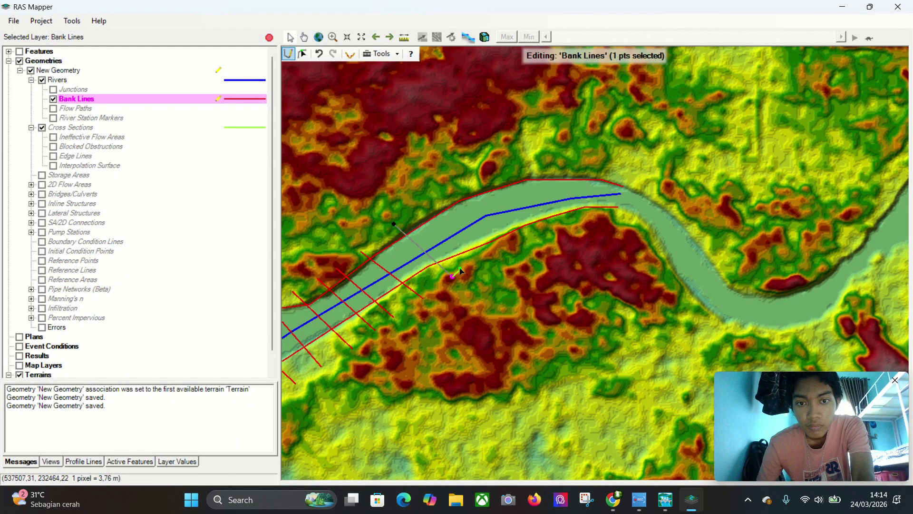
Draw three section lines across the river around the centreline bend where the channel starts turning east
left_click(430, 205)
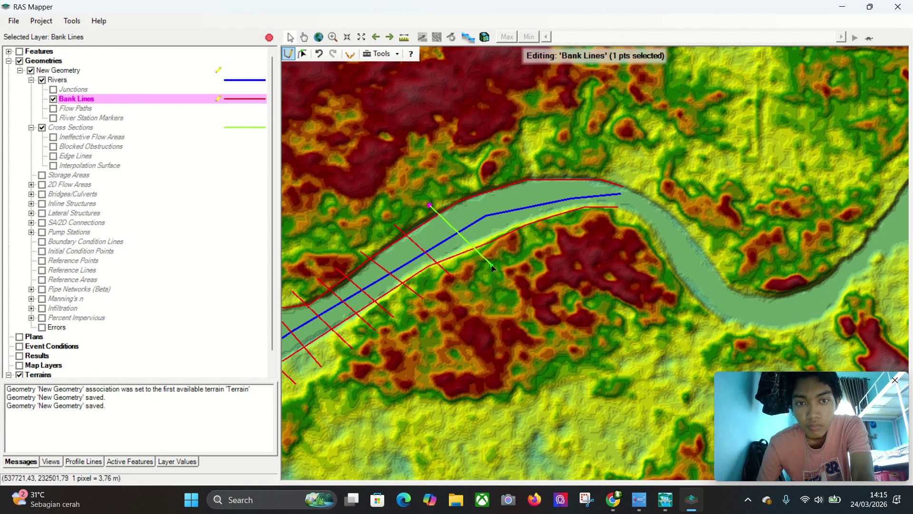
double_click(492, 264)
left_click(446, 193)
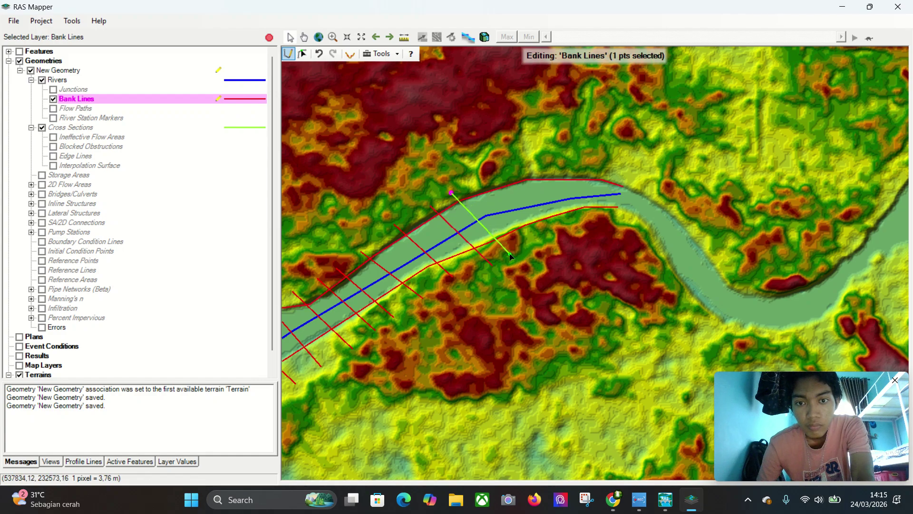
double_click(509, 253)
left_click(483, 181)
double_click(539, 241)
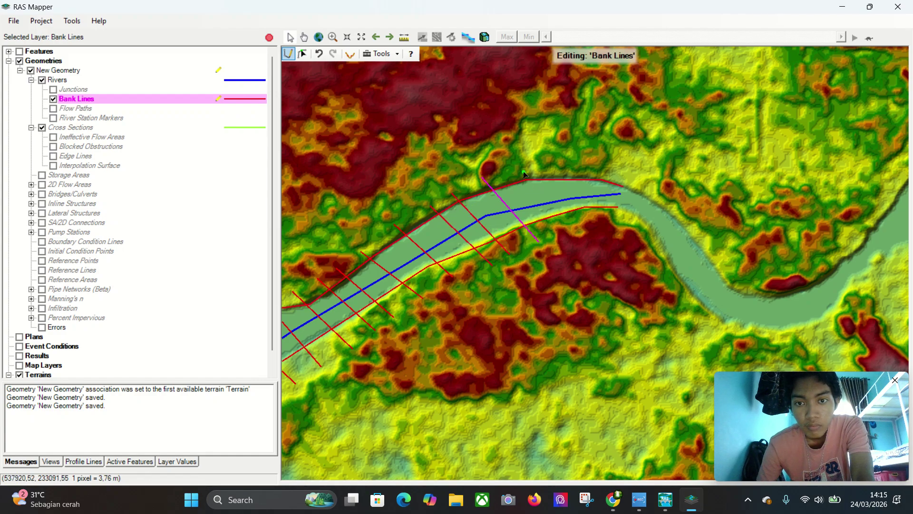
Draw the last three section lines across both banks, turning them towards north-south up to the centreline's eastern end
left_click(520, 167)
double_click(562, 229)
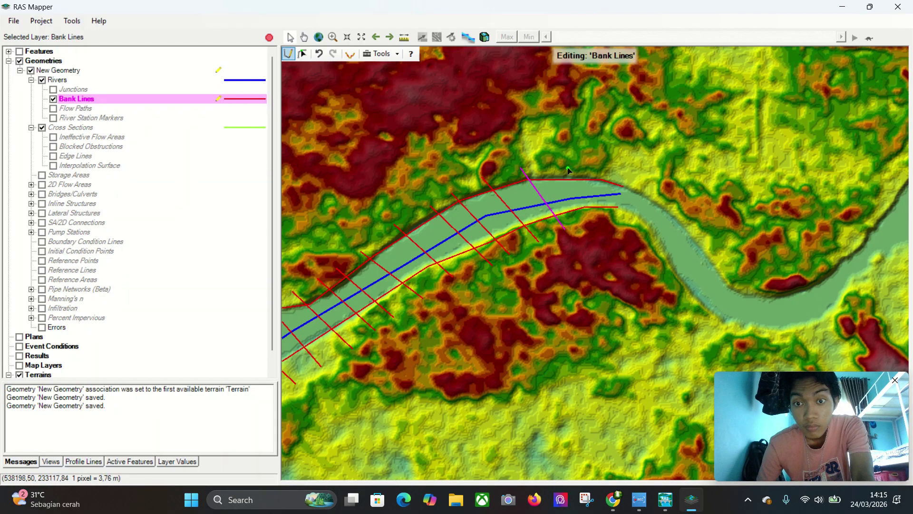
left_click(568, 168)
double_click(582, 221)
left_click(602, 167)
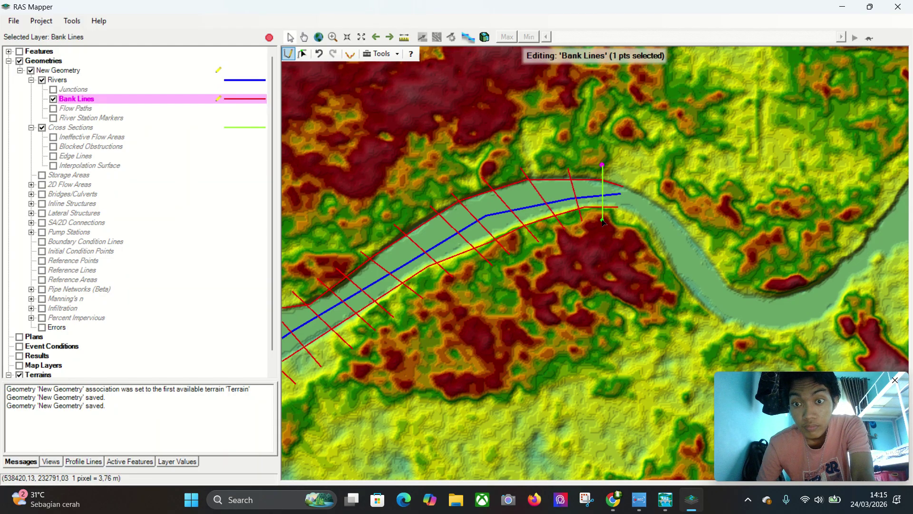
double_click(601, 225)
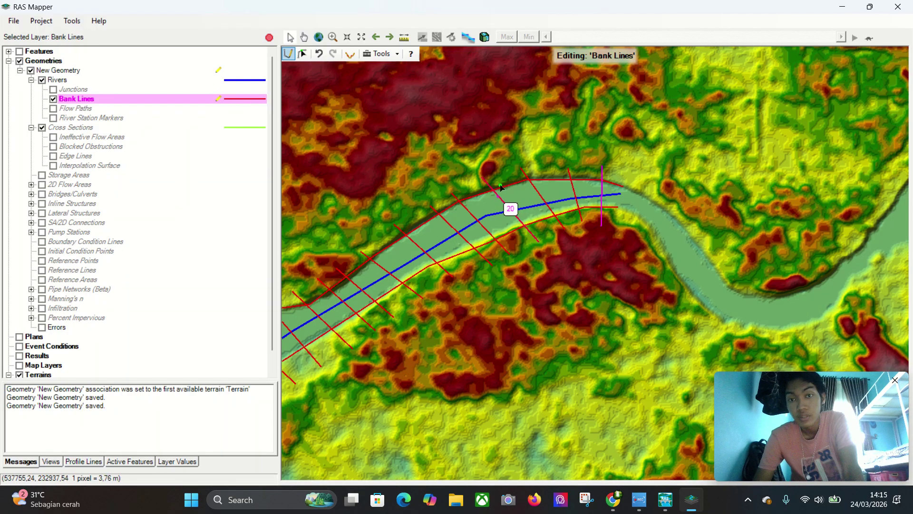
Stop editing the Bank Lines layer with New Geometry's edits saved, then save the RAS Mapper project
left_click(269, 38)
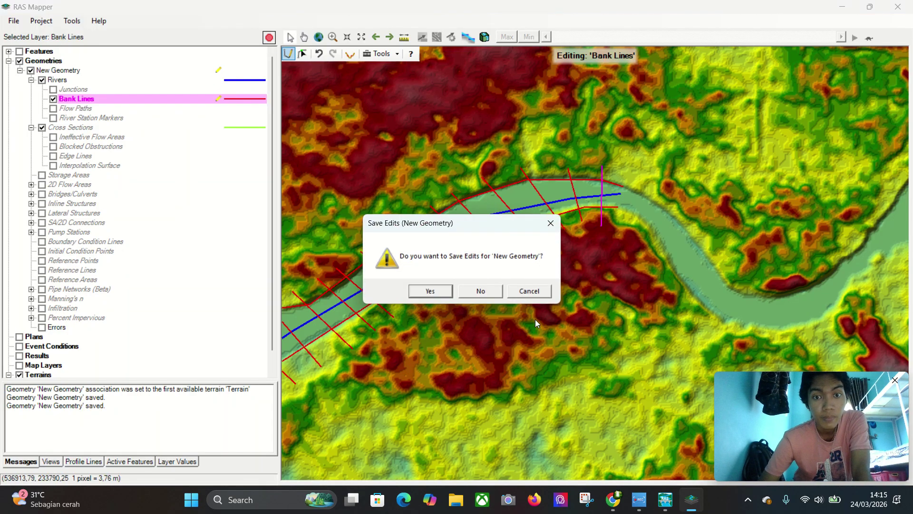
left_click(450, 291)
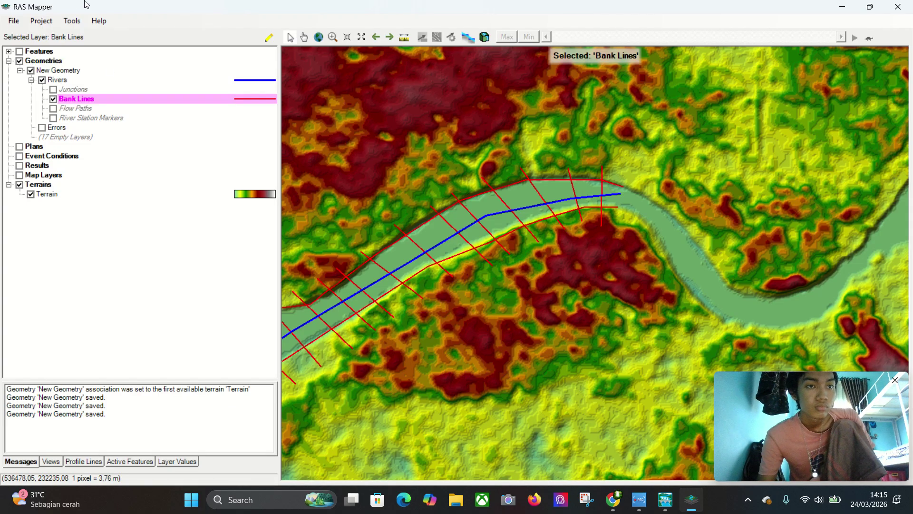
left_click(14, 21)
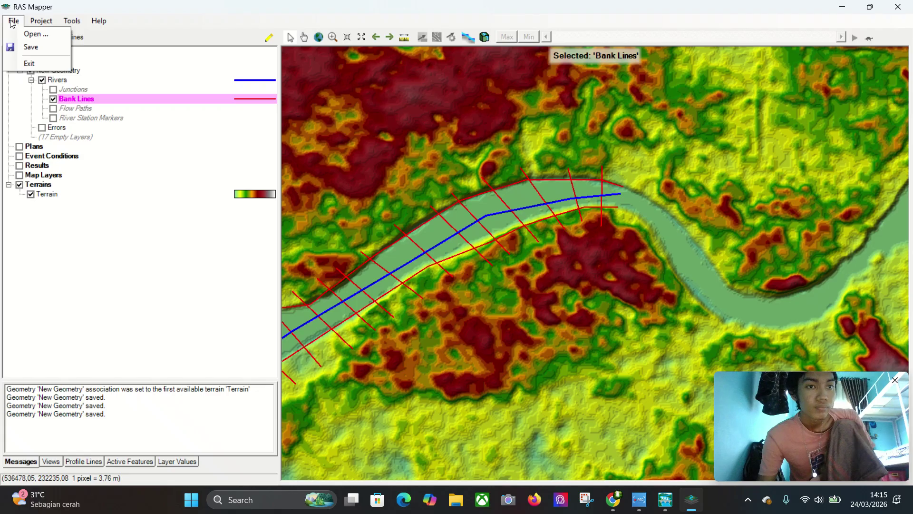
left_click(19, 53)
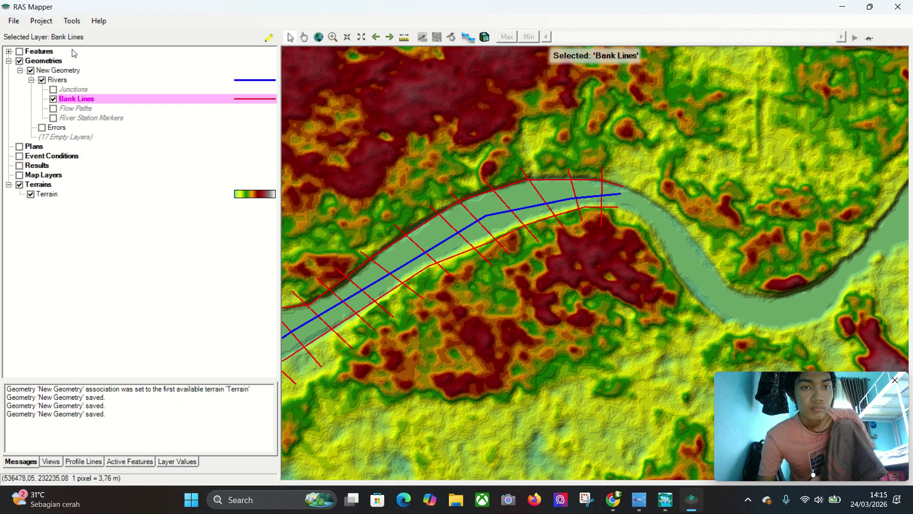
left_click(13, 21)
left_click(29, 47)
left_click(13, 21)
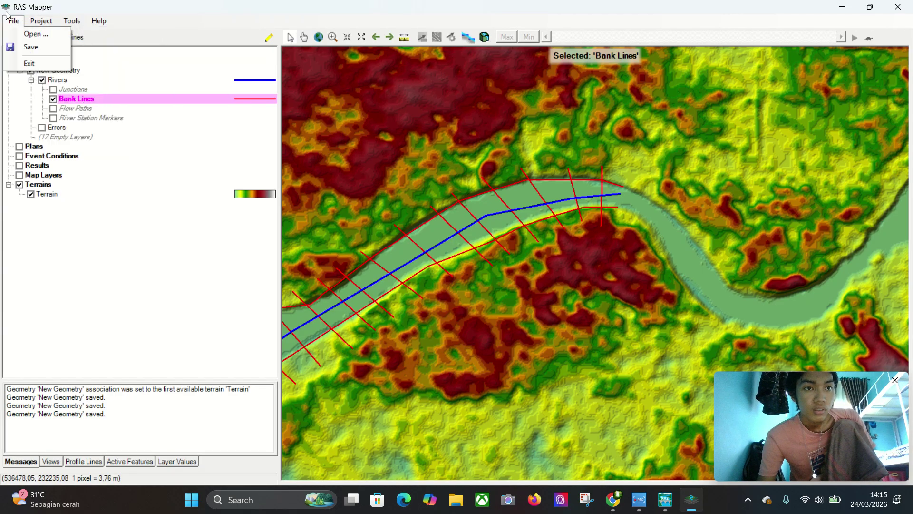
left_click(28, 47)
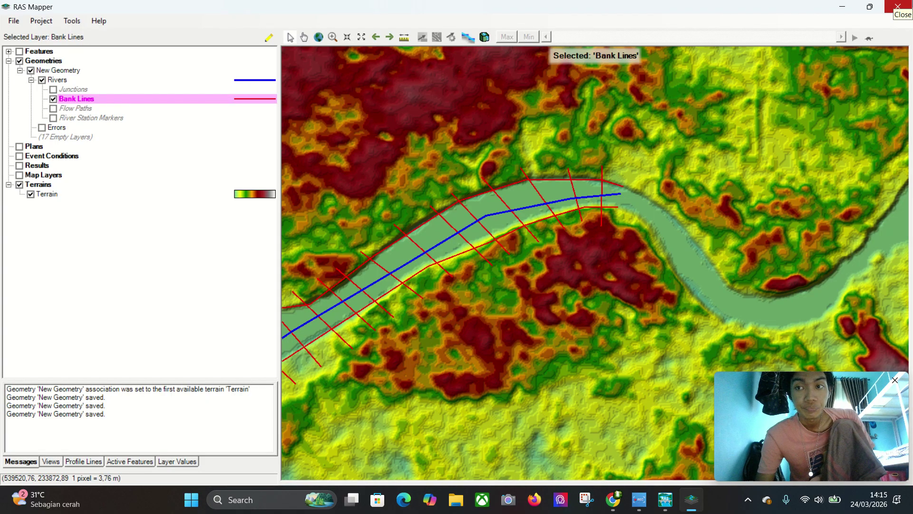
Close RAS Mapper and open the Geometric Data editor from the main HEC-RAS window, maximized
left_click(897, 7)
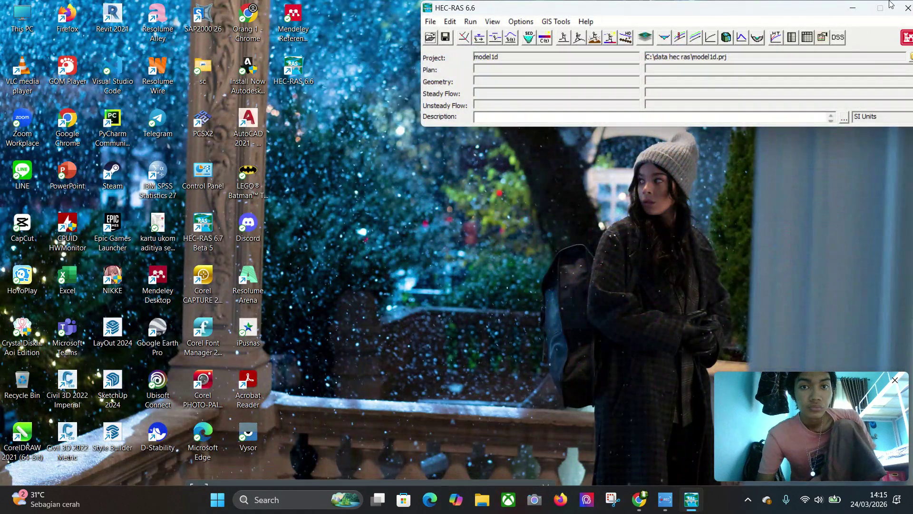
left_click(449, 22)
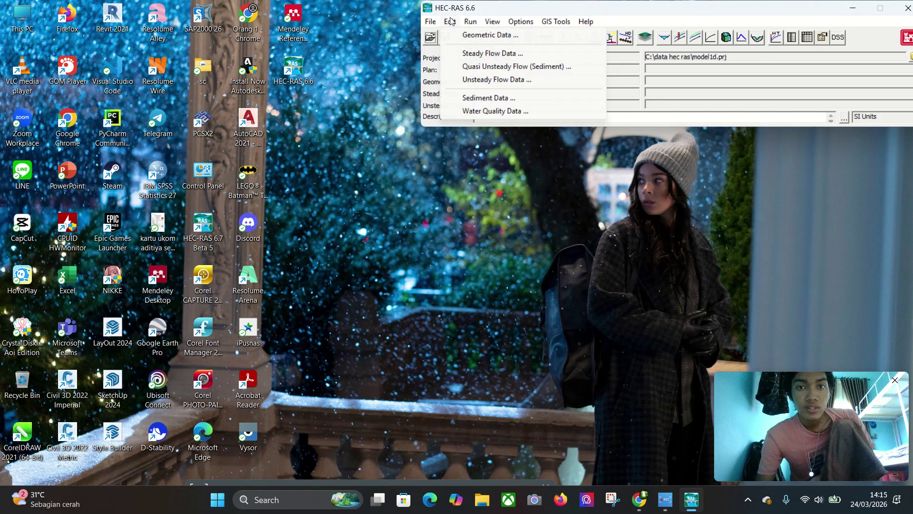
left_click(457, 34)
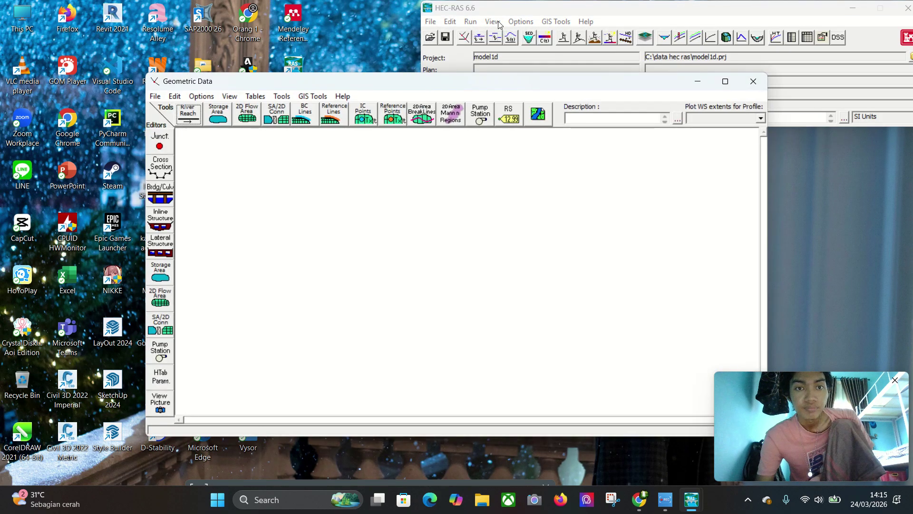
left_click(725, 83)
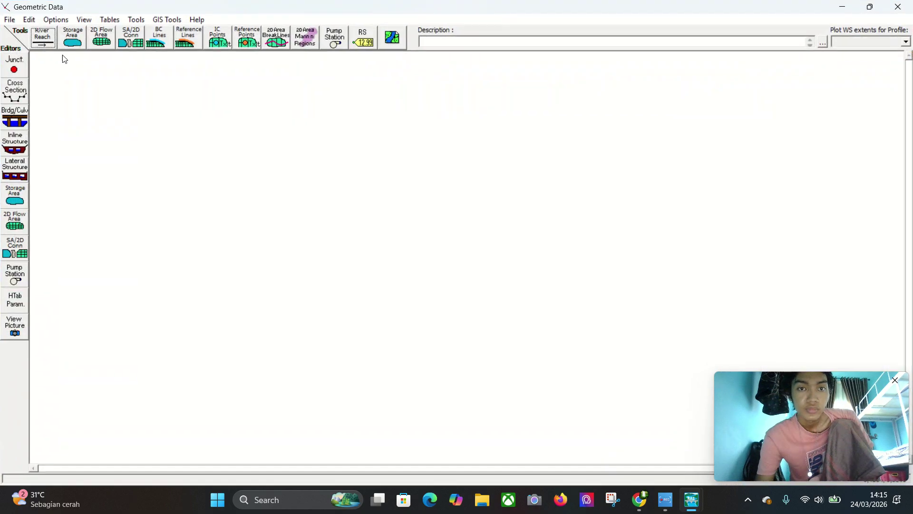
Try to open the existing New Geometry file, model1d.g01, in the Geometric Data editor
left_click(8, 18)
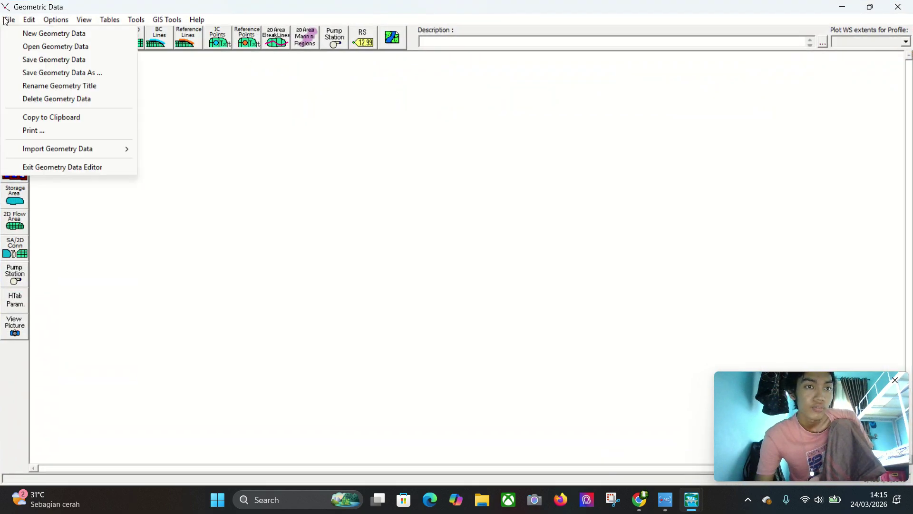
left_click(31, 48)
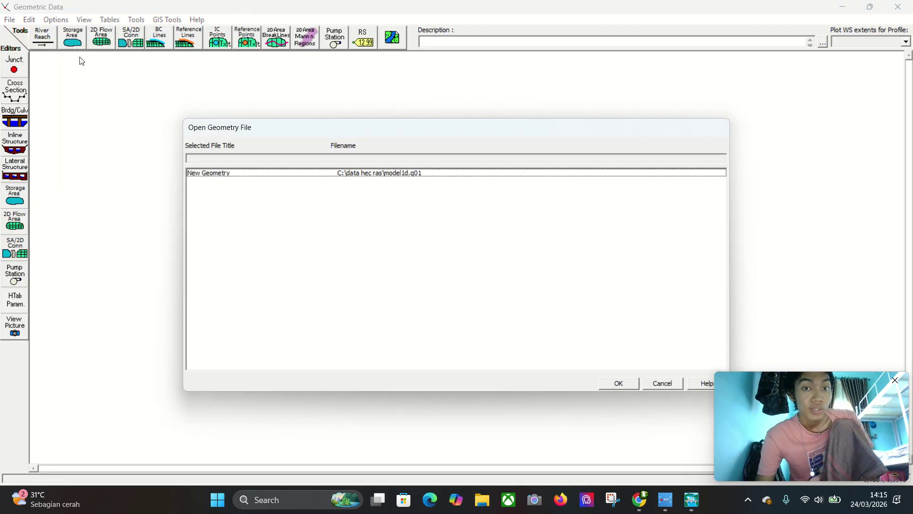
left_click(441, 173)
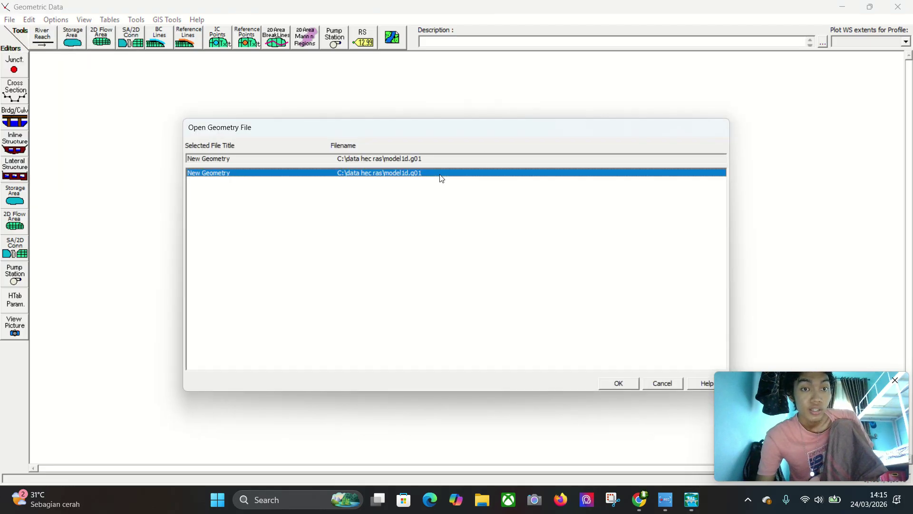
left_click(630, 386)
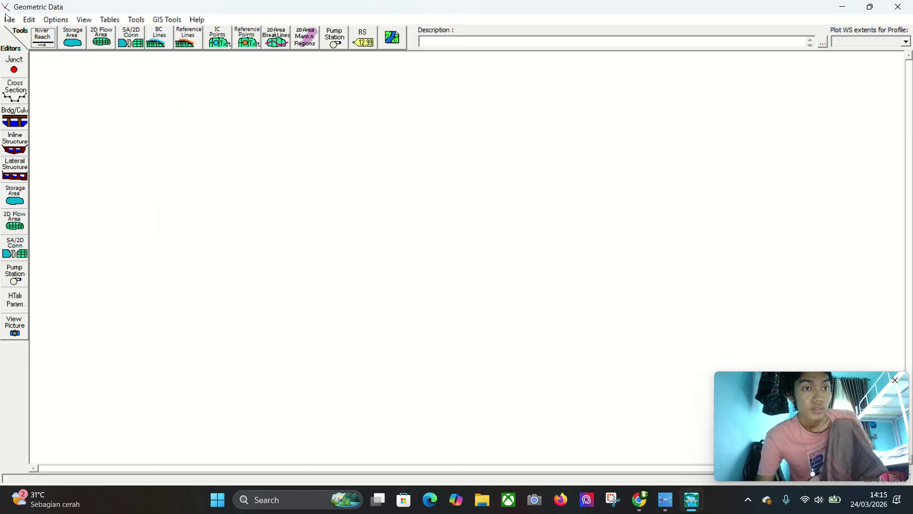
Try to create geometry data under the existing New Geometry title, model1d.g01, and accept opening the existing file instead
left_click(8, 19)
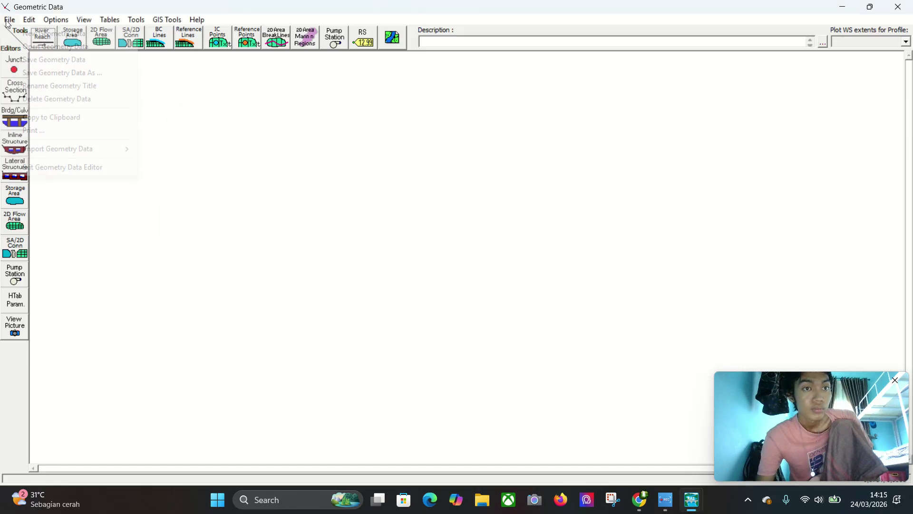
left_click(29, 34)
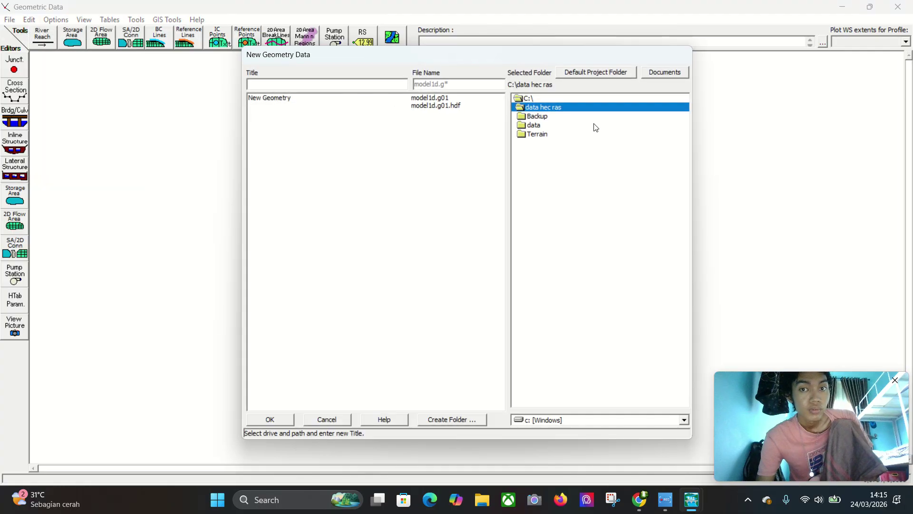
left_click(404, 98)
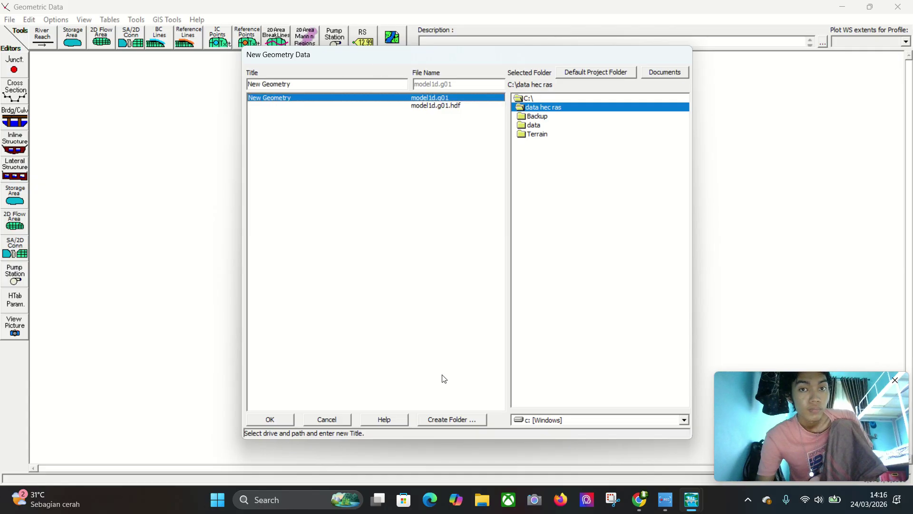
left_click(276, 419)
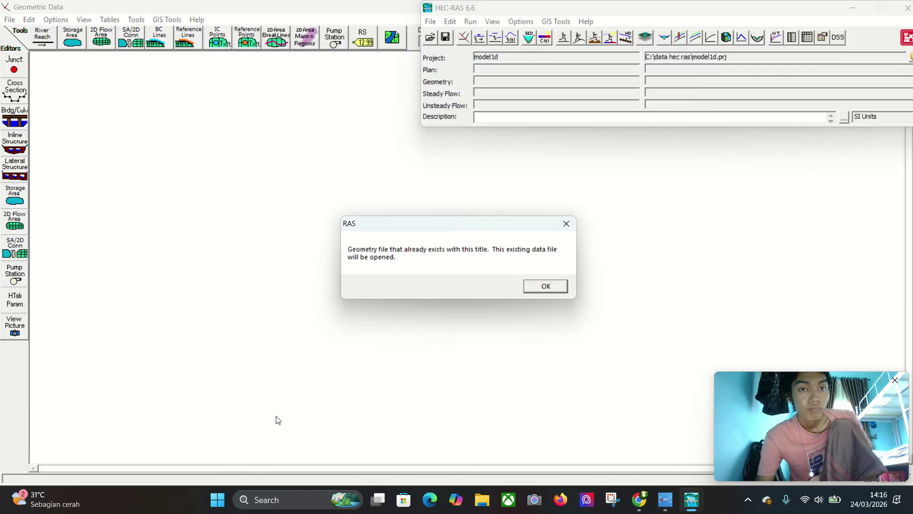
left_click(547, 288)
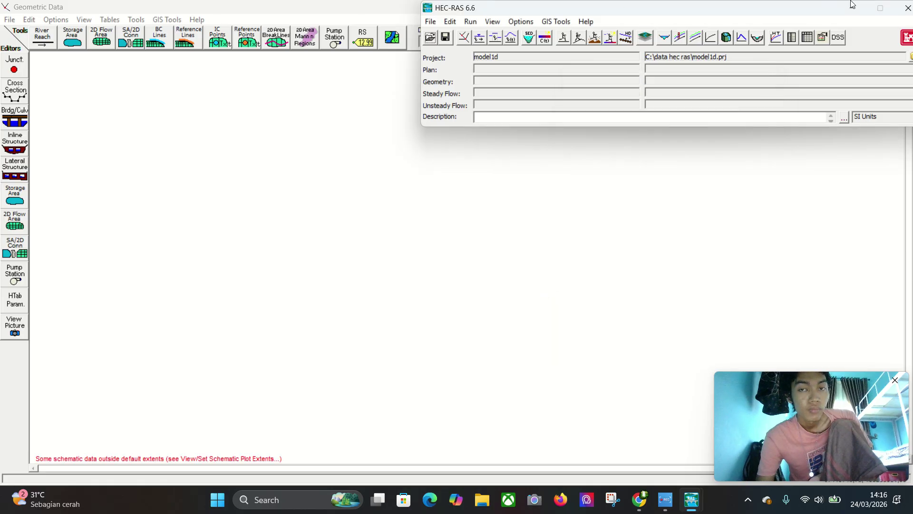
left_click_drag(809, 10, 846, 11)
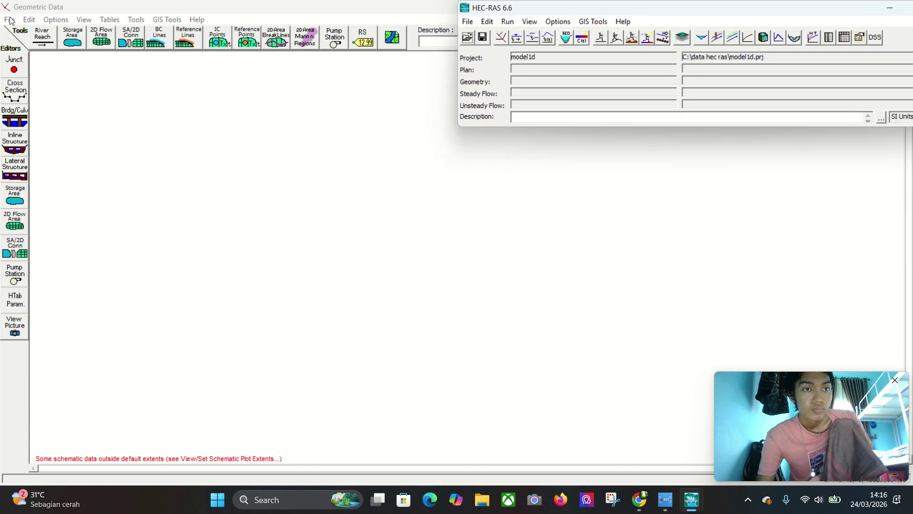
Open the New Geometry file, model1d.g01, in the Geometric Data editor
left_click(9, 20)
left_click(47, 45)
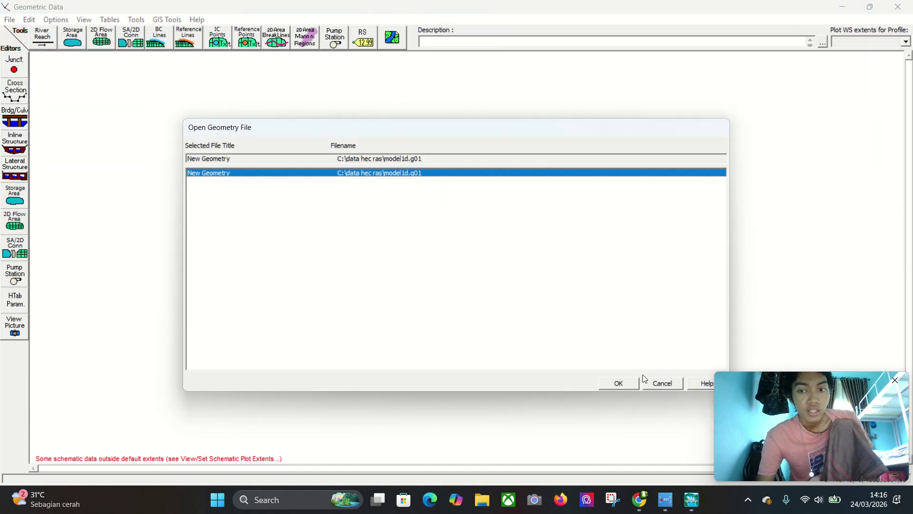
left_click(632, 383)
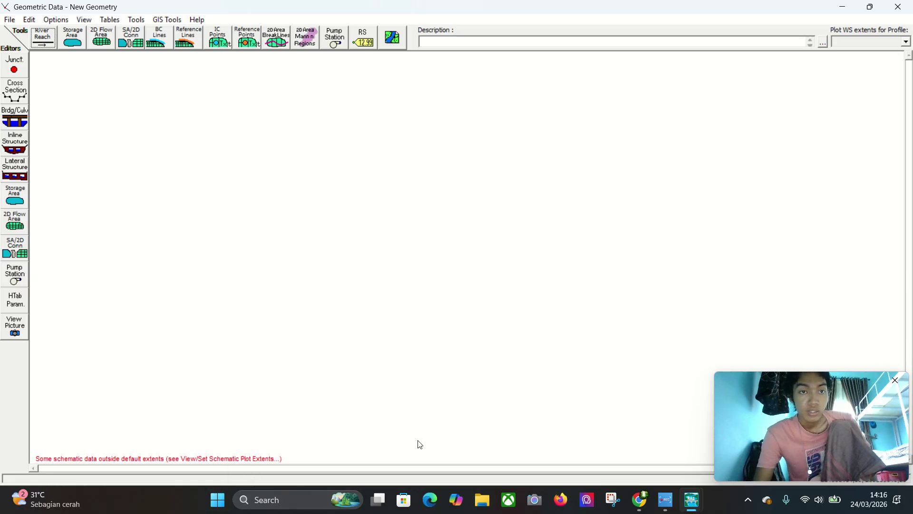
Set the schematic plot extents to the computed data extents
left_click(85, 21)
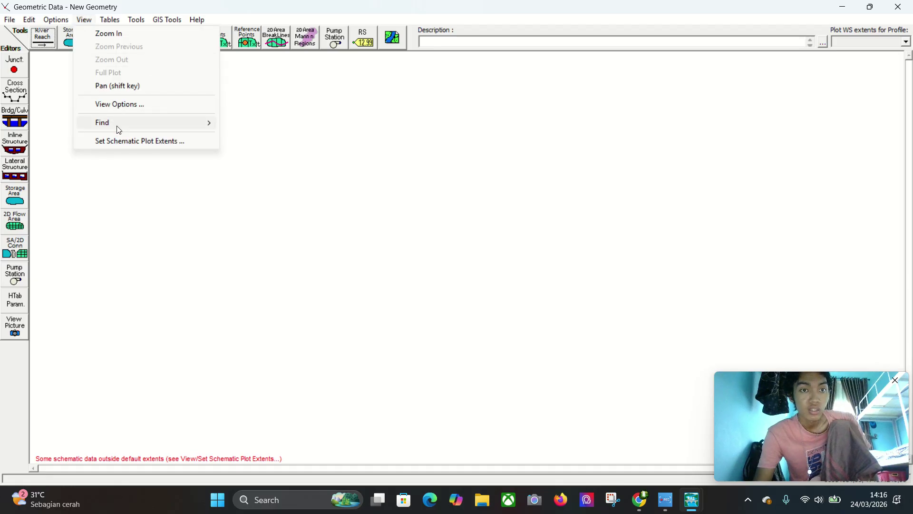
left_click(109, 21)
left_click(134, 141)
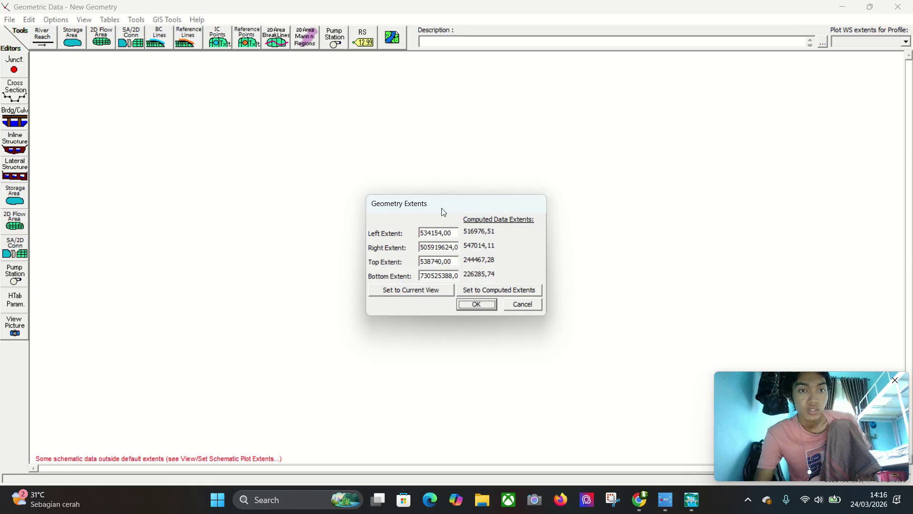
left_click(508, 291)
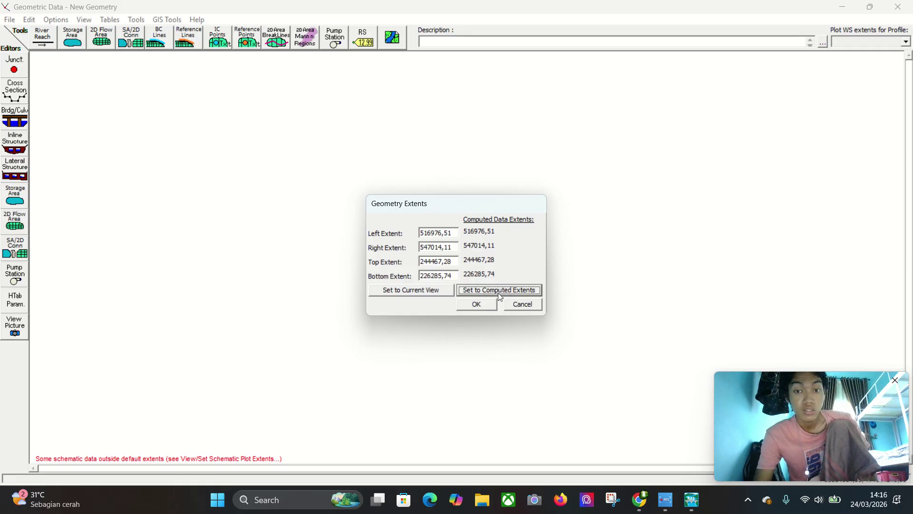
left_click(478, 303)
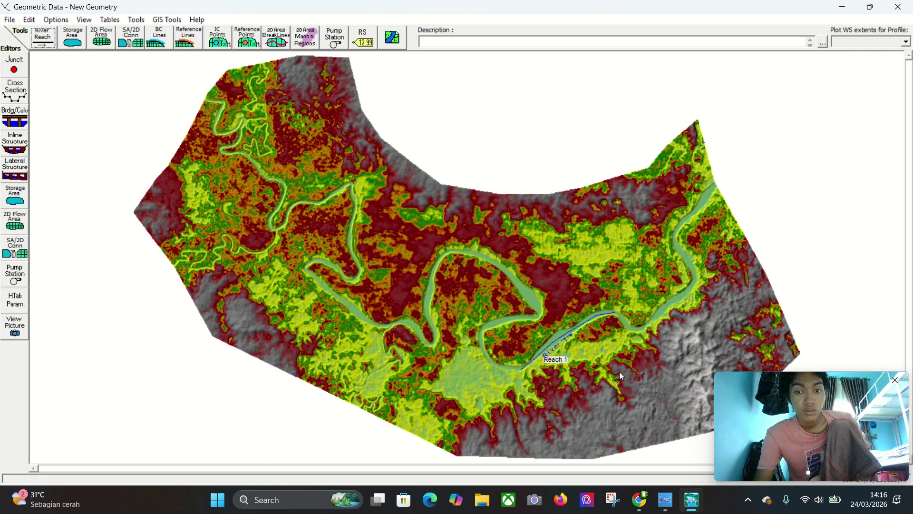
Examine River 1, Reach 1 on the terrain to check which river features are shown in the schematic
right_click(640, 280)
left_click(533, 290)
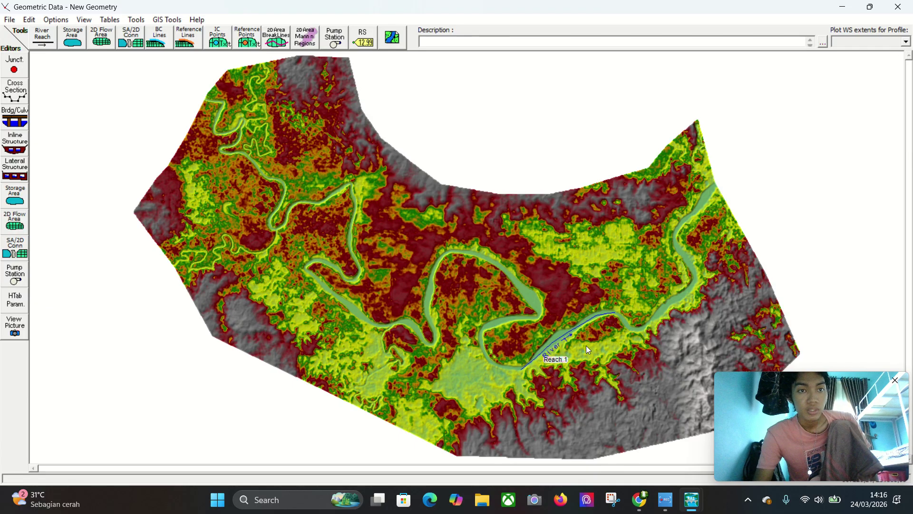
scroll(590, 340, "up", 4)
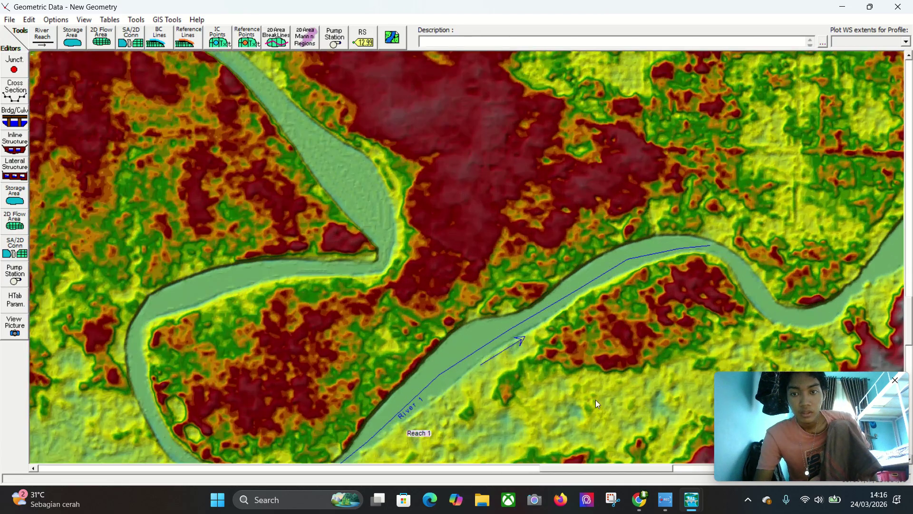
right_click(598, 403)
left_click(511, 366)
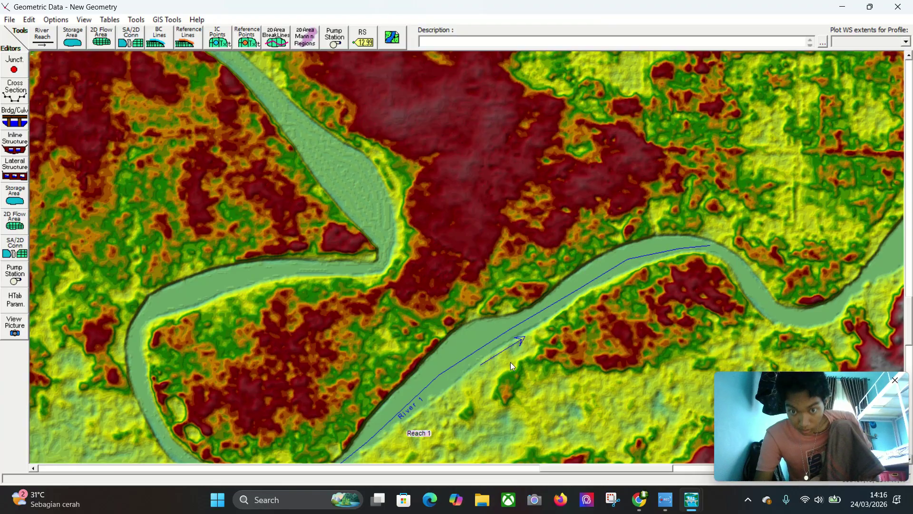
scroll(525, 394, "down", 2)
right_click(549, 426)
left_click(528, 398)
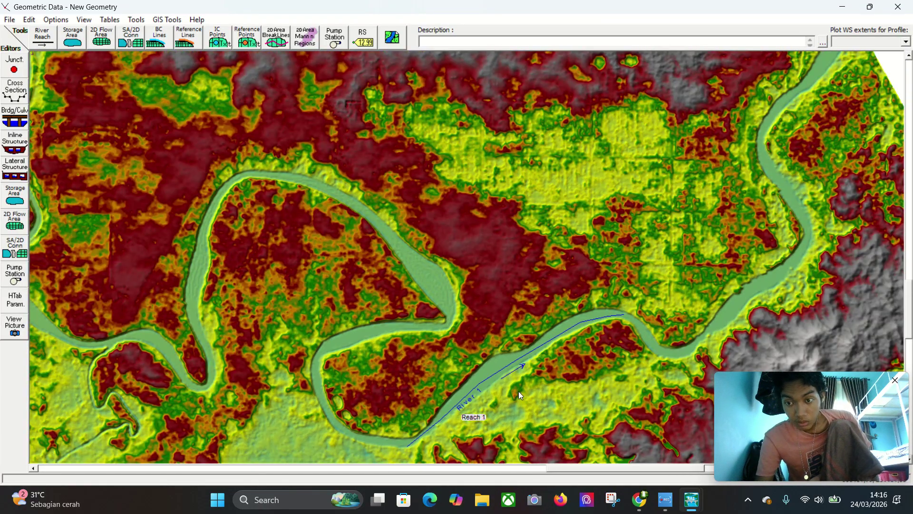
Close the Geometric Data editor, bring up RAS Mapper and minimize the main HEC-RAS window
left_click(10, 20)
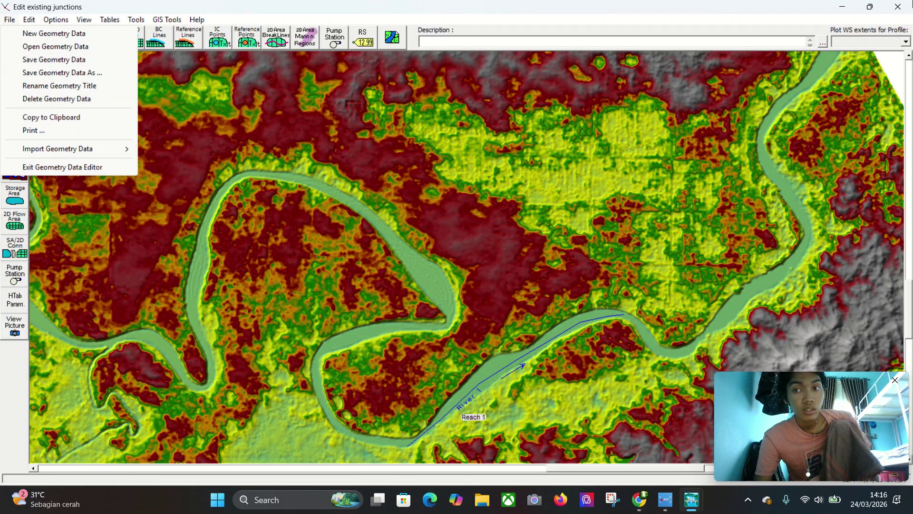
left_click(896, 7)
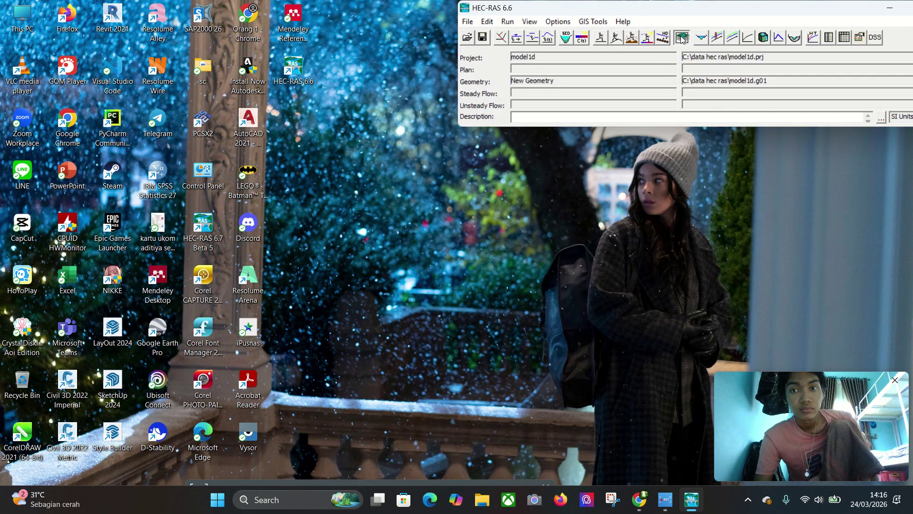
left_click(692, 499)
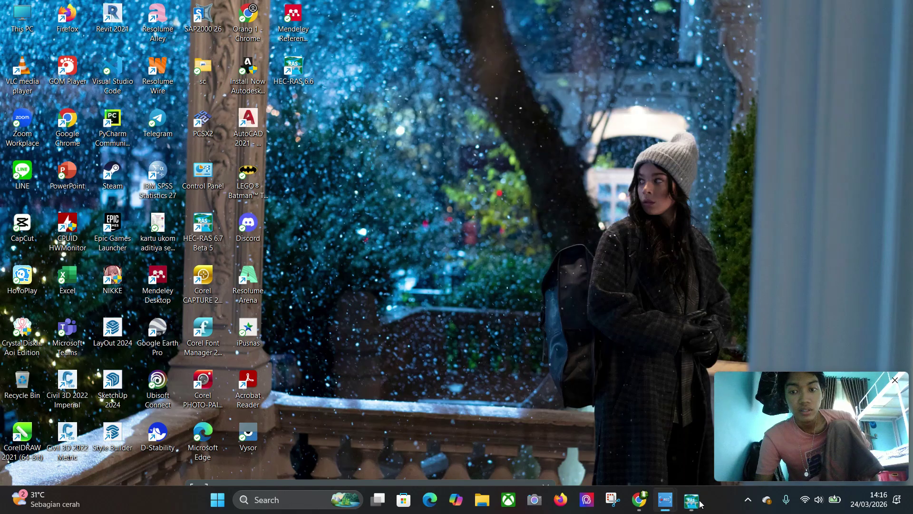
left_click(692, 499)
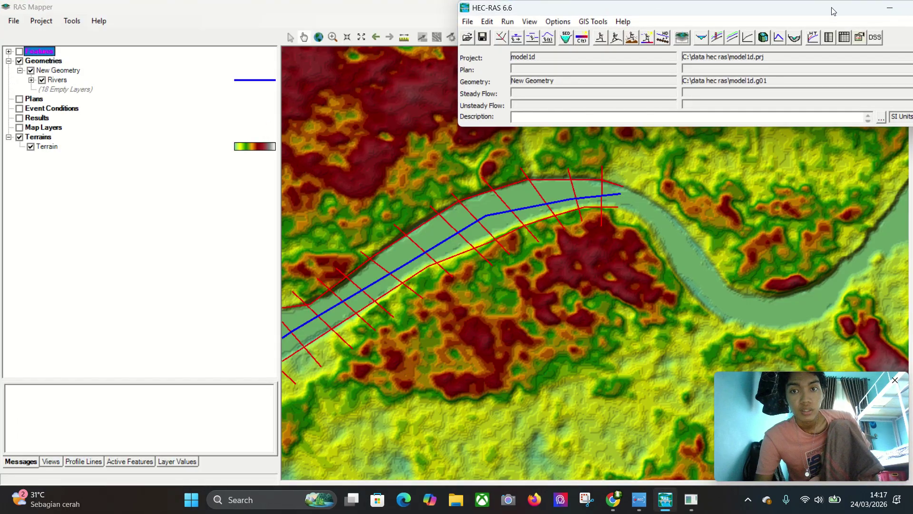
left_click(890, 8)
Expand the Rivers layer of New Geometry, start editing it and make Bank Lines the active layer
scroll(447, 287, "down", 1)
scroll(447, 287, "down", 1)
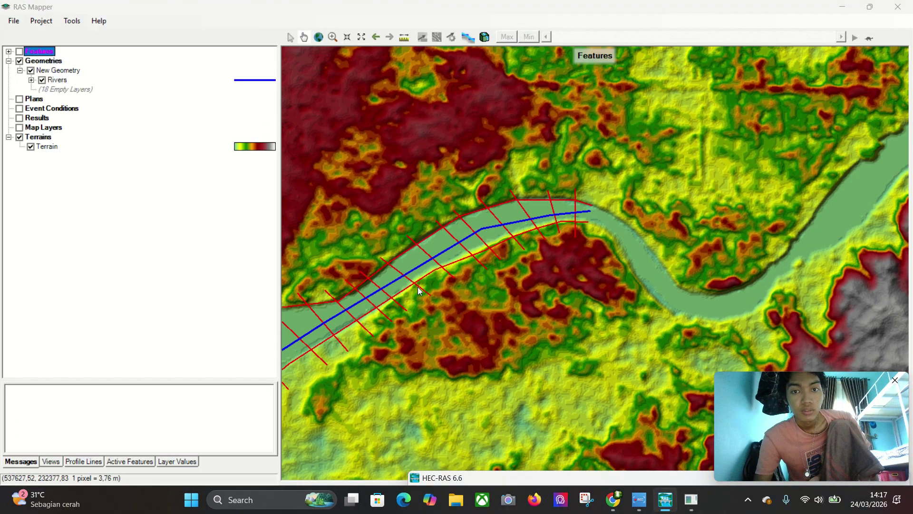
left_click(71, 71)
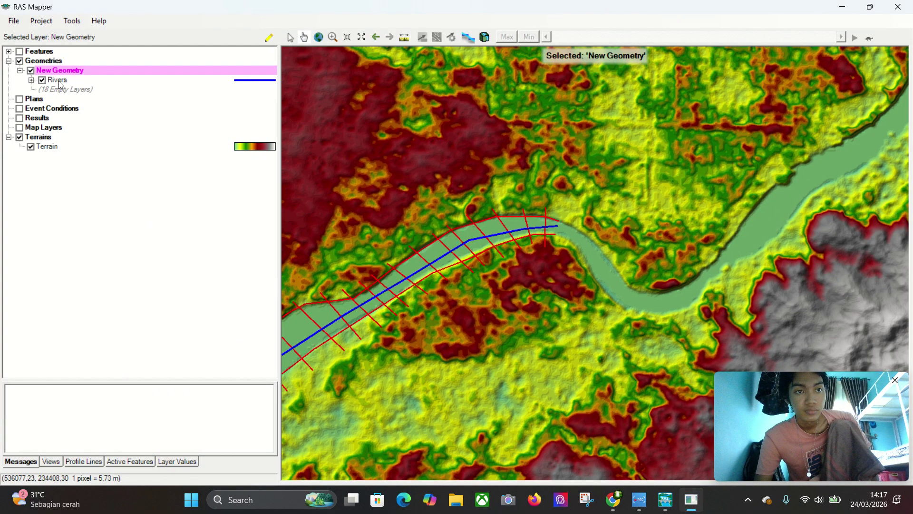
left_click(116, 83)
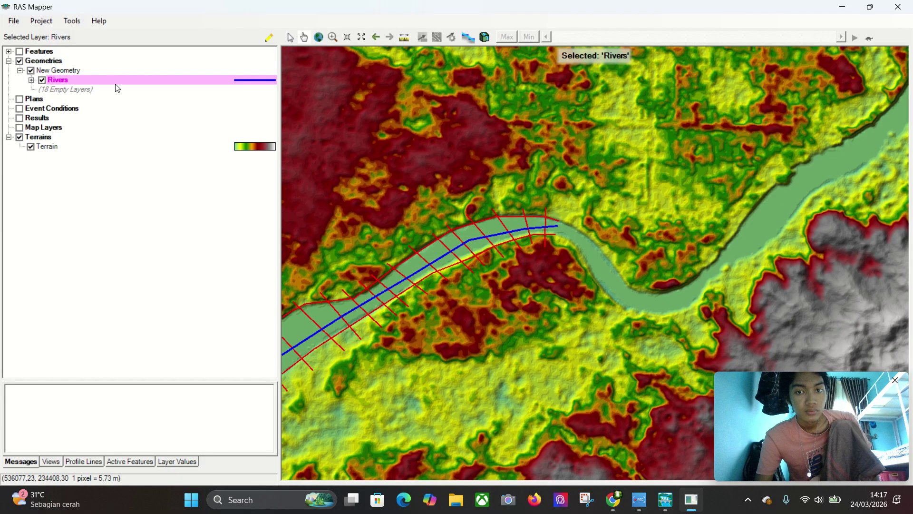
left_click(31, 80)
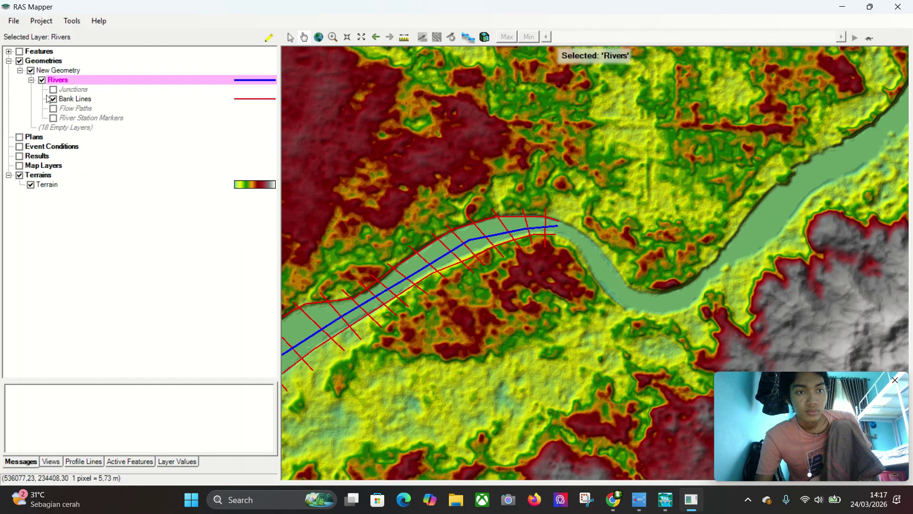
left_click(269, 38)
left_click(136, 99)
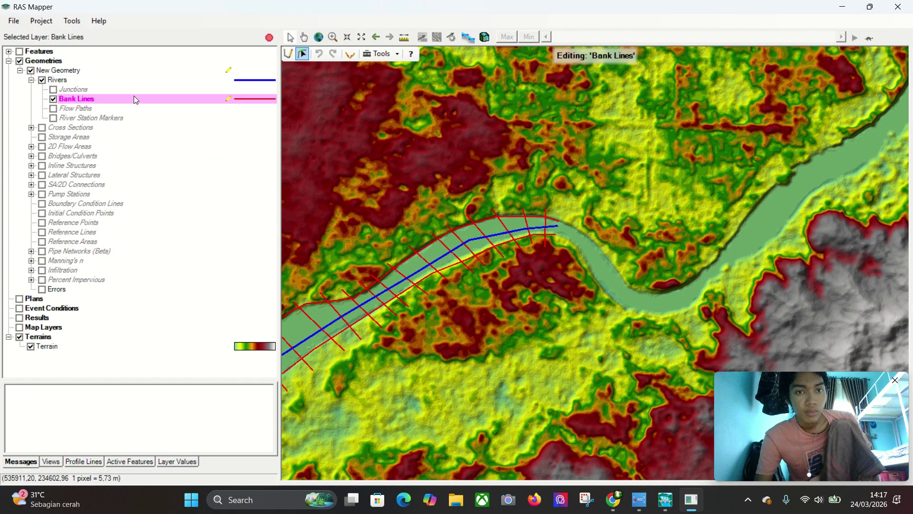
Delete the section lines mistakenly drawn in Bank Lines across the downstream bend of Reach 1, keeping both bank lines
left_click_drag(450, 281, 560, 213)
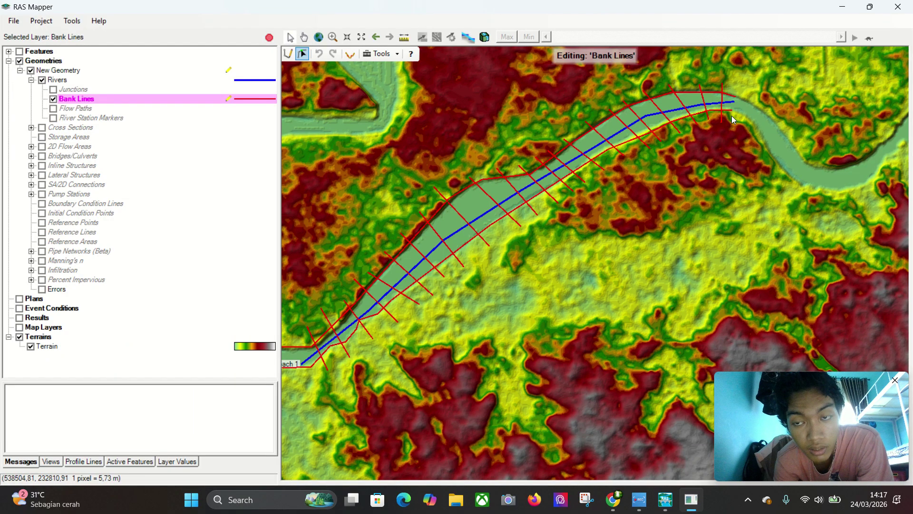
left_click_drag(748, 129, 695, 120)
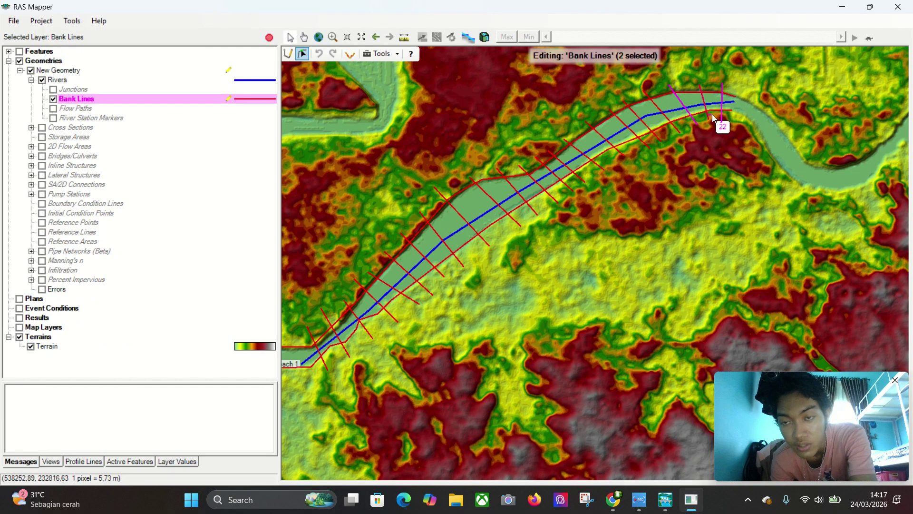
left_click(716, 118)
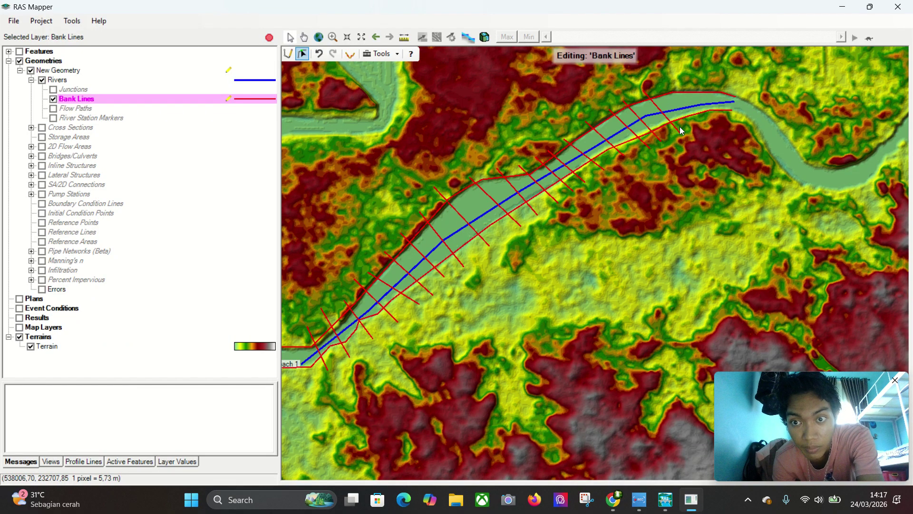
left_click_drag(680, 127, 675, 218)
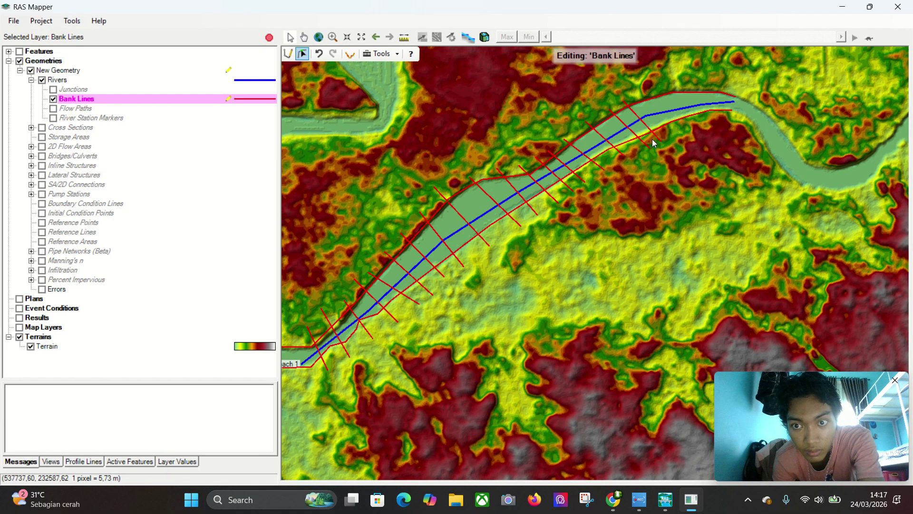
left_click(658, 141)
key("Delete")
left_click(625, 150)
key("Delete")
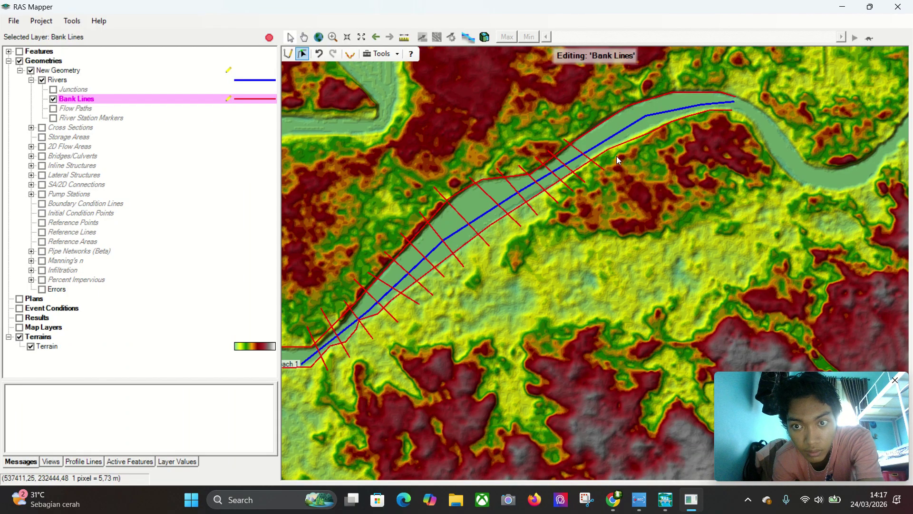
Delete the mistaken section lines across the middle and widest stretch of the river from the Bank Lines layer
left_click(581, 179)
key("Delete")
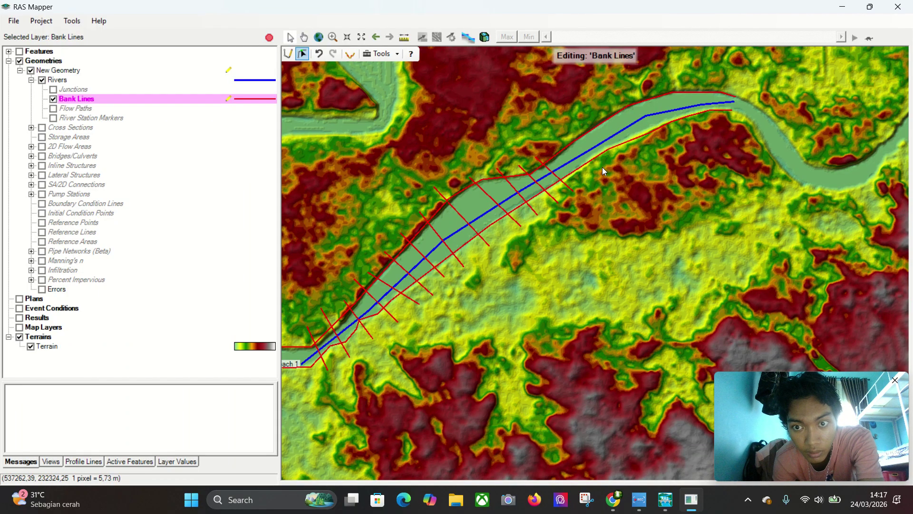
left_click(602, 167)
key("Delete")
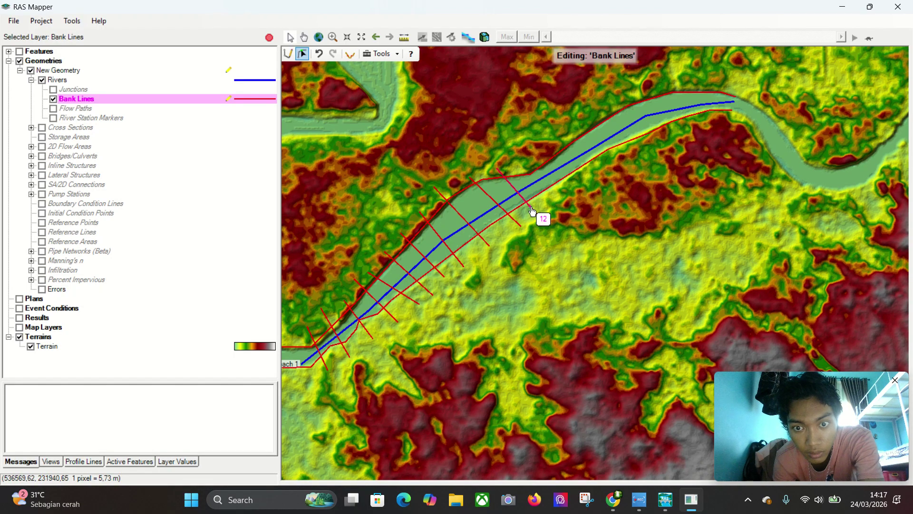
left_click(511, 221)
key("Delete")
left_click(479, 240)
key("Delete")
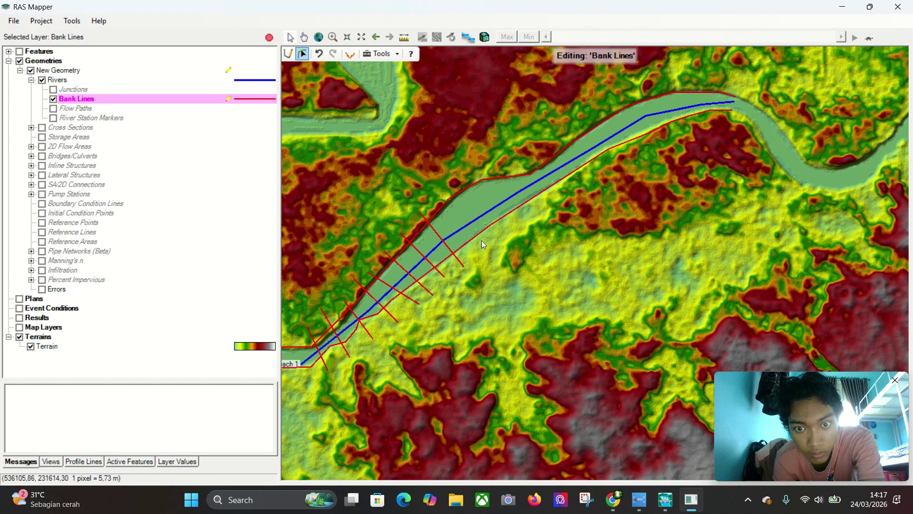
Delete the remaining section lines across the upstream part of Reach 1 so only the two bank lines are left
left_click(436, 281)
key("Delete")
left_click(418, 292)
key("Delete")
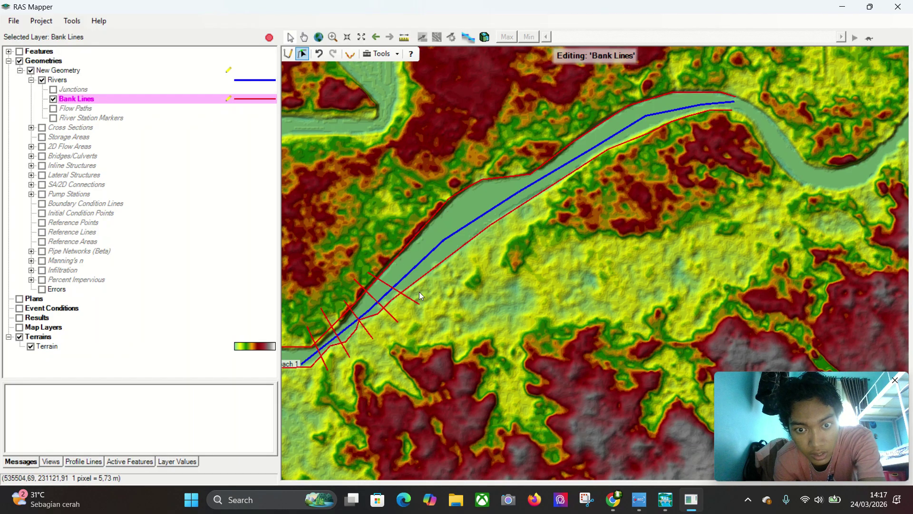
left_click(320, 365)
key("Delete")
key("ctrl+z")
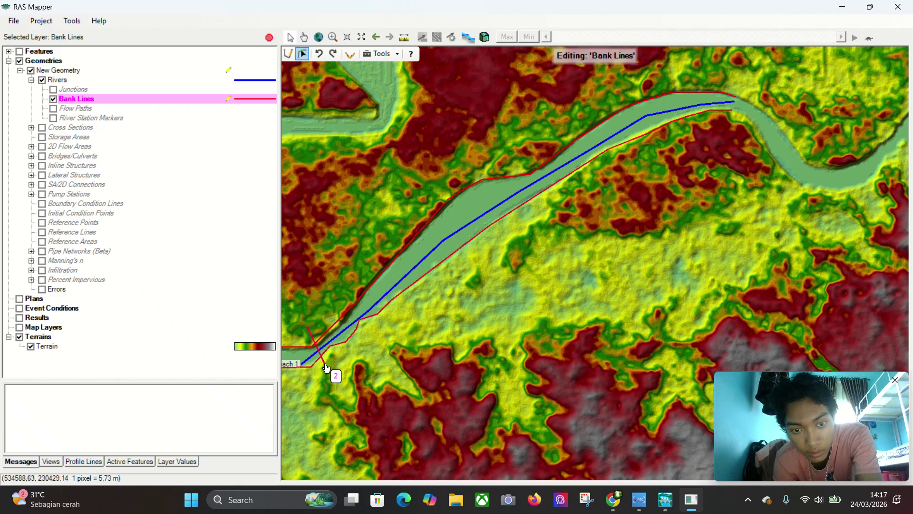
left_click_drag(387, 364, 742, 268)
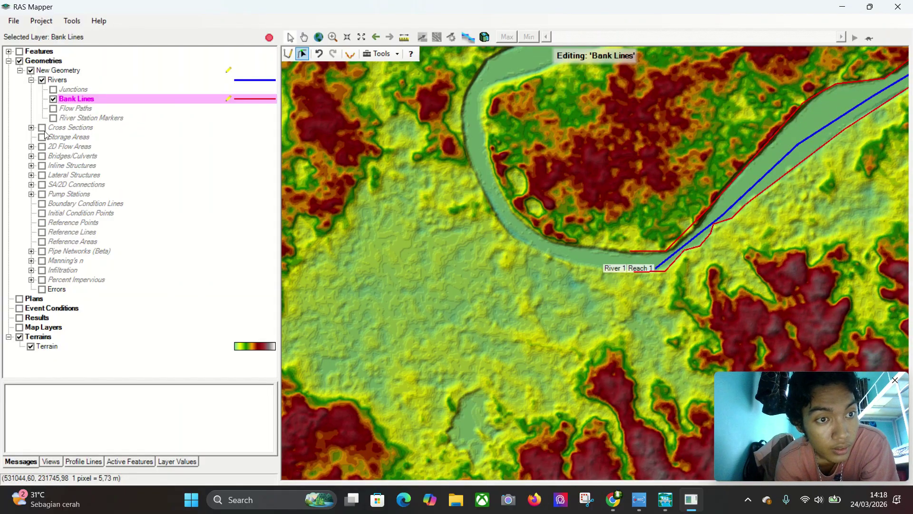
Make Cross Sections the active editing layer and draw three cross sections over the river at the upstream end of Reach 1
left_click(85, 128)
left_click_drag(745, 276, 516, 248)
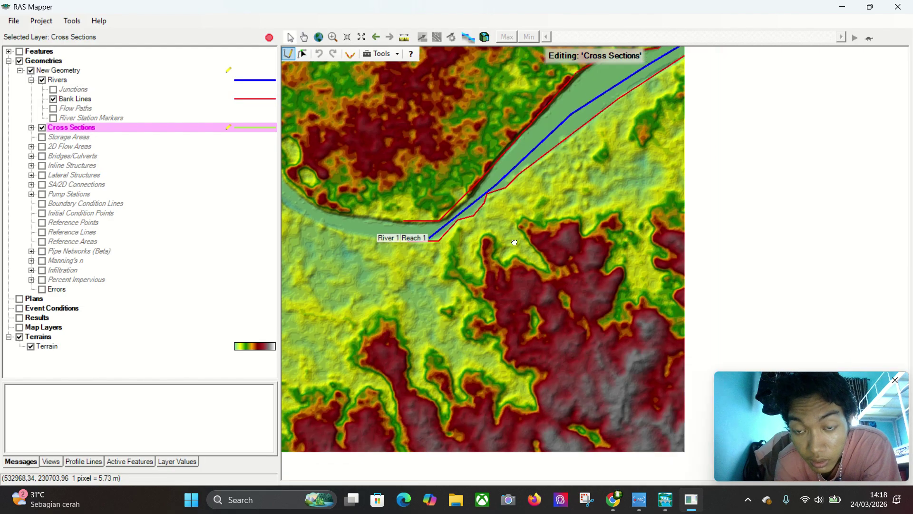
left_click(423, 190)
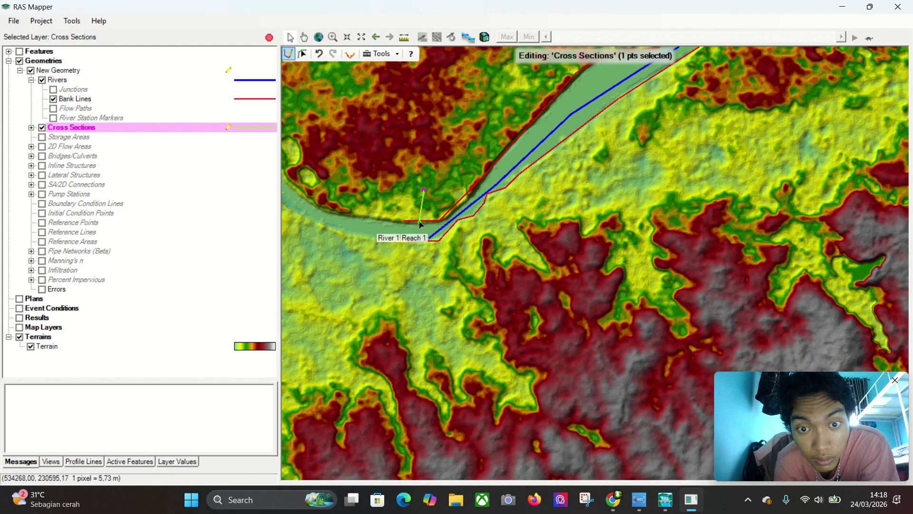
double_click(432, 258)
left_click(445, 172)
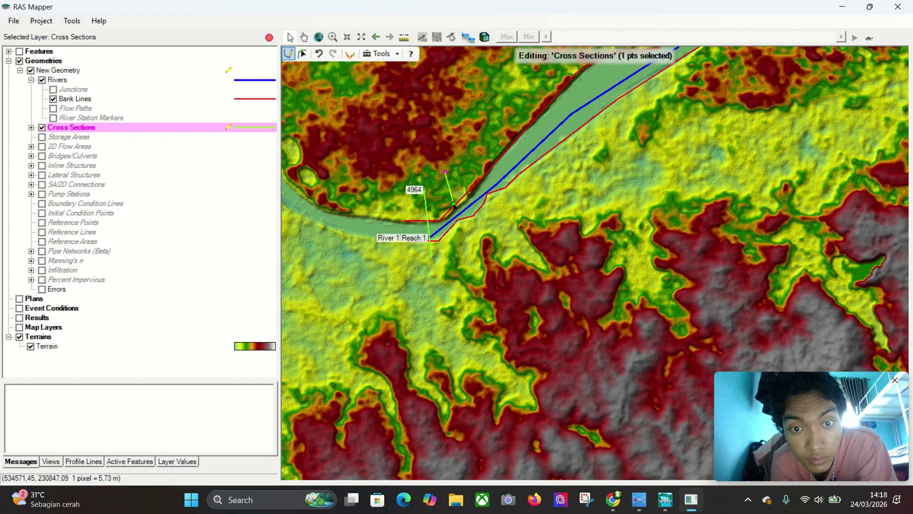
double_click(470, 250)
left_click(473, 166)
double_click(499, 213)
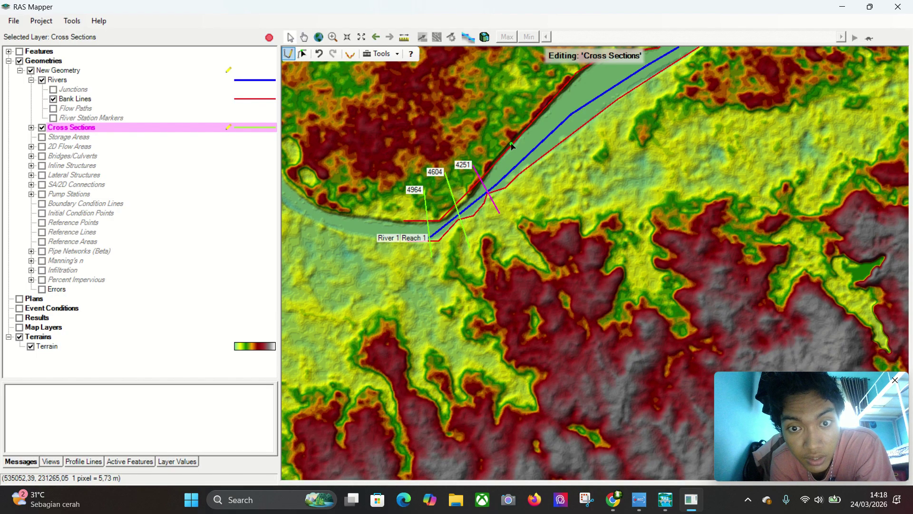
Draw three more cross sections heading downstream, up to the first bend of the river centerline
left_click_drag(607, 137, 529, 198)
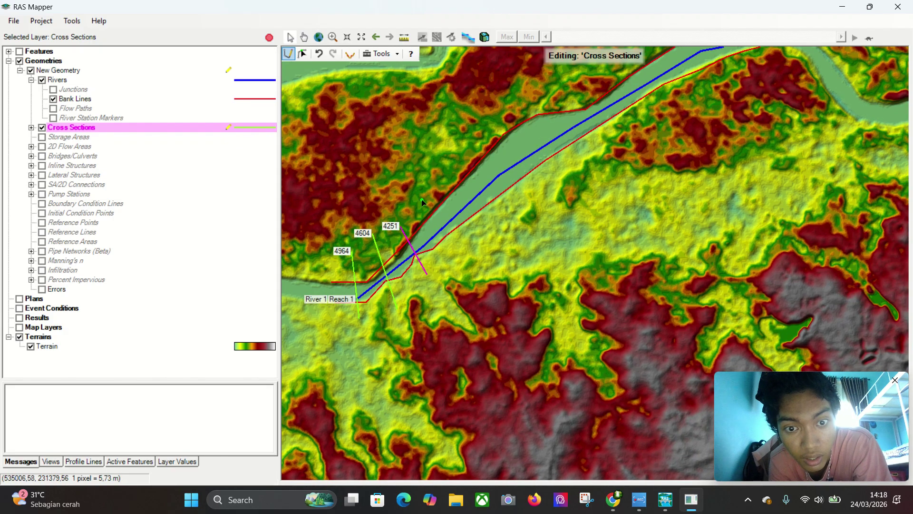
left_click(422, 204)
double_click(454, 249)
left_click(452, 177)
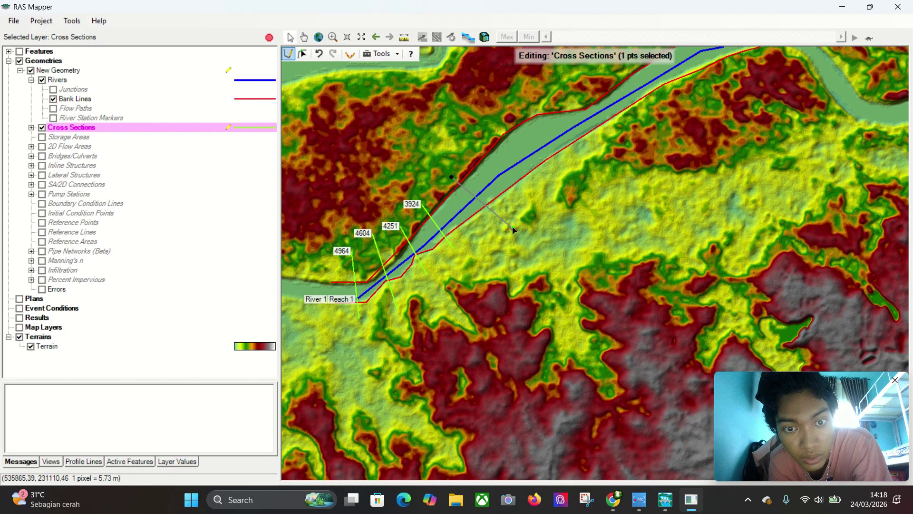
double_click(512, 229)
left_click(464, 147)
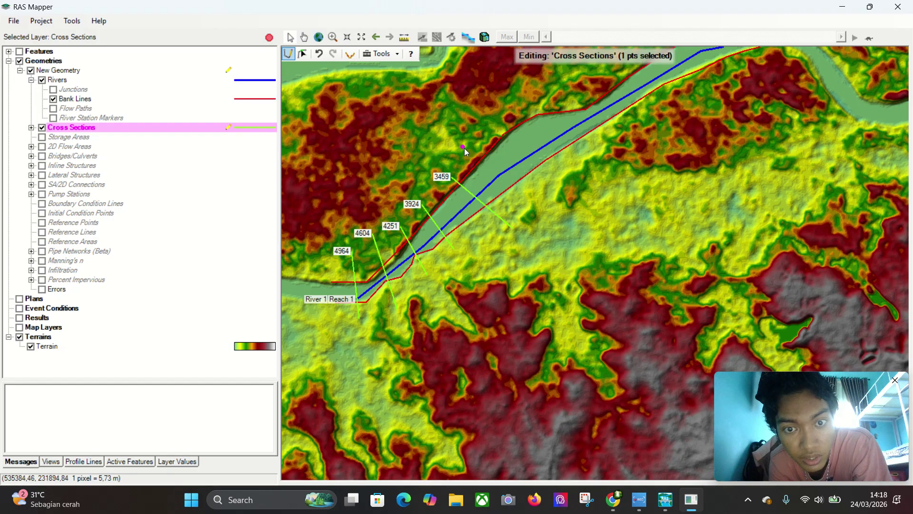
double_click(522, 195)
Draw four cross sections from bank to bank across the widest middle stretch of the river
left_click(494, 137)
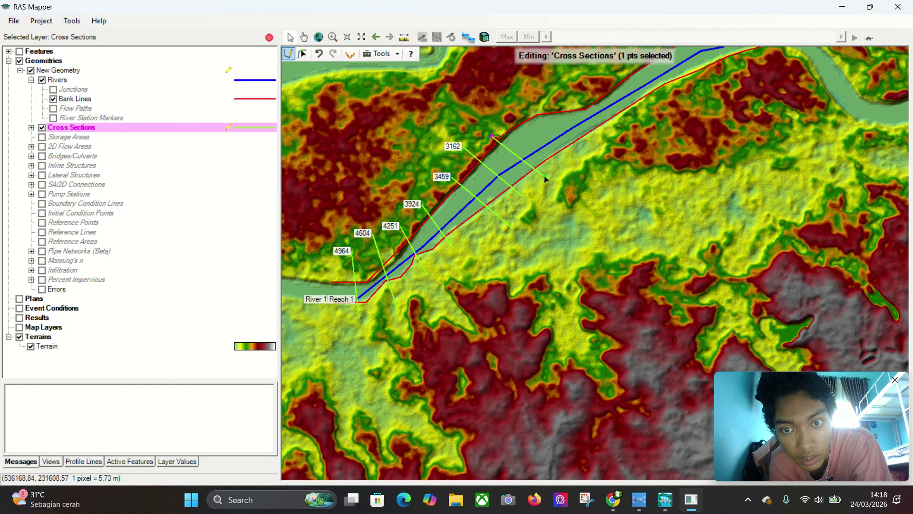
double_click(545, 178)
left_click(503, 122)
double_click(568, 157)
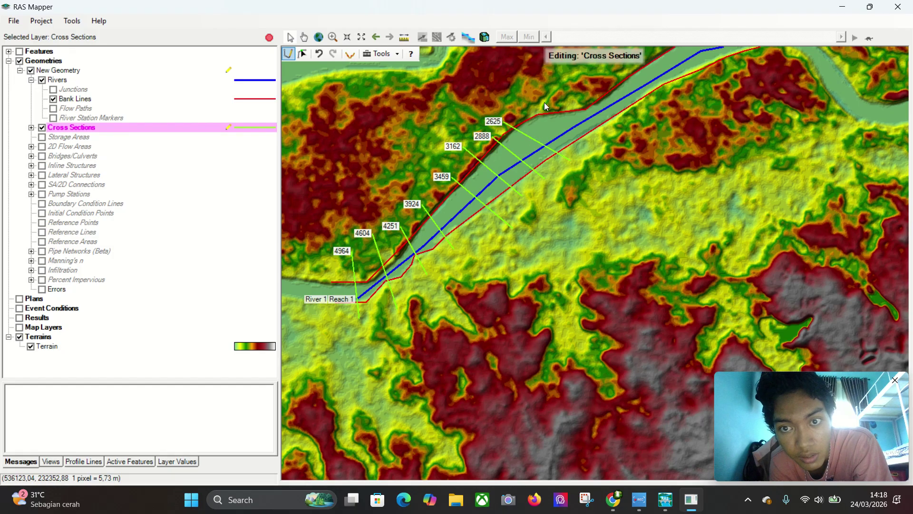
left_click(543, 101)
double_click(590, 151)
left_click(578, 109)
double_click(629, 143)
Draw three cross sections over the narrower channel just downstream of the wide stretch
scroll(586, 225, "up", 2)
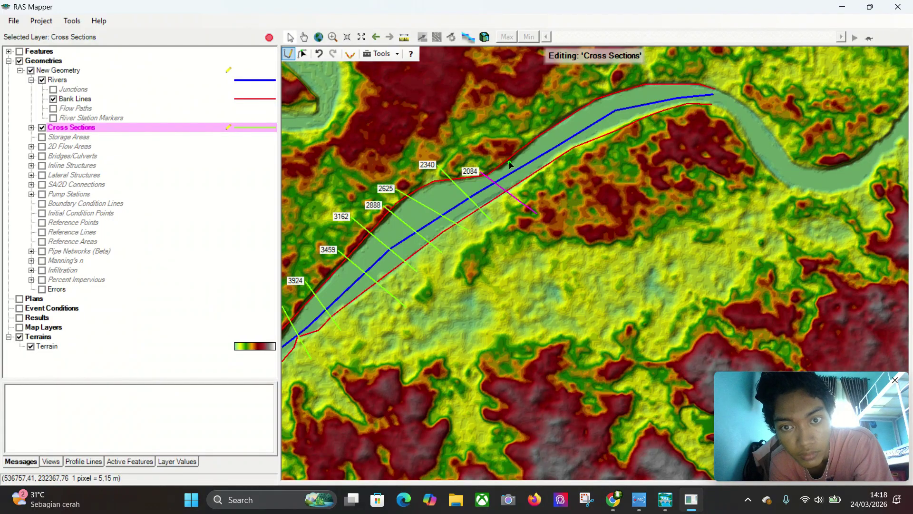
left_click(497, 147)
double_click(546, 191)
left_click(527, 144)
left_click(514, 128)
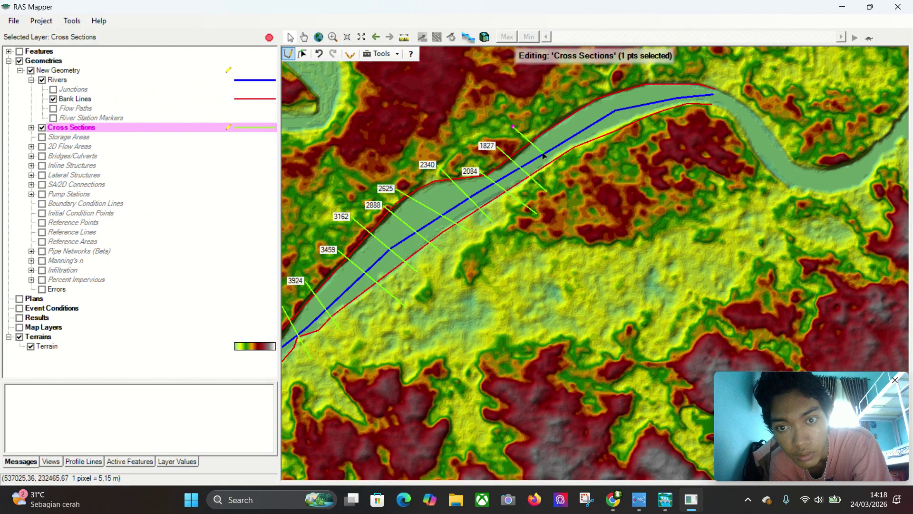
double_click(565, 183)
left_click(537, 120)
double_click(588, 165)
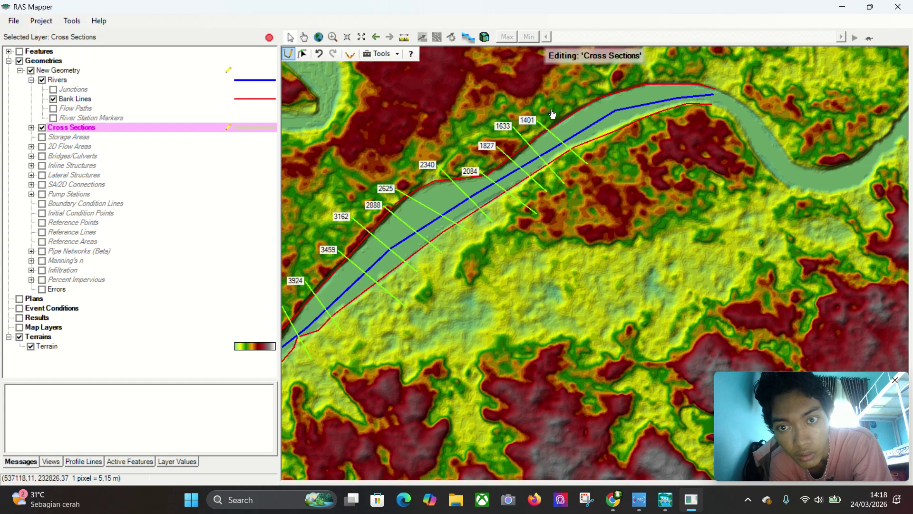
Draw four cross sections around the downstream bend of the river centerline, crossing both bank lines
left_click(553, 111)
double_click(604, 161)
left_click(573, 98)
double_click(617, 141)
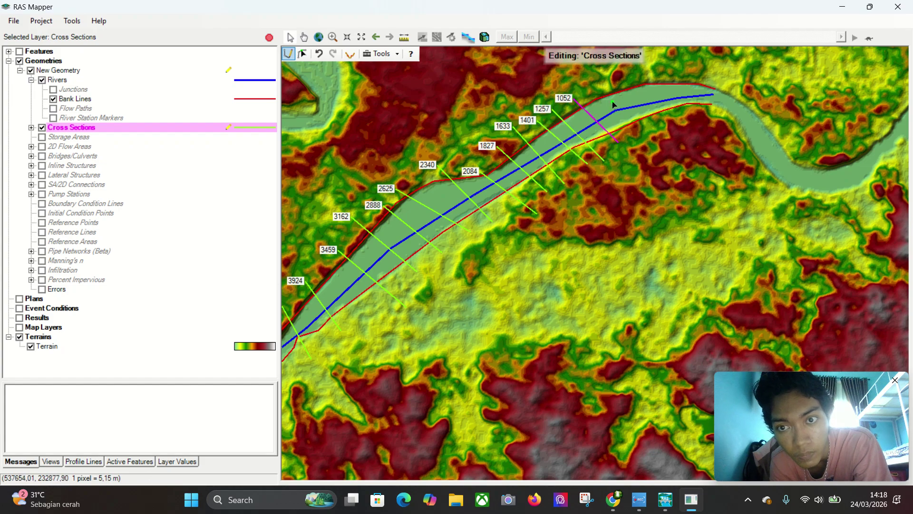
left_click(595, 83)
double_click(636, 138)
left_click(616, 70)
double_click(649, 133)
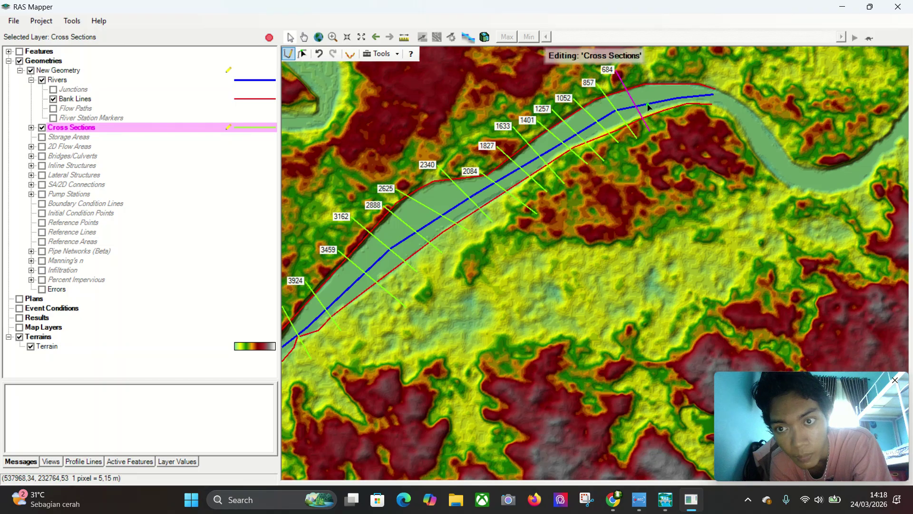
Draw the last three cross sections over the final stretch to the downstream end of Reach 1
left_click(638, 70)
double_click(670, 125)
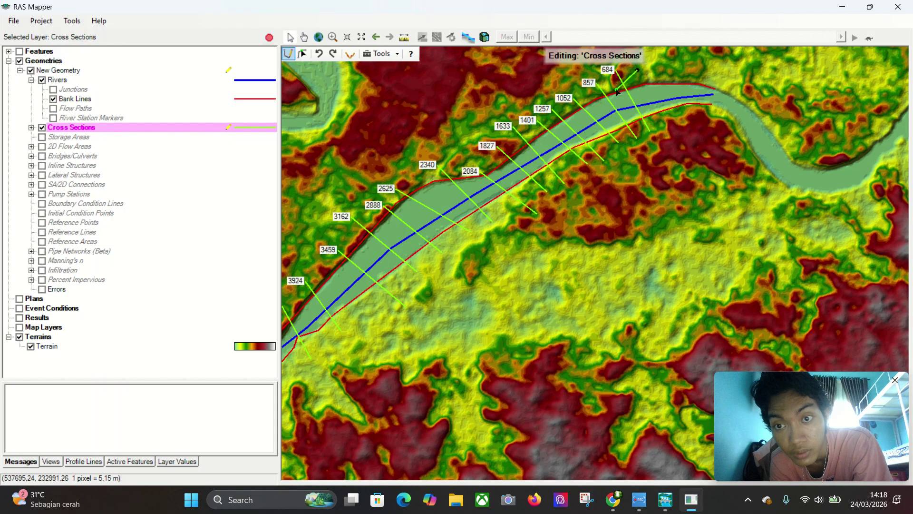
left_click(664, 74)
double_click(690, 116)
left_click(692, 80)
double_click(706, 121)
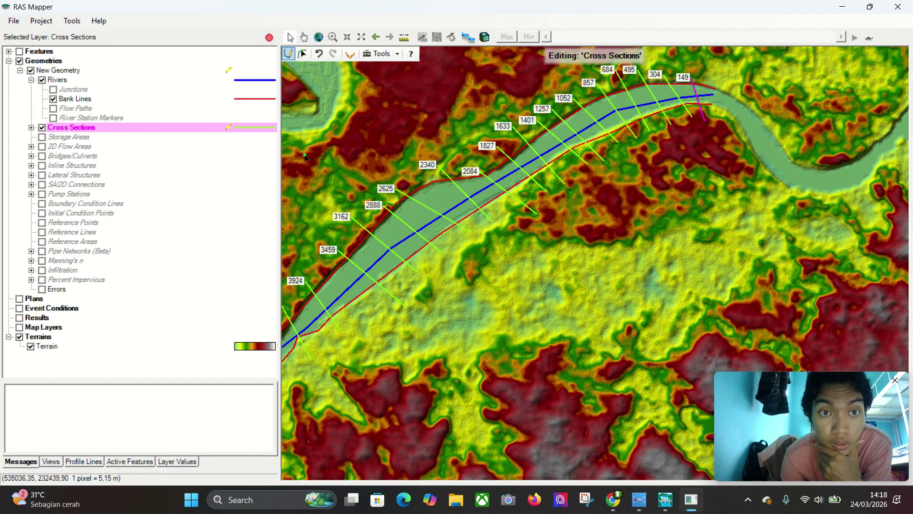
Stop editing, save the edits to New Geometry and close RAS Mapper
left_click(269, 37)
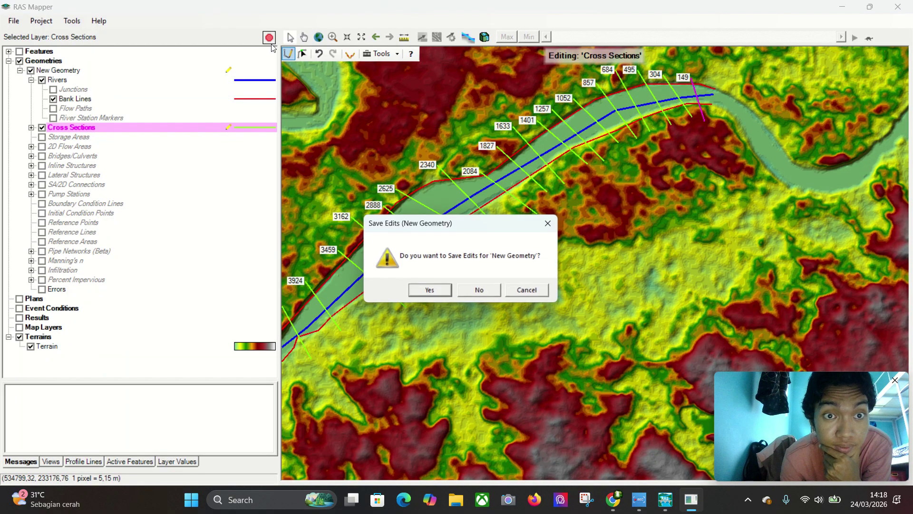
left_click(437, 291)
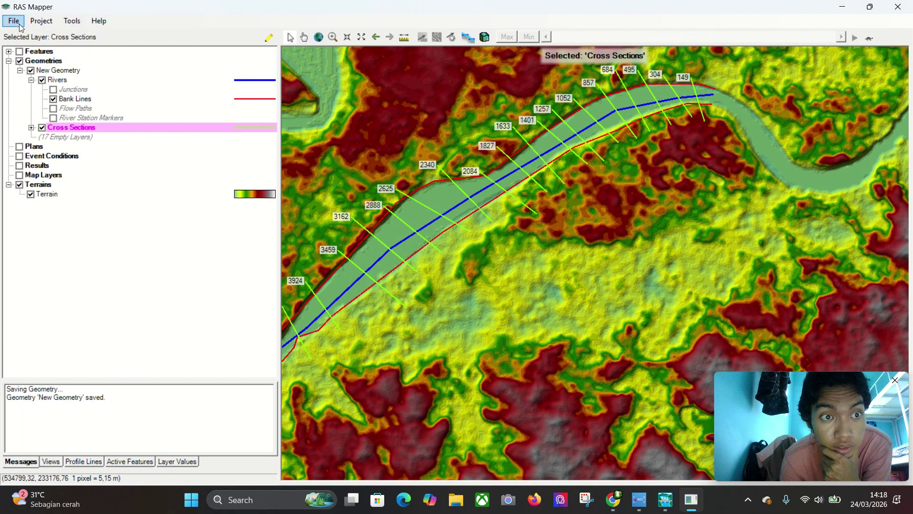
left_click(14, 21)
left_click(19, 47)
key("alt+F4")
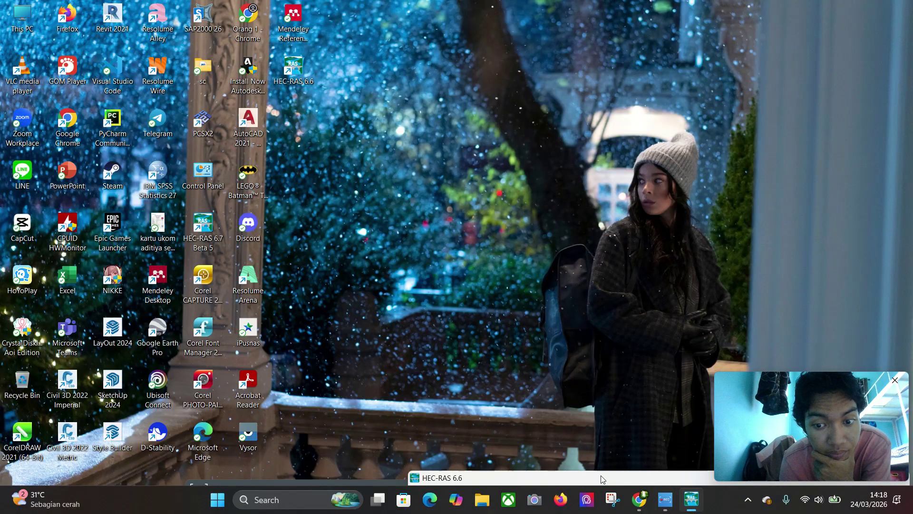
Move the main HEC-RAS window fully into view and open the Geometric Data editor
left_click_drag(602, 478, 345, 48)
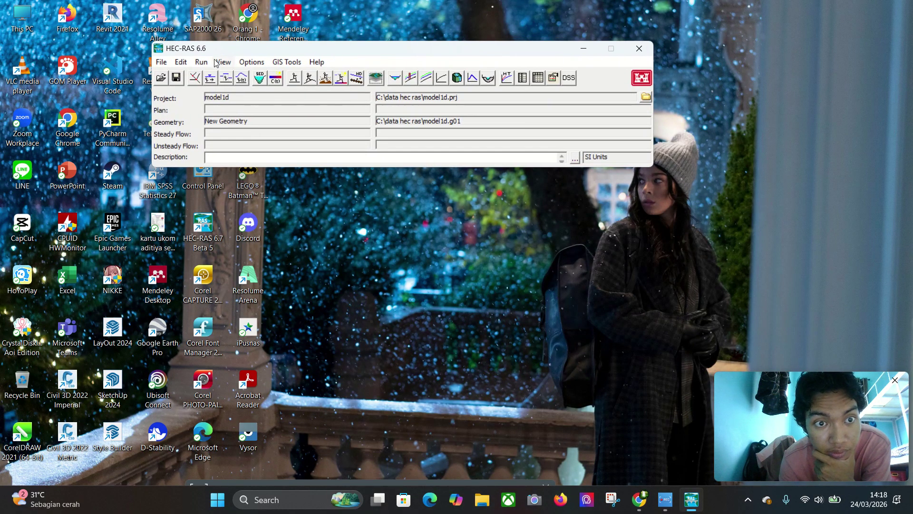
left_click(161, 62)
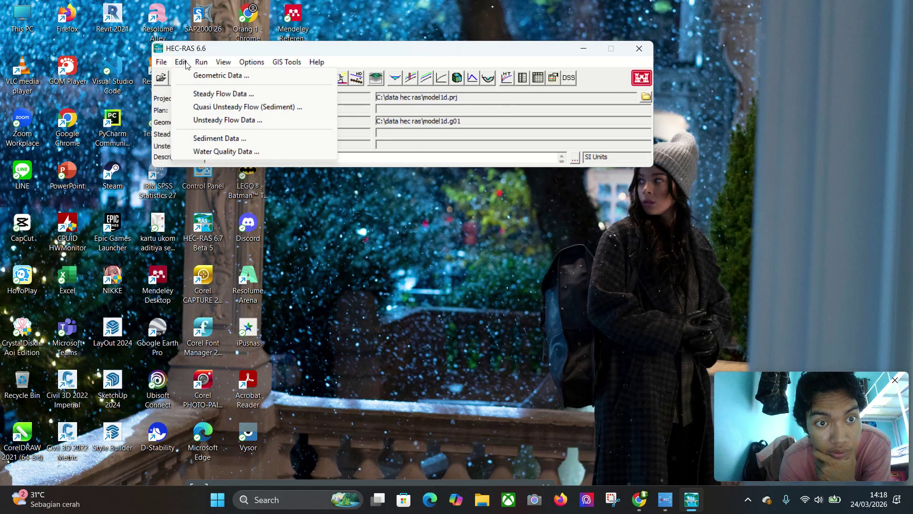
left_click(187, 64)
left_click(187, 64)
left_click(191, 75)
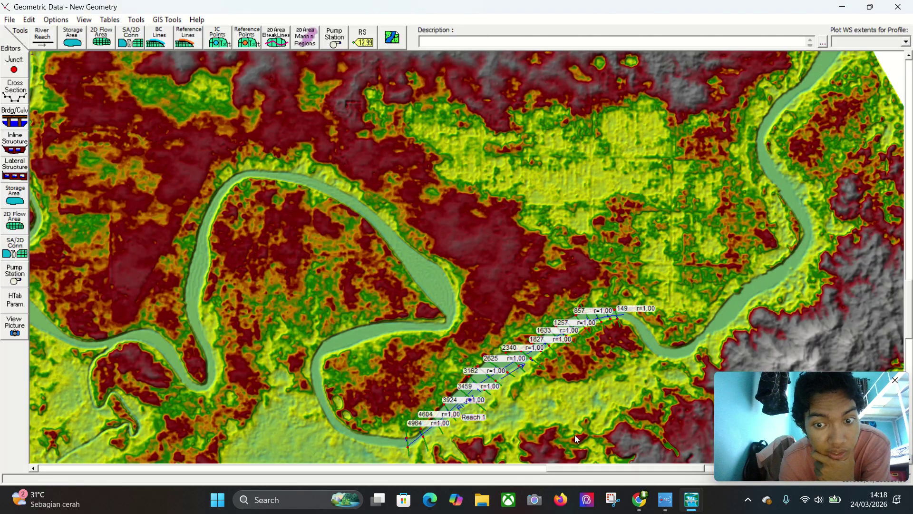
Open the Cross Section Data editor for River 1, Reach 1
scroll(577, 431, "up", 5)
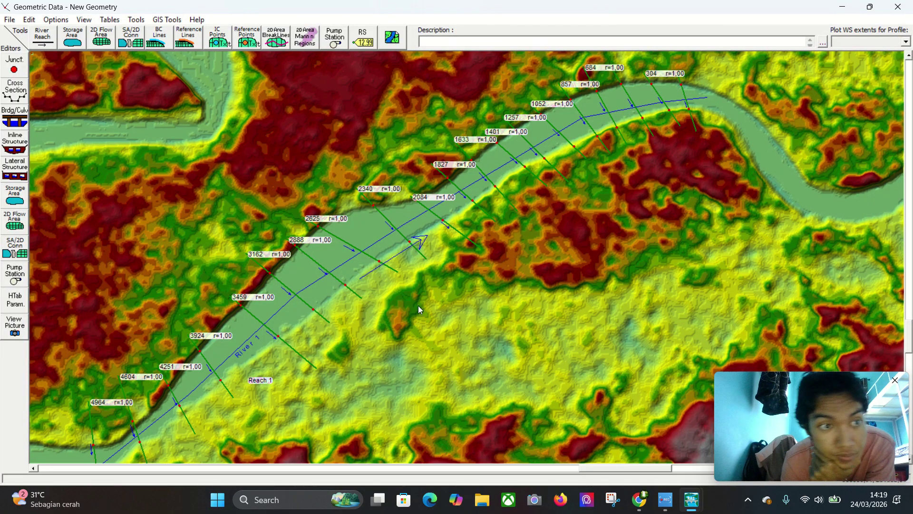
left_click(15, 91)
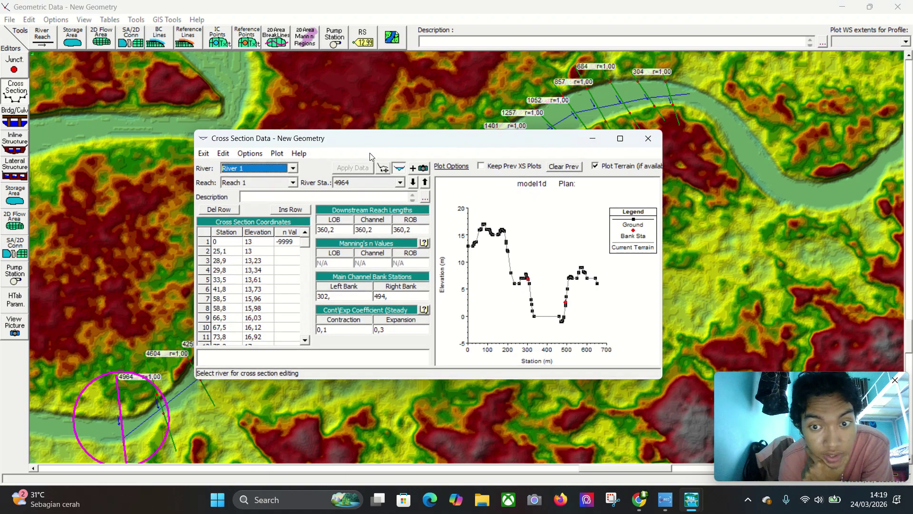
Step through the Reach 1 cross sections, examine their elevation profiles and bank stations, and close the Cross Section Data editor
left_click(412, 182)
left_click(413, 183)
left_click(413, 183)
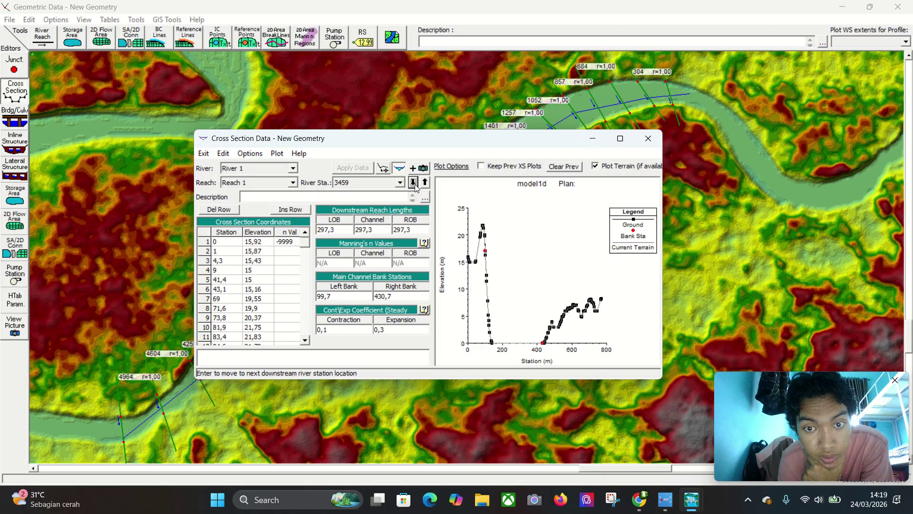
left_click(414, 183)
left_click(414, 183)
left_click(414, 183)
left_click(414, 183)
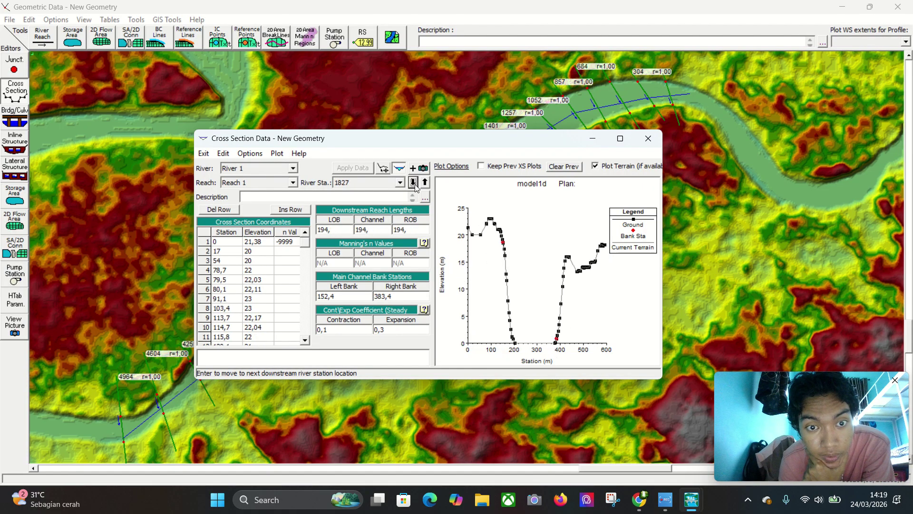
left_click(413, 182)
left_click(413, 182)
left_click(413, 183)
left_click(413, 182)
left_click(413, 183)
left_click(413, 183)
left_click(413, 182)
left_click(413, 183)
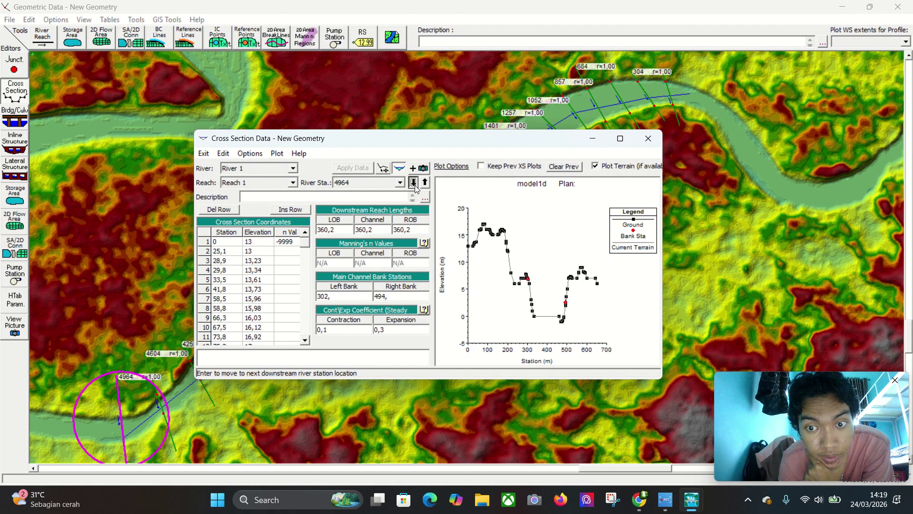
left_click(413, 182)
left_click(413, 182)
left_click(413, 182)
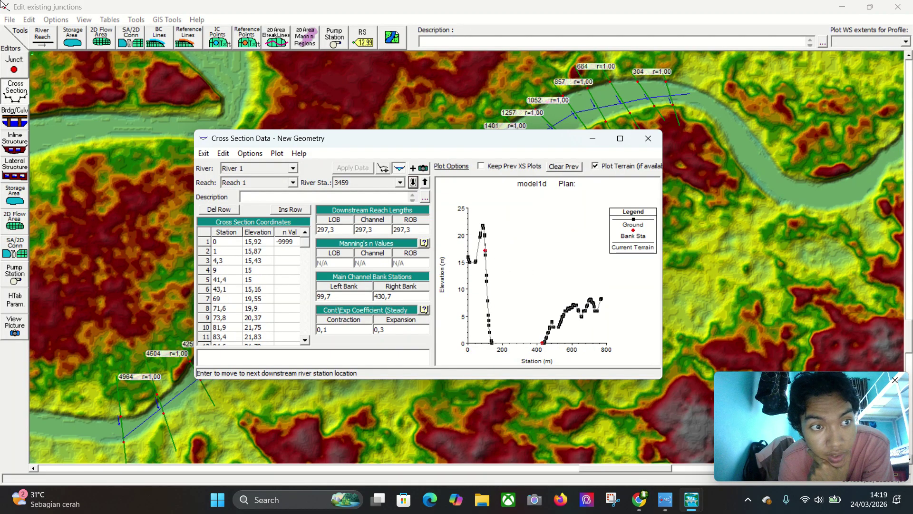
left_click(636, 138)
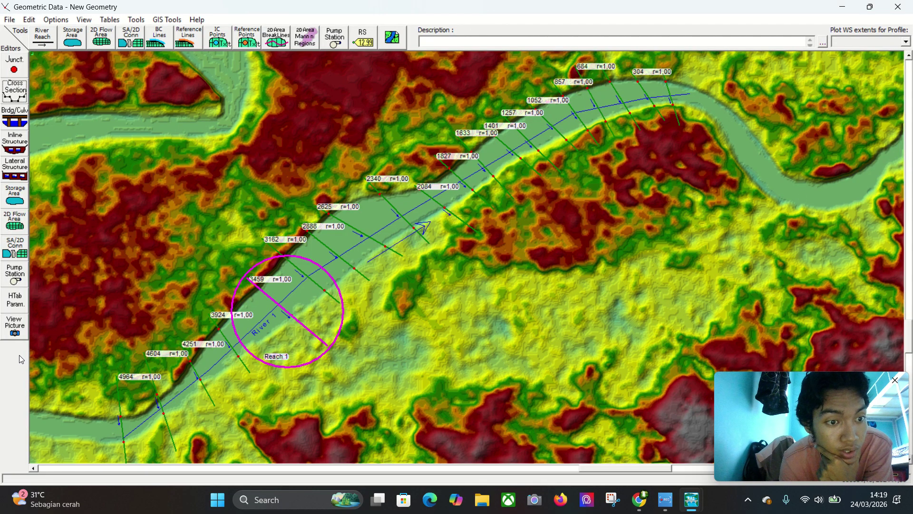
Review the Main Channel Manning's n Value Compositing settings and accept them as they are
left_click(56, 19)
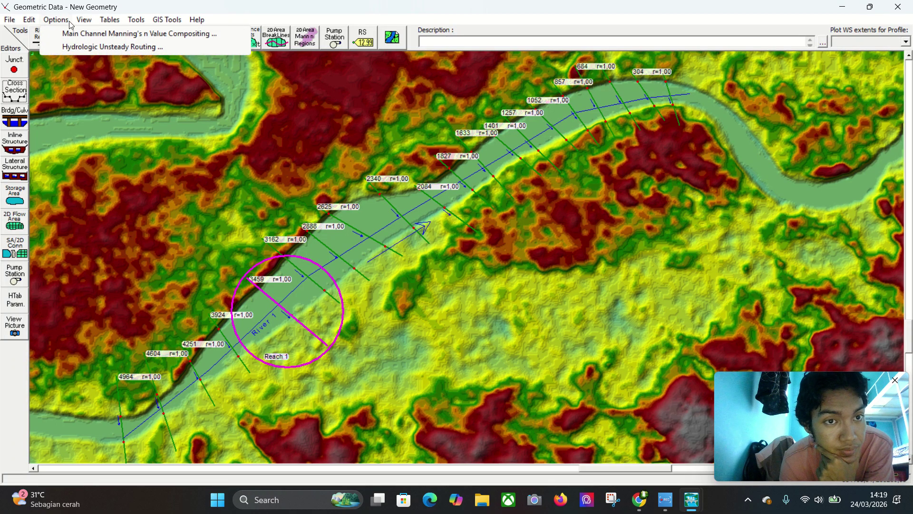
left_click(65, 34)
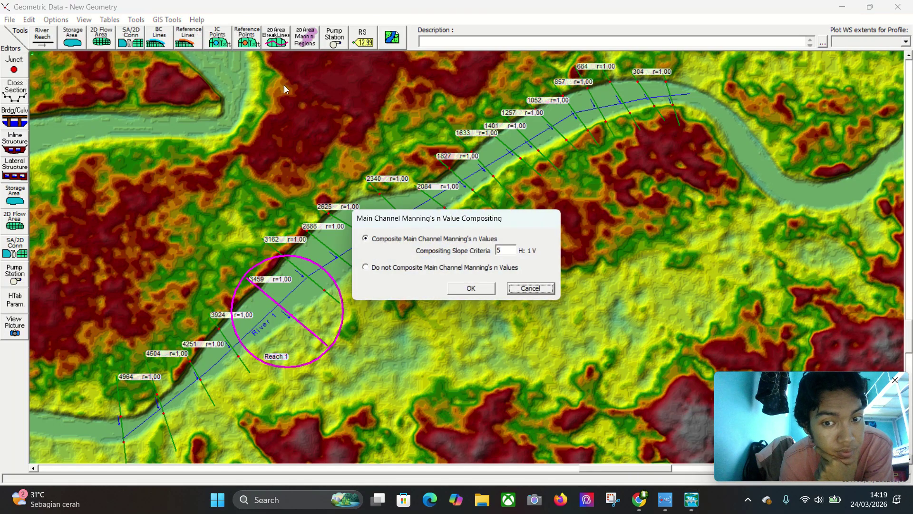
left_click(483, 290)
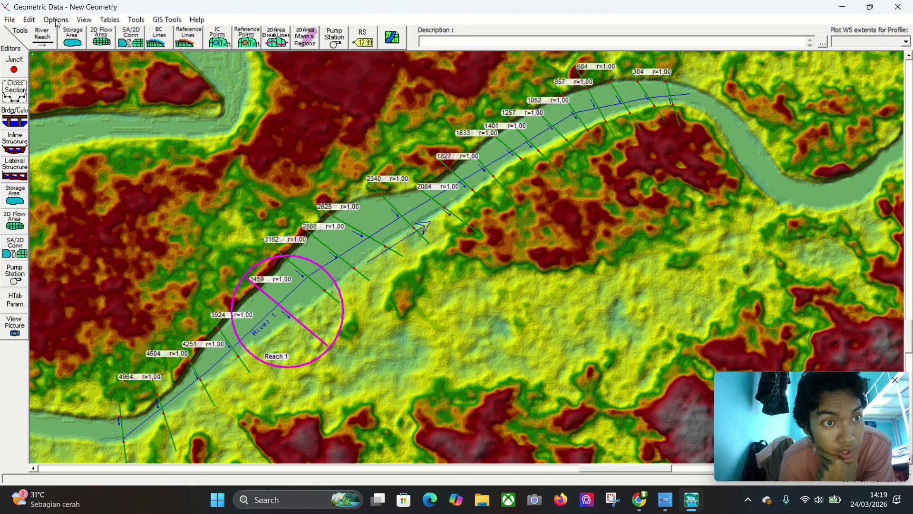
Inspect the table of horizontally varied Manning's n or k values for River 1, Reach 1, and cancel it without changes
left_click(29, 20)
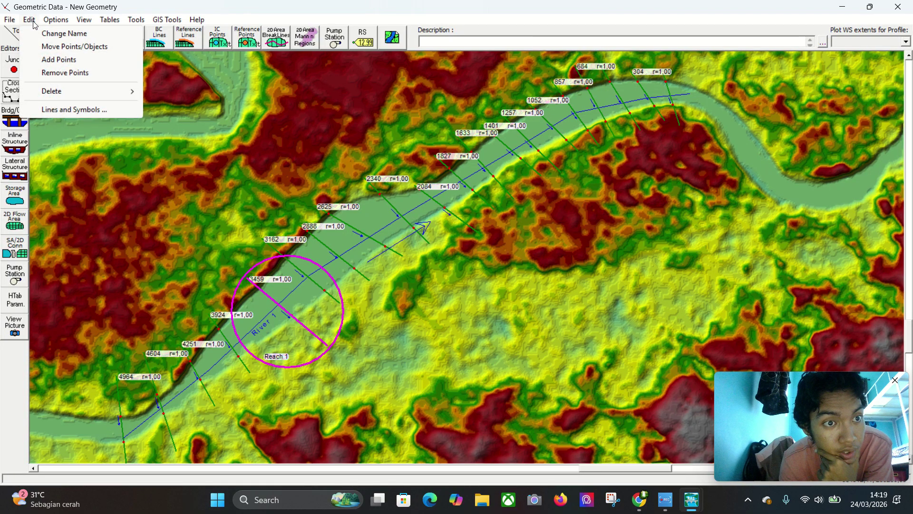
mouse_move(46, 21)
mouse_move(77, 20)
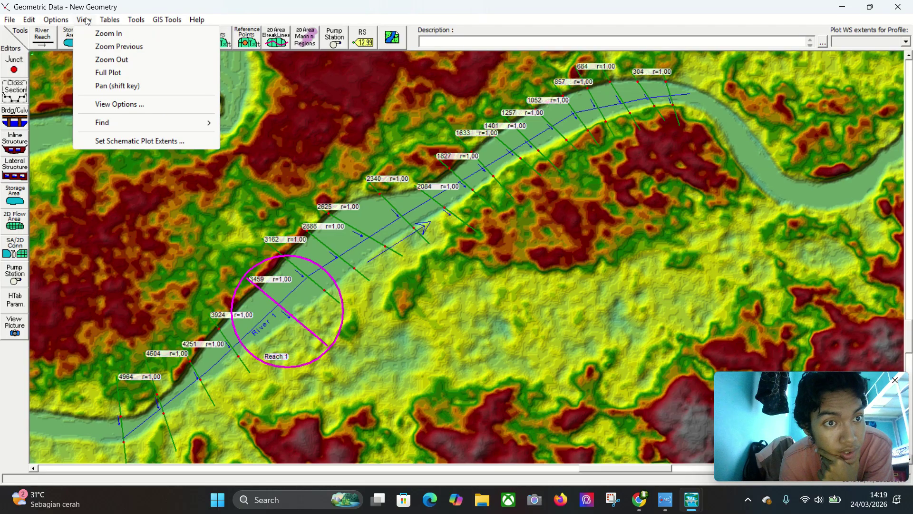
mouse_move(105, 21)
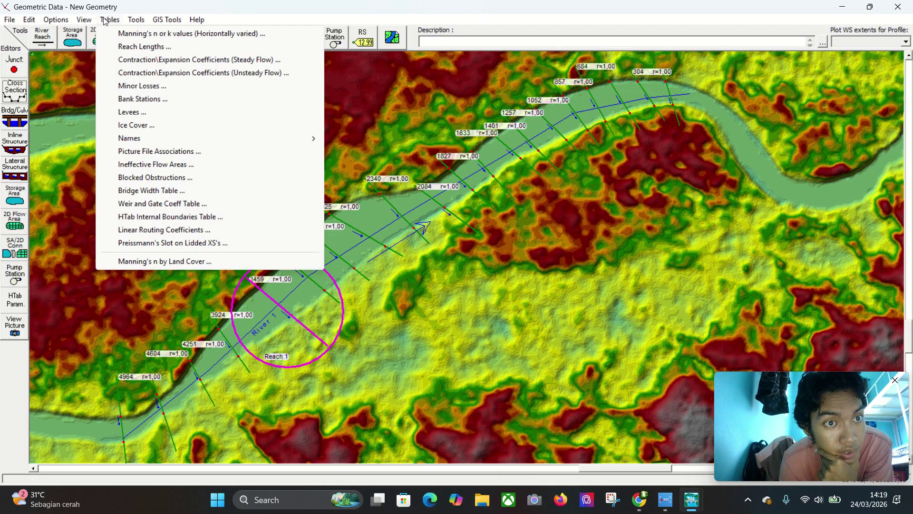
left_click(155, 34)
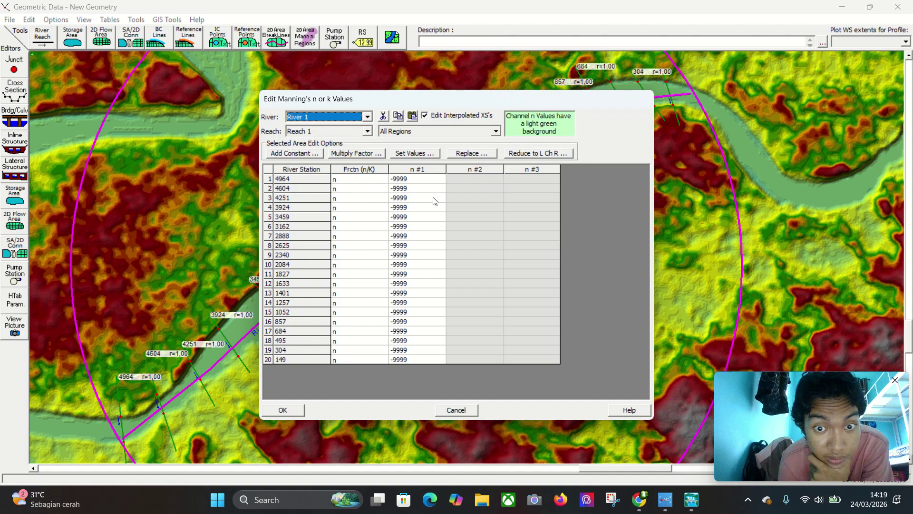
left_click(429, 181)
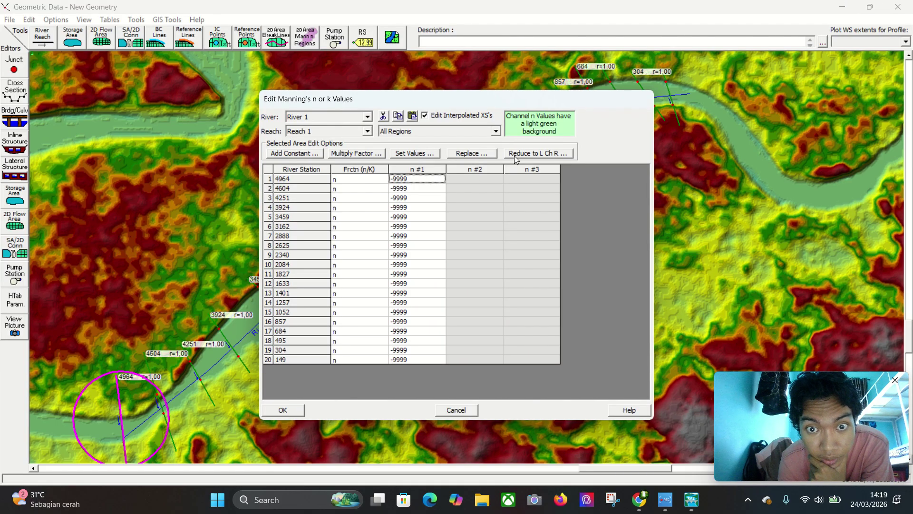
left_click(471, 411)
Switch to File Explorer and open the data_input_flow_conditions workbook from C:\data hec ras\data in Excel
left_click(840, 8)
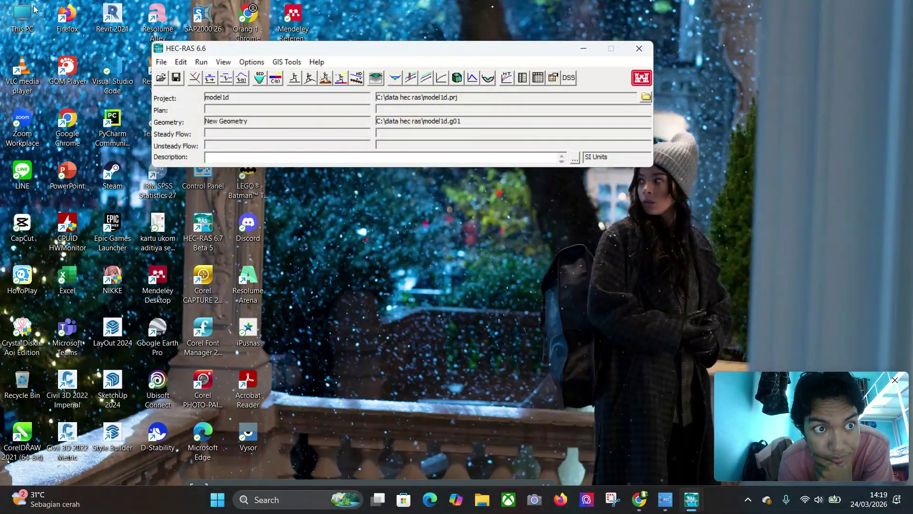
double_click(22, 19)
double_click(183, 101)
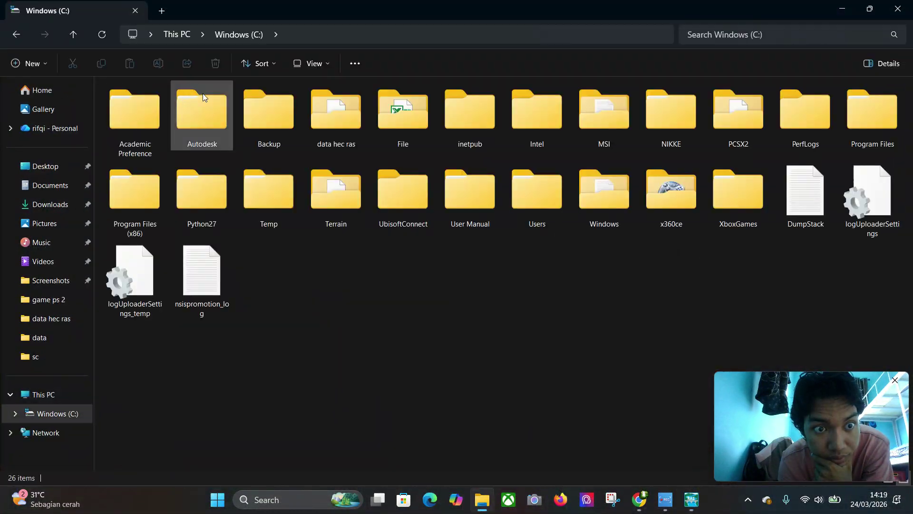
double_click(421, 127)
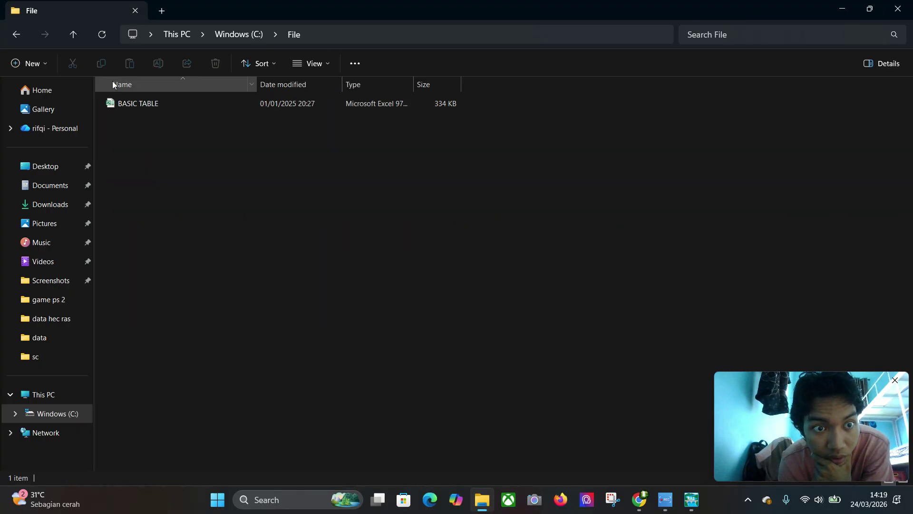
left_click(16, 35)
double_click(346, 126)
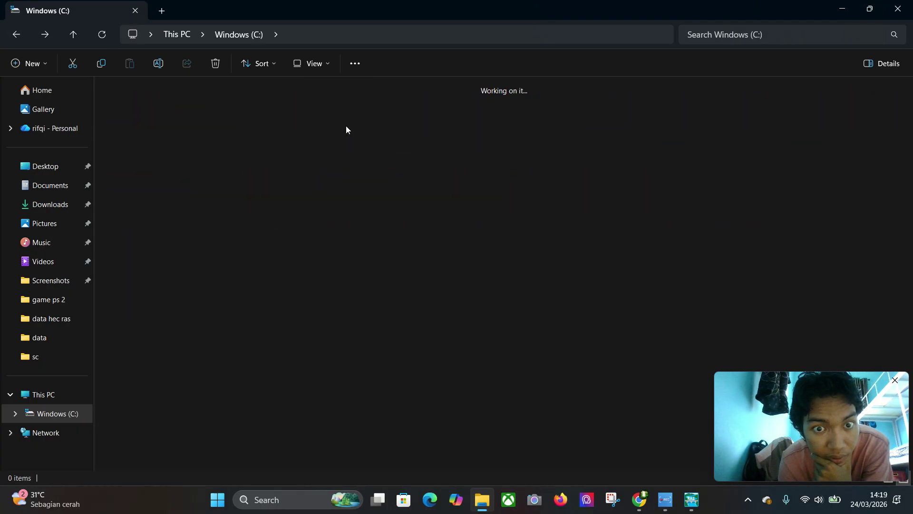
double_click(196, 100)
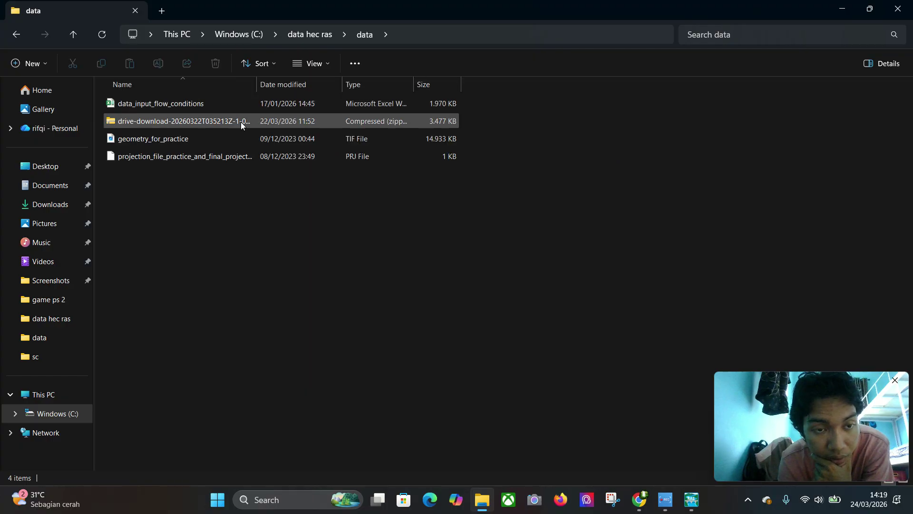
double_click(203, 104)
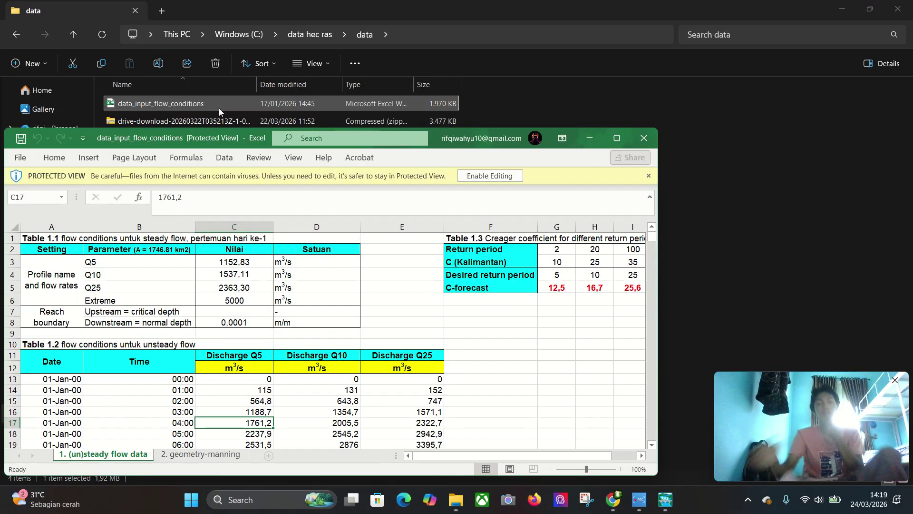
Examine the flow data sheet and the suggested Manning's n table for NLCD land cover on the geometry-manning sheet
scroll(412, 337, "down", 18)
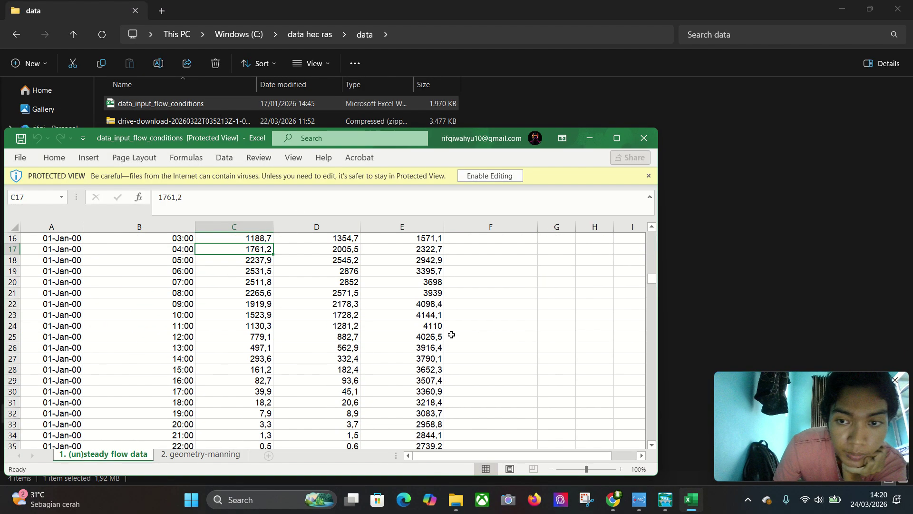
scroll(356, 395, "up", 18)
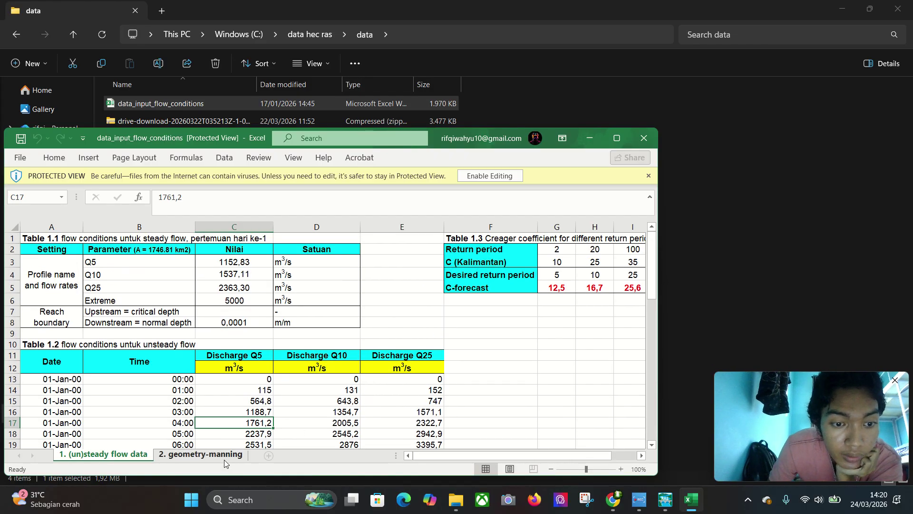
left_click(200, 454)
scroll(323, 310, "down", 8)
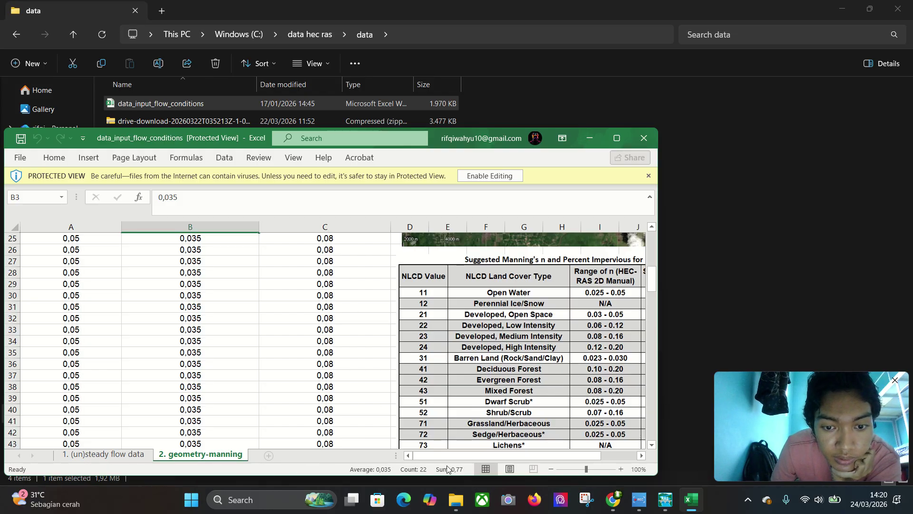
left_click_drag(456, 455, 475, 455)
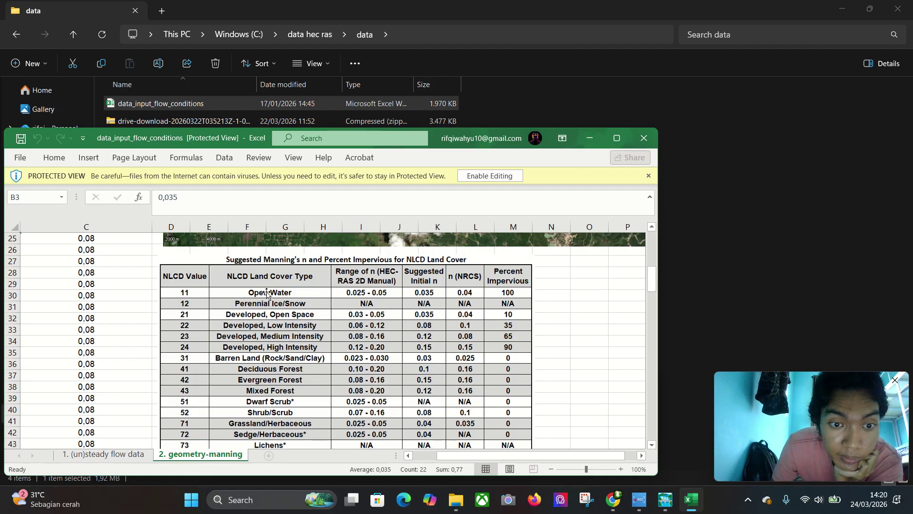
scroll(364, 328, "down", 2)
scroll(354, 328, "up", 2)
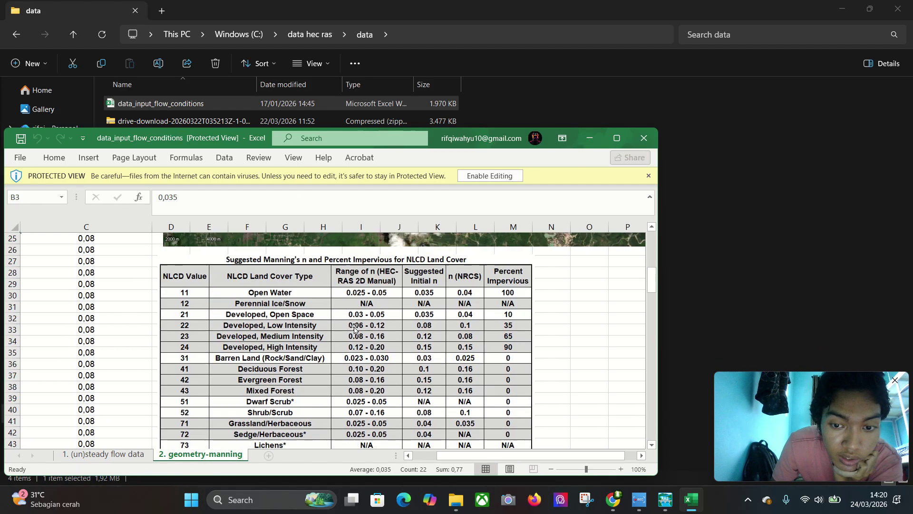
Switch back to the HEC-RAS Geometric Data editor and open the horizontally varied Manning's n or k values table
left_click(589, 138)
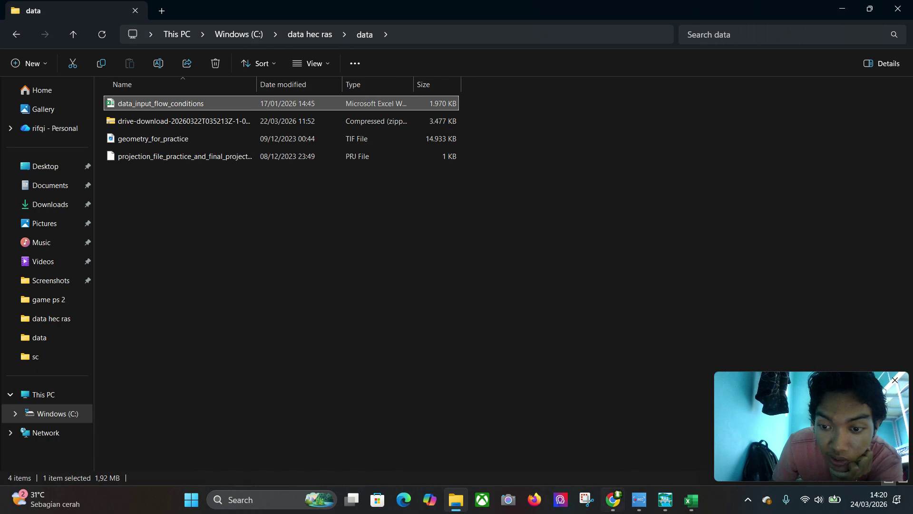
mouse_move(671, 503)
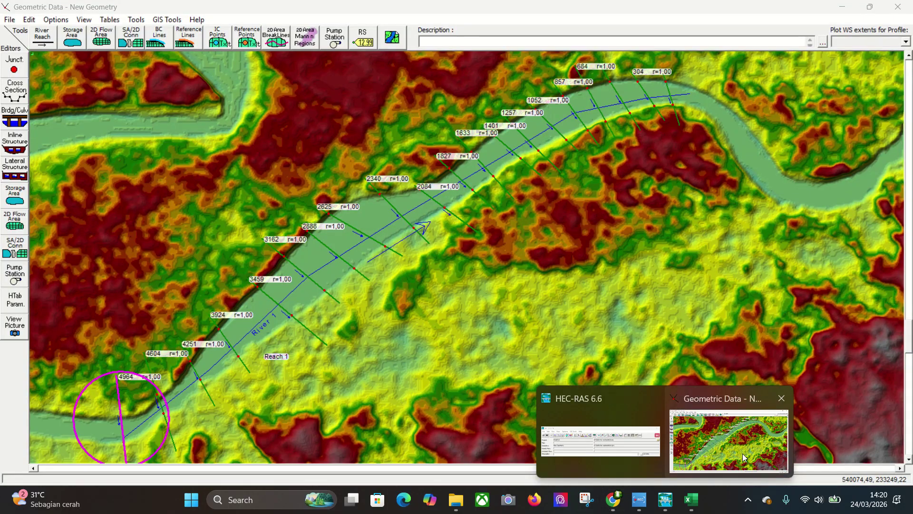
left_click(744, 457)
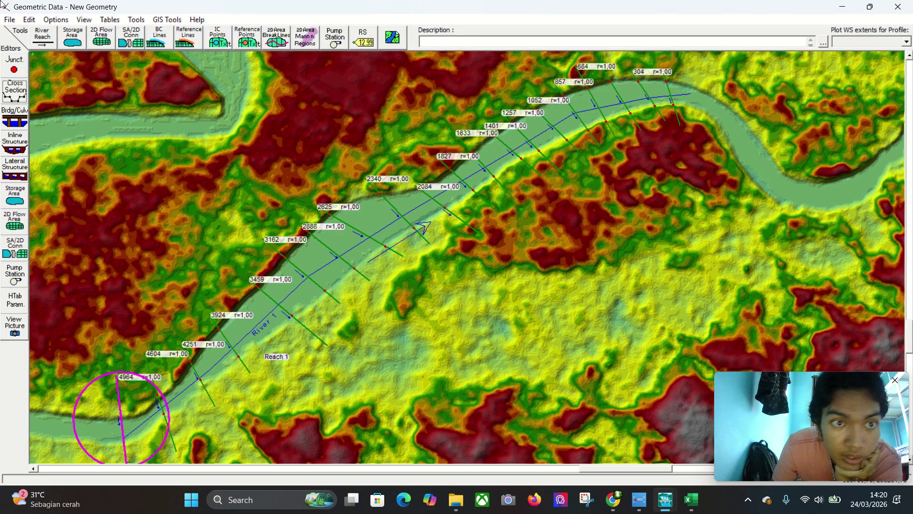
left_click(110, 20)
left_click(132, 32)
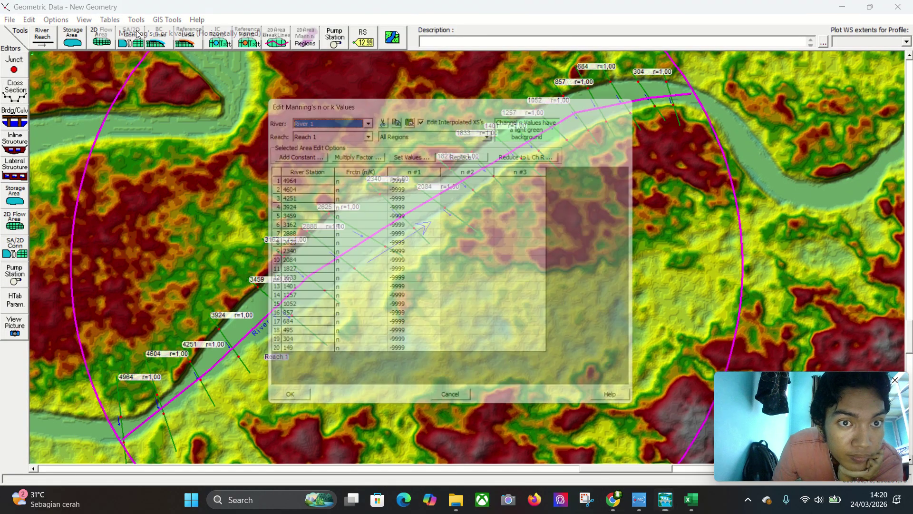
Set the n #1 Manning's value of river station 4964 to 0.35
left_click(416, 171)
left_click(410, 182)
left_click(410, 179)
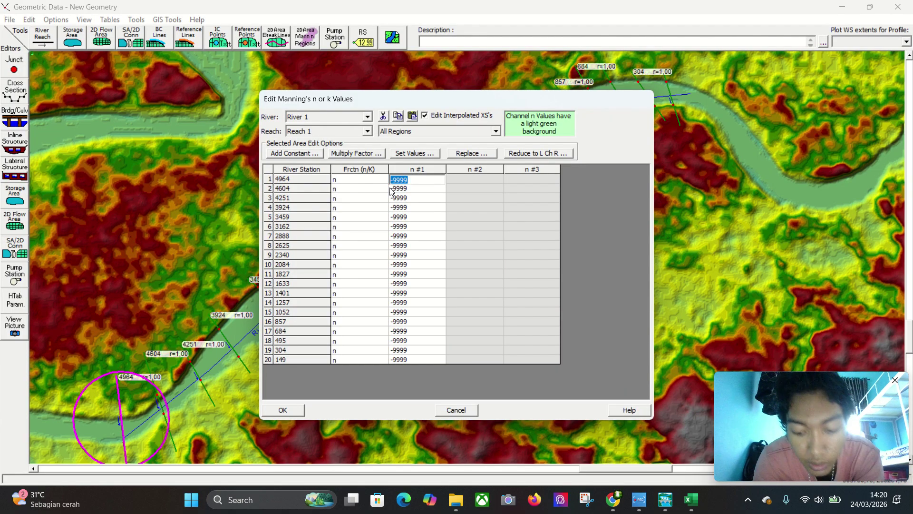
type("0.35")
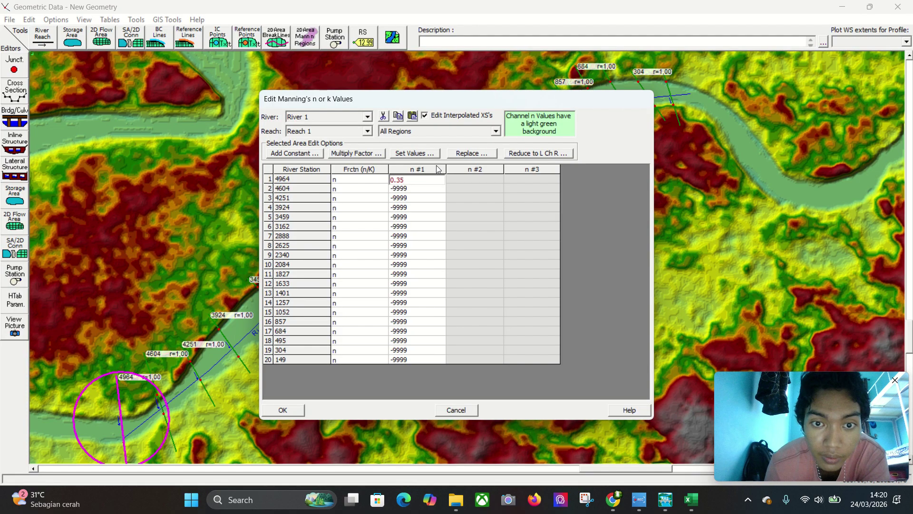
Enter 035 as the n #1 Manning's value of river station 4604
left_click(438, 189)
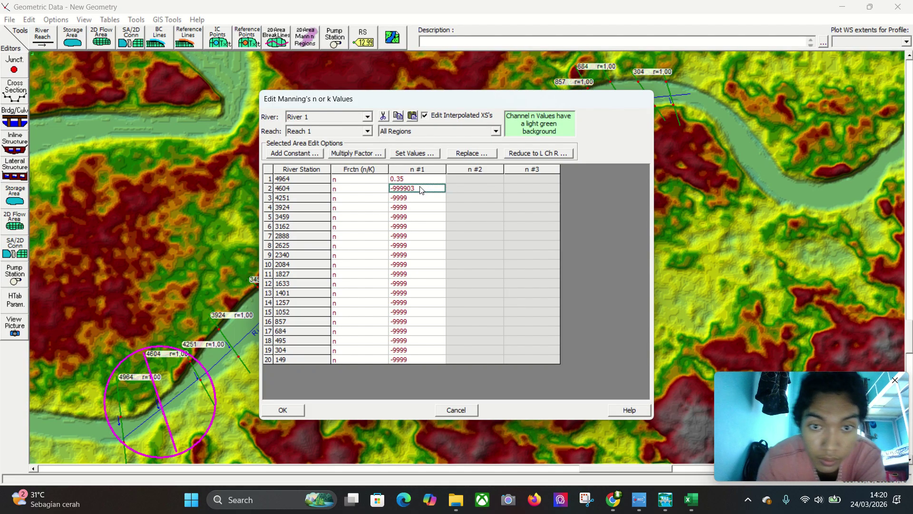
key("BackSpace")
key("BackSpace")
key("BackSpace")
key("BackSpace")
key("BackSpace")
key("BackSpace")
key("BackSpace")
type("0")
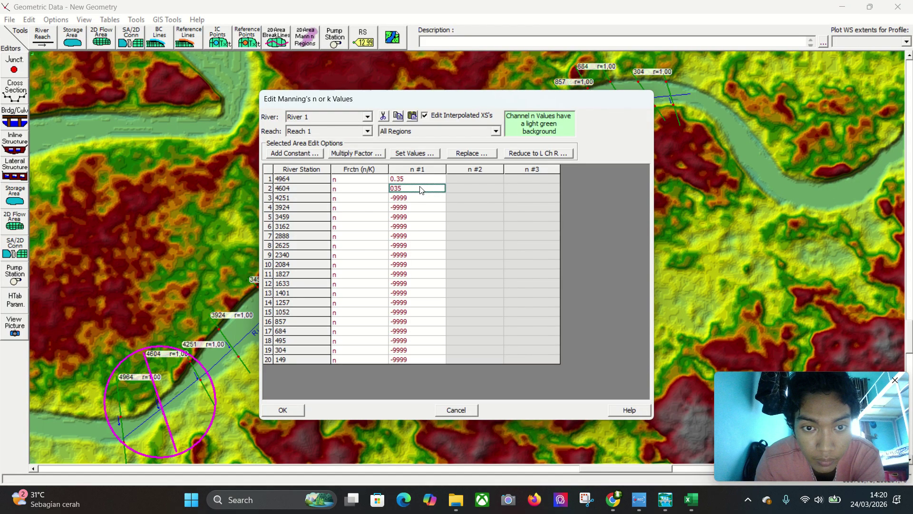
type("35")
key("Tab")
key("Down")
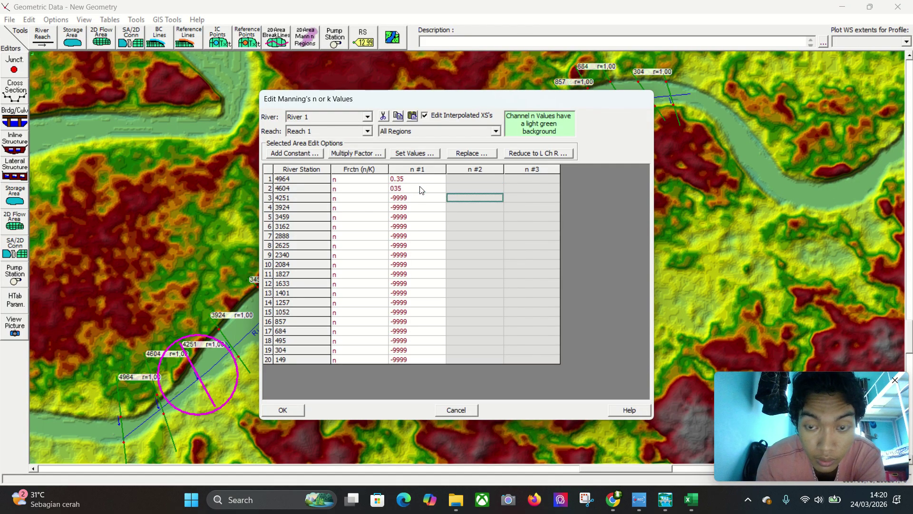
Set the n #1 Manning's value of river station 4604 to 0.35
key("Left")
key("Up")
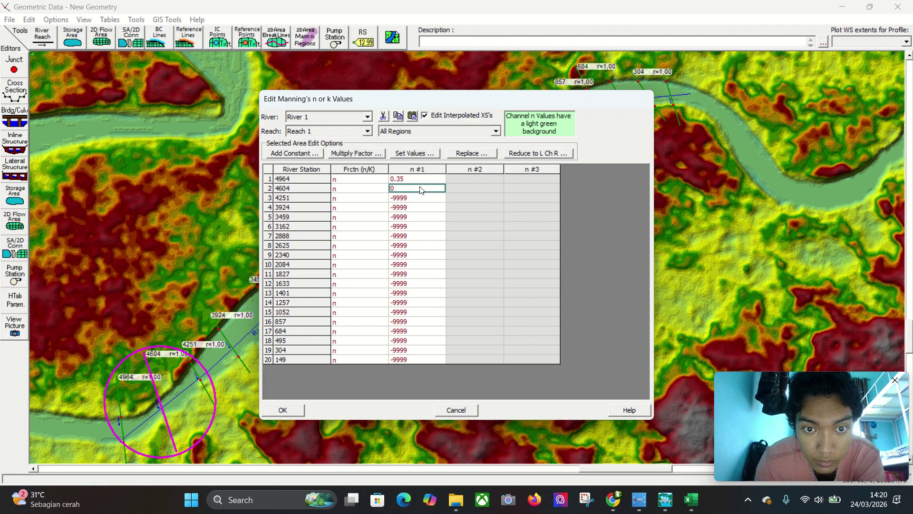
type("0.35")
key("Right")
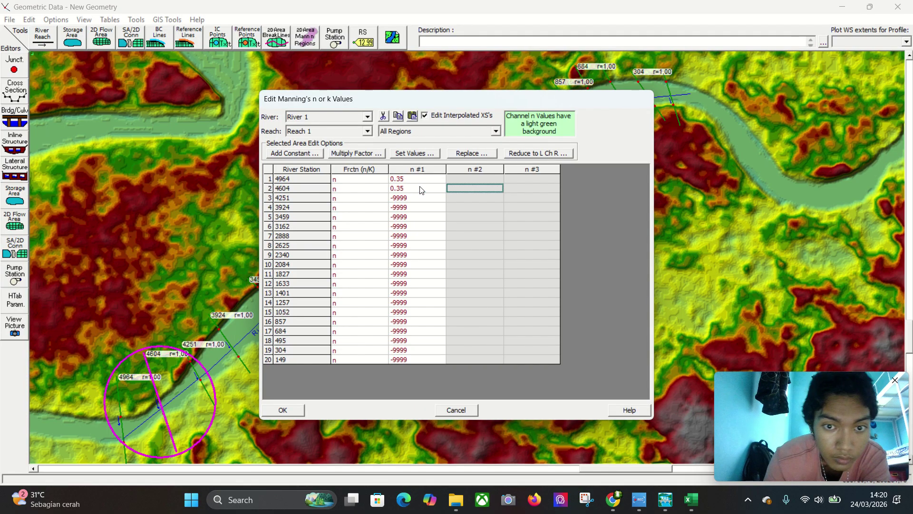
Fill the n #1 Manning's values of river stations 4251 through 149 with 0.35 and accept the table
left_click_drag(411, 180, 412, 225)
type("0.35 0.35")
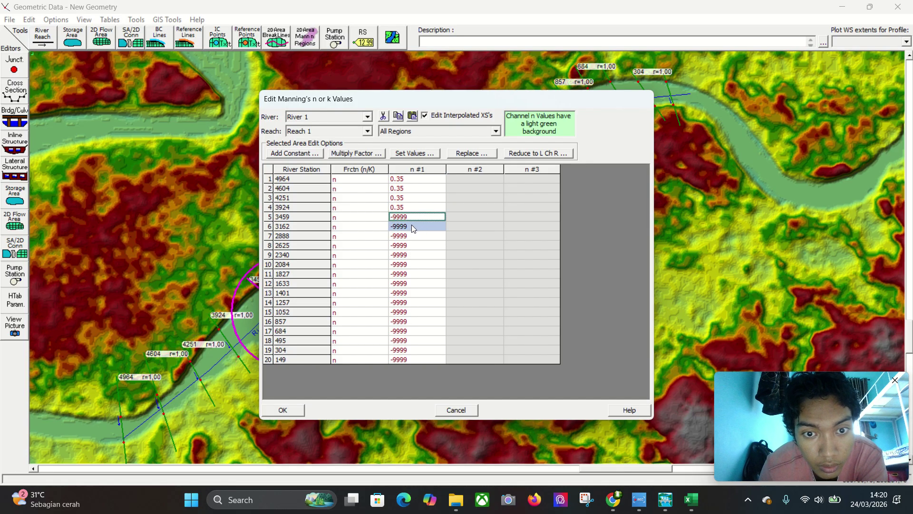
type("0.35 0.35")
left_click_drag(406, 180, 432, 291)
key("ctrl+c")
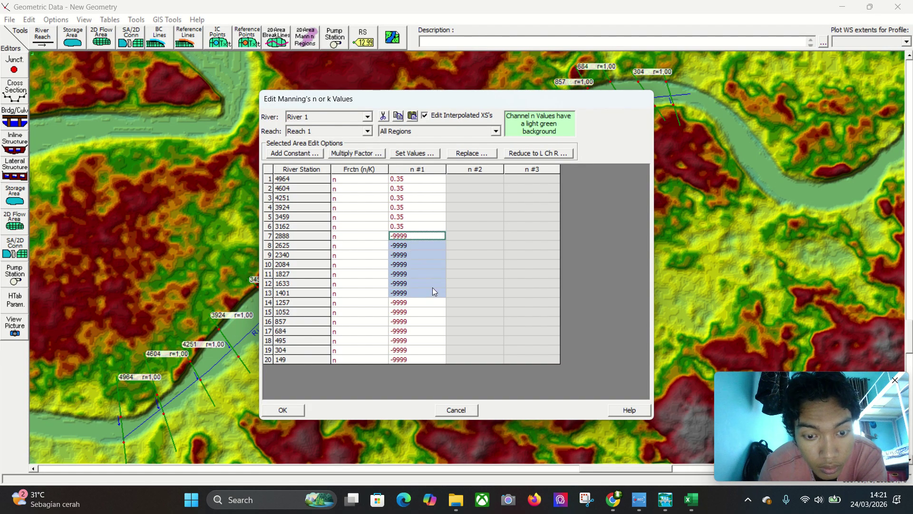
key("ctrl+v")
left_click(422, 293)
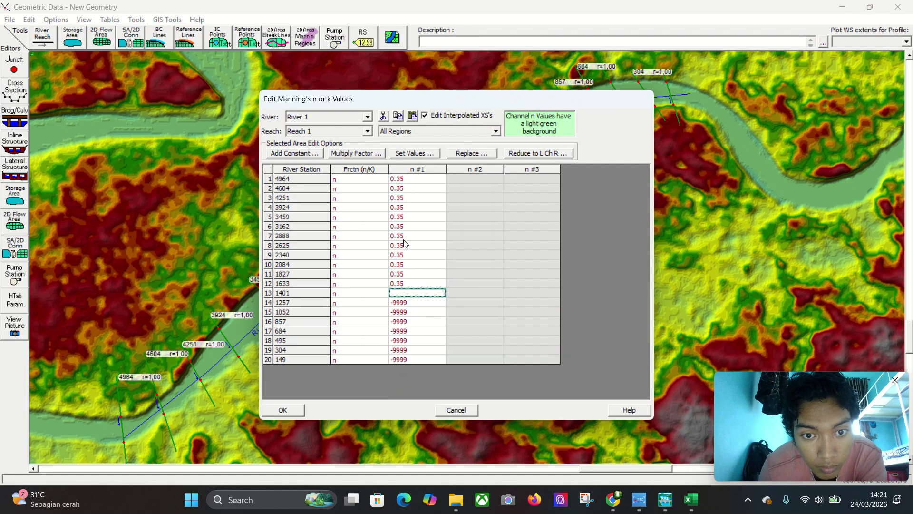
left_click_drag(403, 180, 404, 360)
key("ctrl+v")
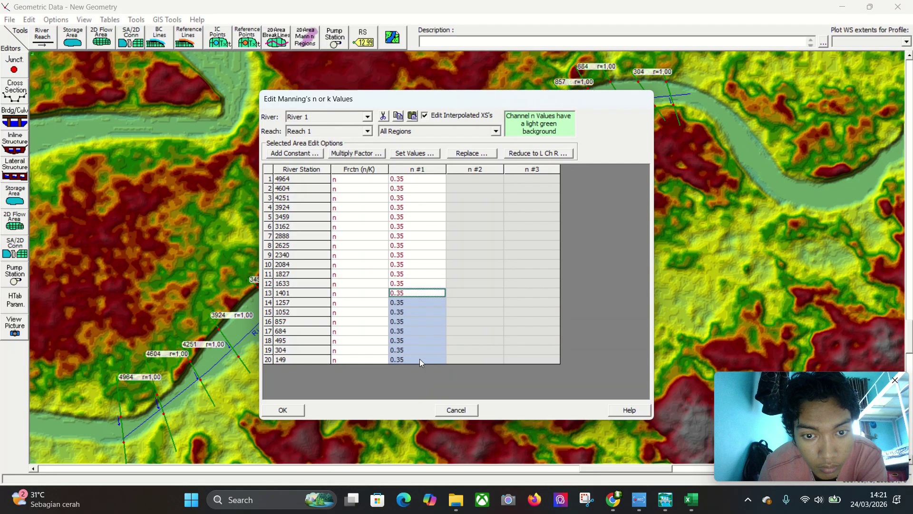
left_click(288, 411)
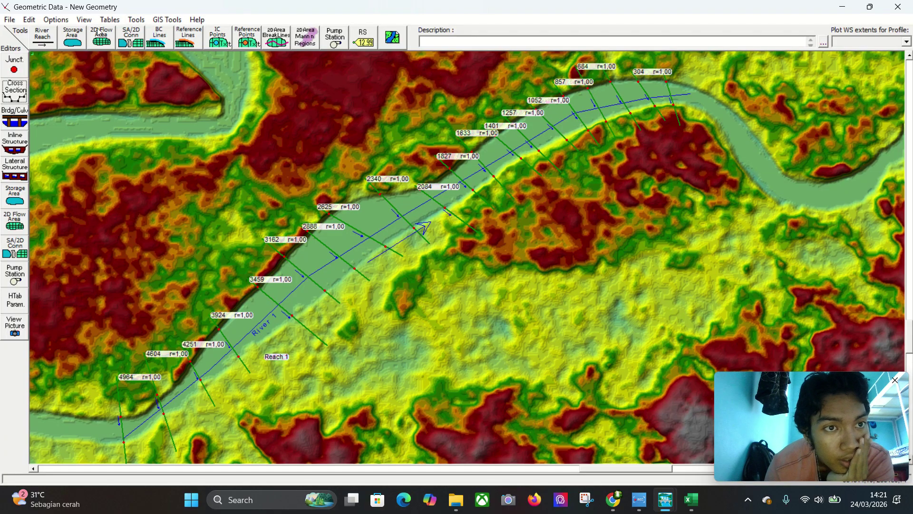
Save the geometry data and close the Geometric Data editor
left_click(10, 21)
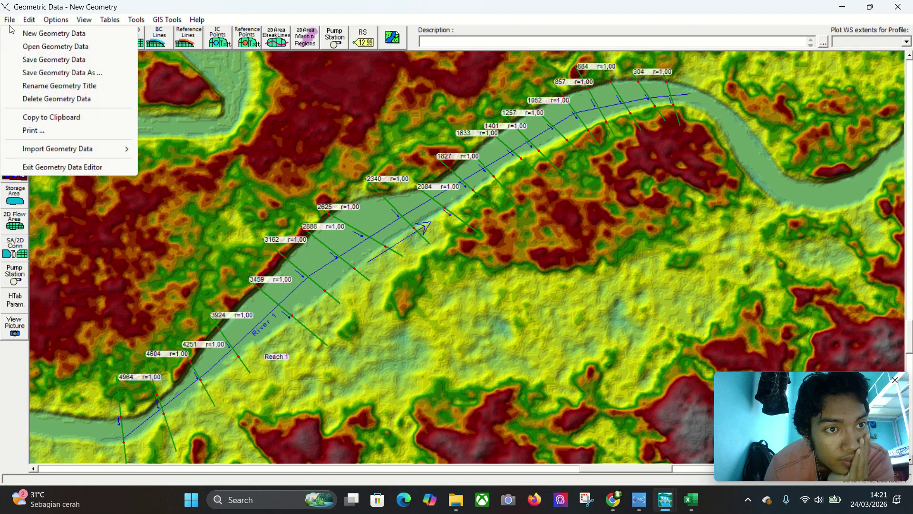
left_click(26, 59)
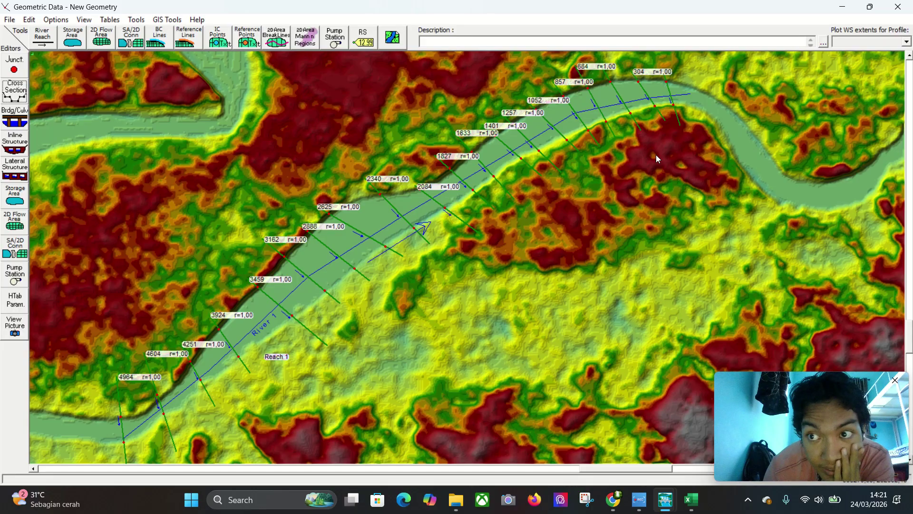
left_click(909, 6)
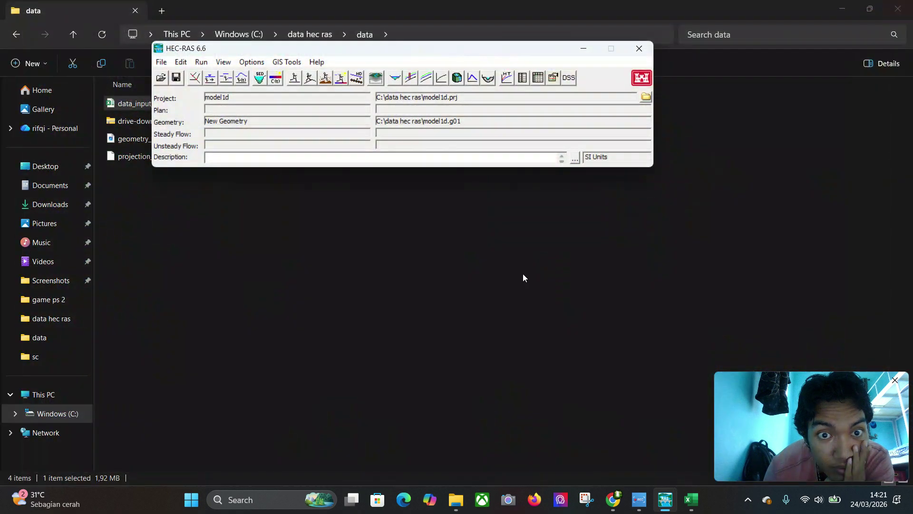
Open the Steady Flow Analysis, set the flow regime to Mixed and enable Floodplain Mapping
left_click(201, 63)
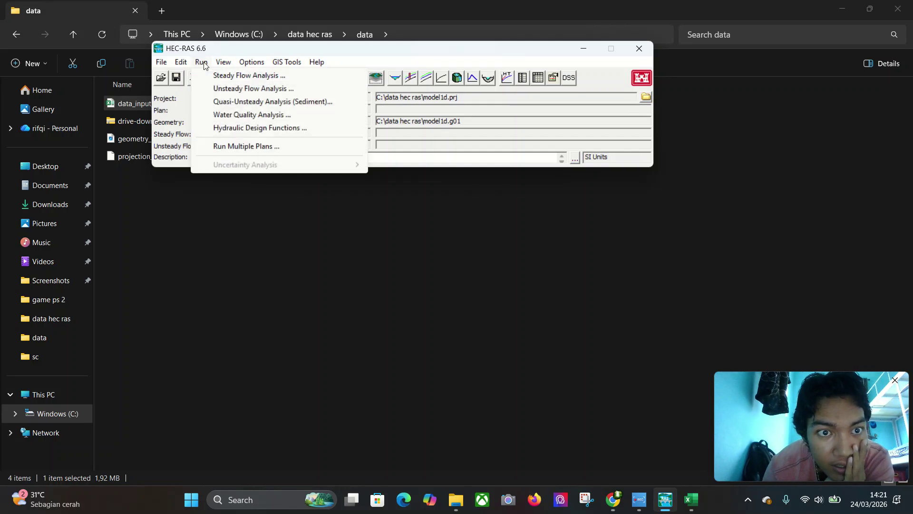
left_click(272, 77)
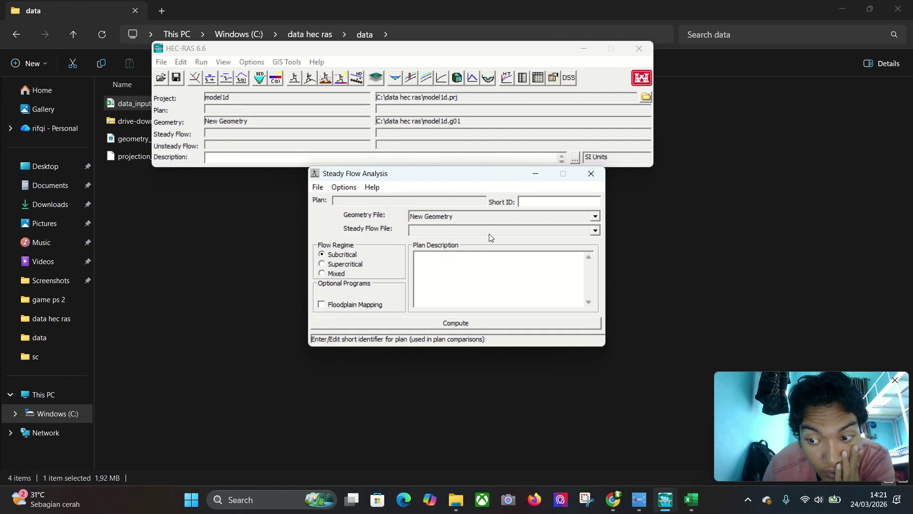
left_click(461, 219)
left_click(472, 215)
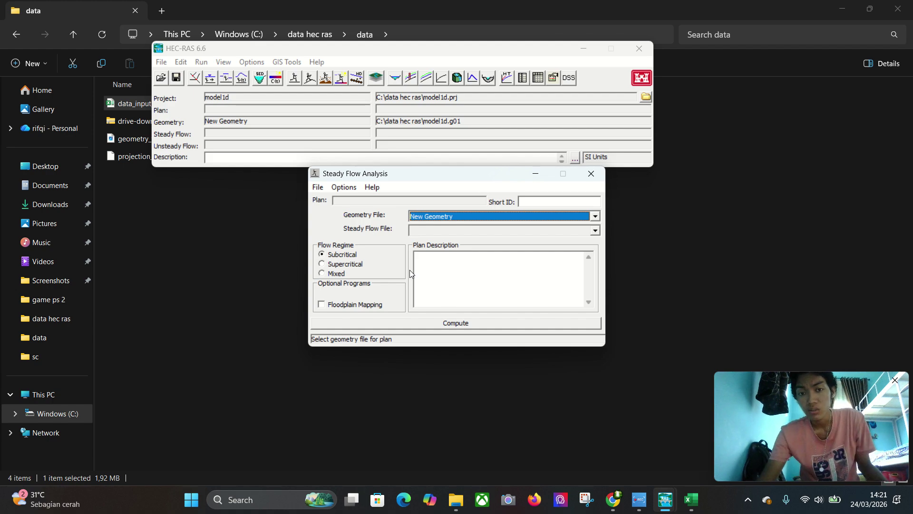
left_click(324, 273)
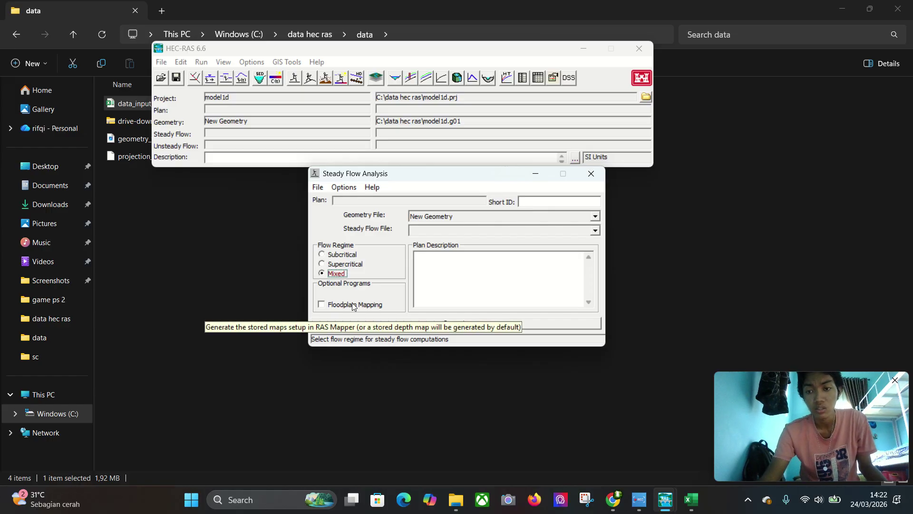
left_click(327, 307)
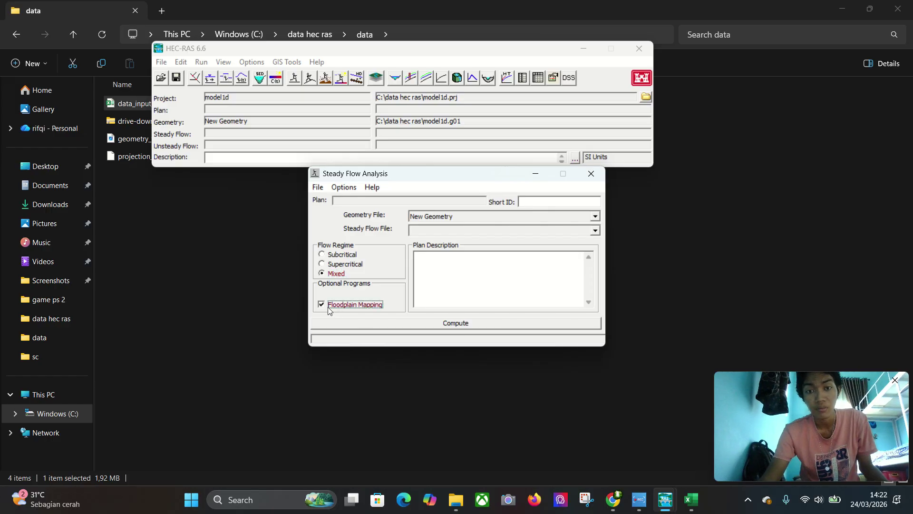
Try to compute the steady flow analysis with the New Geometry file, and close the analysis window
left_click(465, 325)
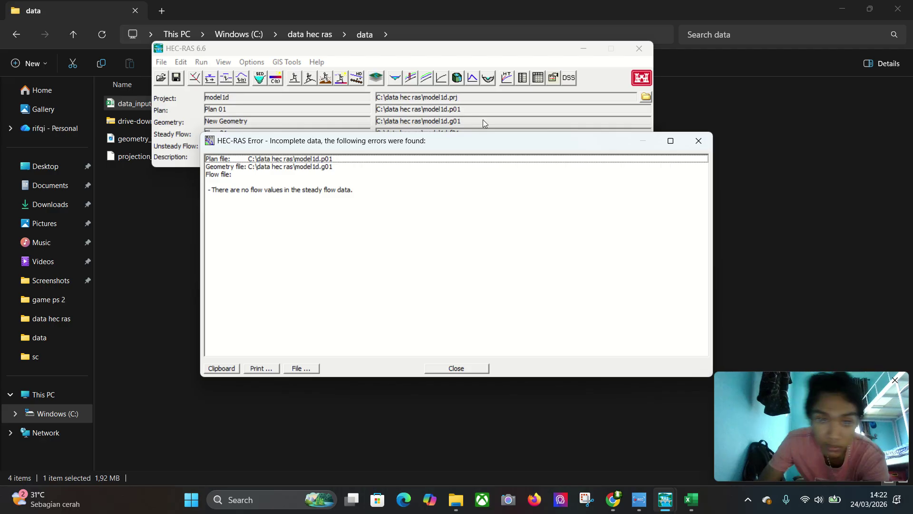
left_click(471, 370)
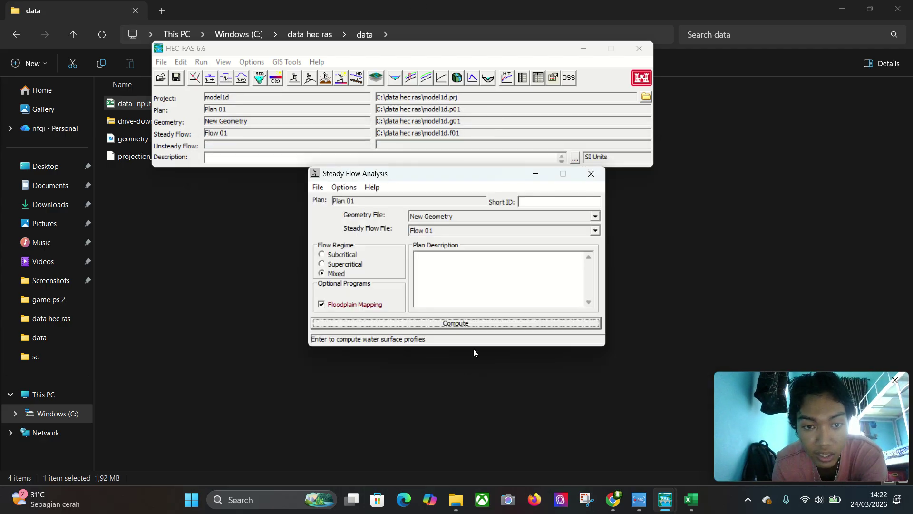
left_click(589, 173)
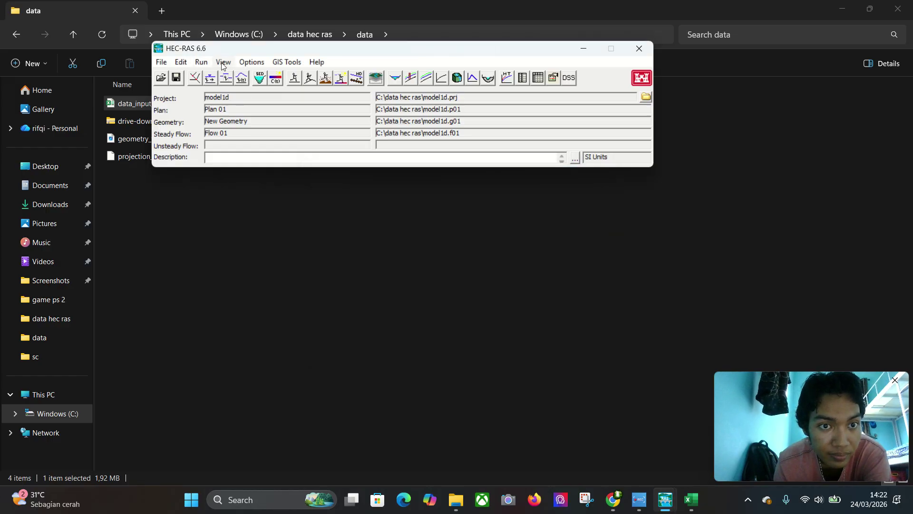
Open the Steady Flow Data editor and open the PF 1 flow rate of river station 4964 for editing
left_click(244, 62)
mouse_move(200, 66)
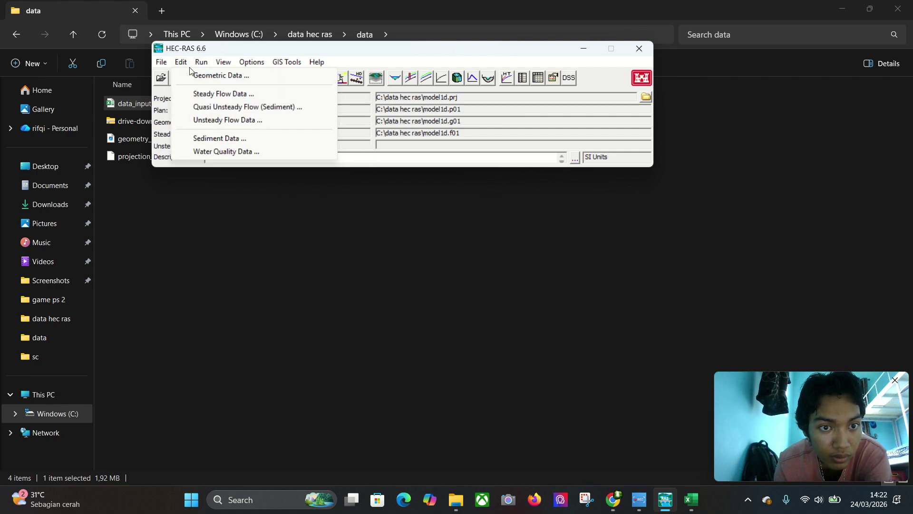
left_click(207, 94)
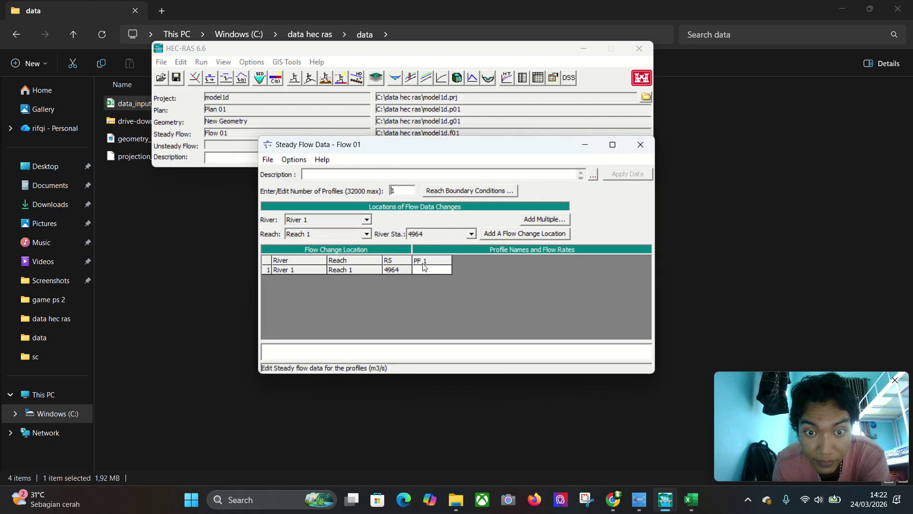
left_click(424, 269)
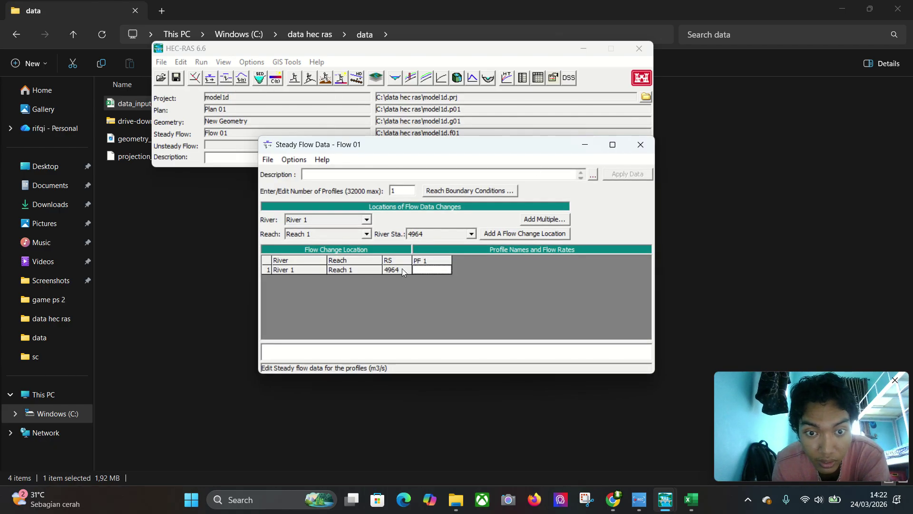
left_click(441, 267)
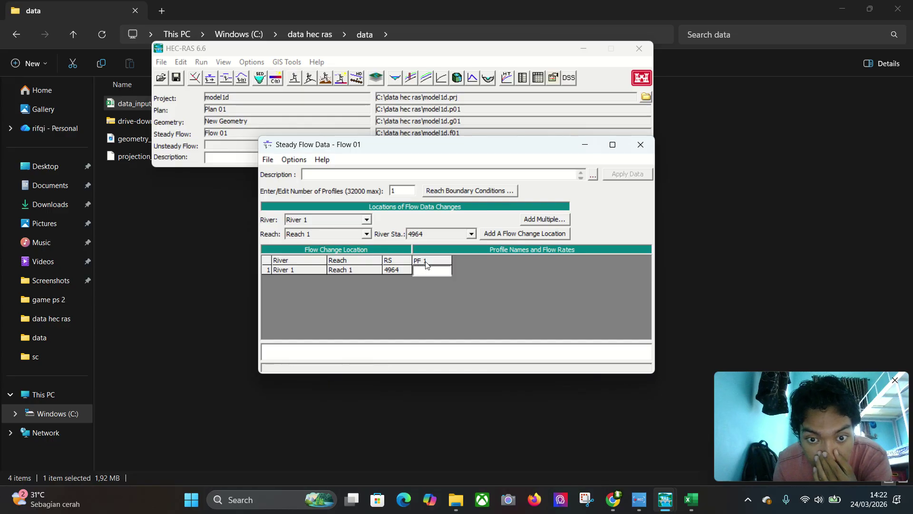
Open the name of steady flow profile 1 for editing in the profile names table
left_click(298, 161)
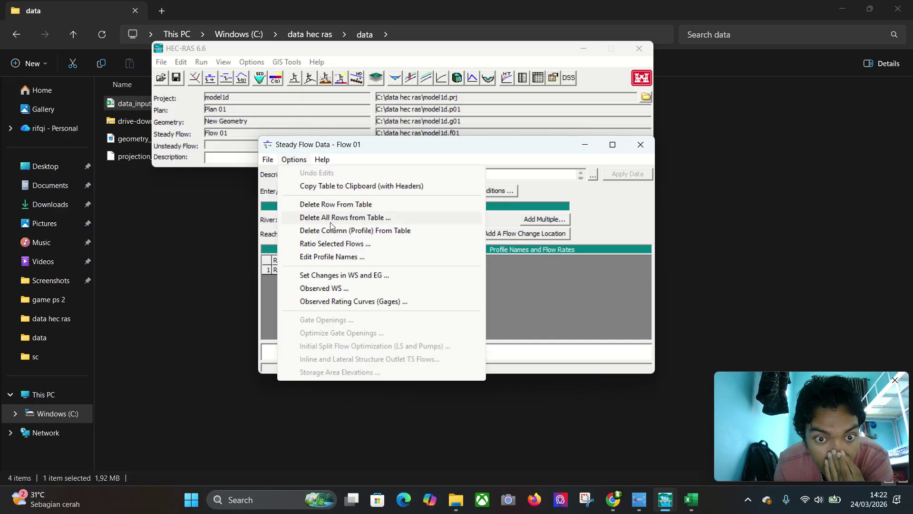
left_click(335, 258)
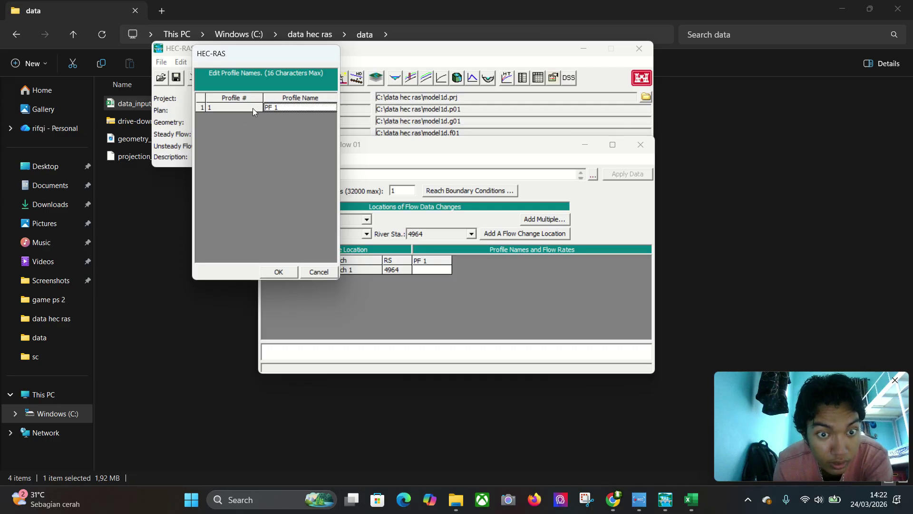
left_click(275, 108)
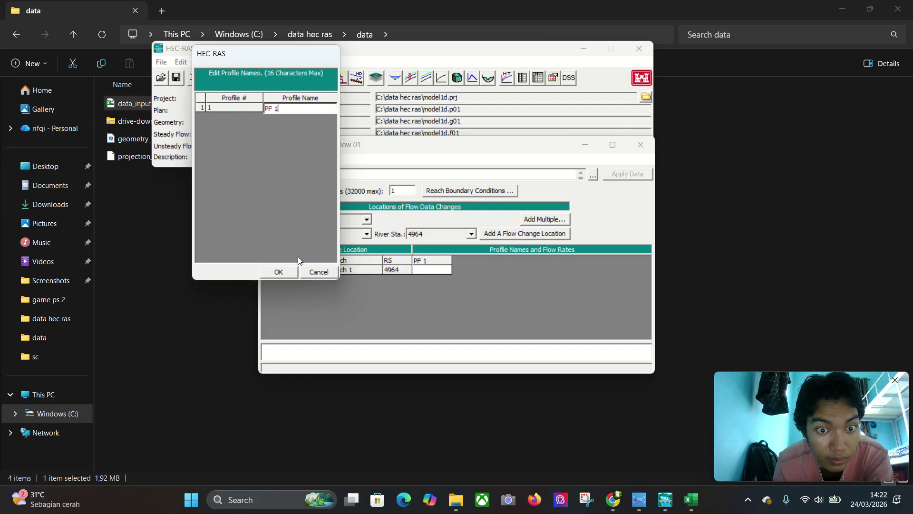
left_click(279, 272)
left_click(294, 160)
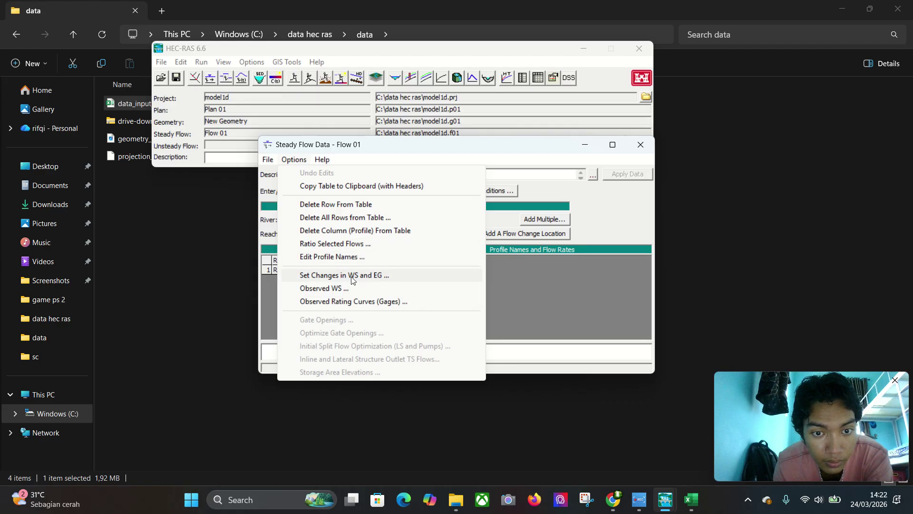
left_click(626, 308)
left_click(545, 219)
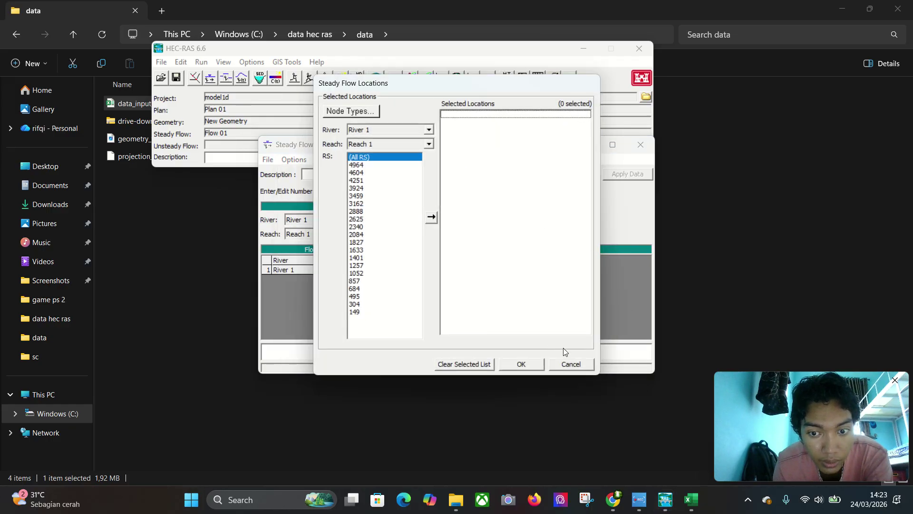
left_click(570, 364)
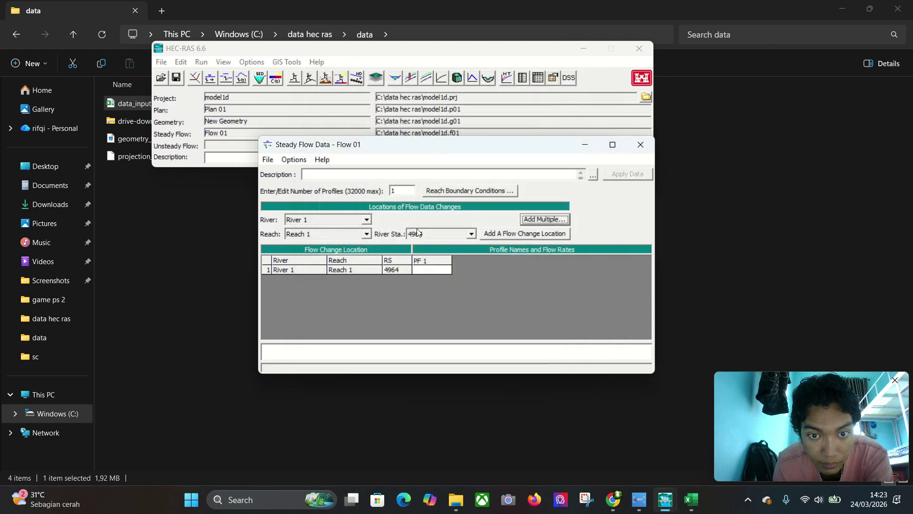
left_click(543, 237)
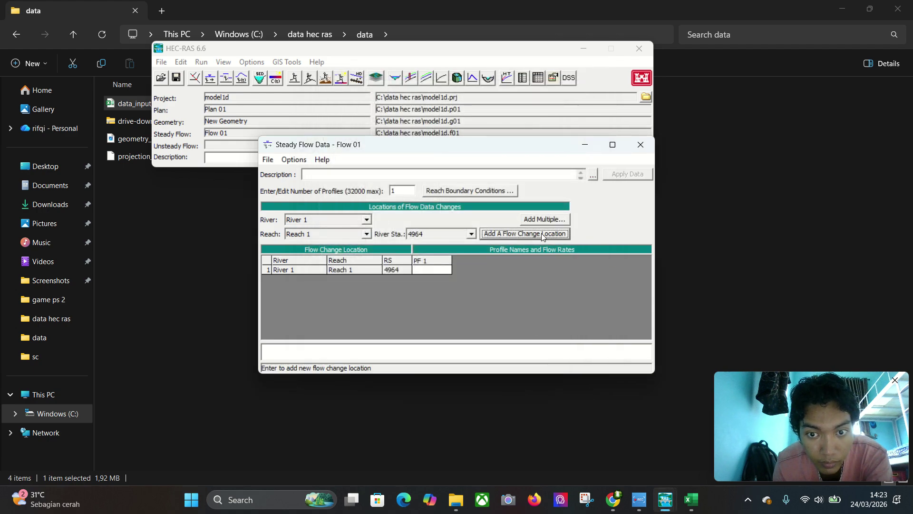
left_click(424, 272)
Try to assign a normal depth boundary condition to the upstream end of Reach 1 for all profiles
left_click(492, 191)
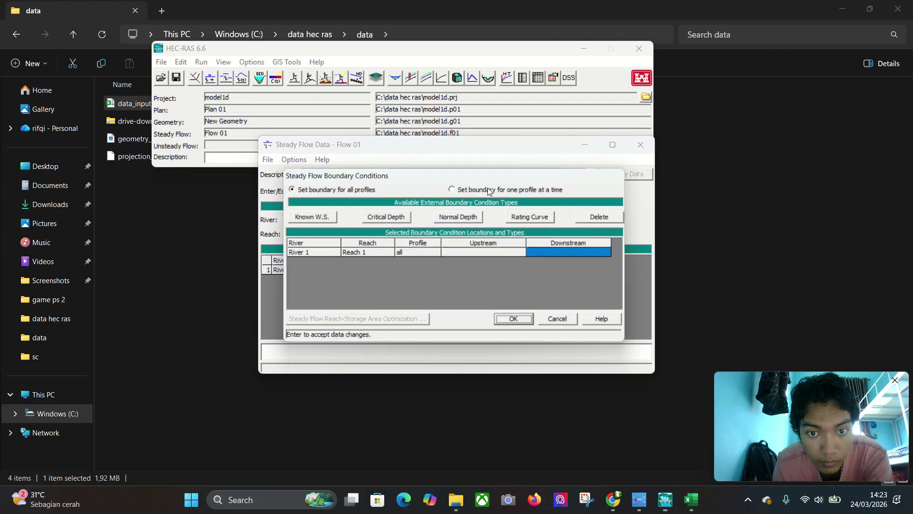
left_click(485, 253)
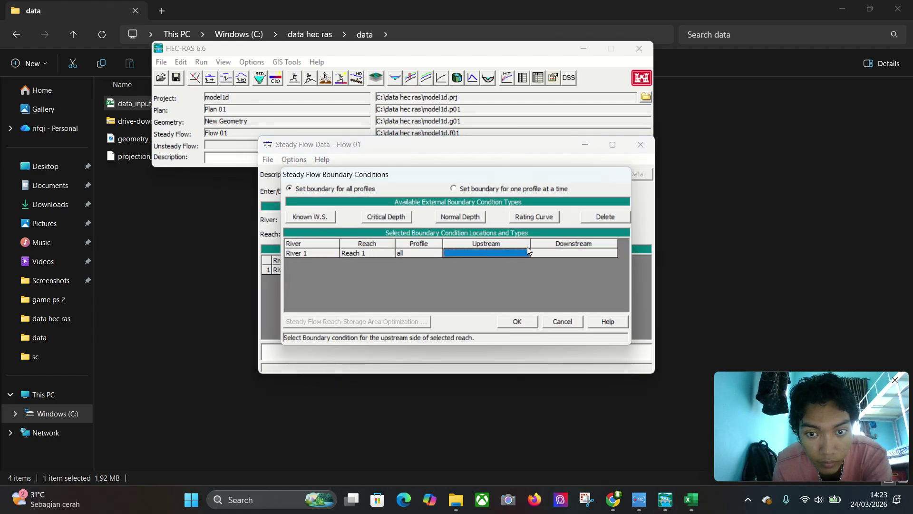
left_click(533, 253)
left_click(505, 254)
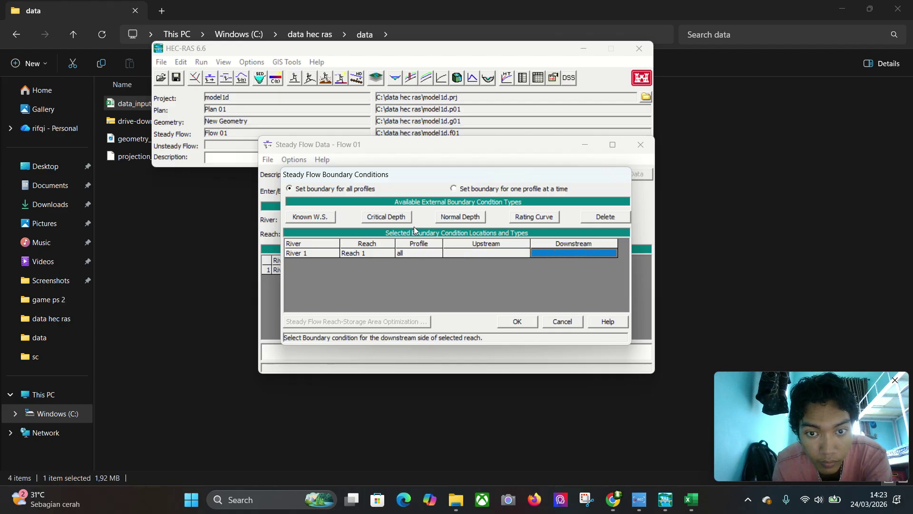
left_click(460, 216)
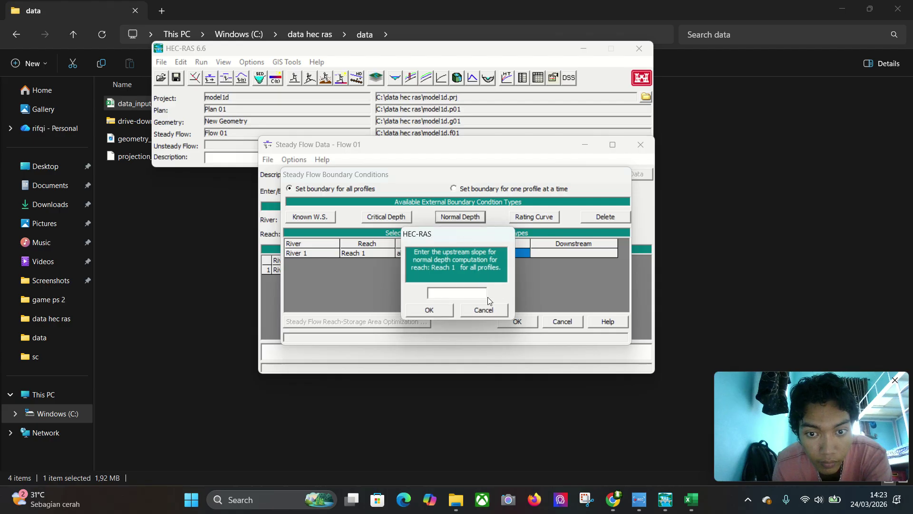
left_click(490, 311)
left_click(517, 321)
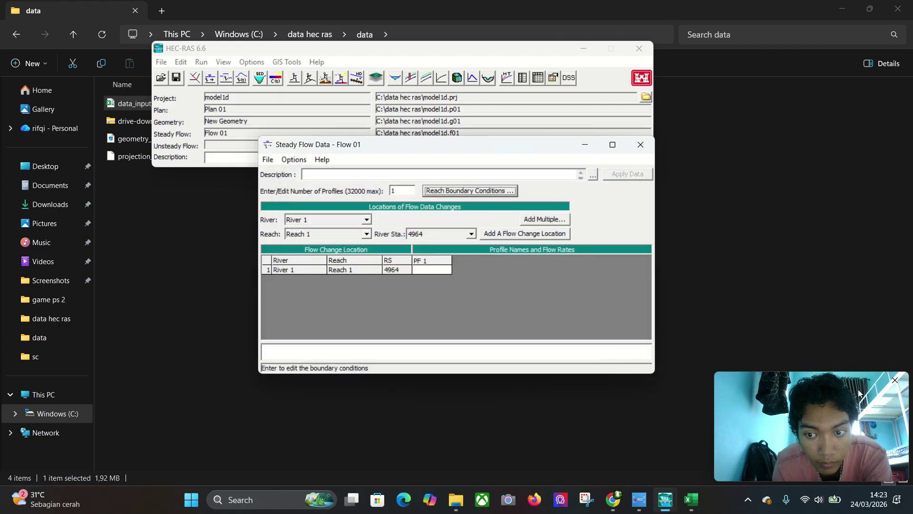
left_click(849, 435)
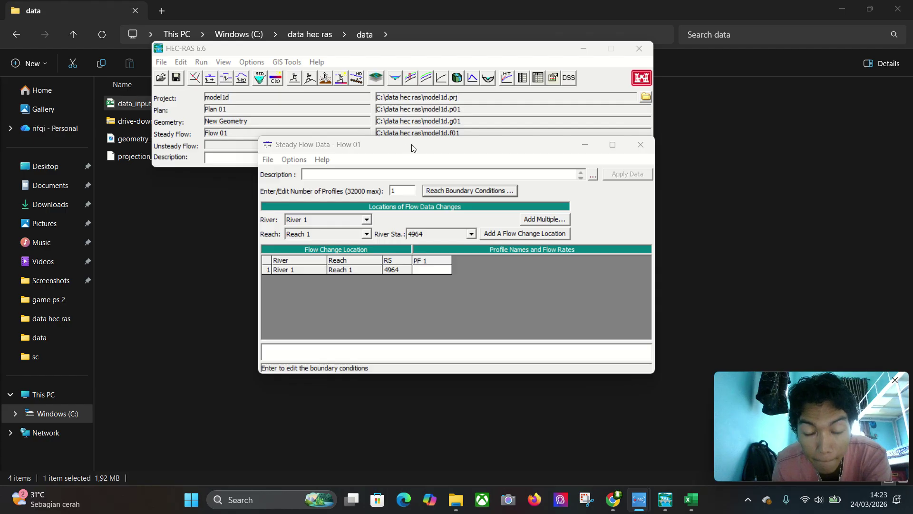
left_click(268, 159)
mouse_move(309, 159)
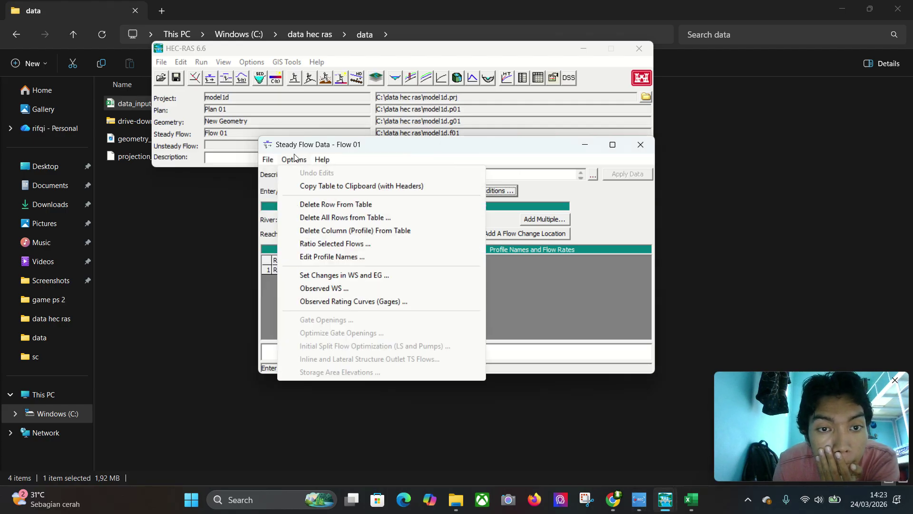
mouse_move(268, 159)
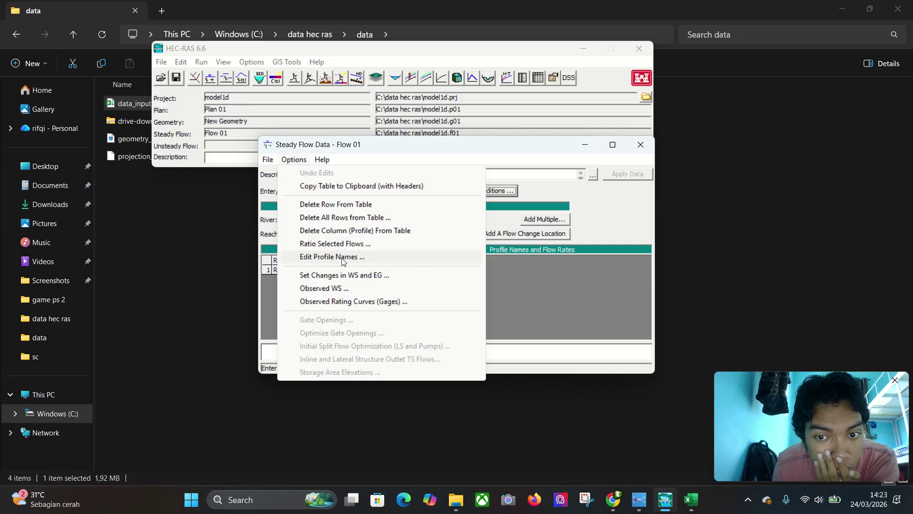
left_click(531, 267)
left_click(430, 269)
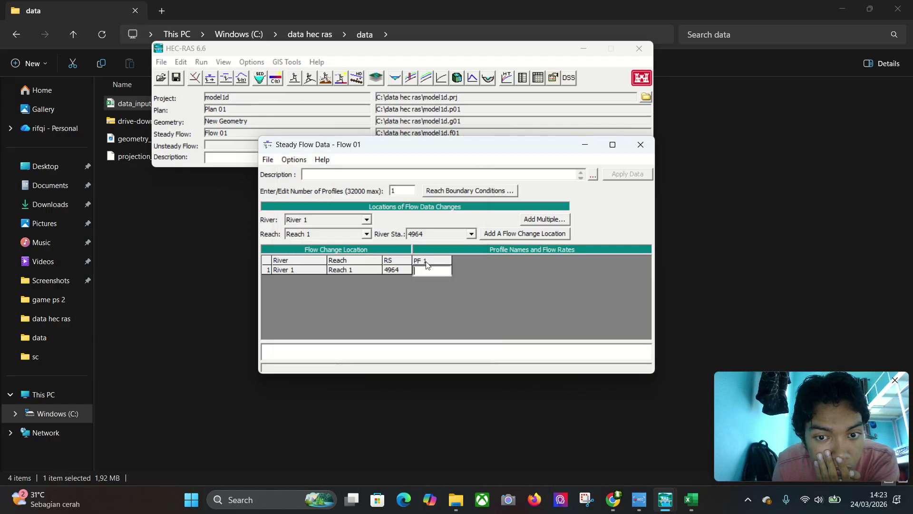
left_click(842, 424)
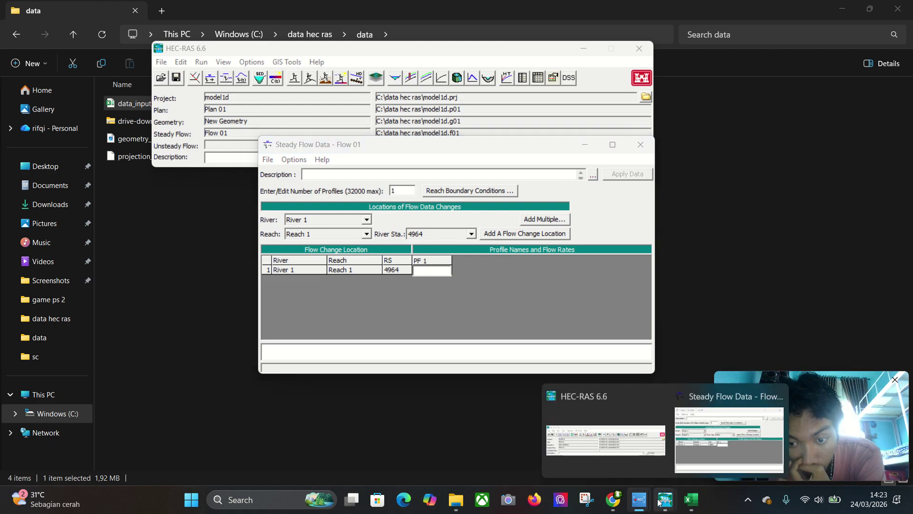
mouse_move(647, 503)
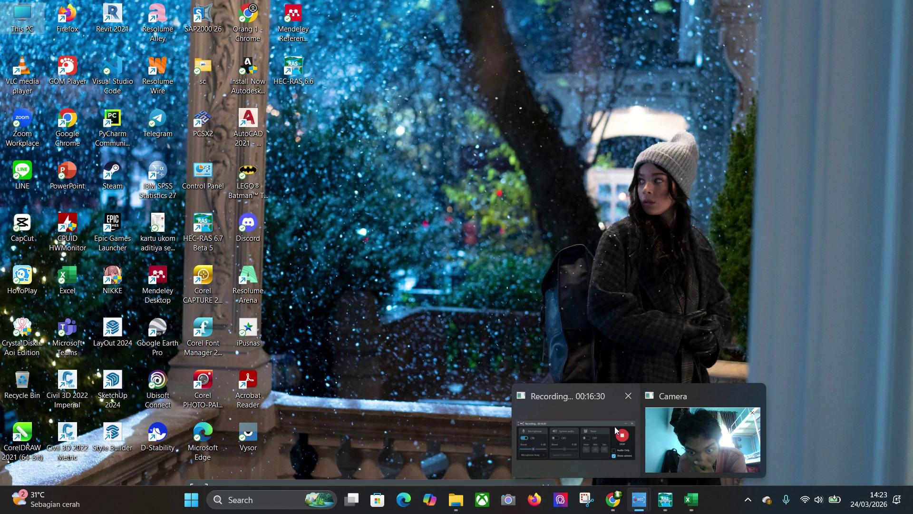
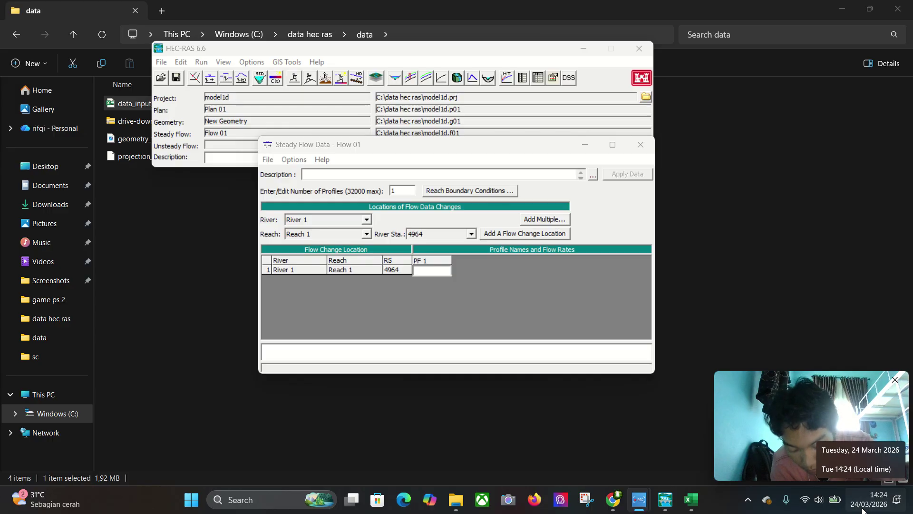
Switch to the Excel flow conditions workbook and copy the Q5 discharge, 1152,83, into the PF 1 flow at river station 4964
left_click(690, 500)
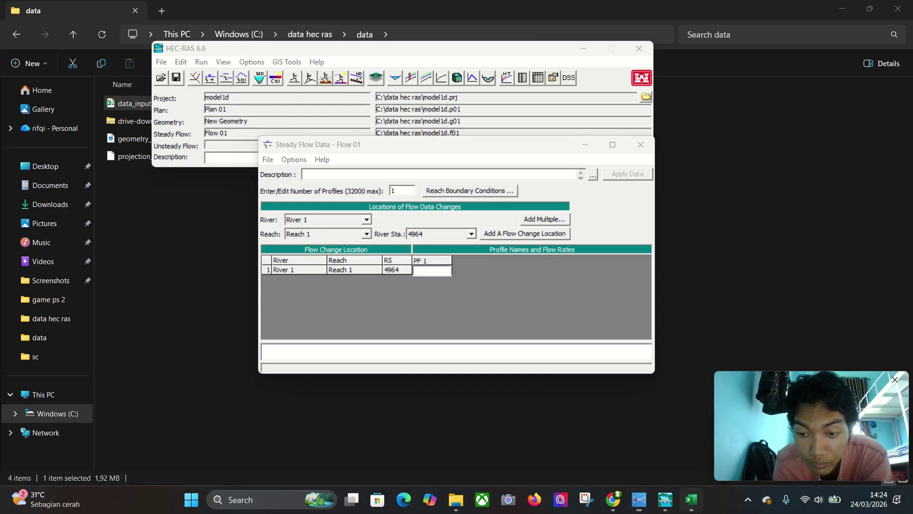
scroll(12, 281, "down", 1)
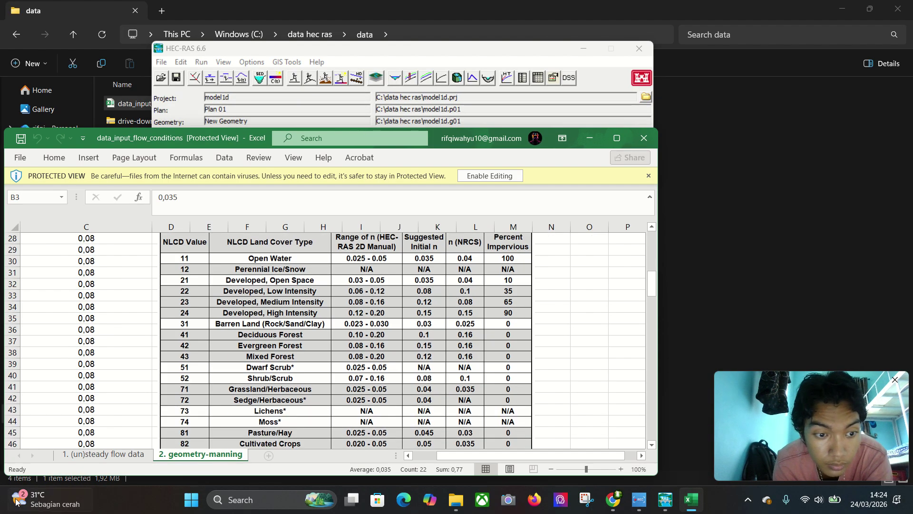
left_click(103, 453)
left_click(236, 263)
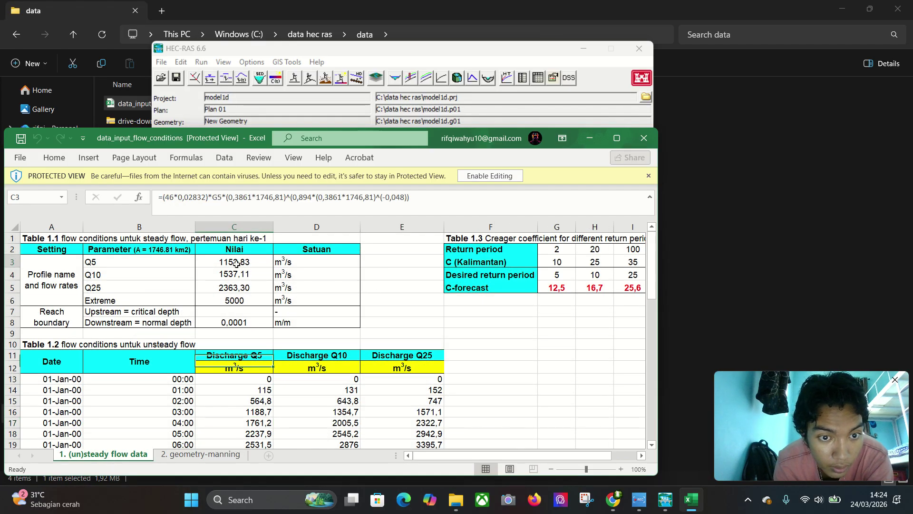
key("ctrl+c")
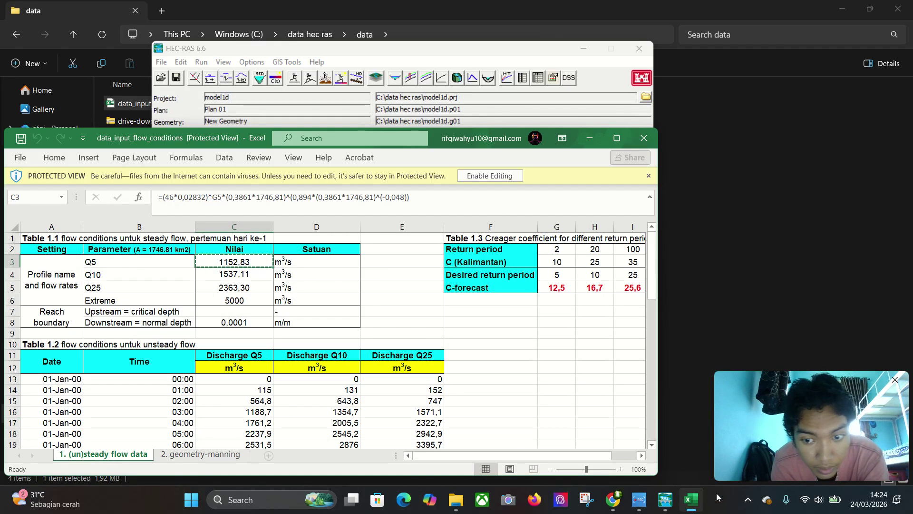
left_click(690, 499)
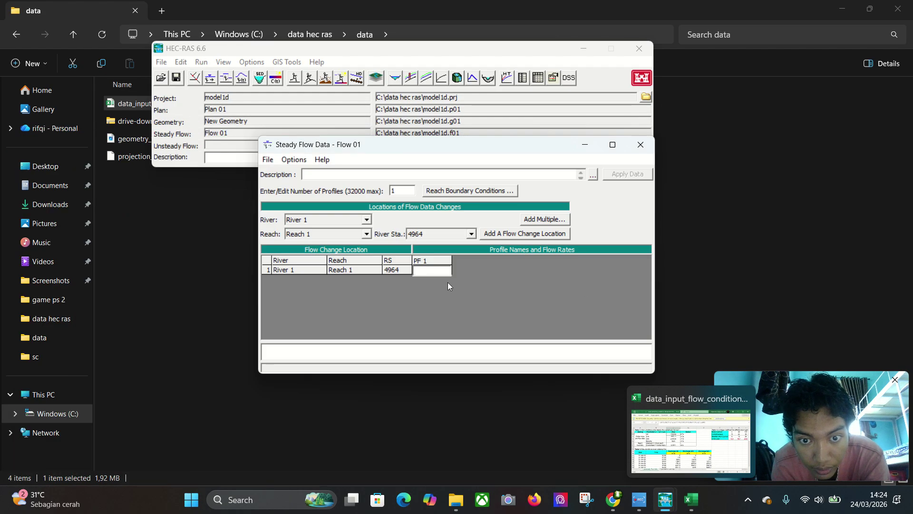
key("ctrl+v")
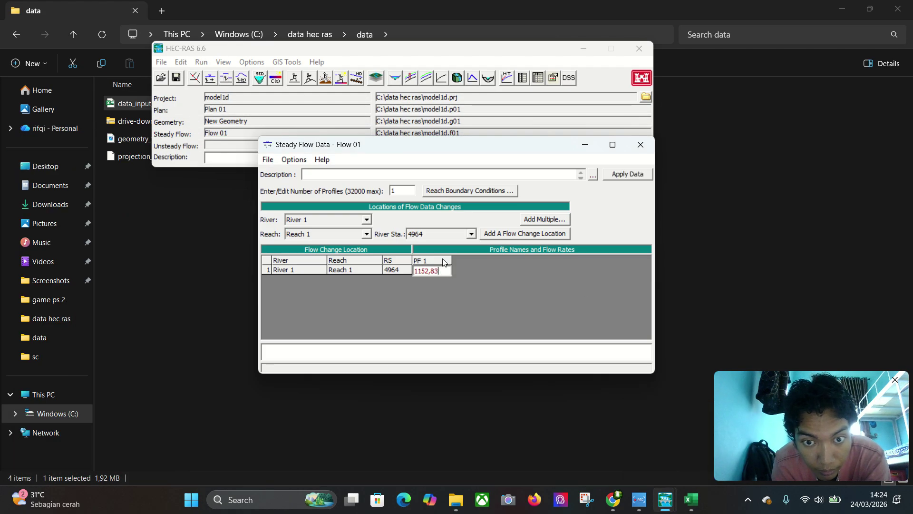
key("Return")
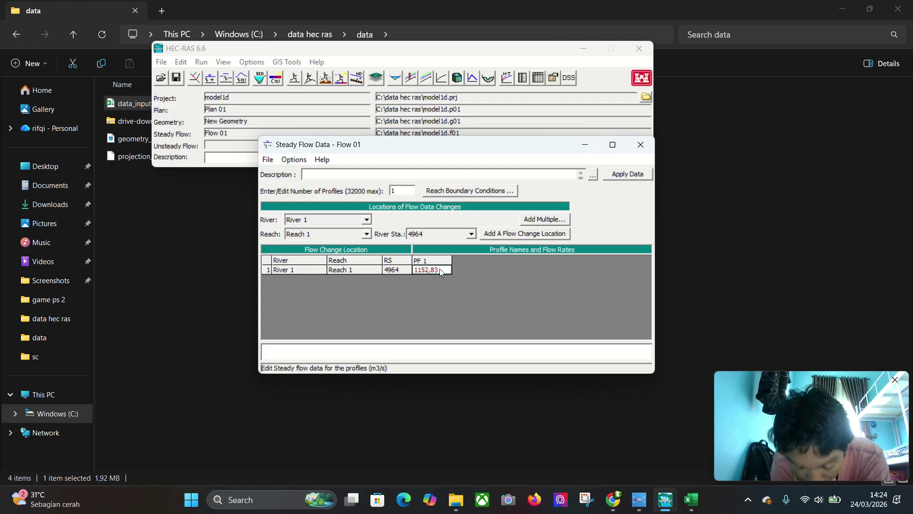
Set the number of steady flow profiles to 3
left_click(398, 190)
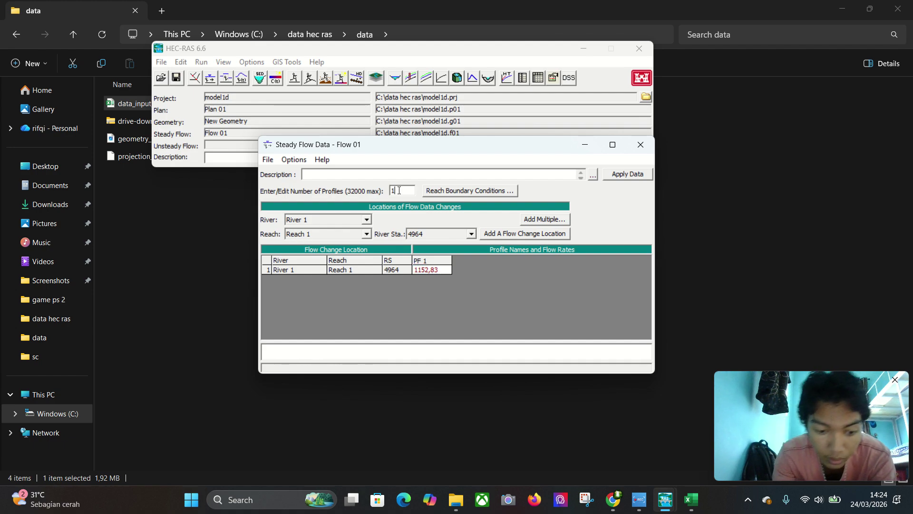
key("BackSpace")
type("3")
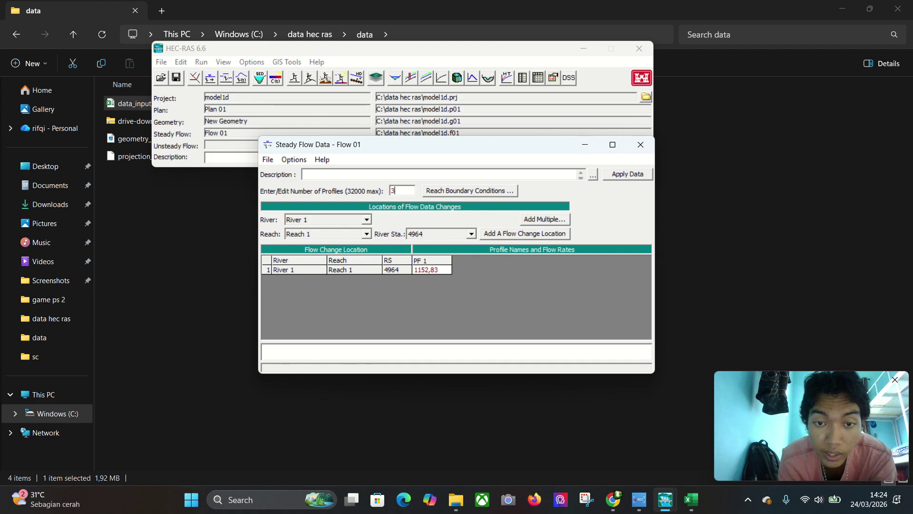
left_click(464, 189)
left_click(567, 322)
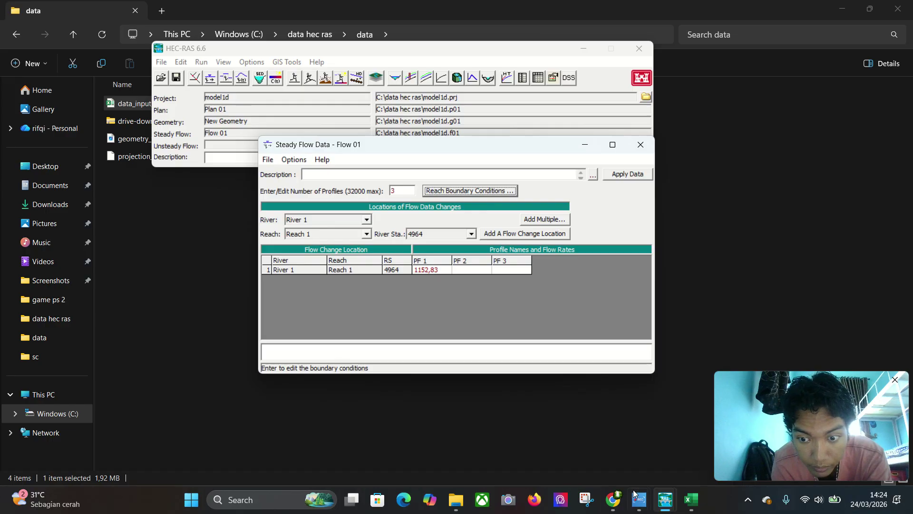
Copy the Q10 discharge, 1537,11, from the Excel steady flow table into the PF 2 flow at river station 4964
left_click(691, 499)
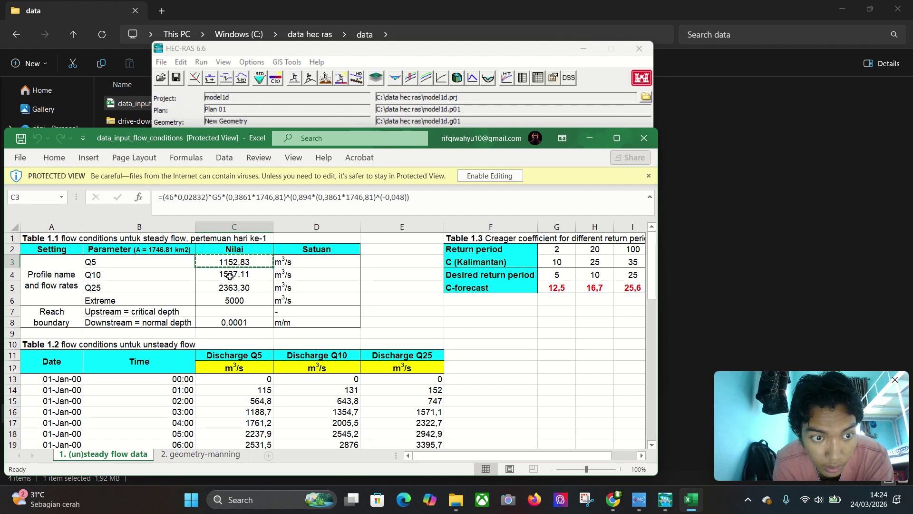
mouse_move(242, 275)
left_mouse_down()
mouse_move(240, 287)
mouse_move(242, 275)
left_mouse_up()
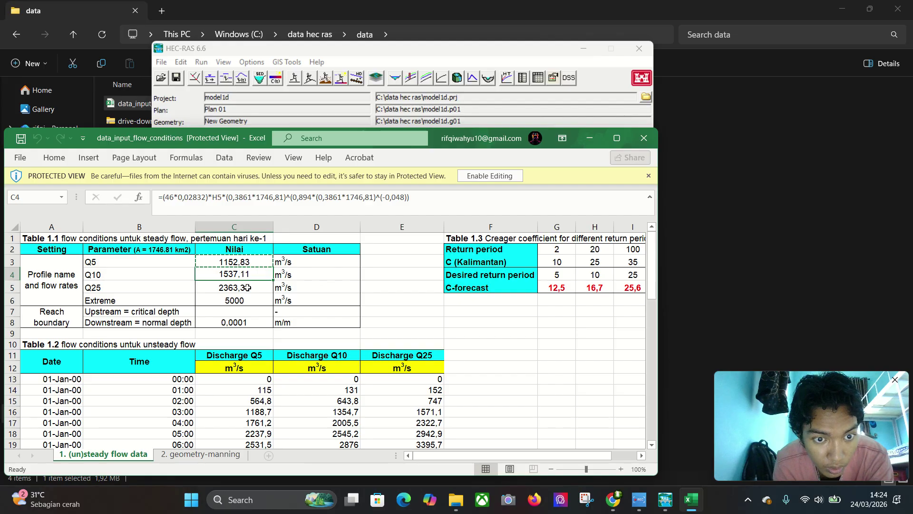
key("ctrl+c")
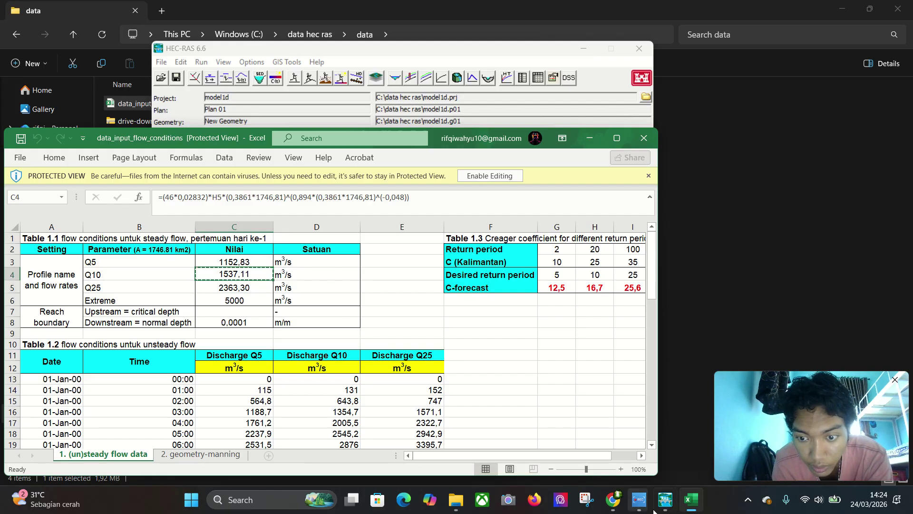
left_click(530, 52)
left_click_drag(529, 52, 614, 43)
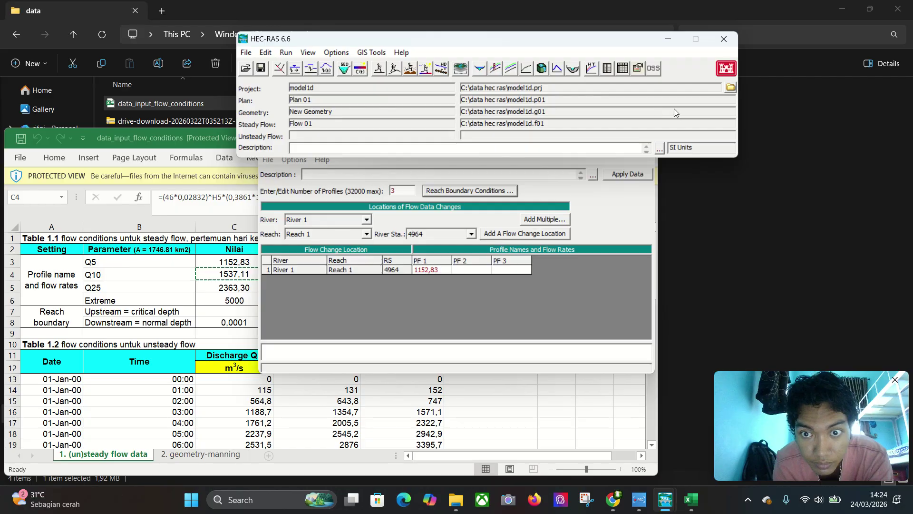
left_click(549, 173)
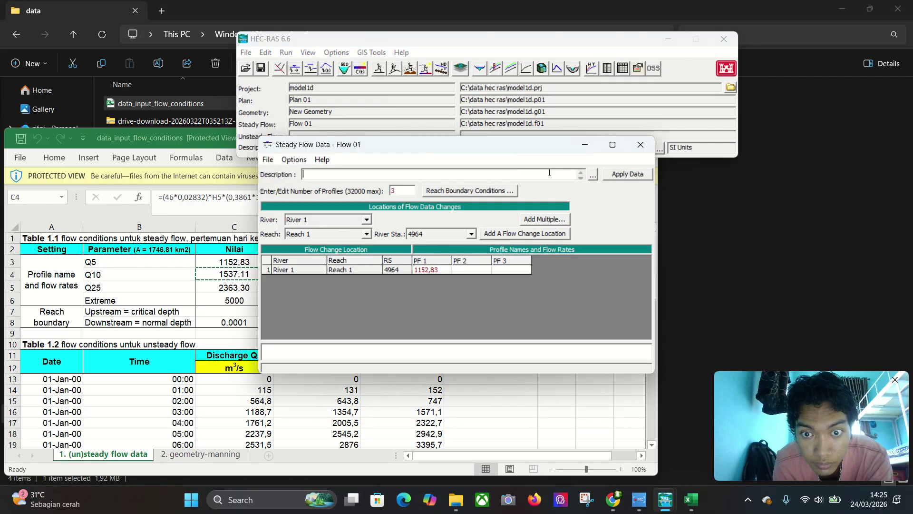
left_click(473, 269)
key("ctrl+v")
Copy the Q25 discharge, 2363,30, from the Excel steady flow table into the PF 3 flow at river station 4964
left_click(236, 289)
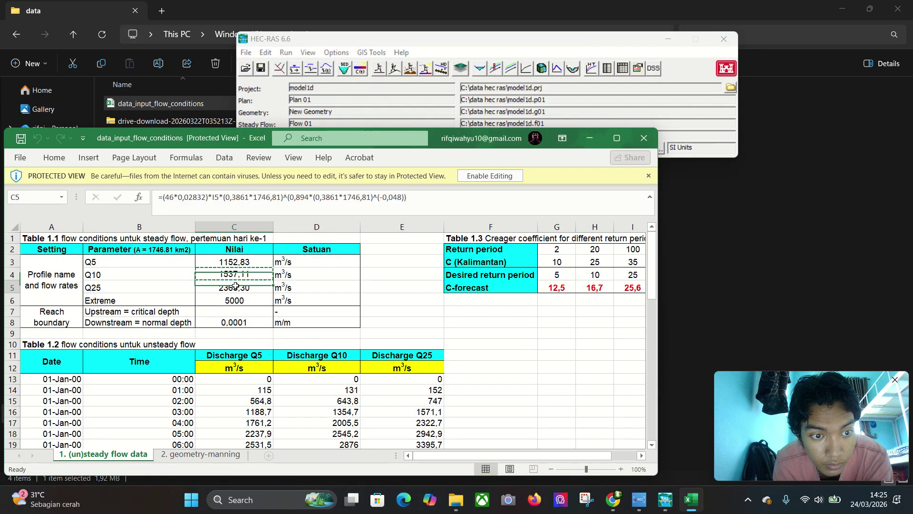
key("ctrl+c")
left_click(691, 501)
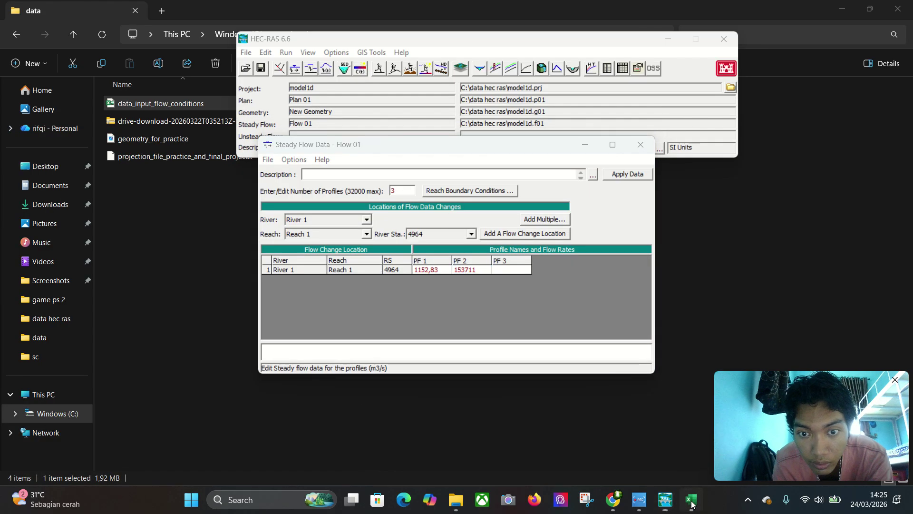
left_click(690, 500)
left_click(690, 501)
left_click(511, 269)
key("ctrl+v")
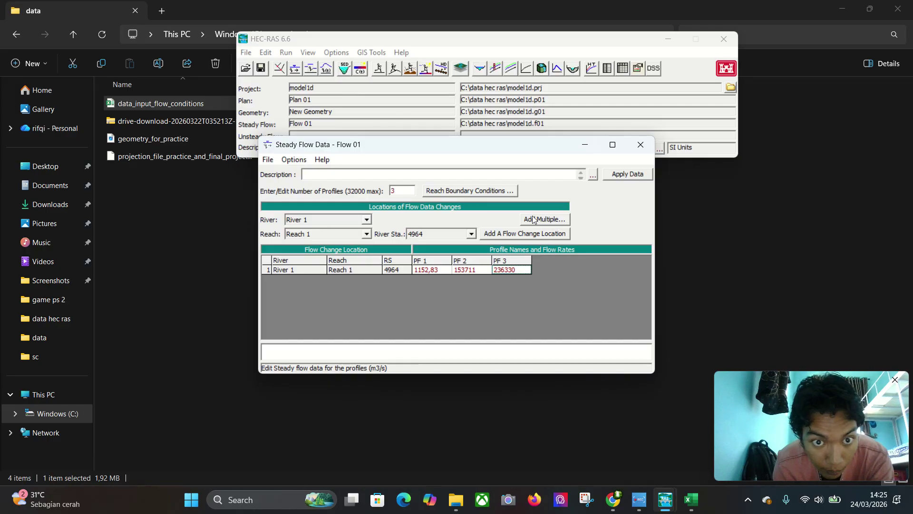
Open the profile name editor for the steady flow data and rename profile 1 as q5
left_click(294, 160)
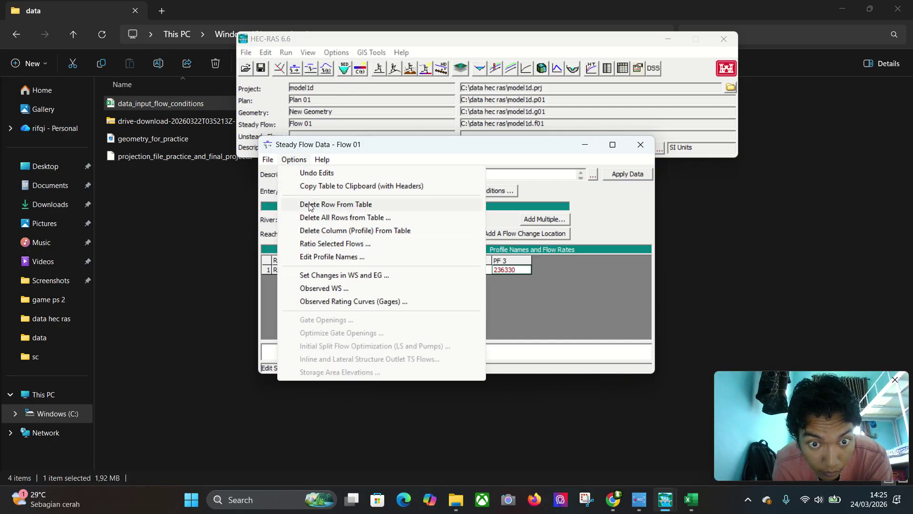
left_click(318, 257)
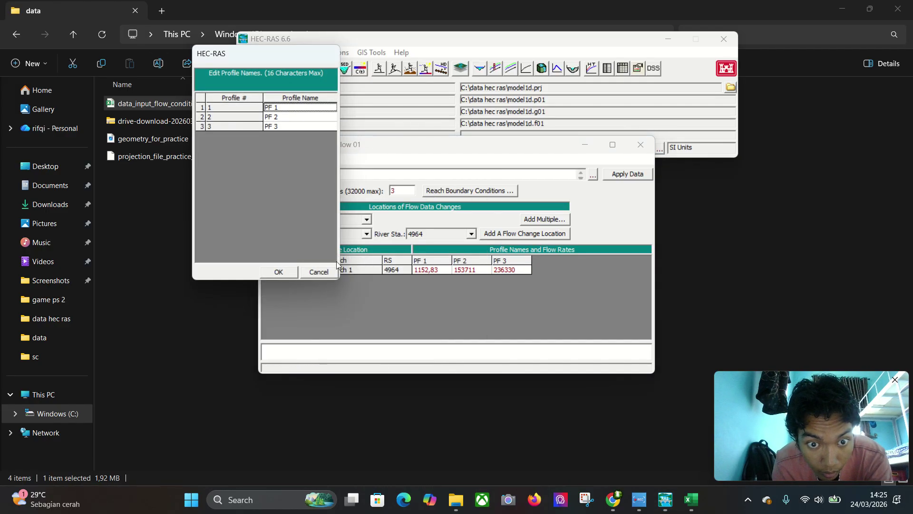
left_click(279, 107)
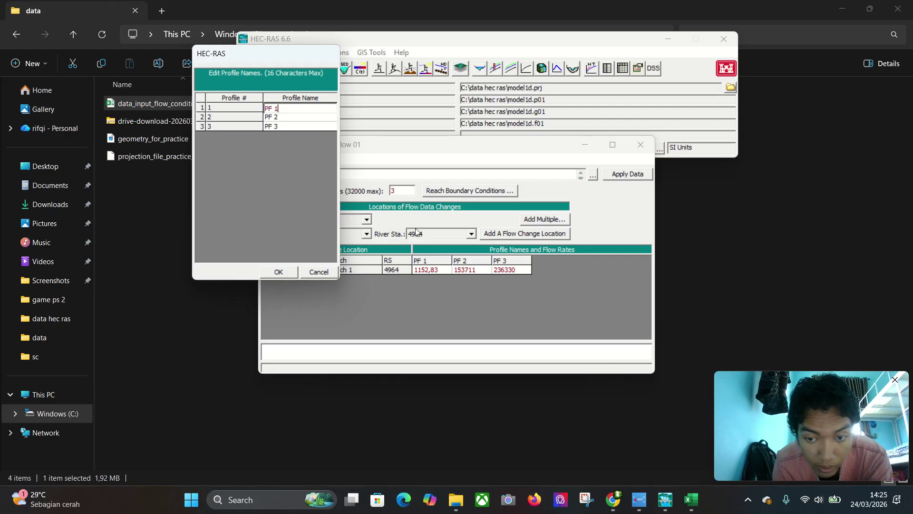
mouse_move(691, 499)
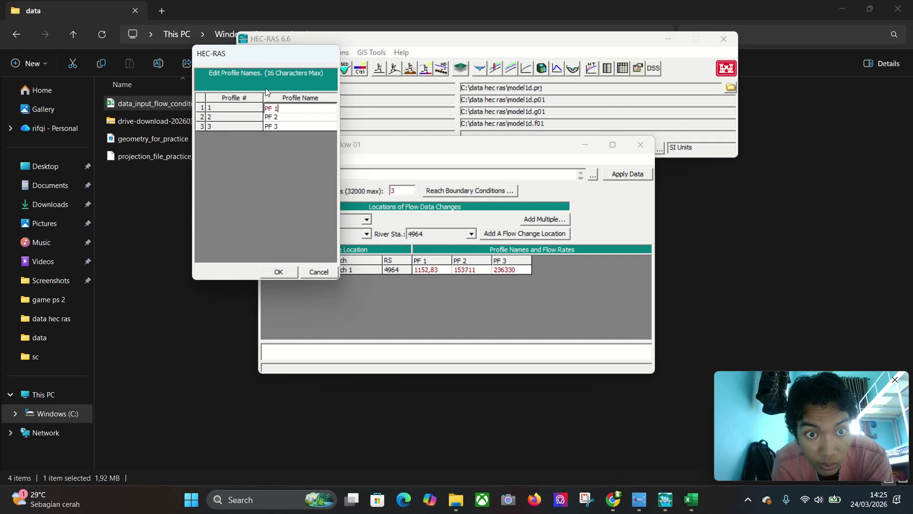
key("BackSpace")
key("BackSpace")
key("BackSpace")
key("BackSpace")
type("q5")
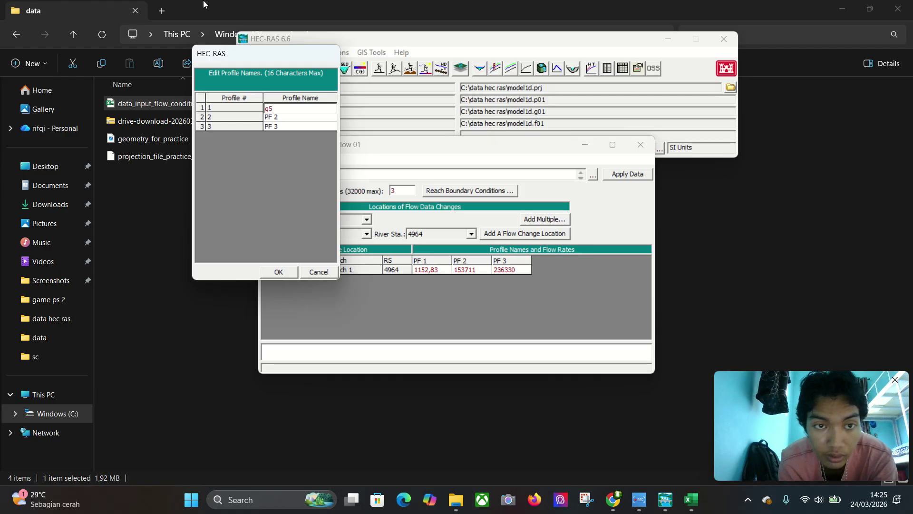
Rename profile 2 as q10 in the profile names table
left_click(298, 119)
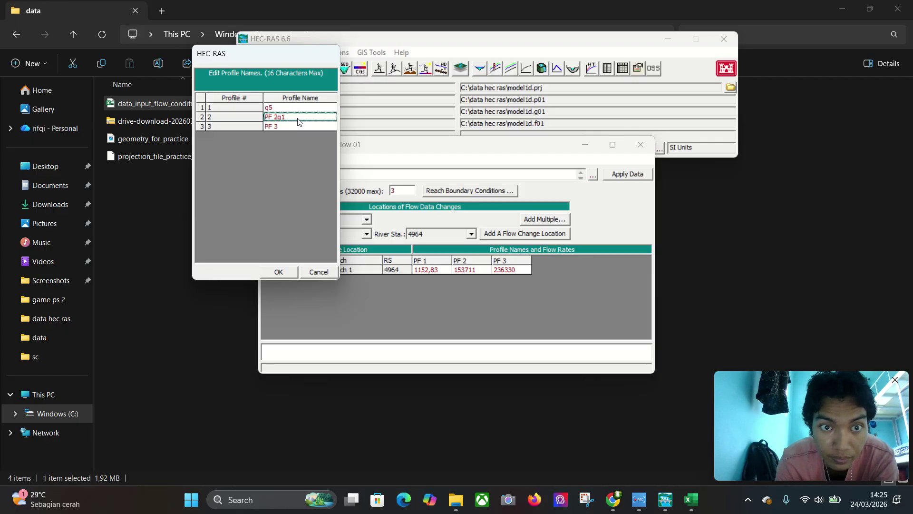
key("BackSpace")
key("BackSpace")
key("BackSpace")
key("BackSpace")
key("BackSpace")
key("BackSpace")
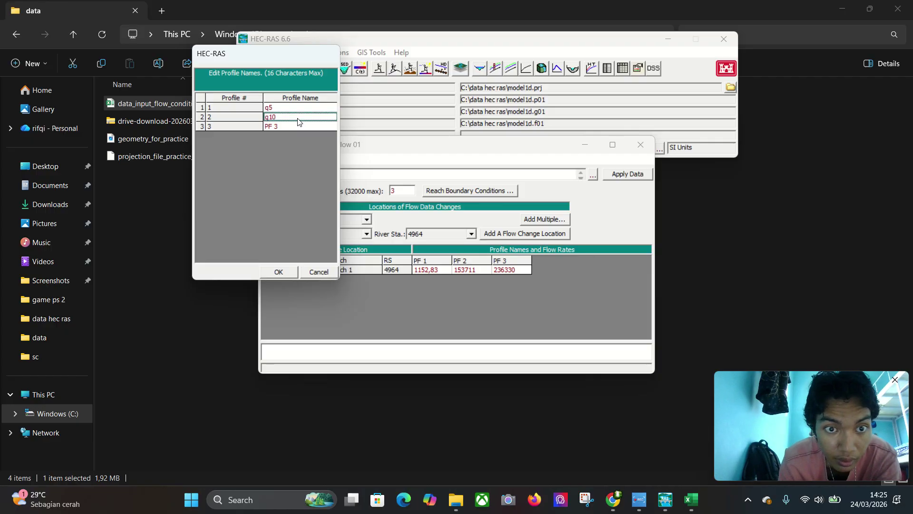
Rename profile 3 as 125 and accept the edited profile names
left_click(306, 126)
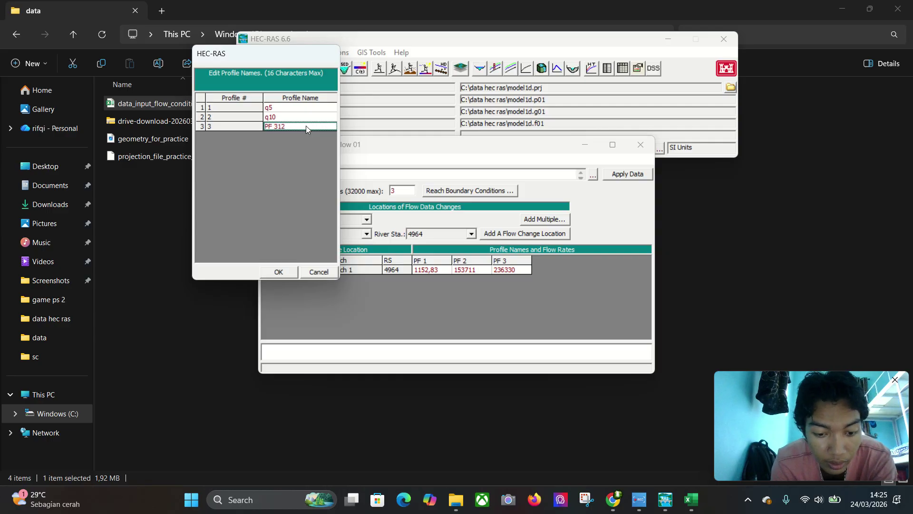
key("BackSpace")
key("BackSpace")
key("BackSpace")
key("BackSpace")
key("BackSpace")
key("BackSpace")
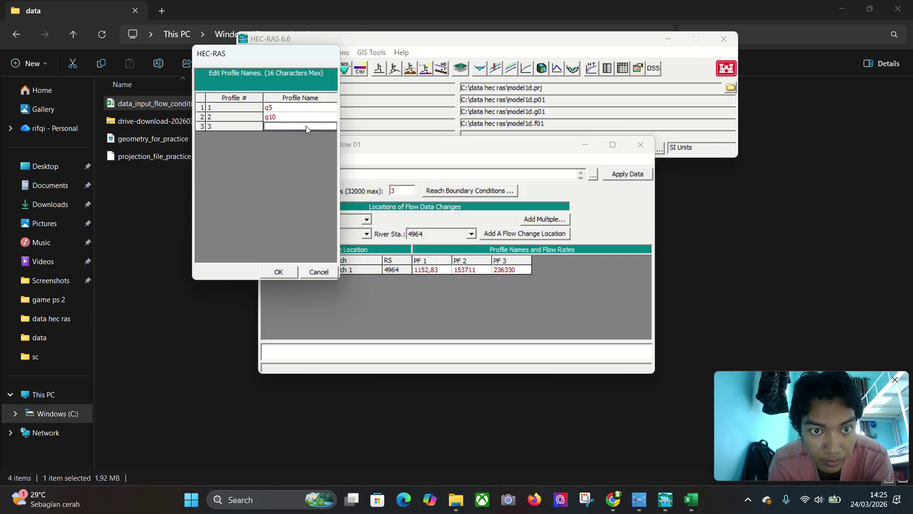
type("125")
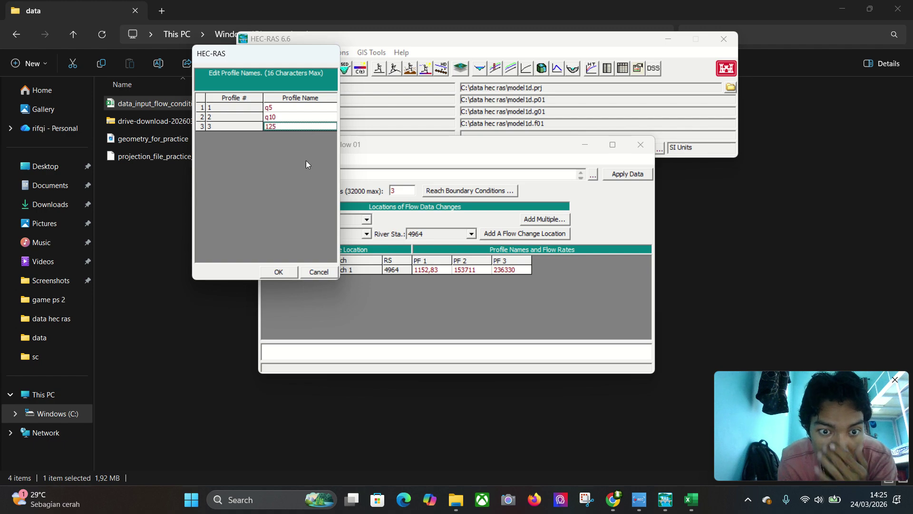
left_click(282, 275)
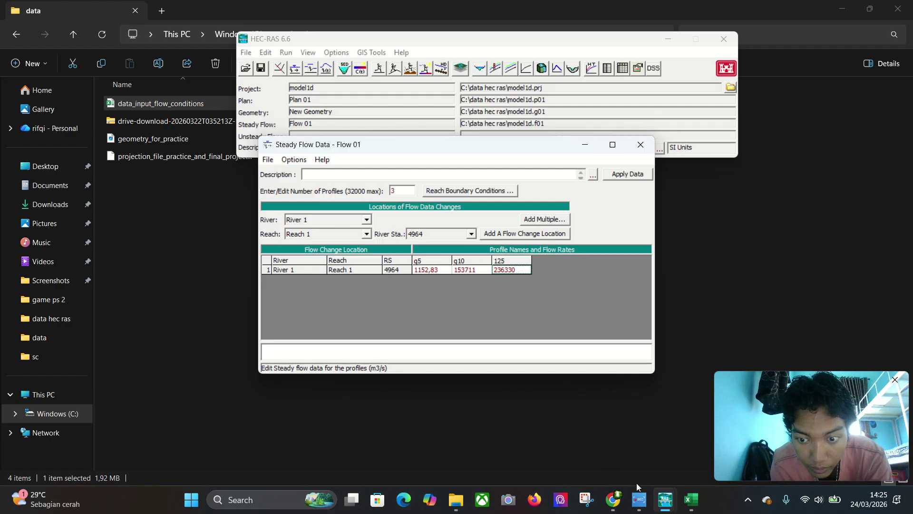
Check the Q25 discharge in the Excel workbook and correct the third profile's flow at river station 4964 to 2363.30
left_click(687, 501)
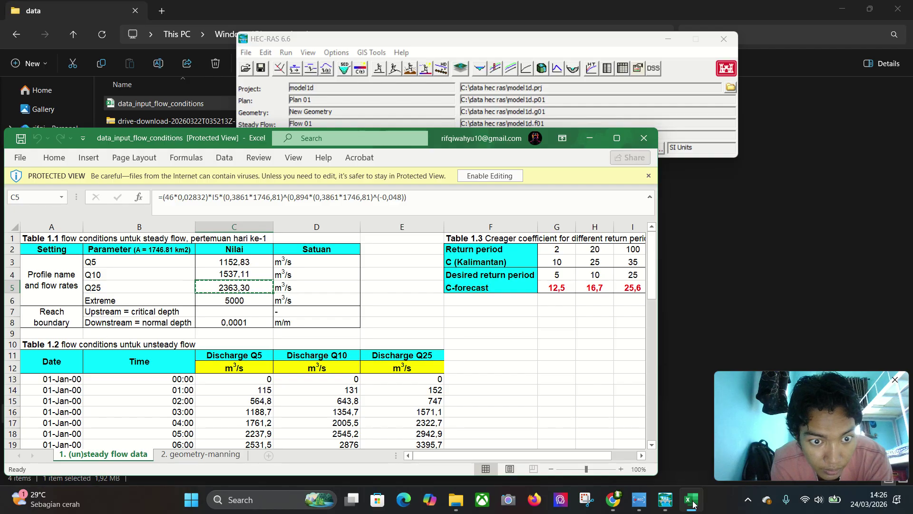
left_click(690, 500)
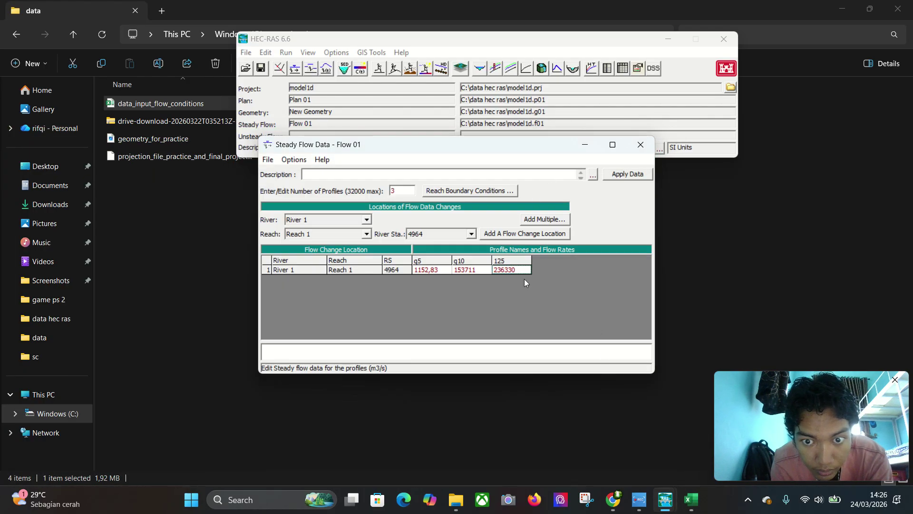
left_click(508, 269)
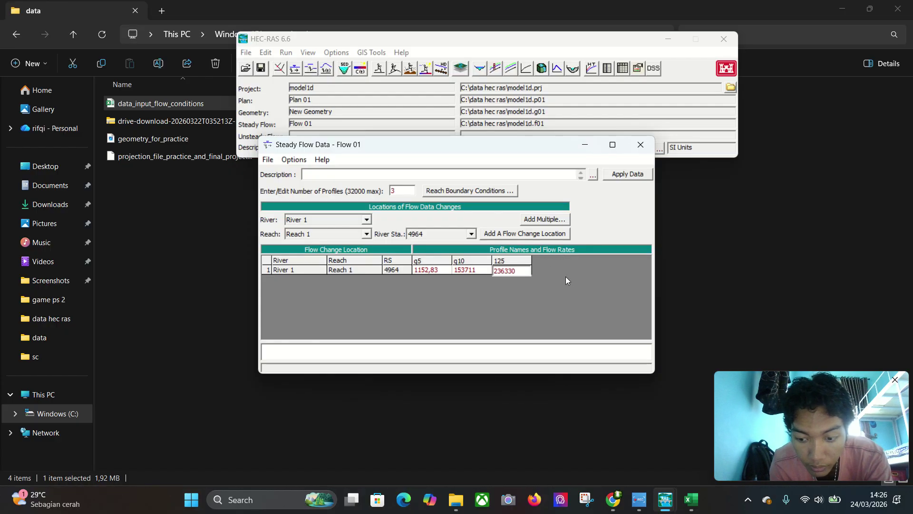
key("Right")
key("Right")
key("BackSpace")
key("BackSpace")
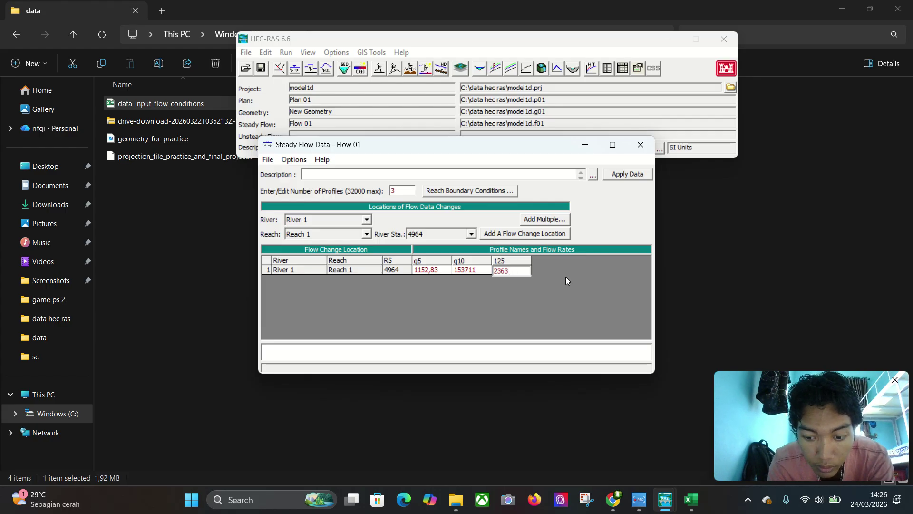
type(".3")
key("Return")
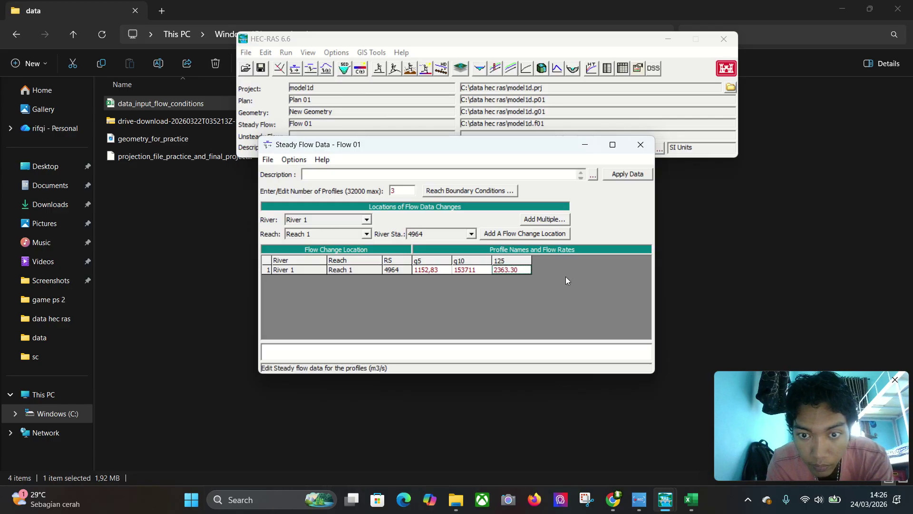
Correct the q5 flow at river station 4964 to 1152.83, using a decimal point
left_click(418, 270)
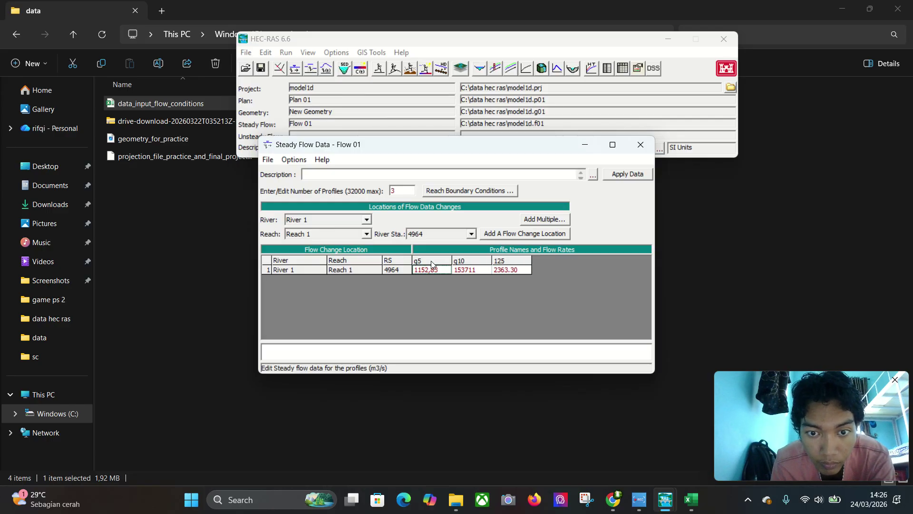
left_click(430, 270)
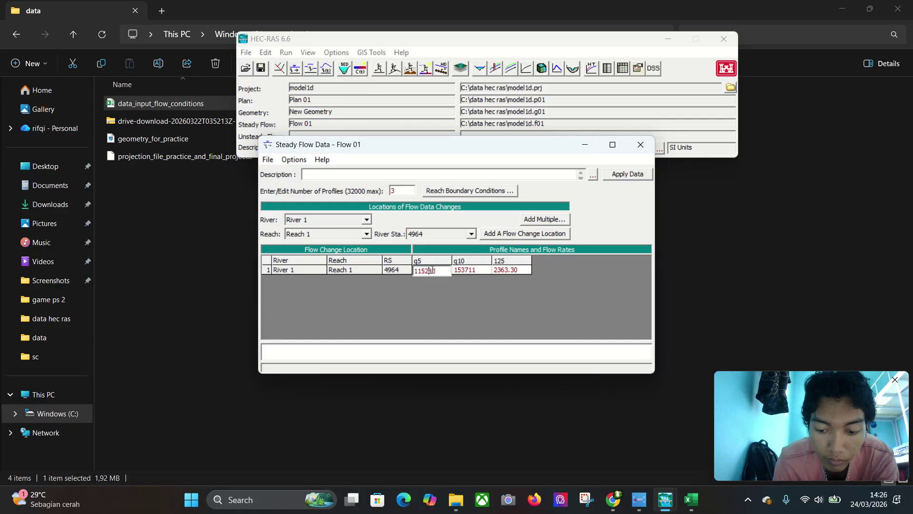
key("BackSpace")
type(".")
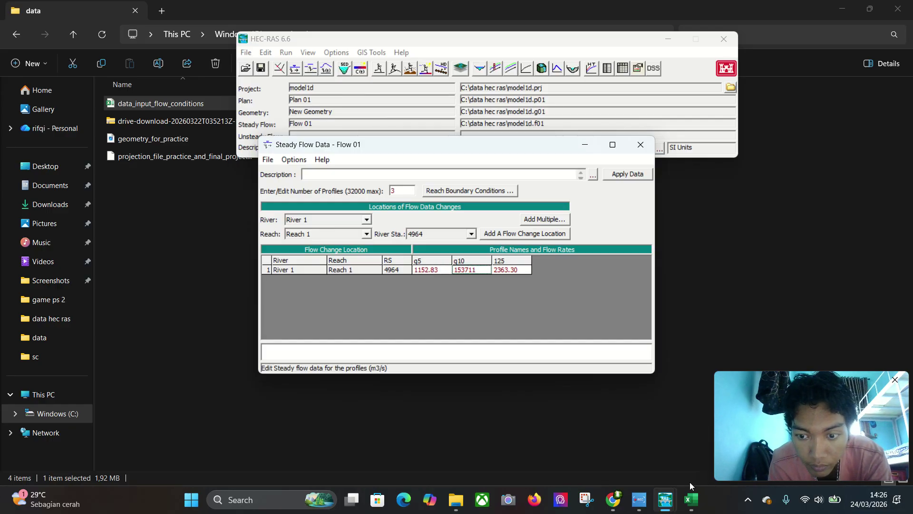
Check the Excel workbook and correct the q10 flow at river station 4964 to 1537.11
left_click(687, 489)
left_click(687, 487)
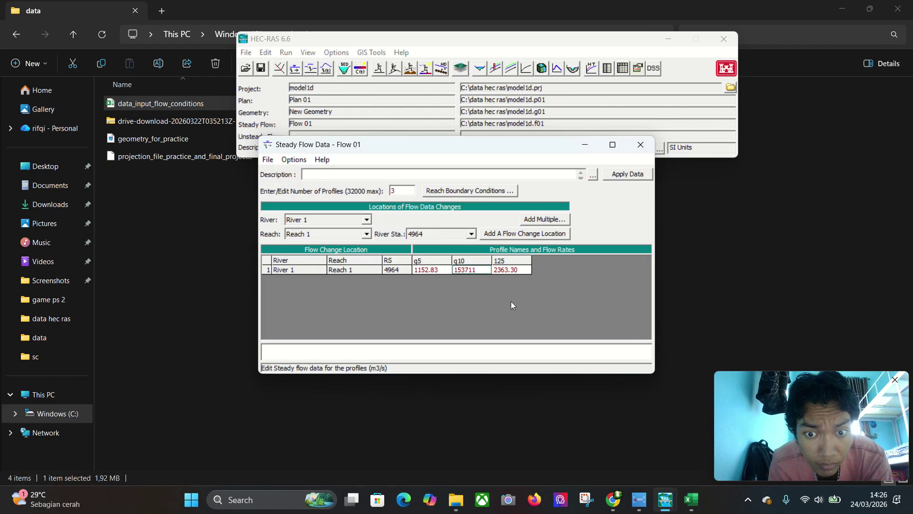
left_click(470, 270)
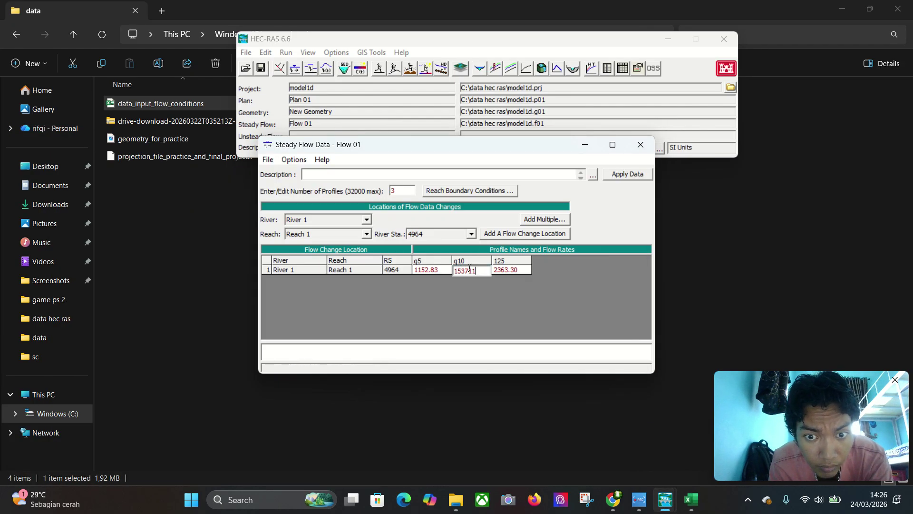
type(".")
key("Return")
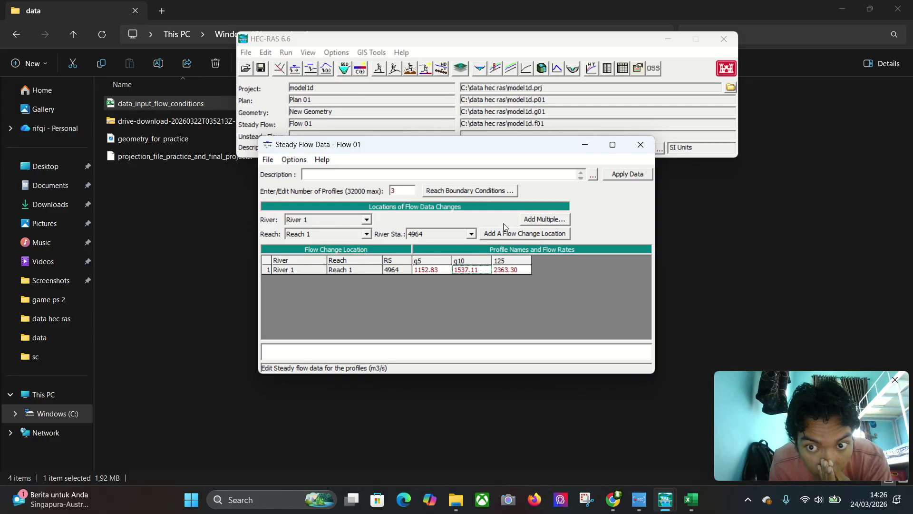
left_click(525, 234)
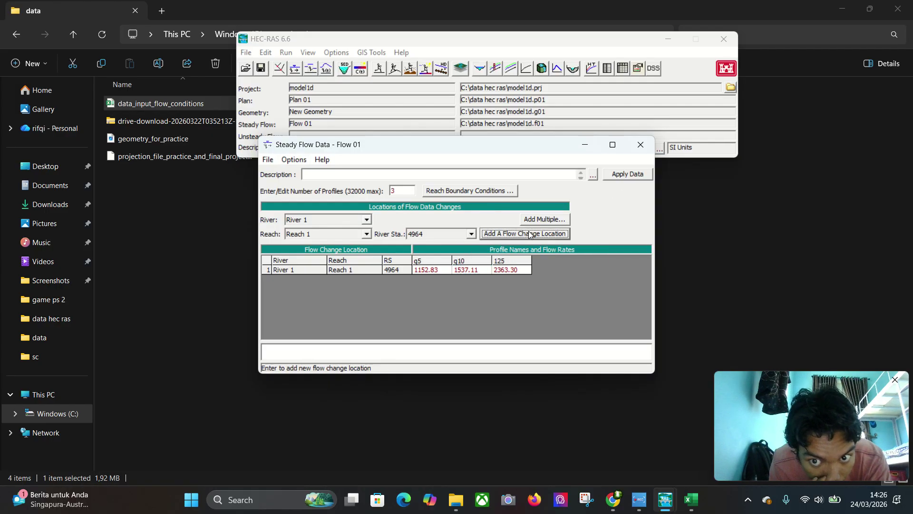
left_click(294, 160)
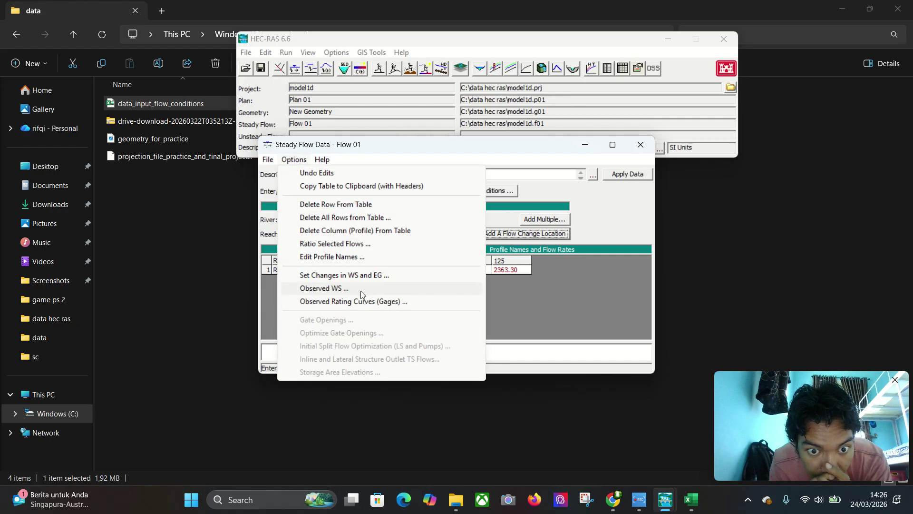
left_click(569, 254)
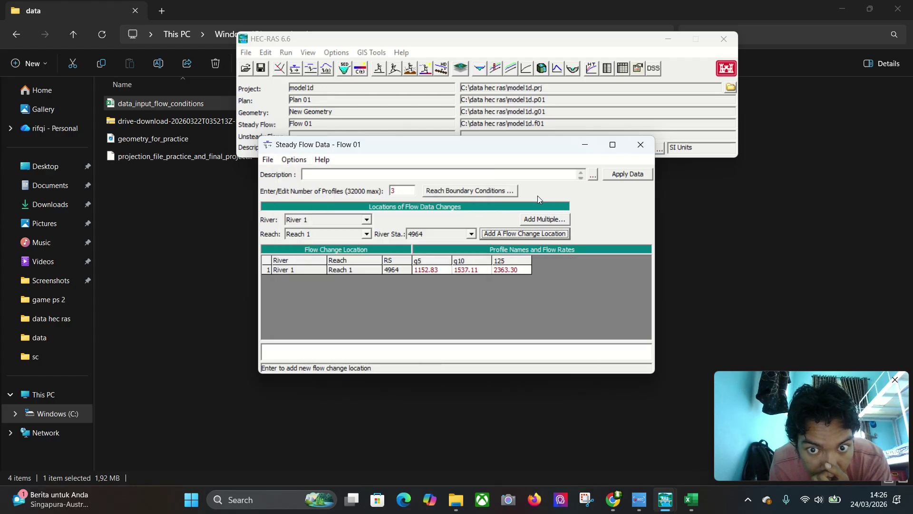
Open the reach boundary conditions and set Reach 1's upstream boundary to normal depth with slope 0.001 for all profiles
left_click(492, 191)
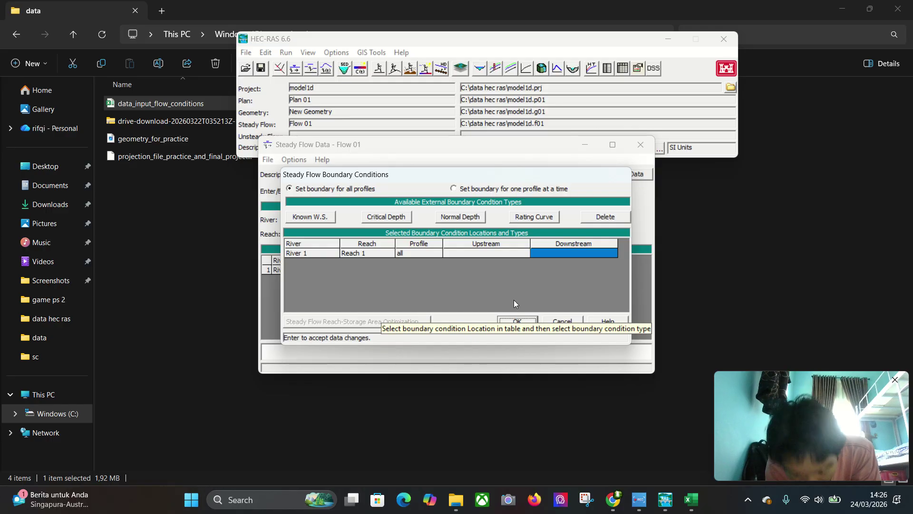
left_click(506, 253)
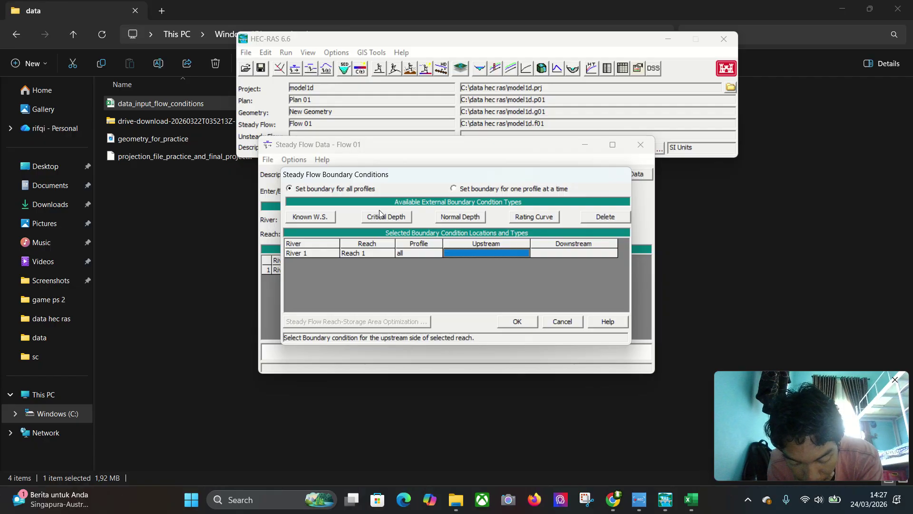
left_click(460, 216)
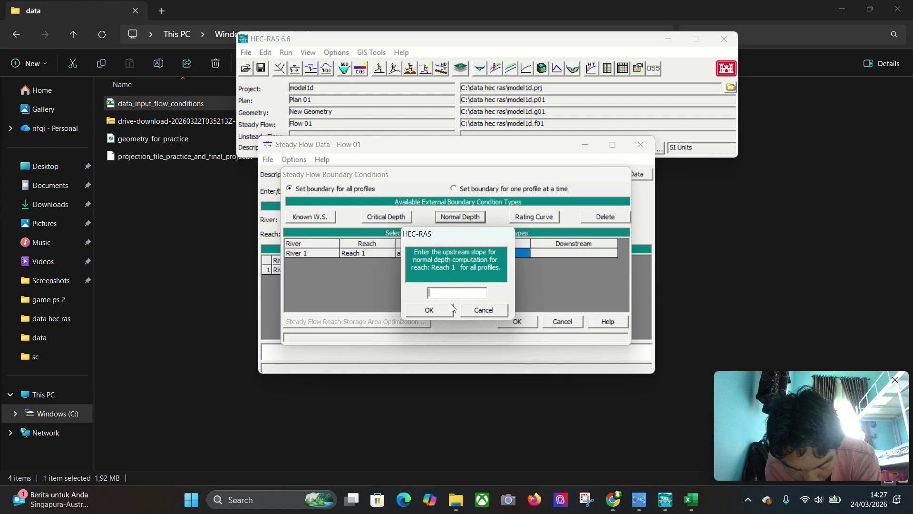
type("0.")
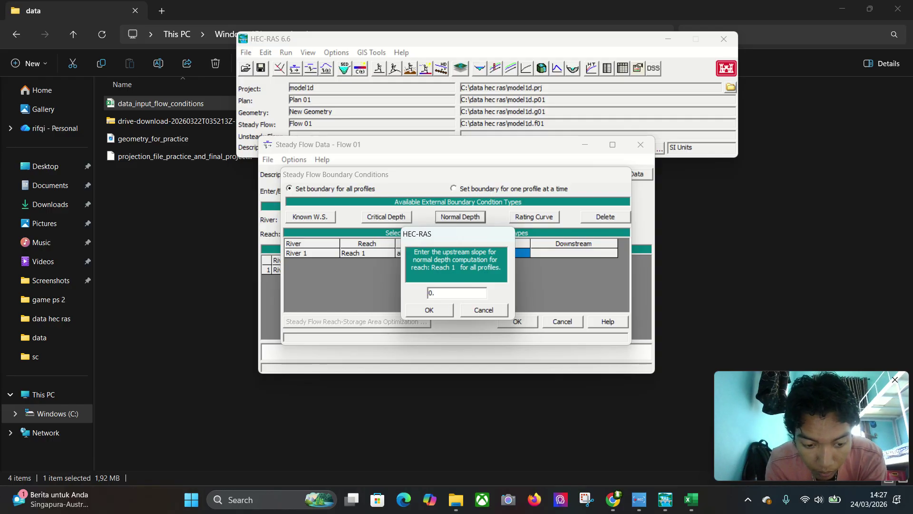
type("001")
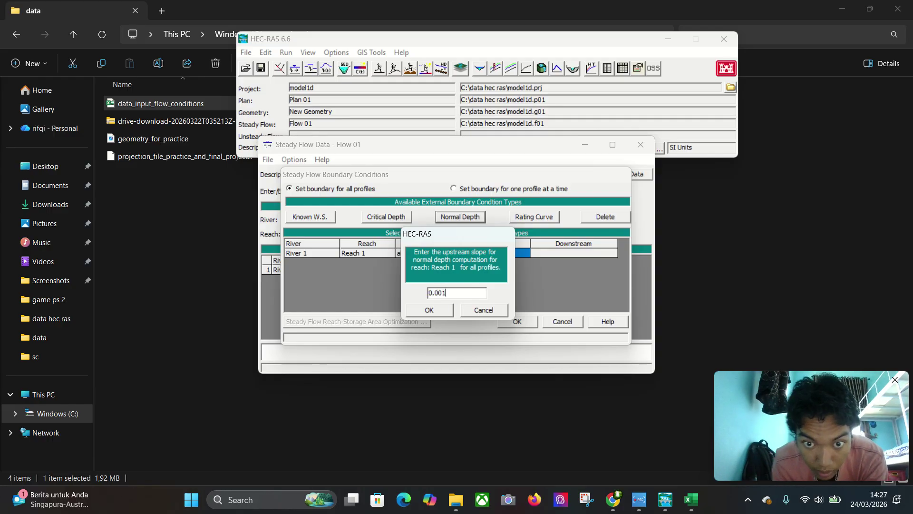
left_click(434, 309)
Set Reach 1's downstream boundary to normal depth with slope 0.001 for all profiles and accept the boundary conditions
left_click(588, 255)
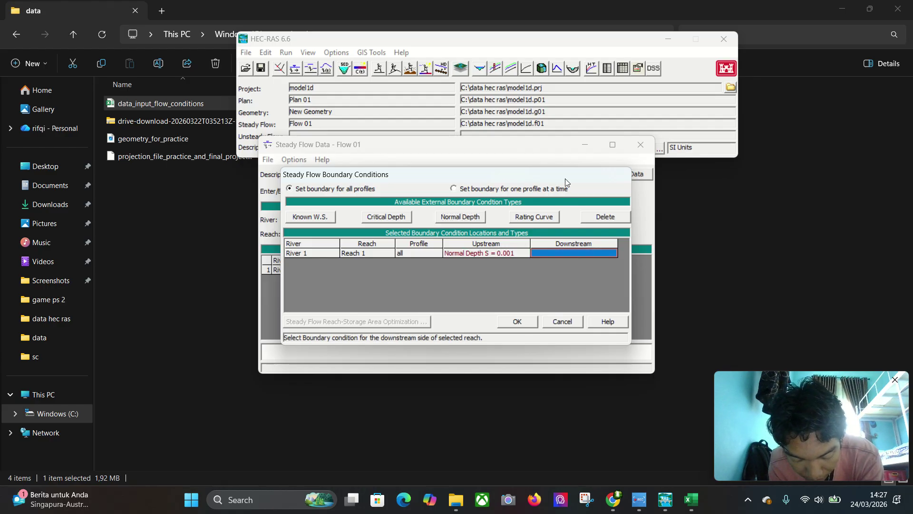
left_click(455, 219)
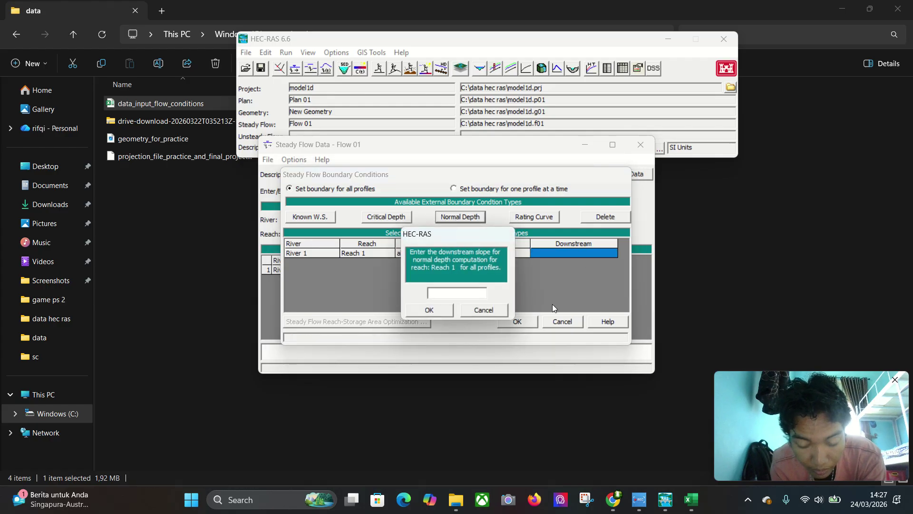
type("0.001")
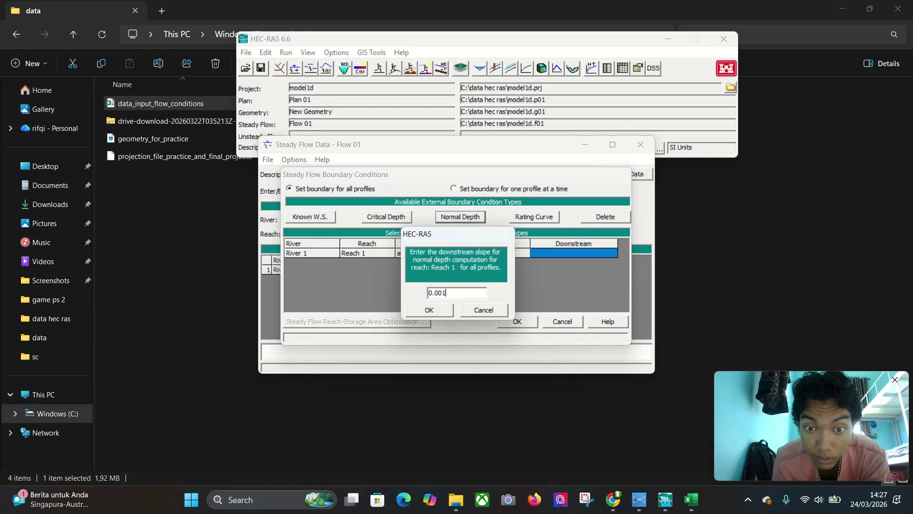
left_click(439, 313)
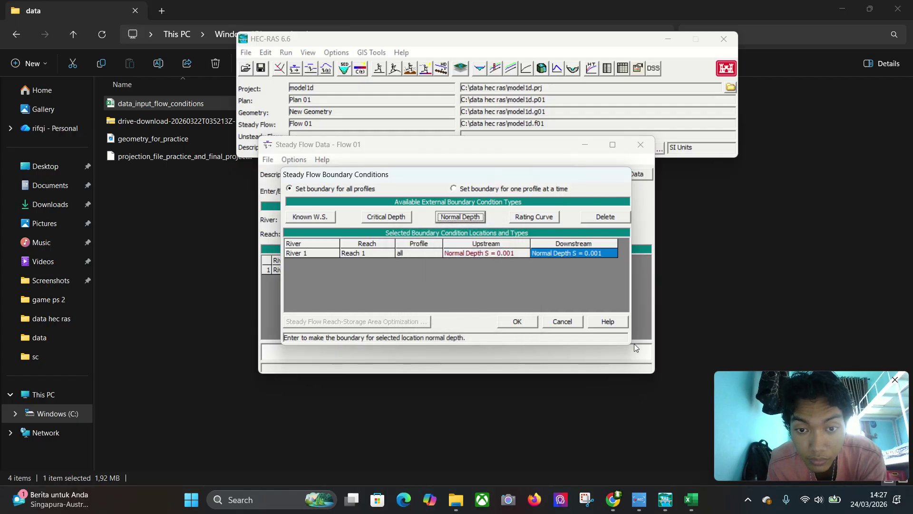
left_click(526, 324)
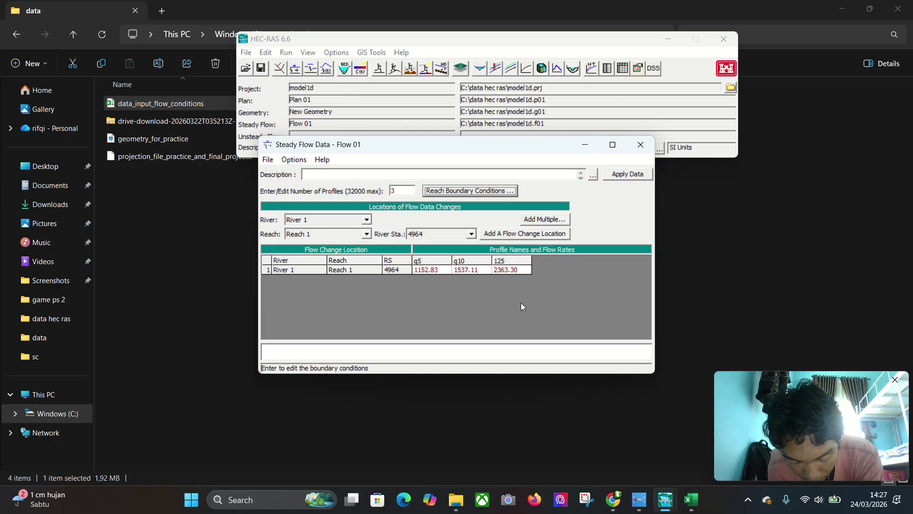
Save the steady flow data
left_click(269, 159)
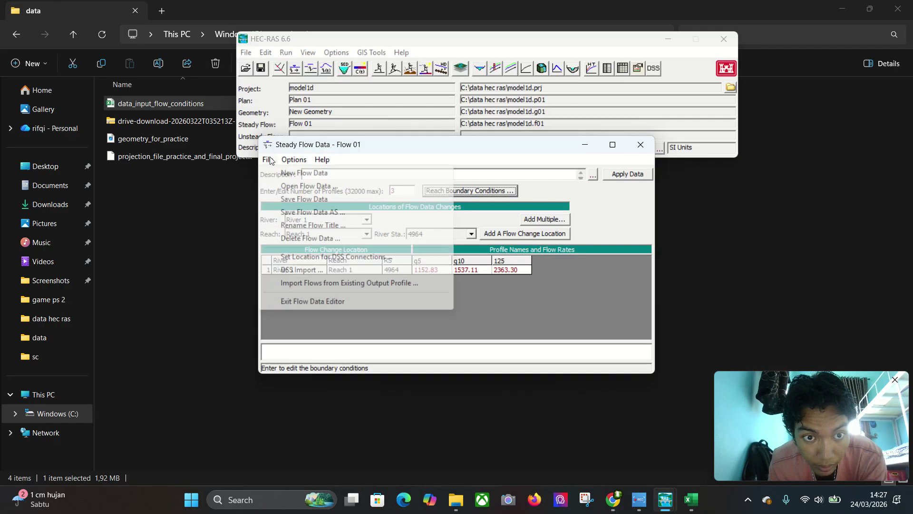
left_click(295, 202)
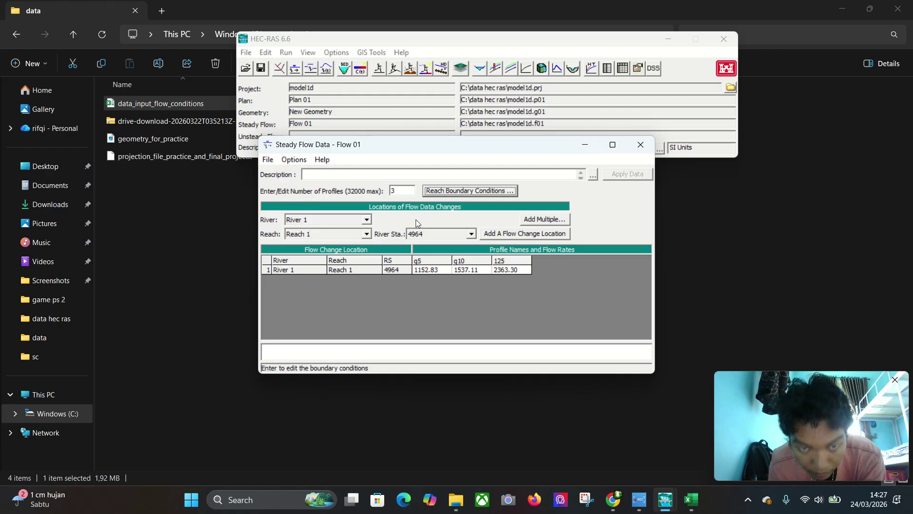
left_click(267, 160)
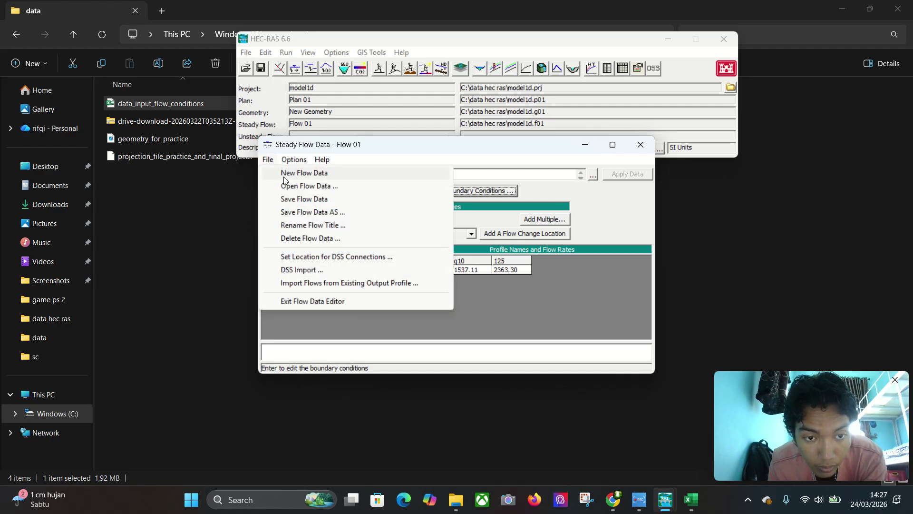
left_click(310, 212)
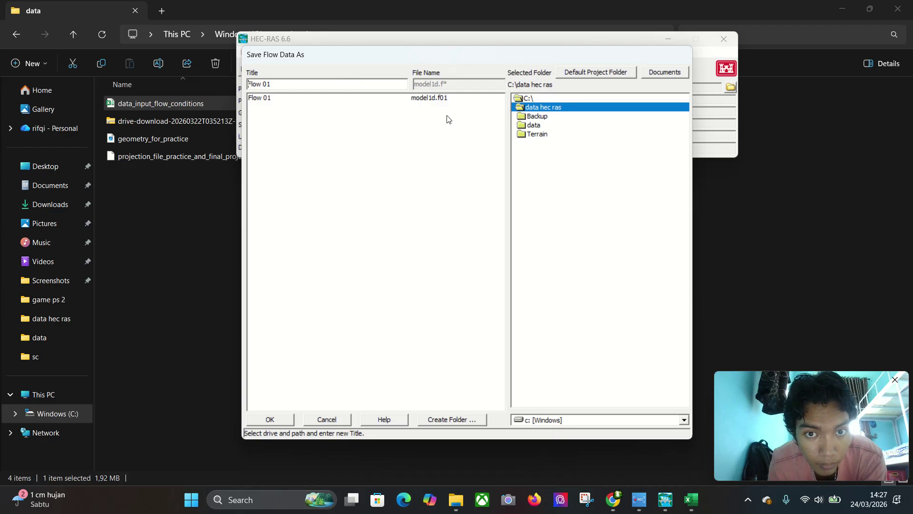
left_click(274, 418)
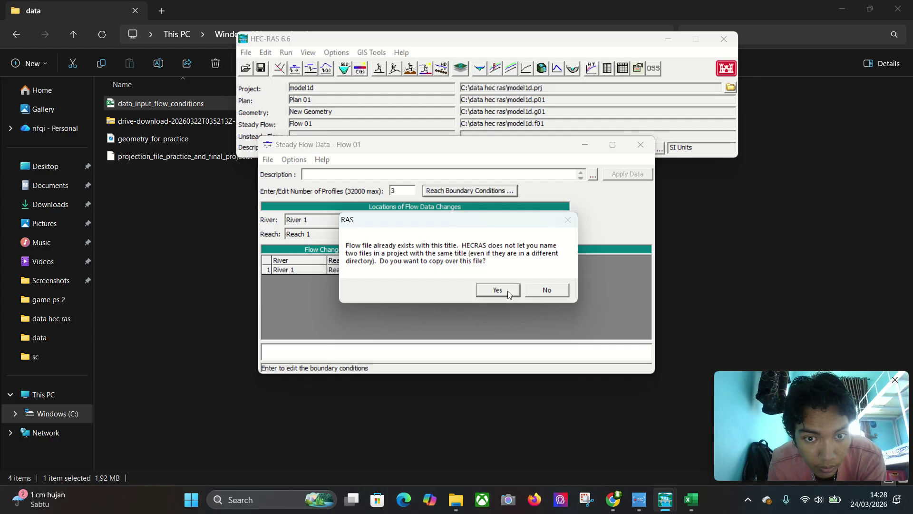
left_click(540, 291)
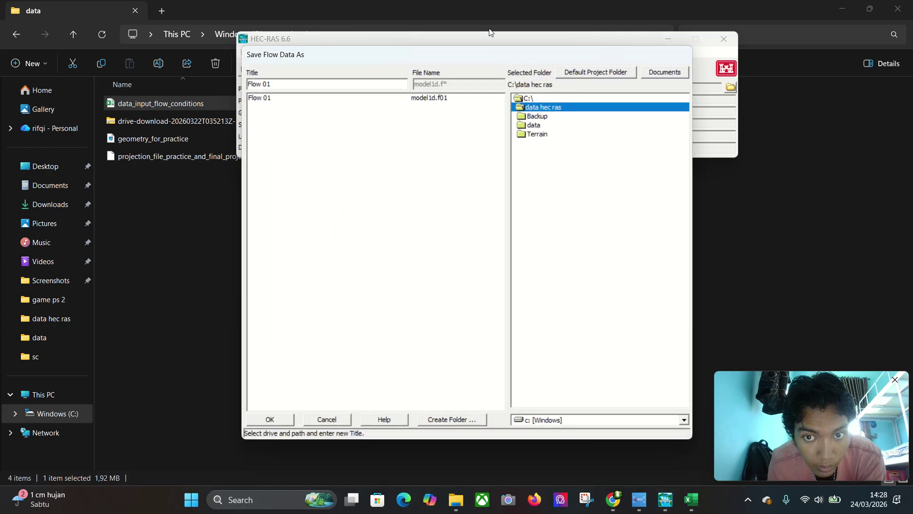
left_click(339, 422)
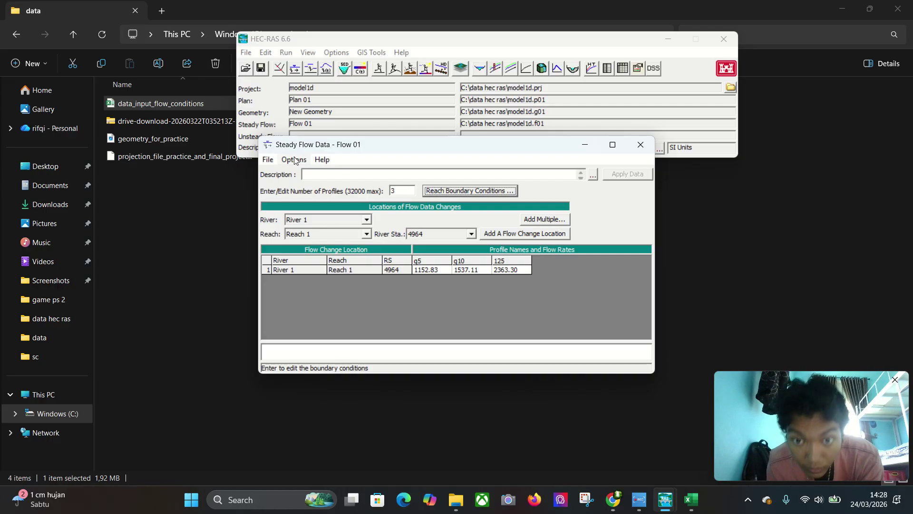
Save the flow data under its existing title again and close the steady flow editor
left_click(267, 159)
left_click(285, 198)
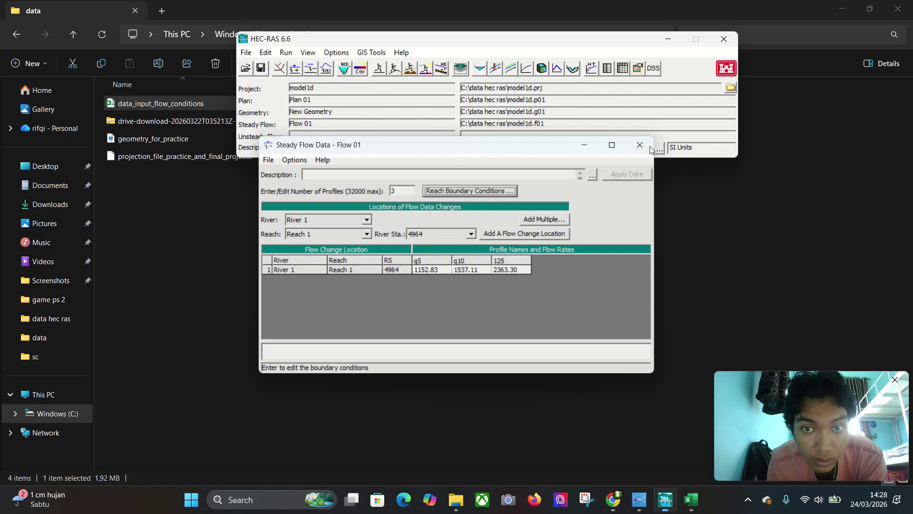
left_click(640, 145)
Compute the steady flow analysis for Plan 01 and close the computation and analysis windows
left_click(248, 52)
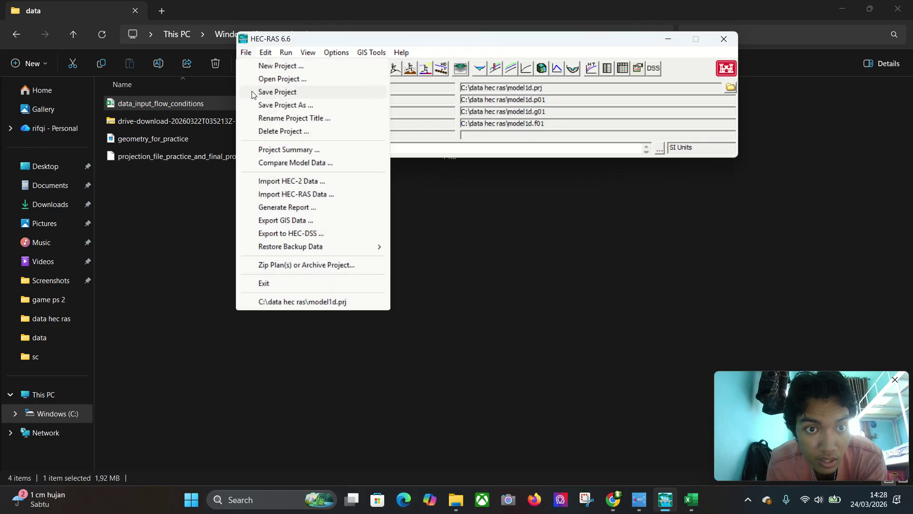
mouse_move(280, 56)
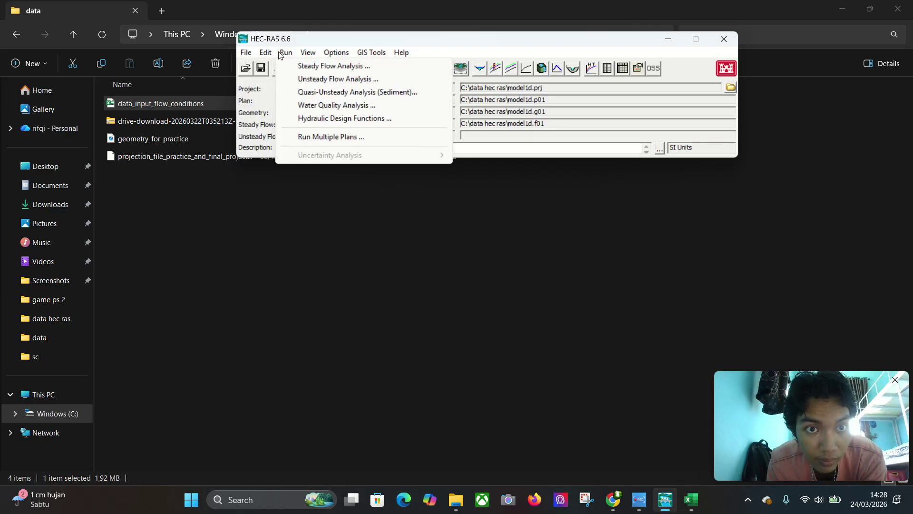
left_click(304, 66)
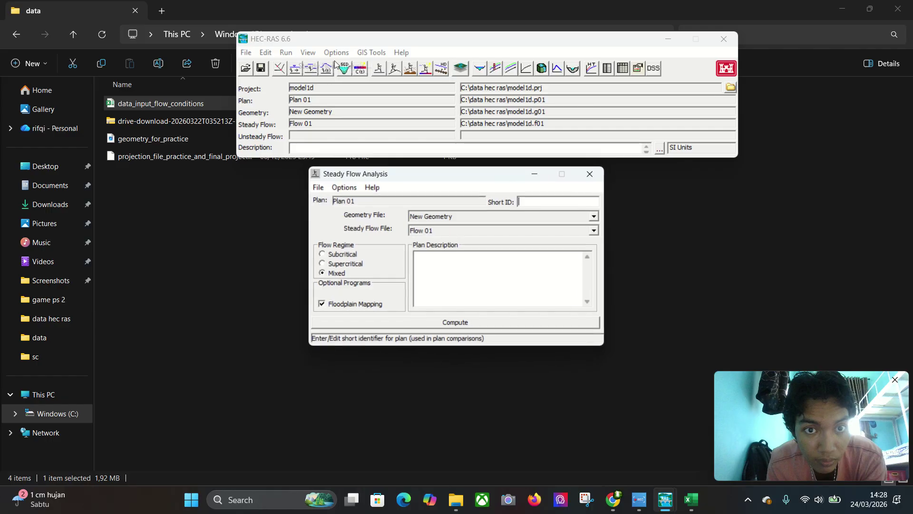
left_click(453, 323)
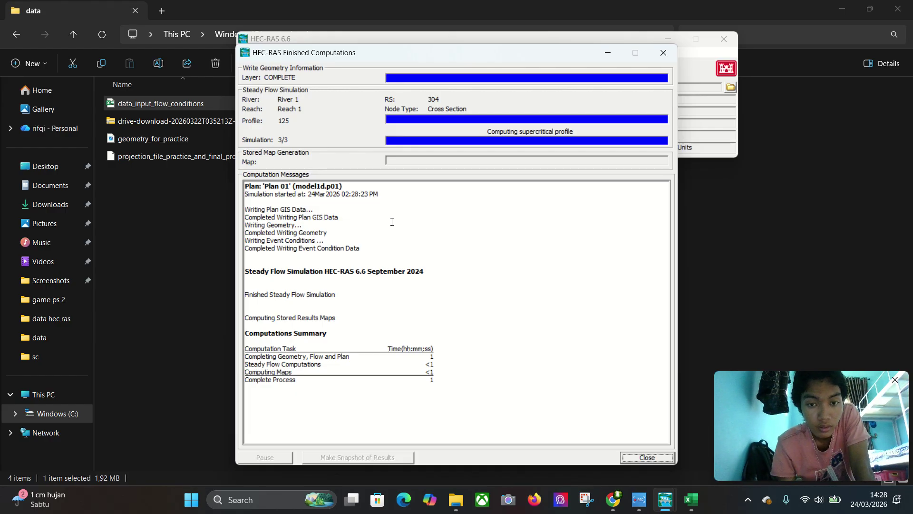
left_click(663, 458)
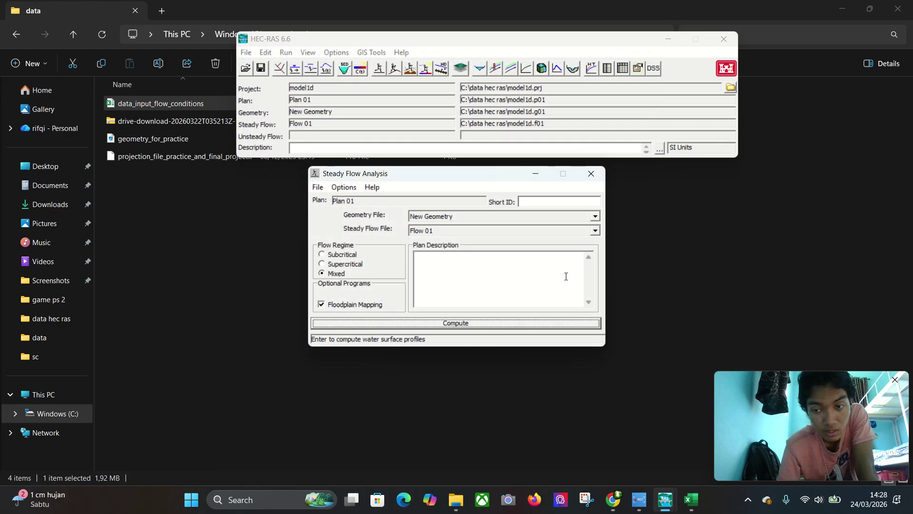
left_click(591, 173)
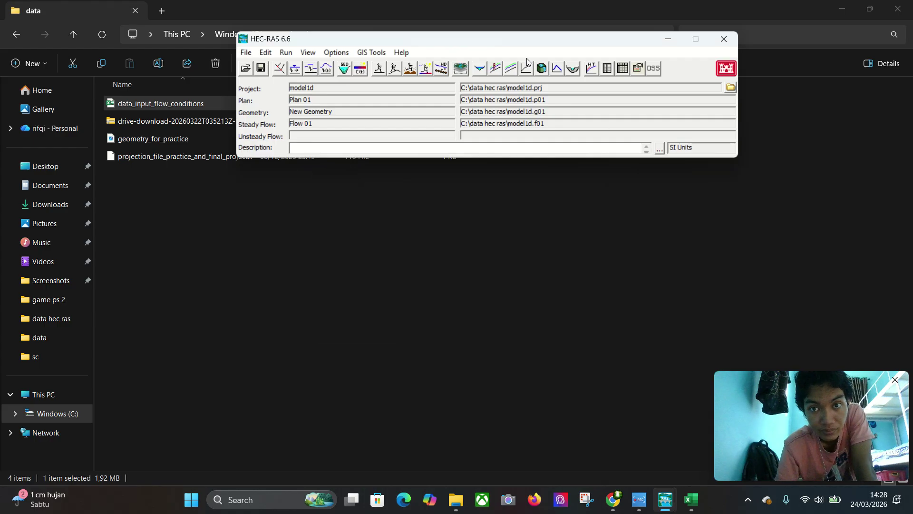
View the cross section at River 1, Reach 1, station 4964 and animate its water surface through the profiles
left_click(480, 69)
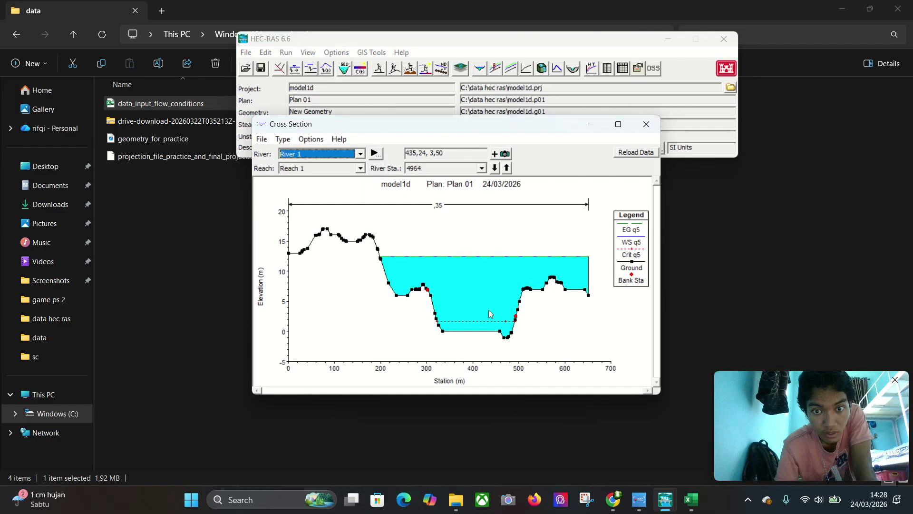
left_click(360, 167)
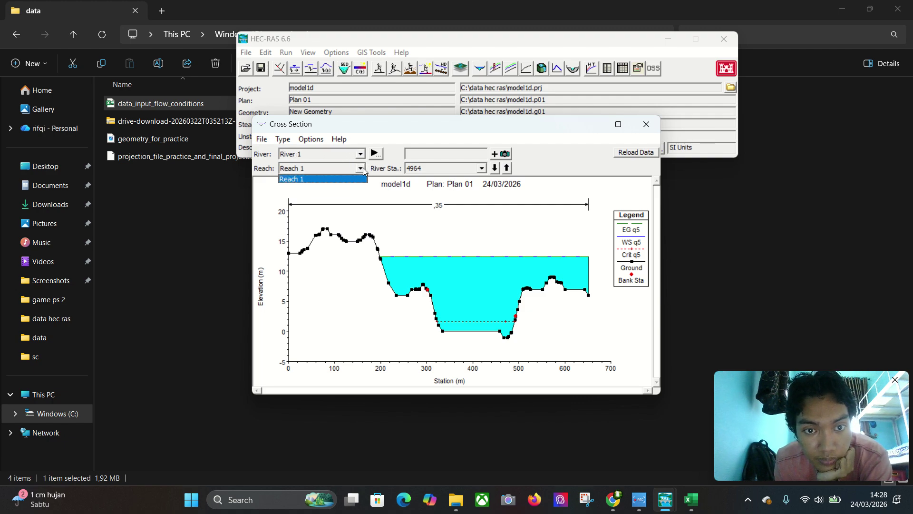
left_click(364, 176)
left_click(361, 153)
left_click(364, 162)
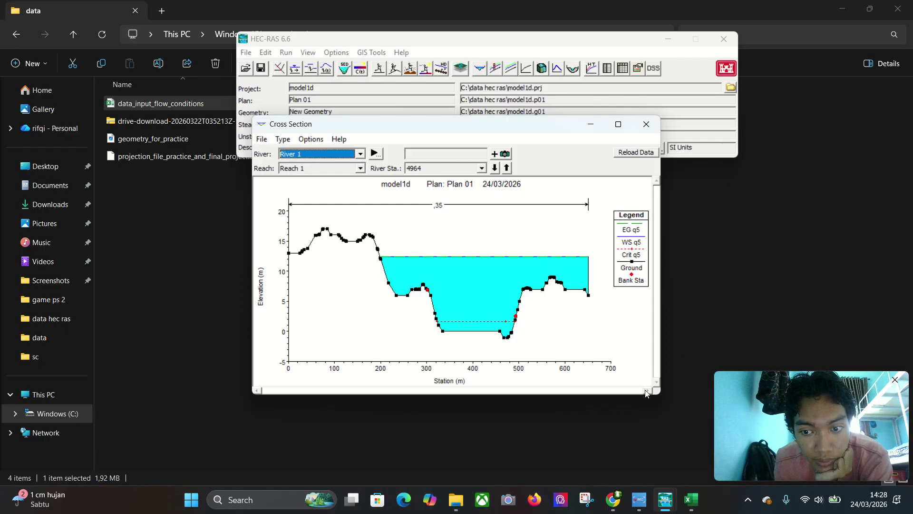
left_click(375, 153)
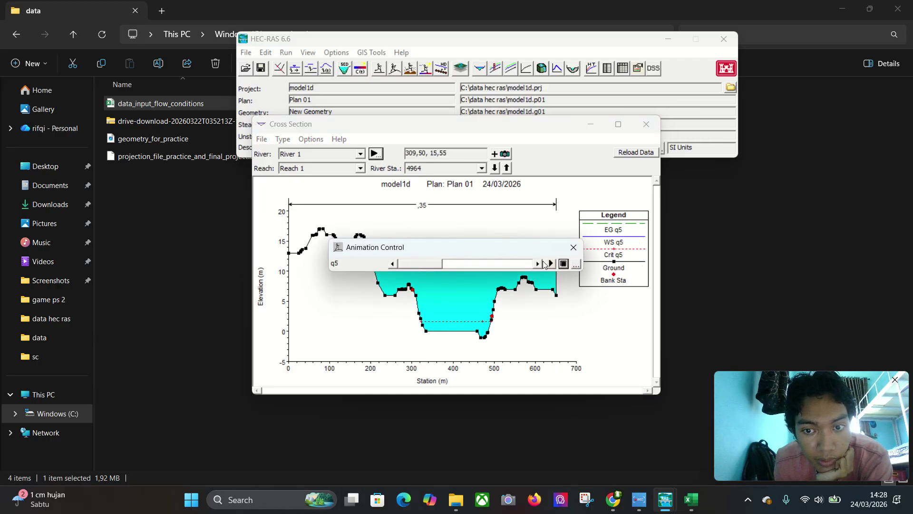
left_click(550, 264)
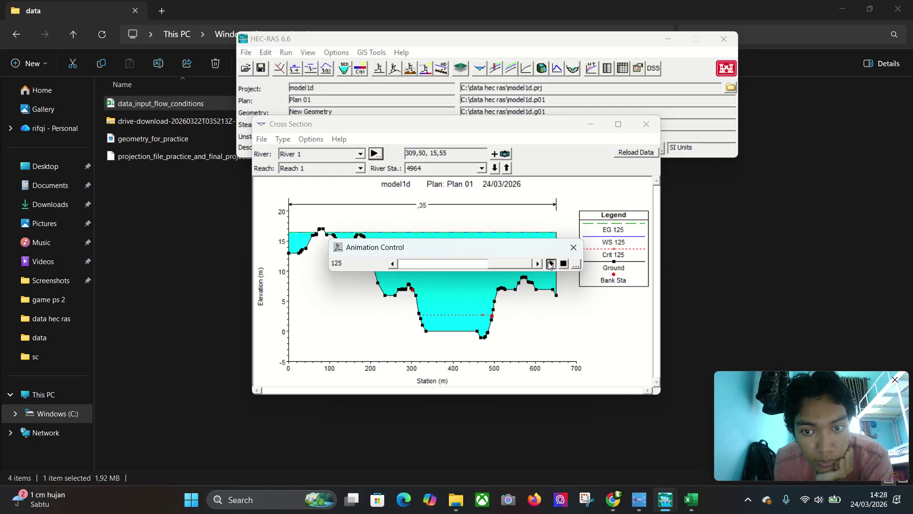
left_click(573, 247)
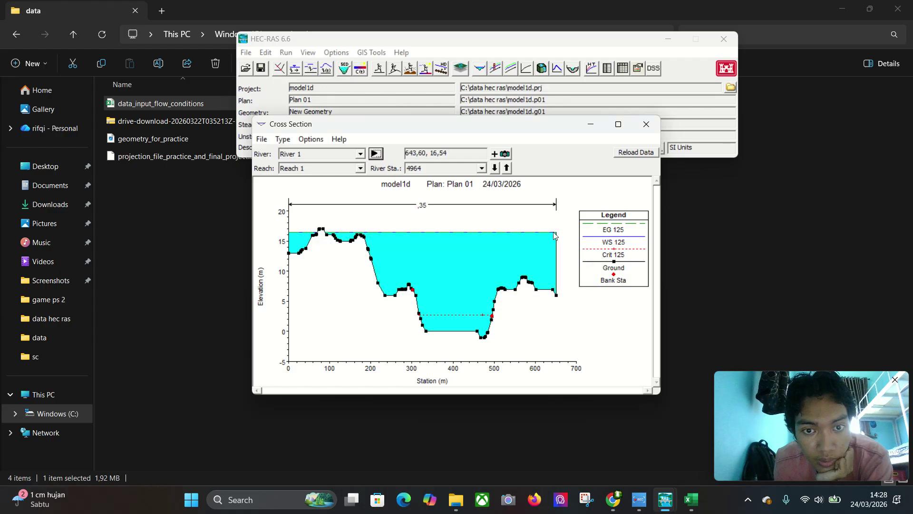
Show the cross section at river station 4604 and step its water surface from profile q5 to profile 125
left_click(482, 168)
left_click(481, 168)
left_click(495, 168)
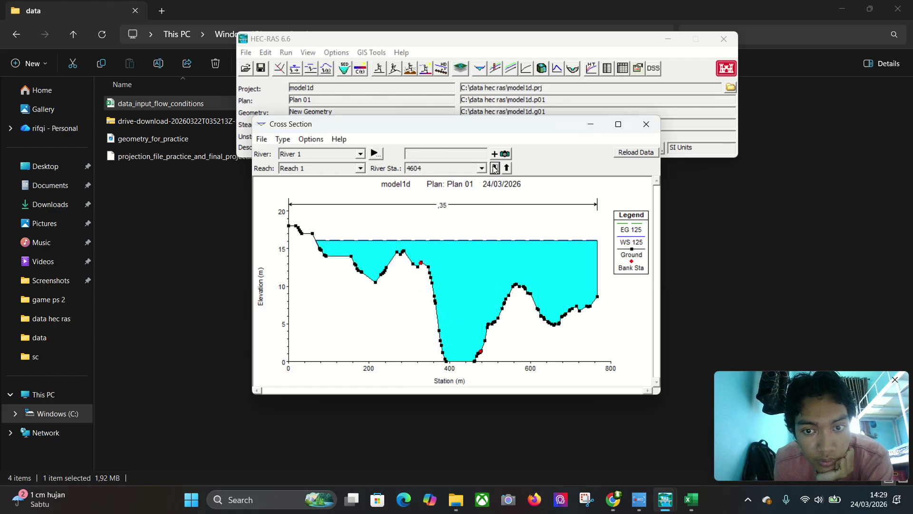
left_click(375, 153)
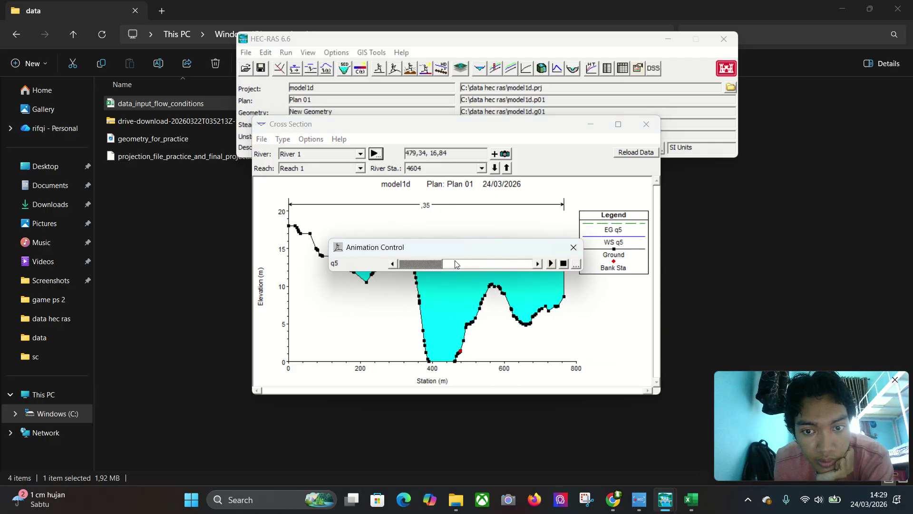
left_click(486, 261)
left_click(532, 264)
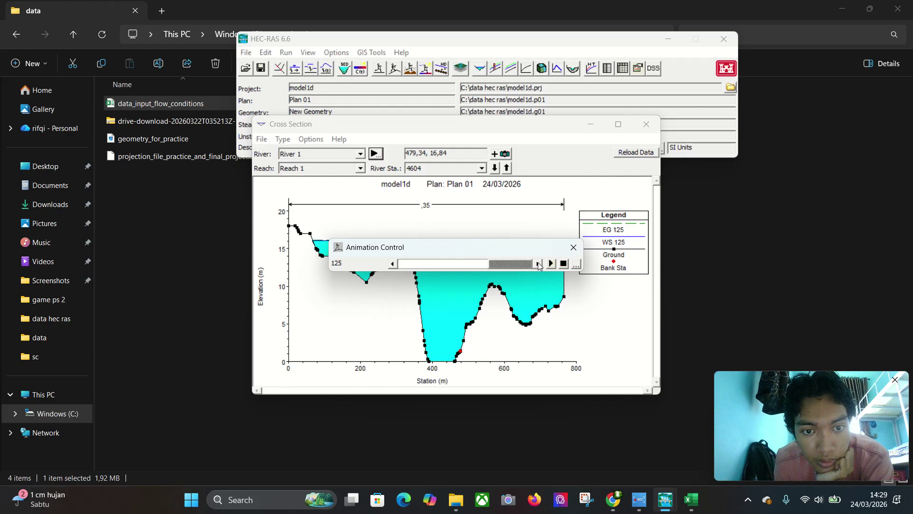
left_click(573, 247)
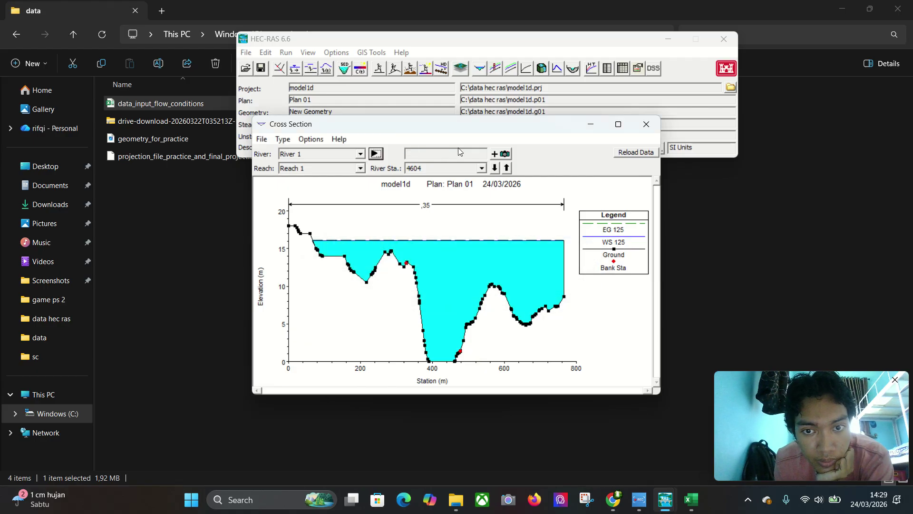
Browse through the reach's cross sections to examine the profile 125 water levels, ending at river station 2625
left_click(506, 168)
left_click(507, 169)
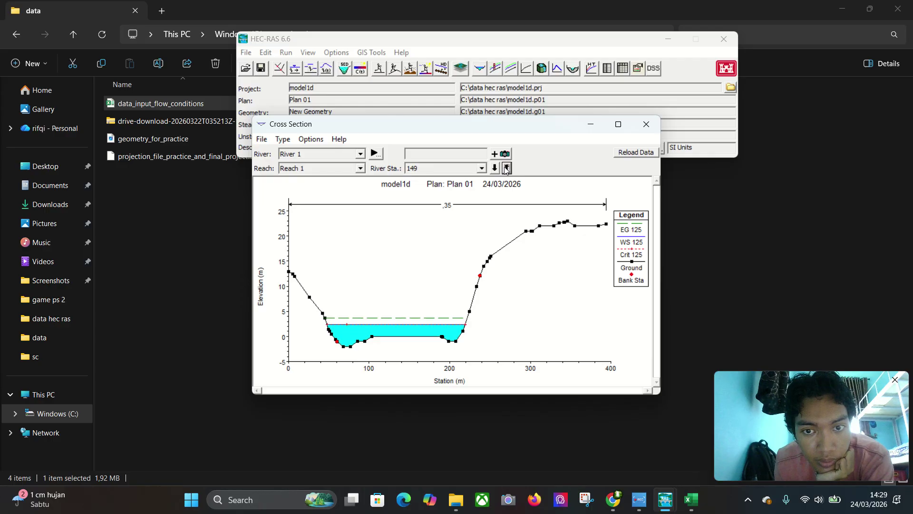
left_click(495, 168)
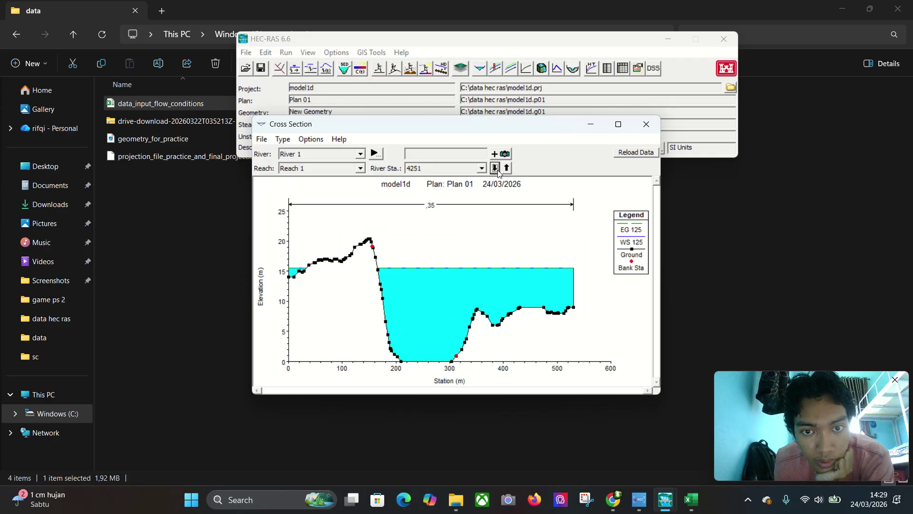
left_click(495, 168)
left_click(495, 168)
left_click(495, 168)
left_click(495, 168)
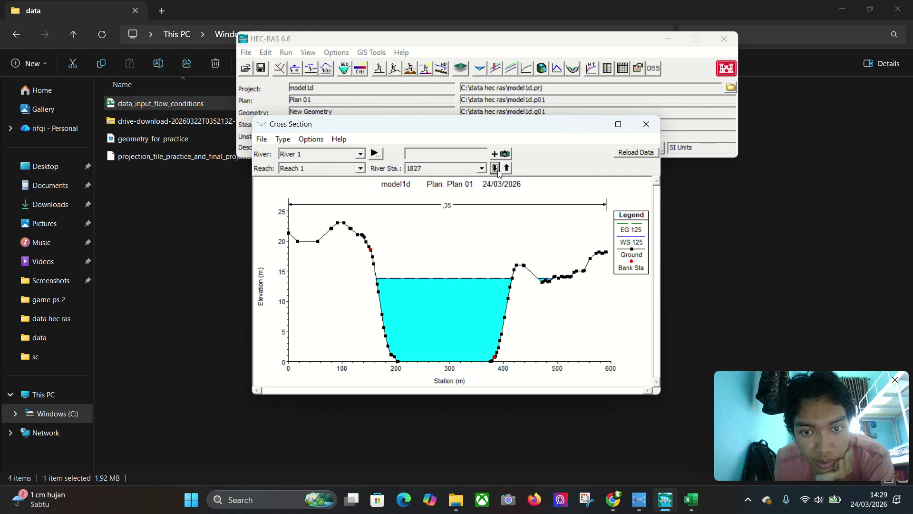
left_click(495, 168)
left_click(495, 168)
left_click(495, 168)
left_click(495, 168)
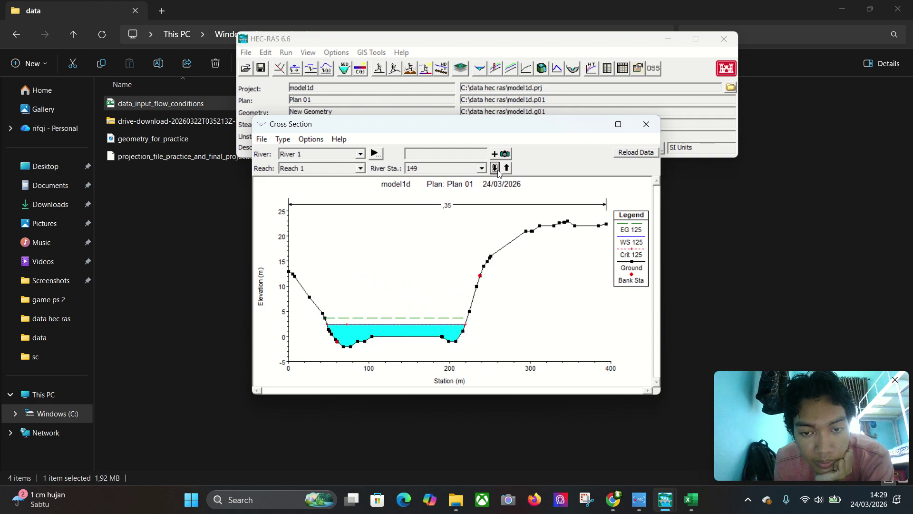
left_click(495, 167)
left_click(495, 168)
left_click(495, 168)
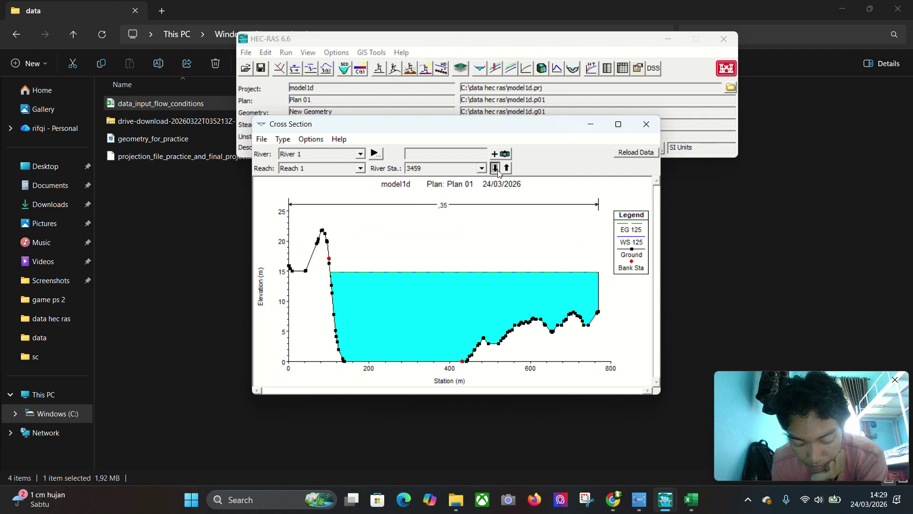
left_click(495, 168)
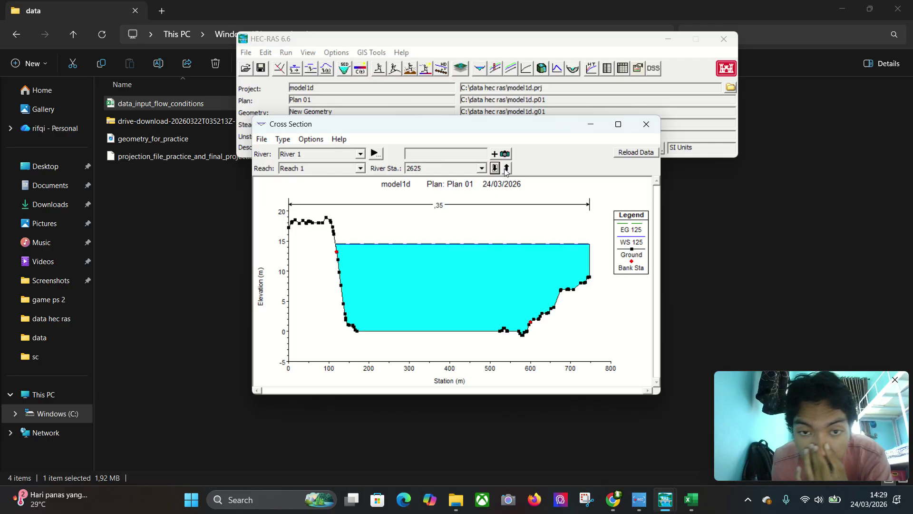
Display the q5 profile at river station 2625, then close the cross section plot
left_click(375, 153)
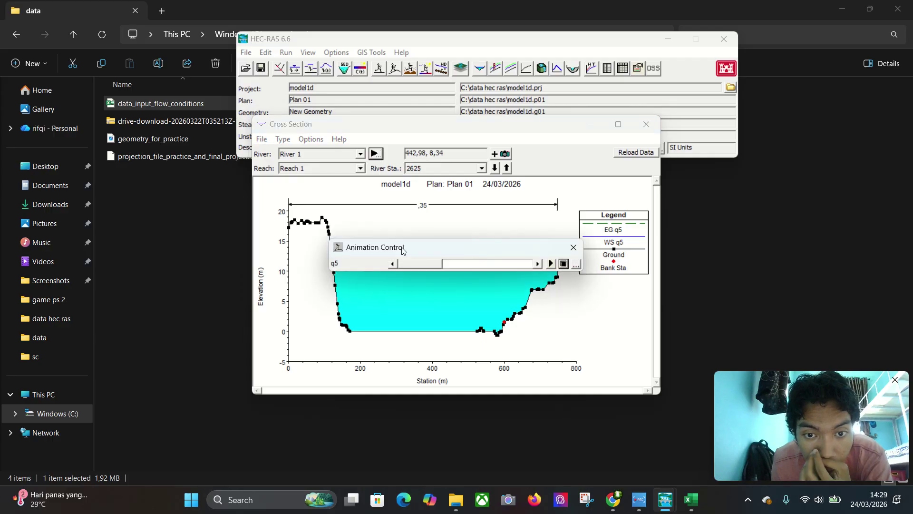
left_click(573, 248)
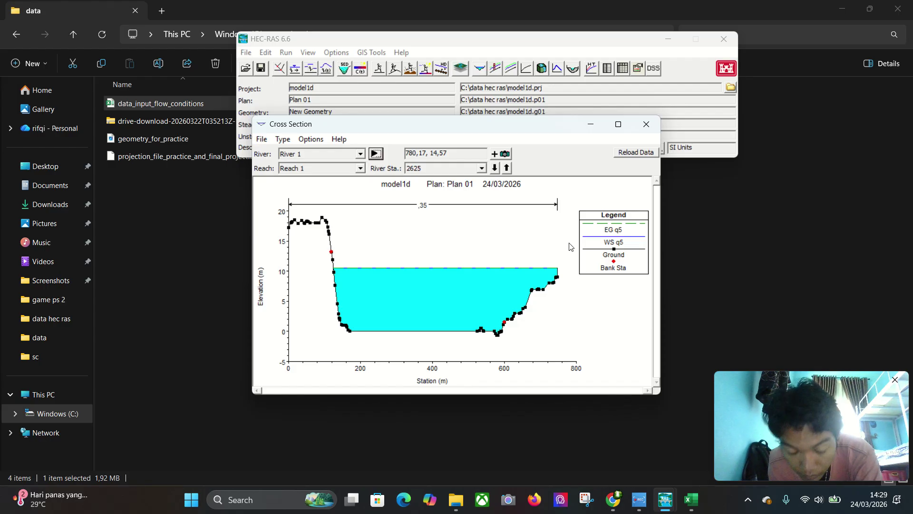
left_click(645, 125)
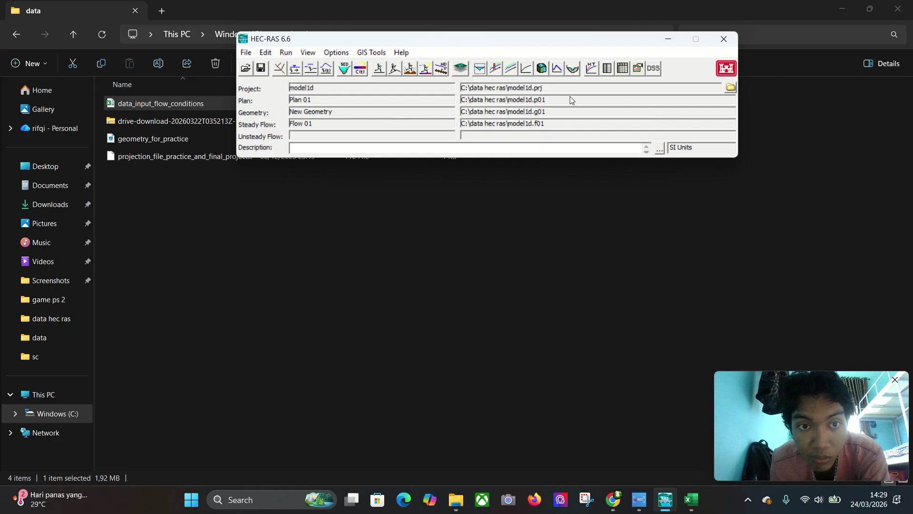
Turn off floodplain mapping for Plan 01 and recompute the steady flow analysis with the mixed flow regime
left_click(286, 52)
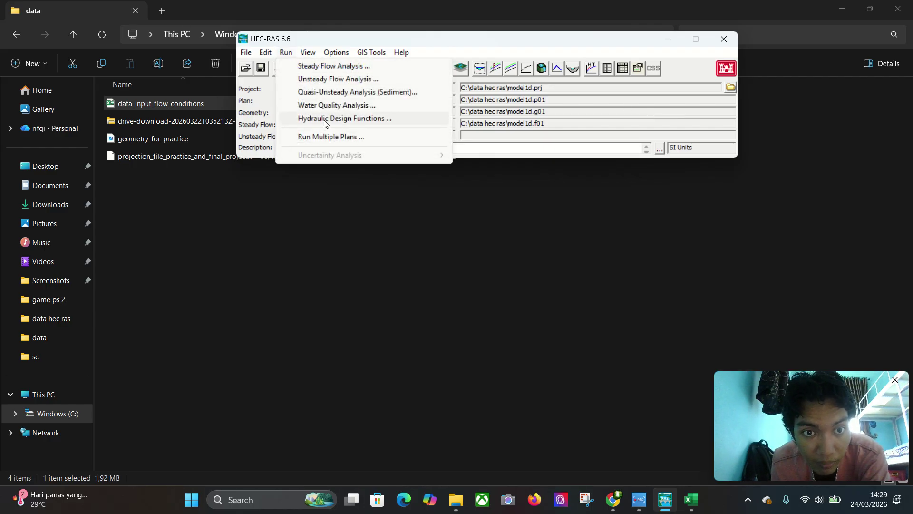
left_click(333, 66)
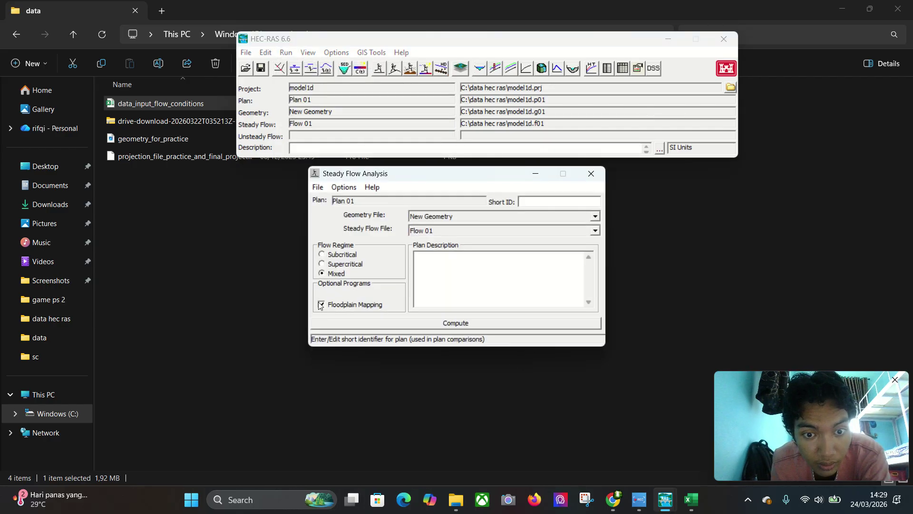
left_click(339, 306)
left_click(347, 322)
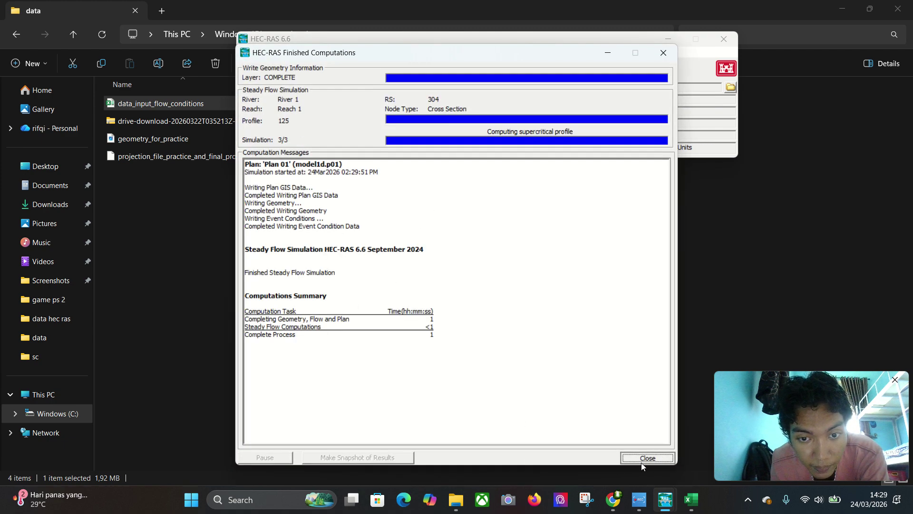
left_click(643, 460)
Browse the q5 water levels through the reach's cross sections, ending at river station 4604, and close the plot and the steady flow analysis
left_click(474, 68)
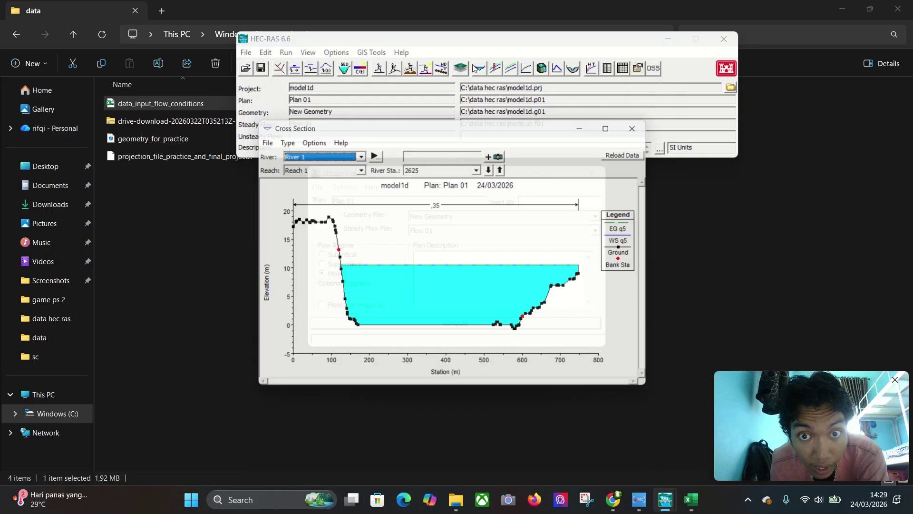
left_click(507, 168)
left_click(508, 168)
left_click(507, 168)
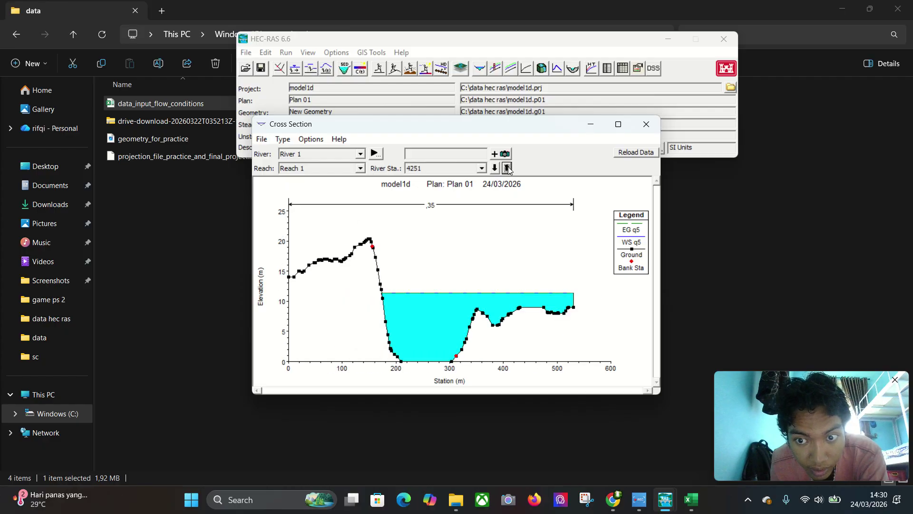
left_click(508, 168)
left_click(507, 168)
left_click(507, 168)
left_click(507, 168)
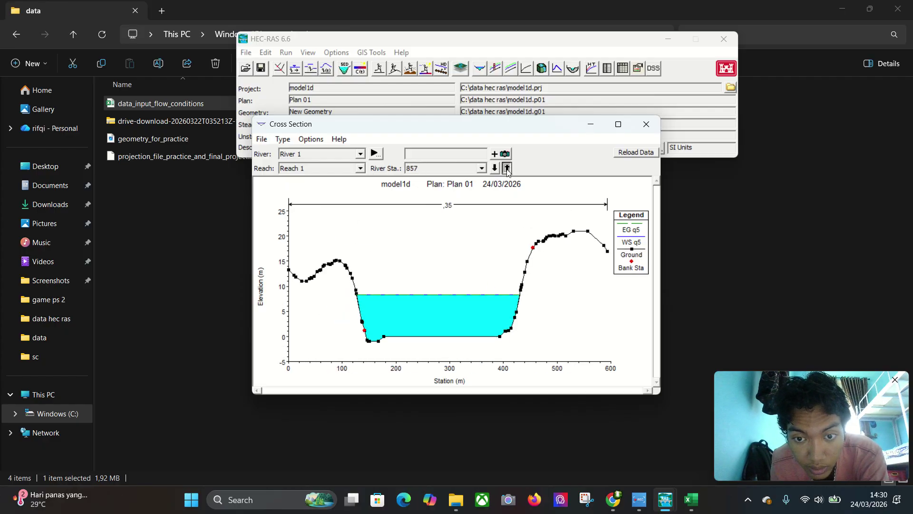
left_click(508, 168)
left_click(507, 168)
left_click(508, 167)
left_click(508, 168)
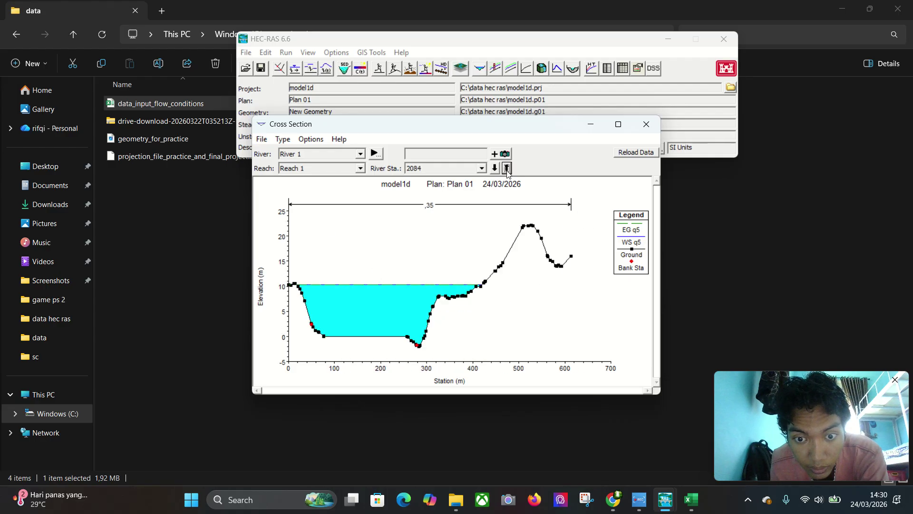
left_click(507, 168)
left_click(507, 168)
left_click(508, 168)
left_click(507, 167)
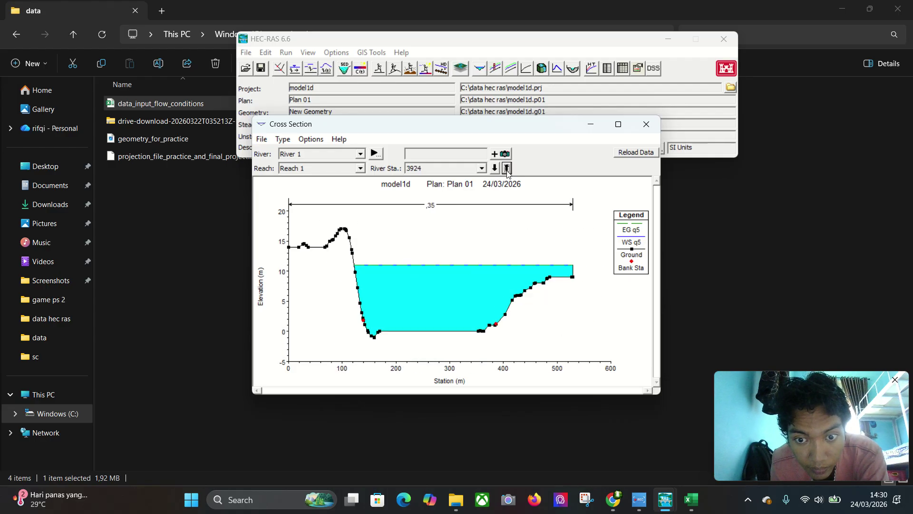
left_click(507, 168)
left_click(507, 168)
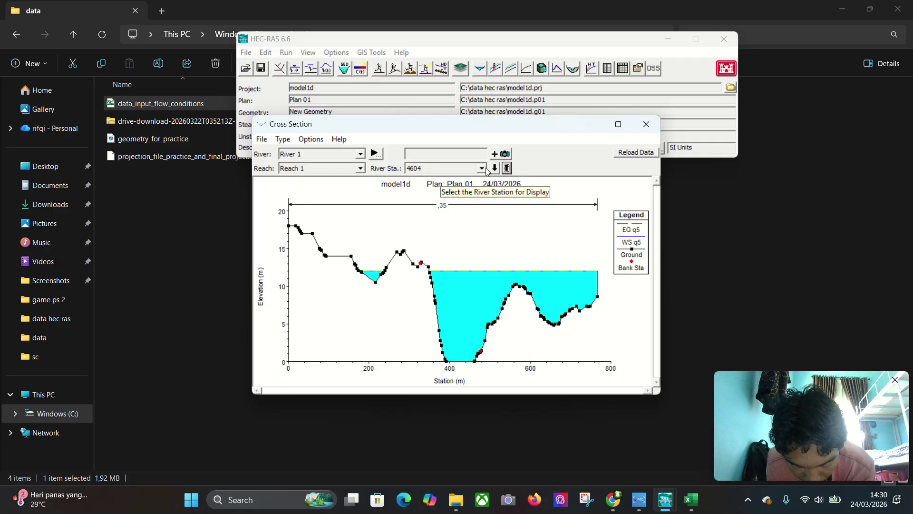
left_click(646, 124)
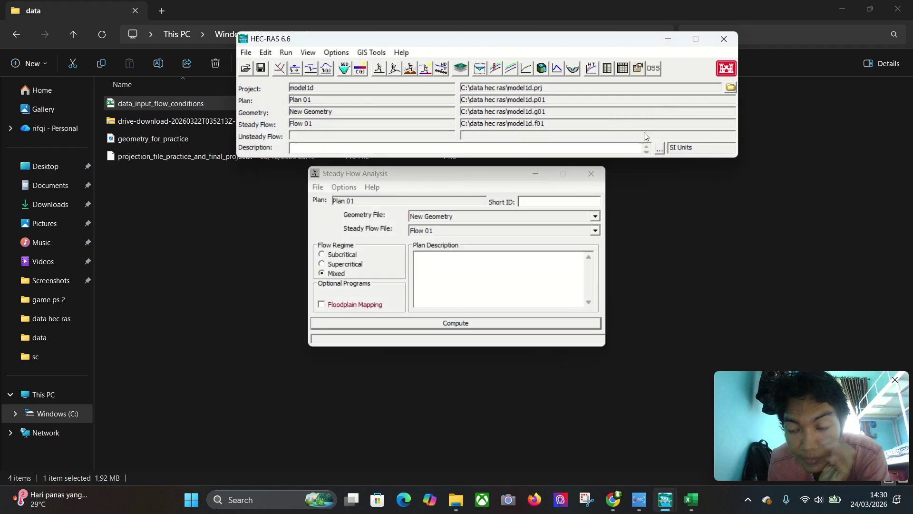
left_click(591, 173)
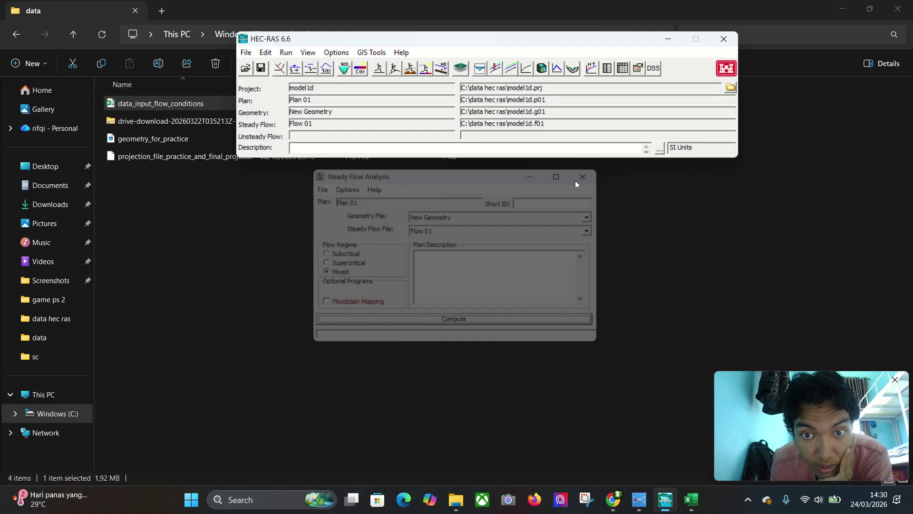
left_click(246, 53)
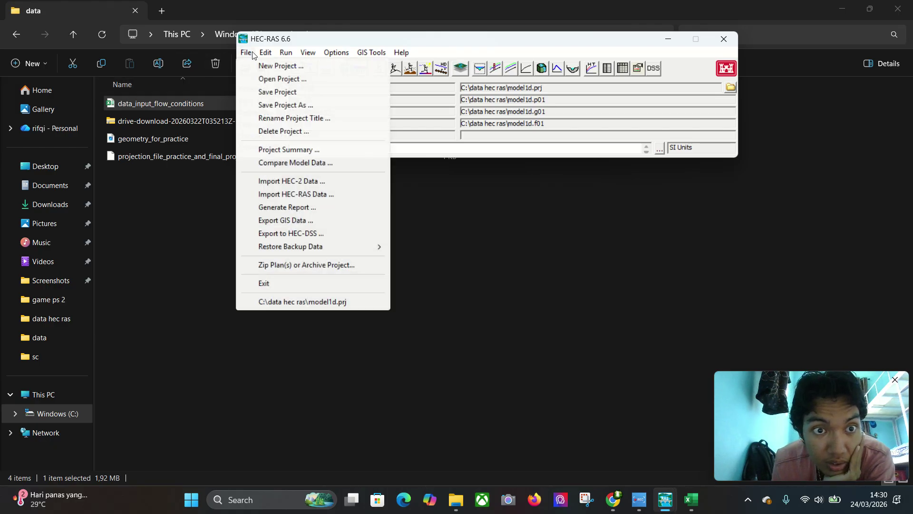
left_click(306, 105)
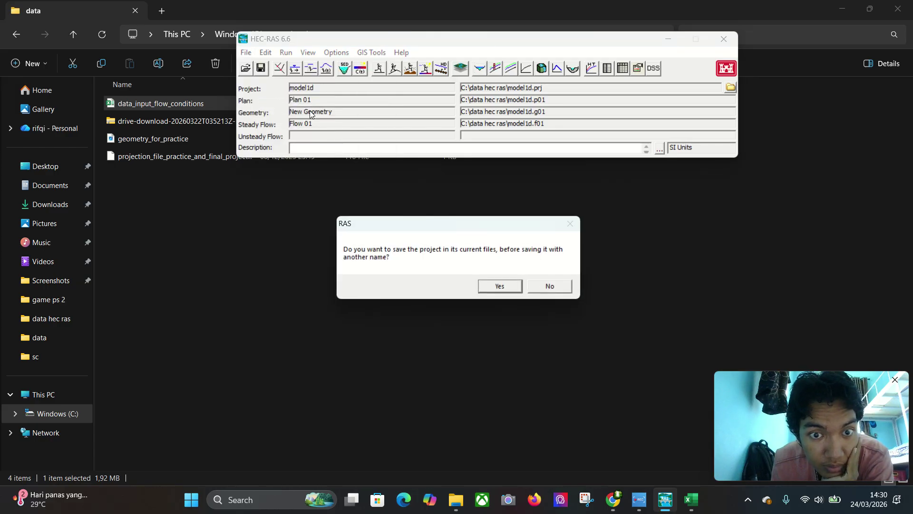
left_click(556, 286)
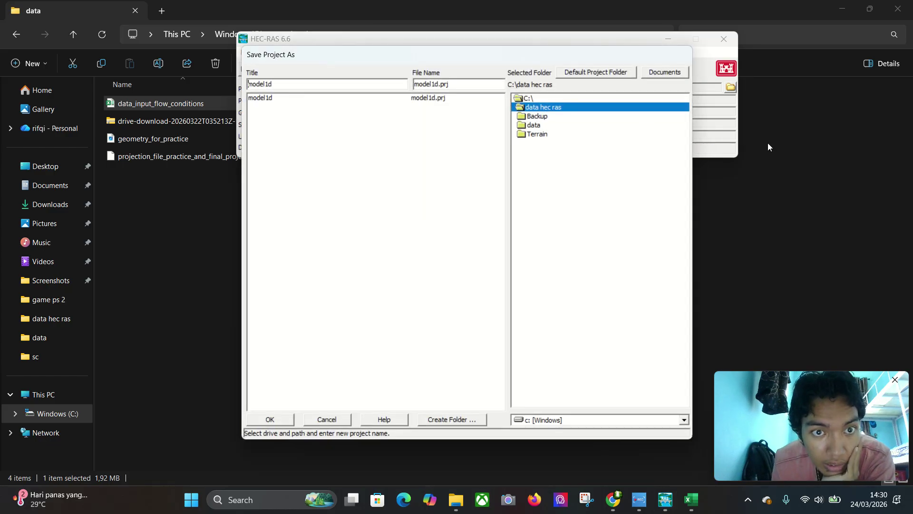
left_click(326, 419)
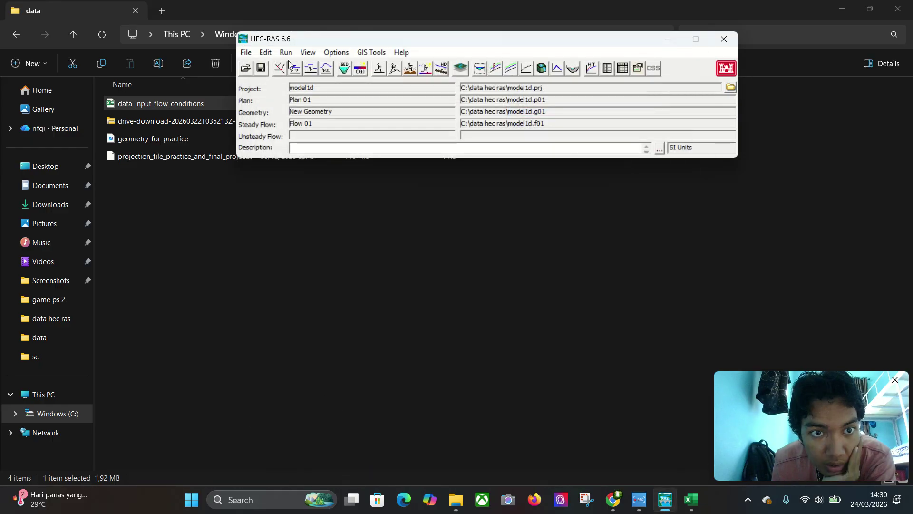
Save the current project and create a subfolder named "unsteady 1d" under C:\data hec ras for a project copy
left_click(246, 53)
left_click(266, 94)
left_click(246, 52)
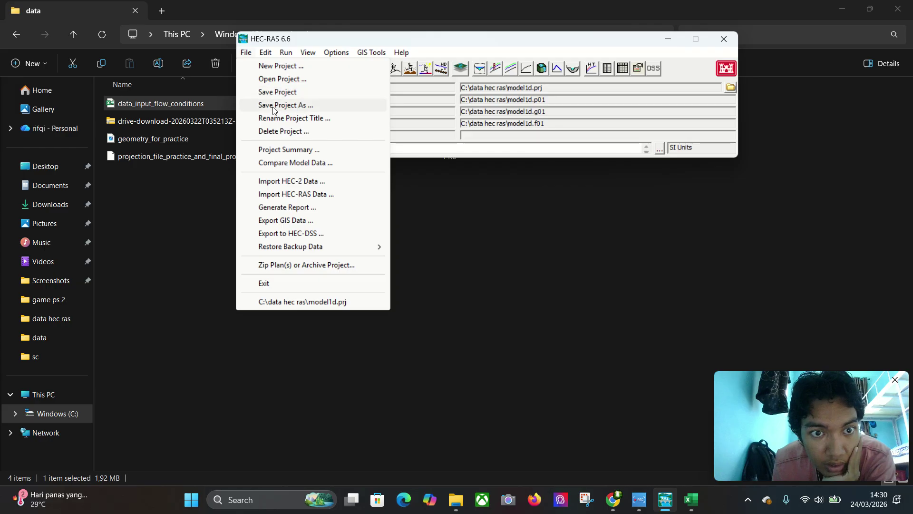
left_click(274, 106)
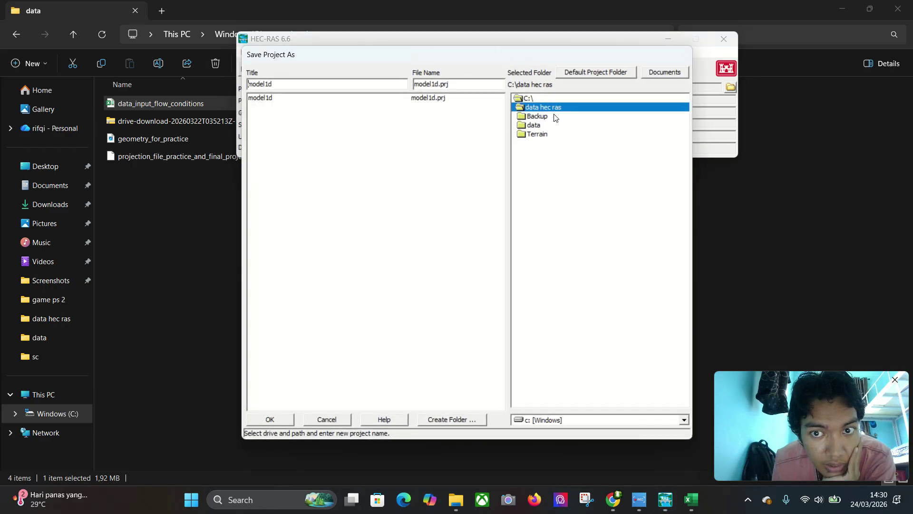
left_click(547, 135)
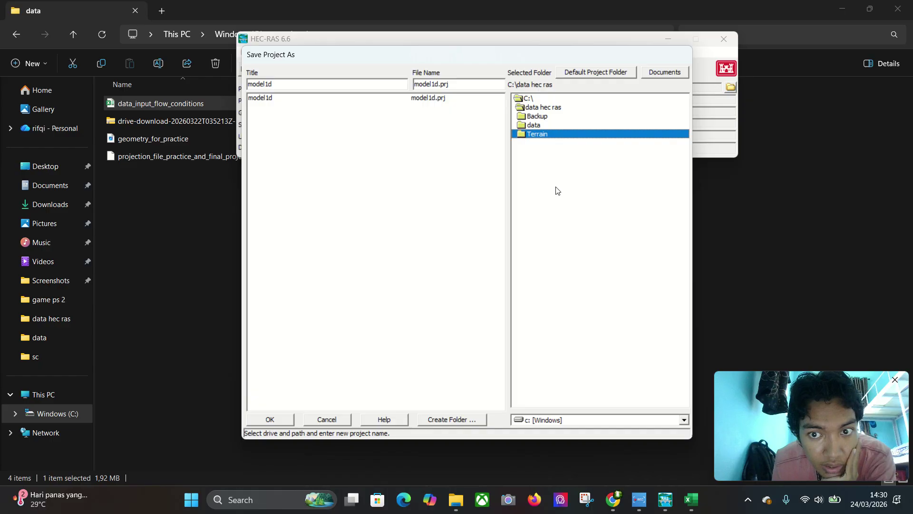
left_click(597, 109)
left_click(466, 418)
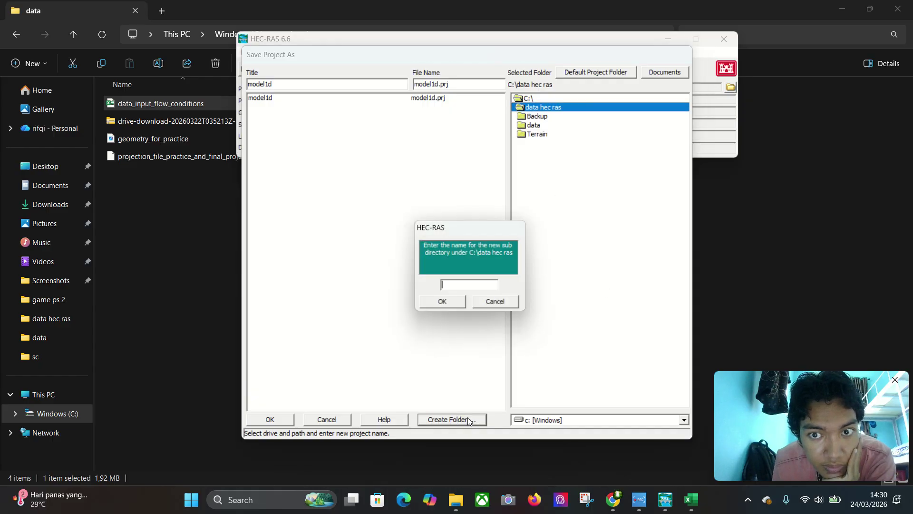
type("unsteady")
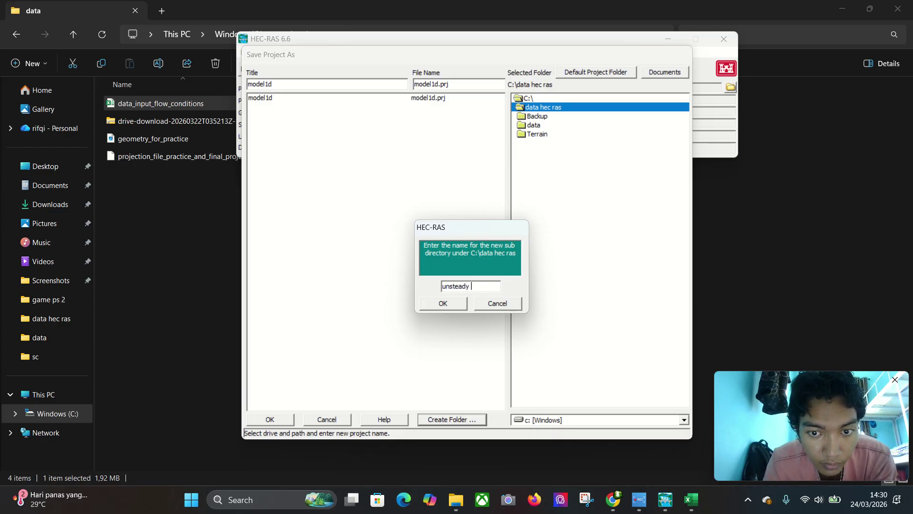
type("1d")
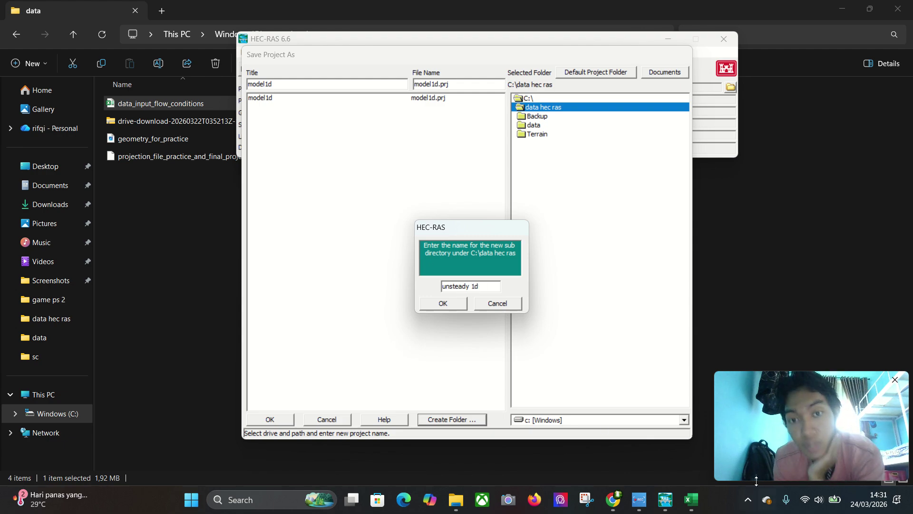
left_click(463, 304)
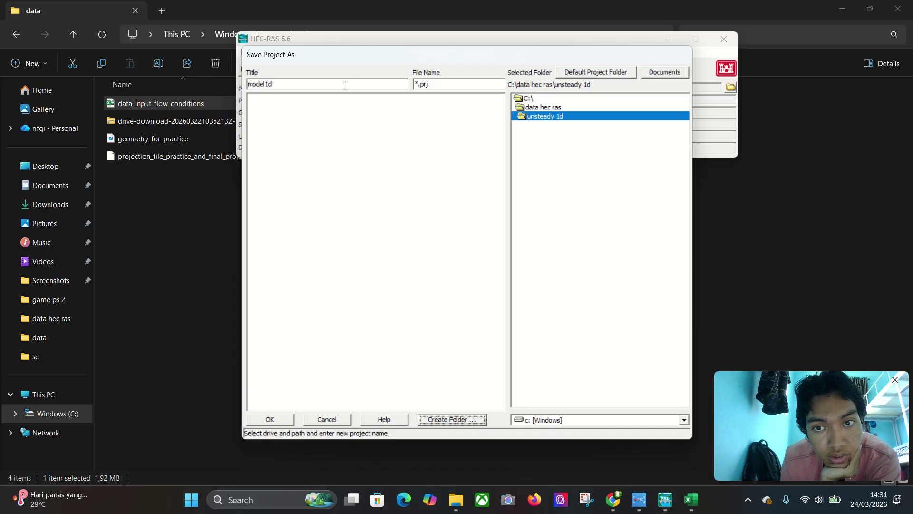
Title the project copy "unsteady 1d" and save it in the unsteady 1d folder
left_click_drag(345, 85, 240, 91)
type("uns")
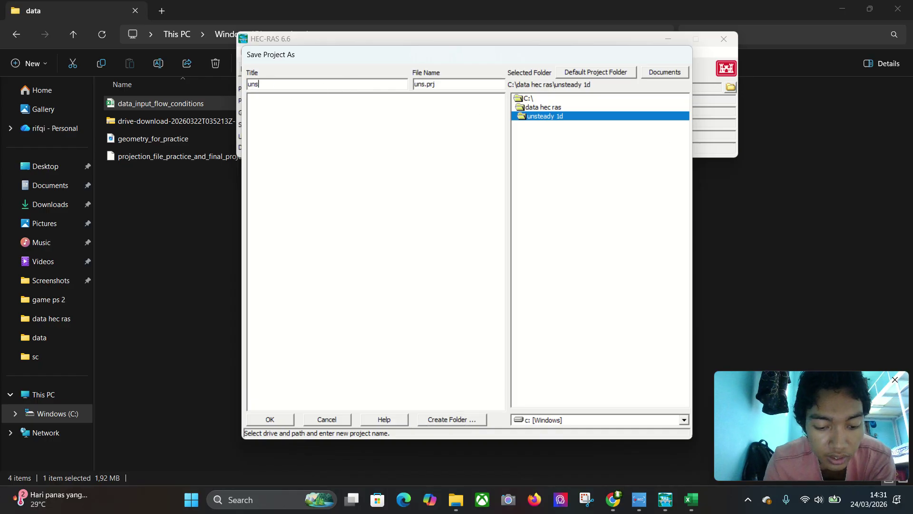
type("teady 1d")
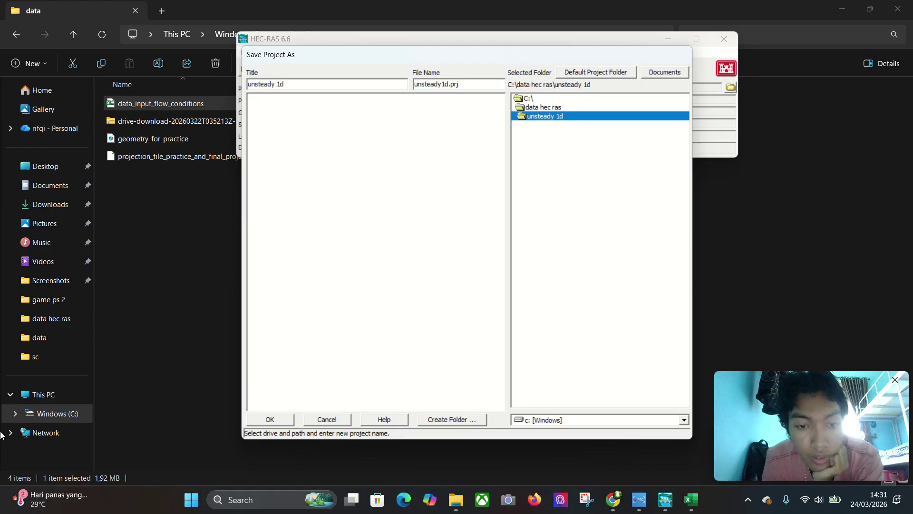
left_click(269, 419)
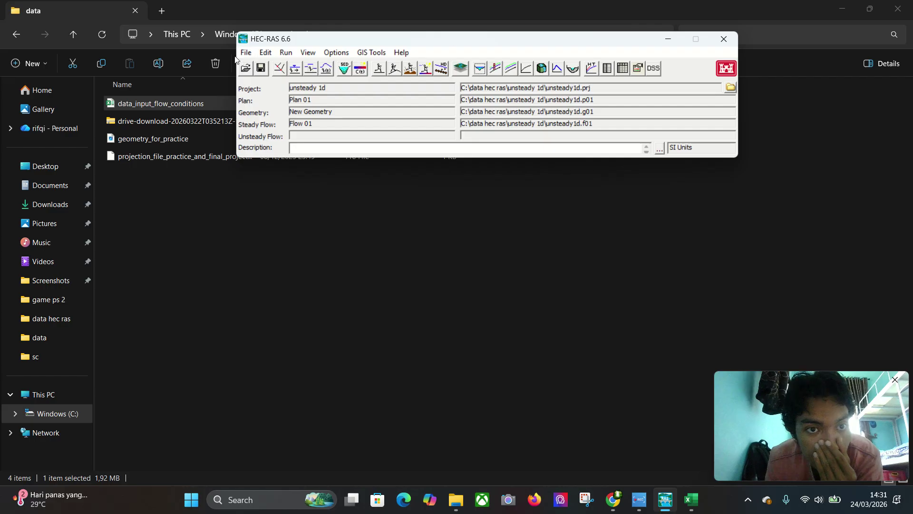
Open the unsteady flow data and assign a flow hydrograph boundary condition to River 1, Reach 1, station 4964
left_click(266, 53)
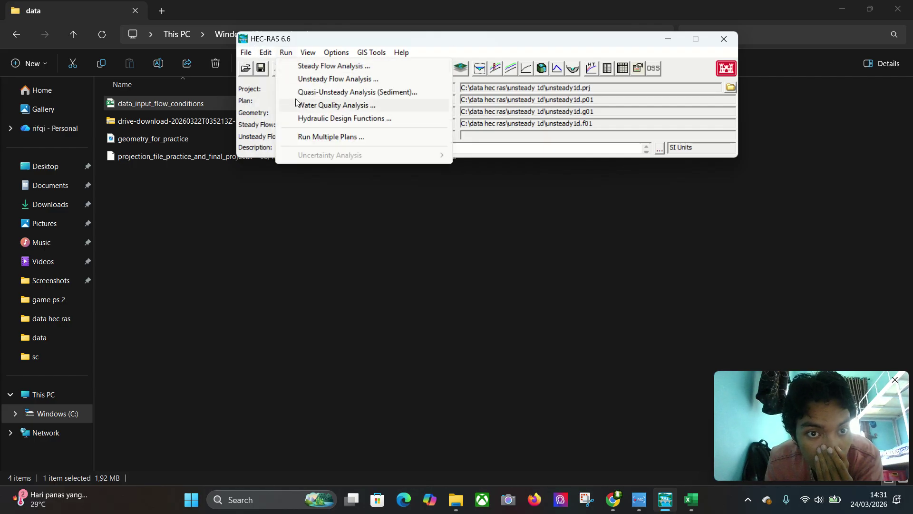
left_click(300, 112)
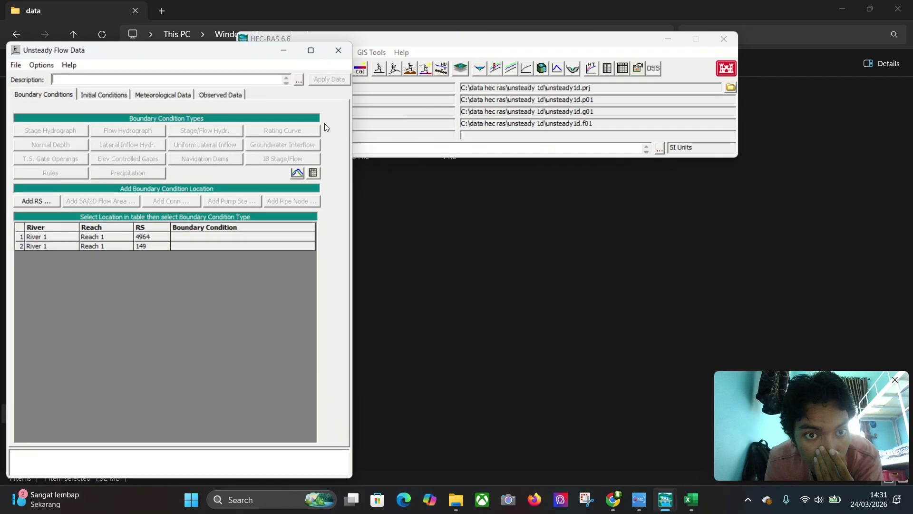
left_click(241, 238)
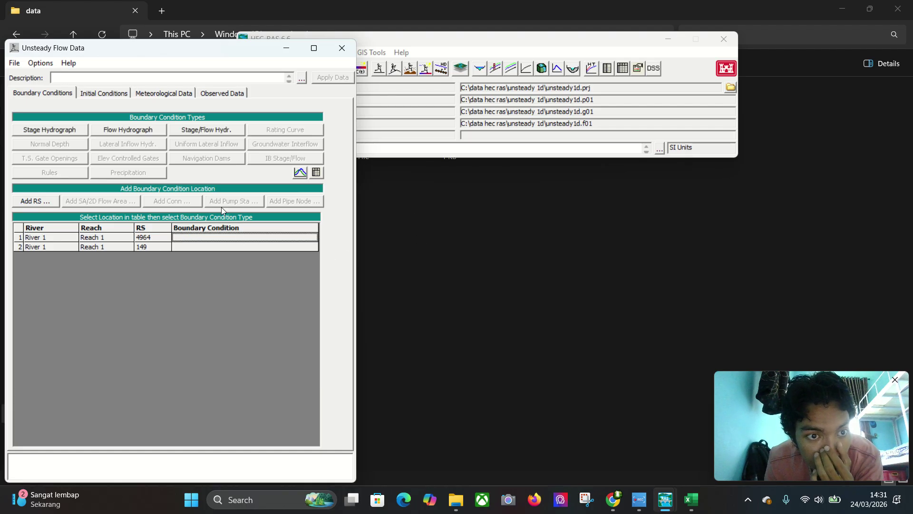
left_click(127, 129)
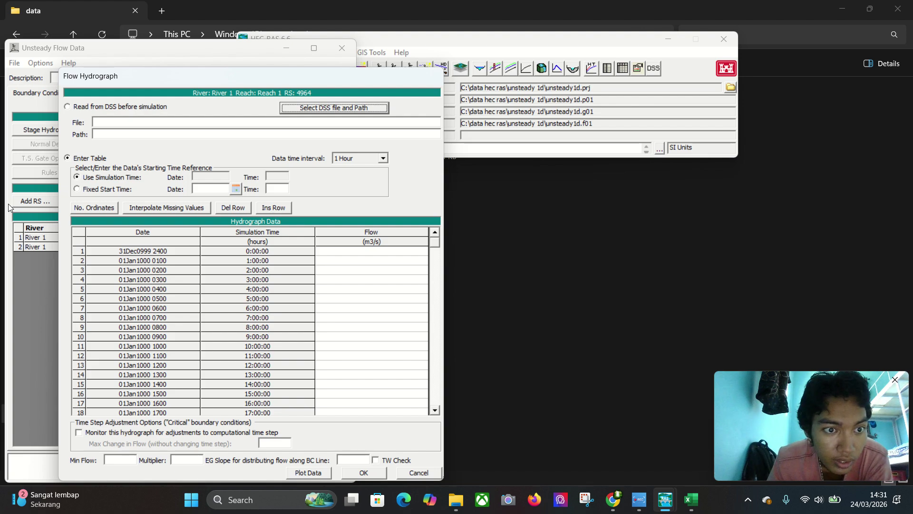
Switch the hydrograph's starting time reference to a fixed start time and set its date to 24 March 2026
left_click(77, 188)
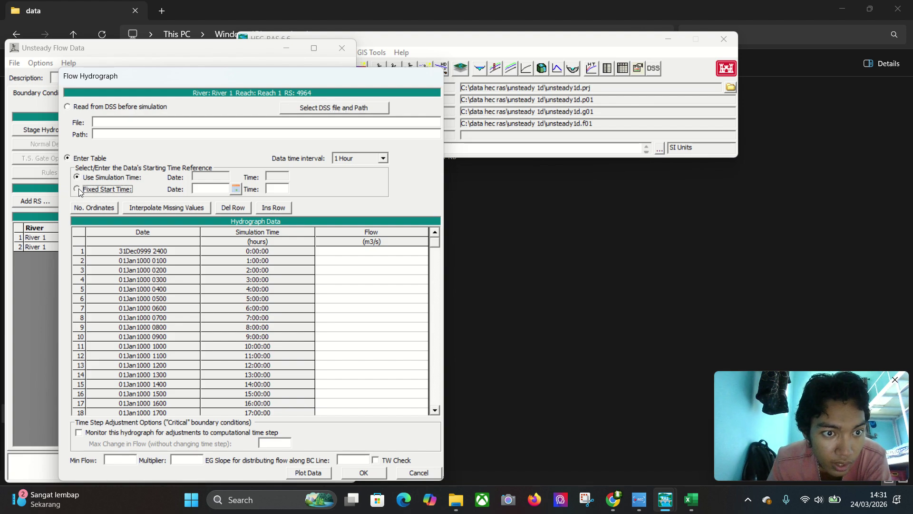
left_click(223, 190)
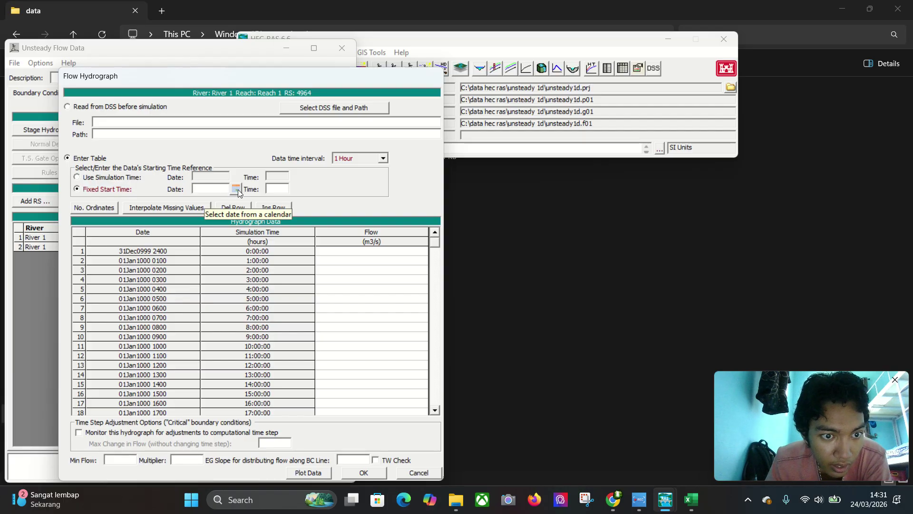
left_click(237, 189)
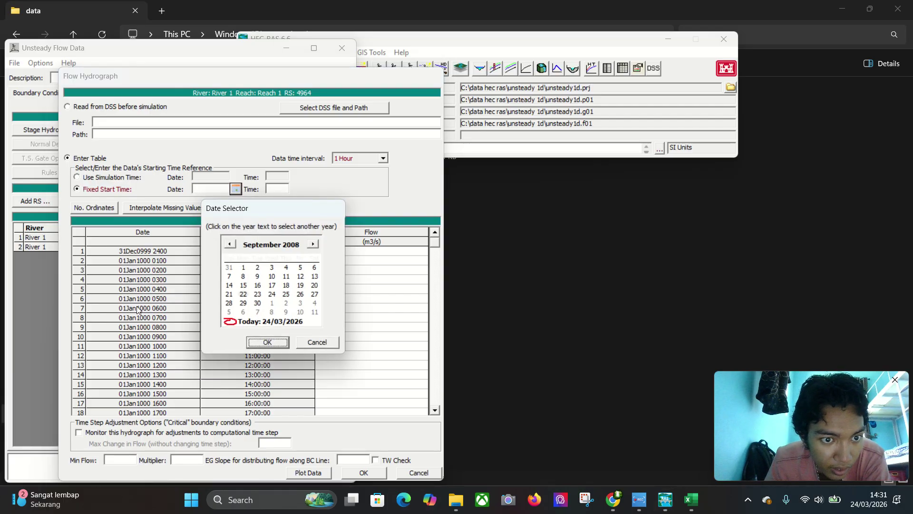
left_click(271, 304)
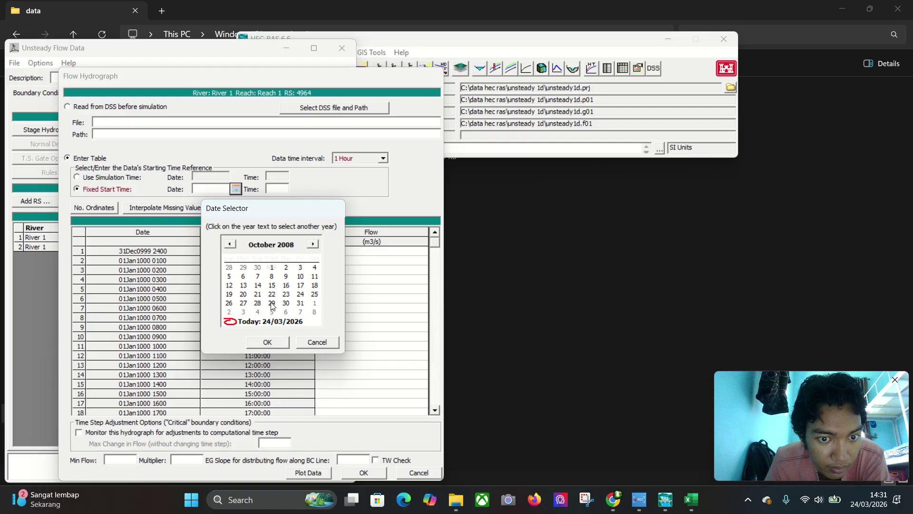
left_click(229, 243)
left_click(294, 246)
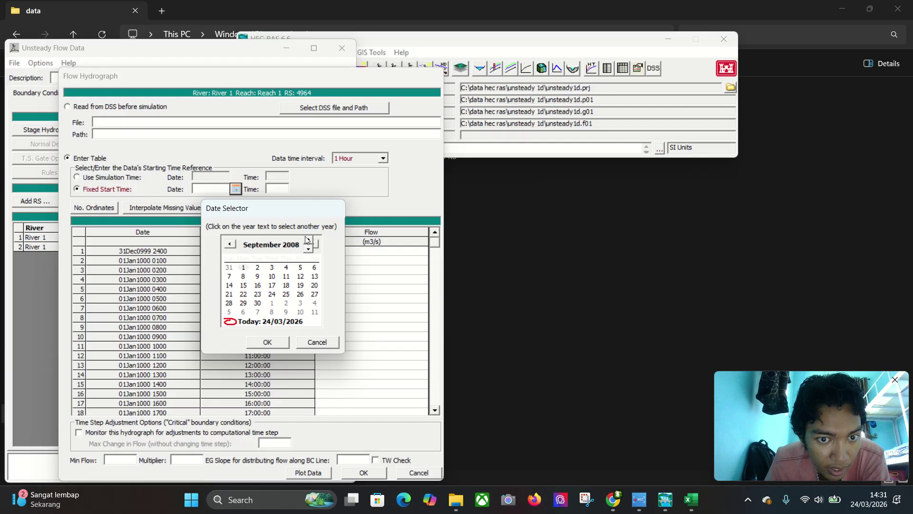
left_click(308, 239)
left_click(308, 239)
left_click(309, 239)
left_click(308, 239)
left_click(308, 239)
left_click(295, 321)
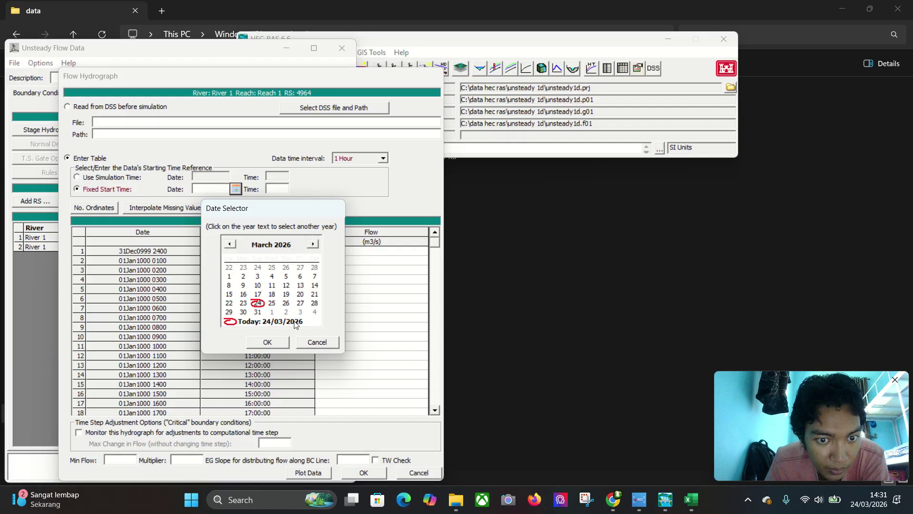
left_click(268, 341)
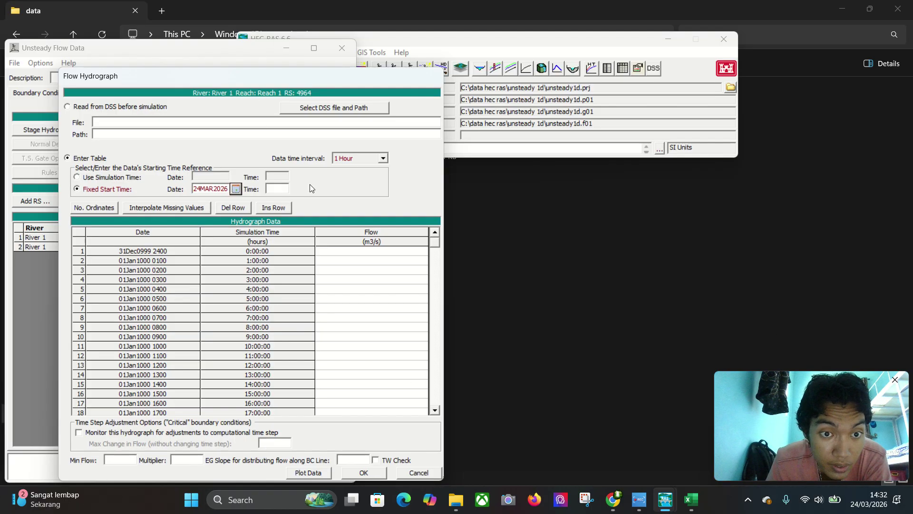
Set the fixed start time to 0000 and accept the flow hydrograph settings
left_click(285, 186)
type("0000")
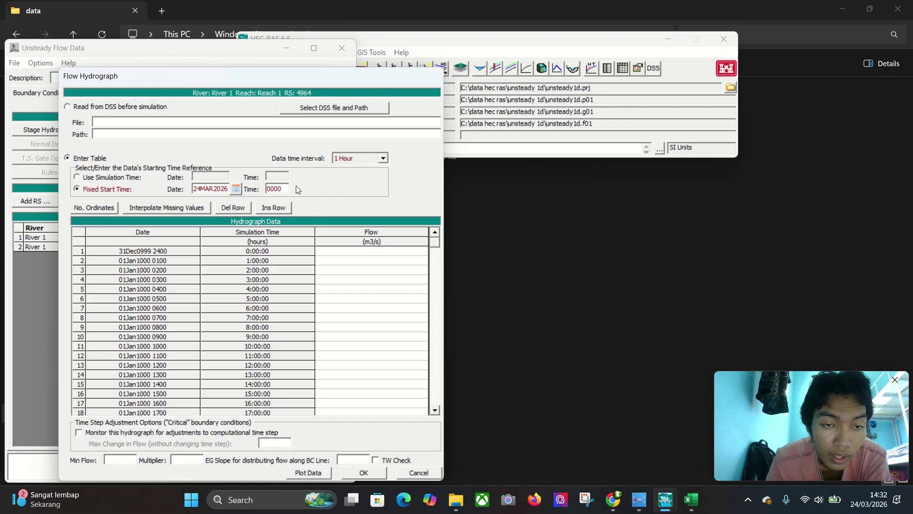
left_click(366, 260)
left_click(314, 289)
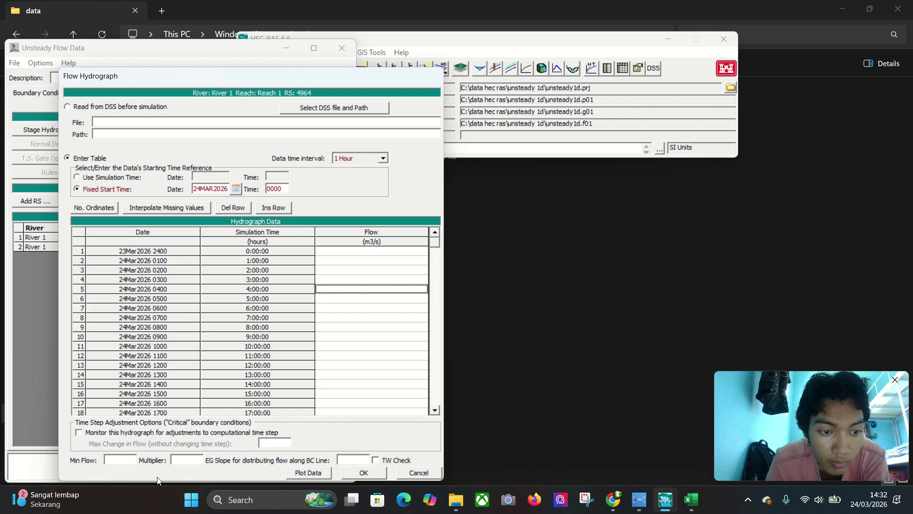
left_click(364, 472)
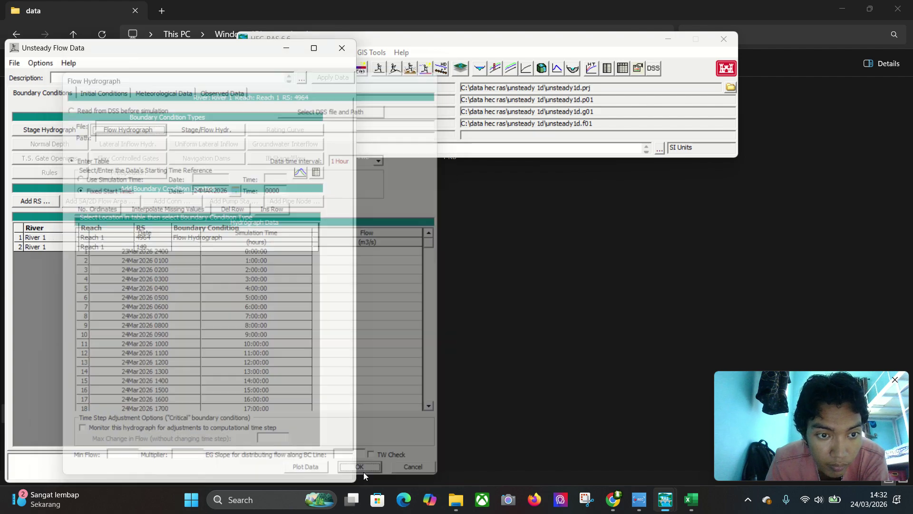
Reopen the flow hydrograph for station 4964, switch to the Excel flow data and copy the Discharge Q25 values in E13:E58
double_click(232, 237)
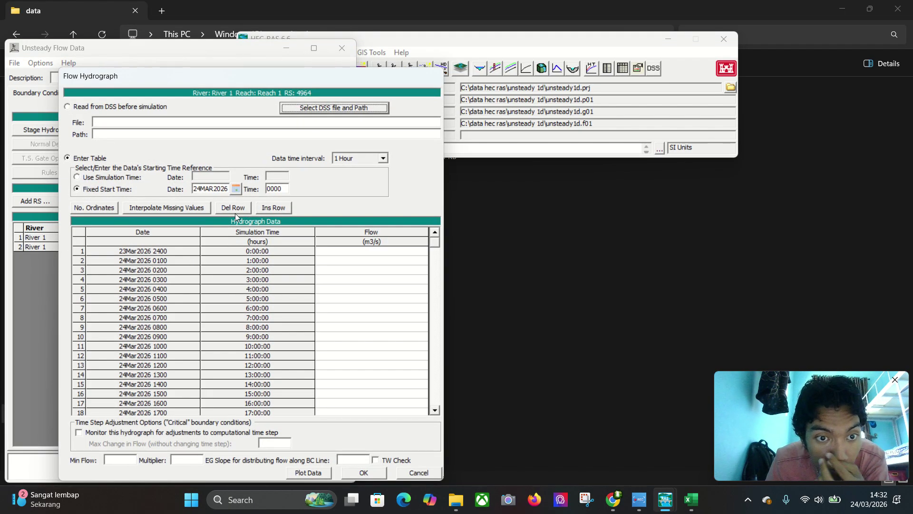
mouse_move(434, 242)
left_mouse_down()
mouse_move(434, 352)
mouse_move(433, 242)
left_mouse_up()
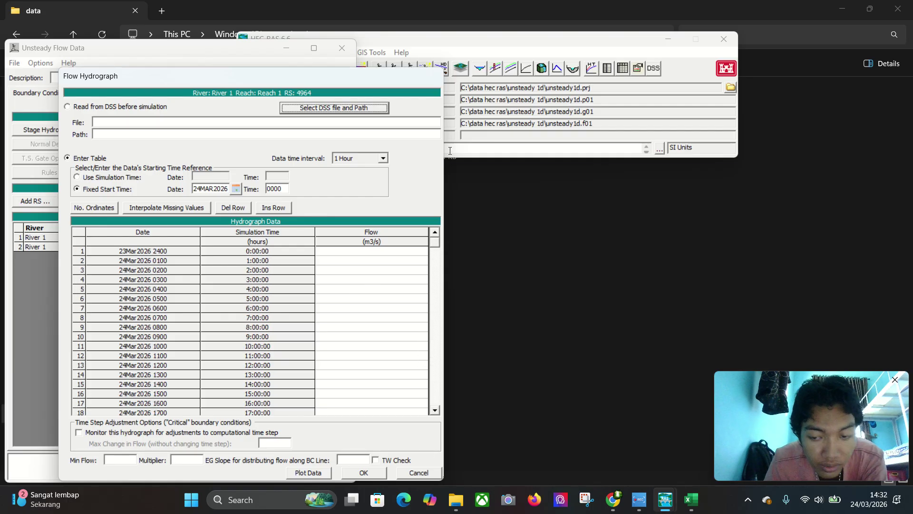
left_click(691, 499)
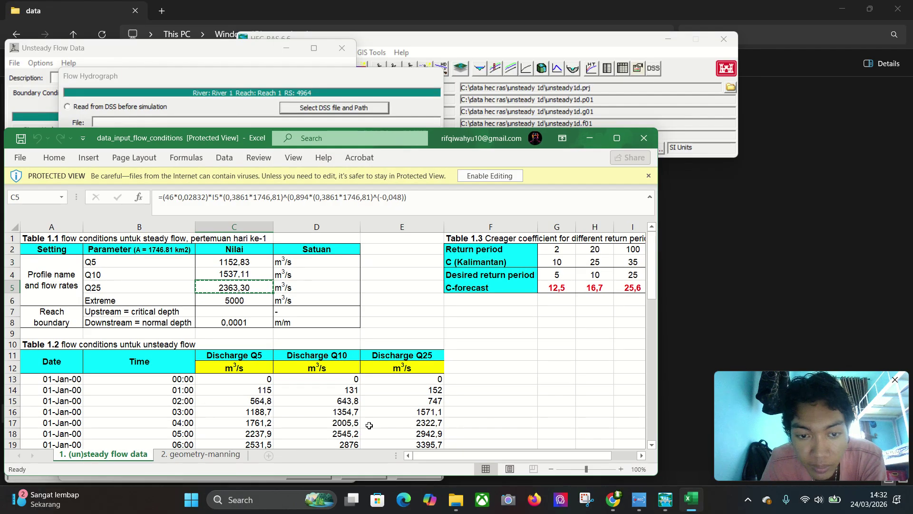
scroll(419, 314, "down", 10)
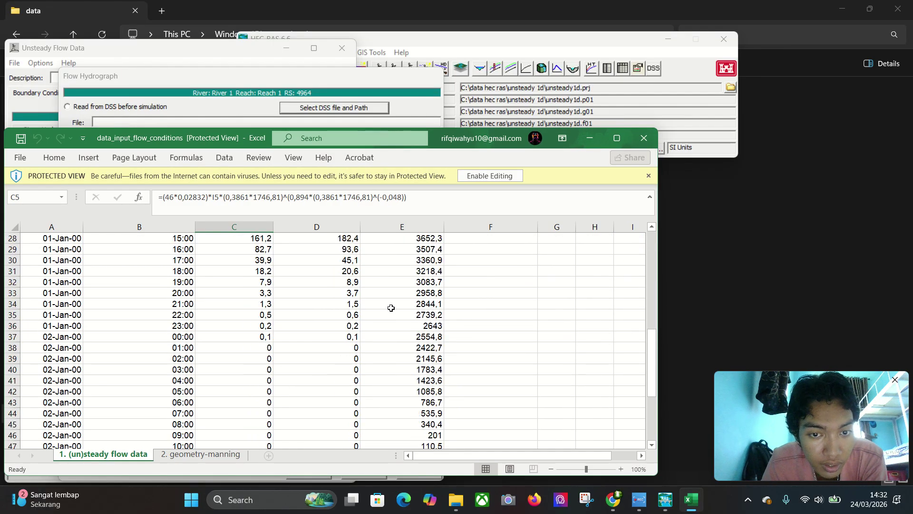
scroll(387, 293, "up", 9)
scroll(387, 293, "down", 2)
left_click_drag(418, 272, 439, 424)
key("ctrl+c")
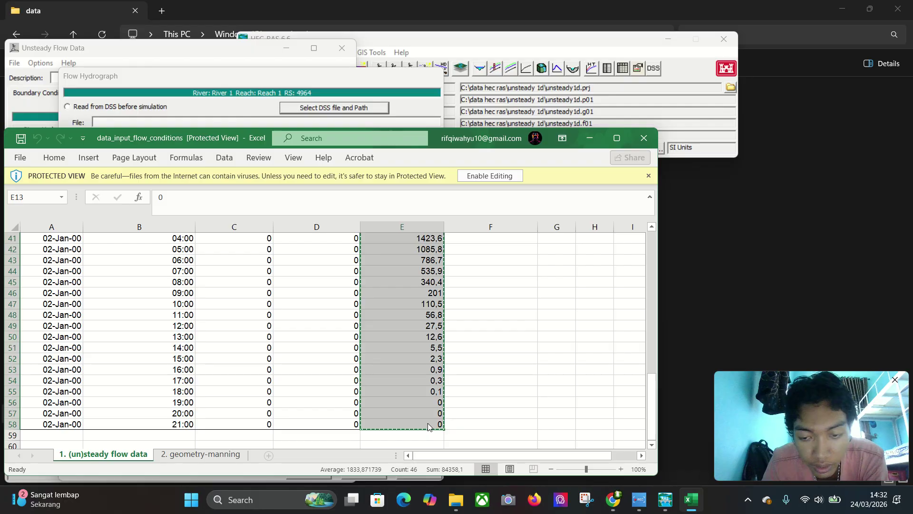
Switch back to the HEC-RAS flow hydrograph, paste the Q25 discharges into the Flow column from the first row and check the pasted rows
mouse_move(665, 500)
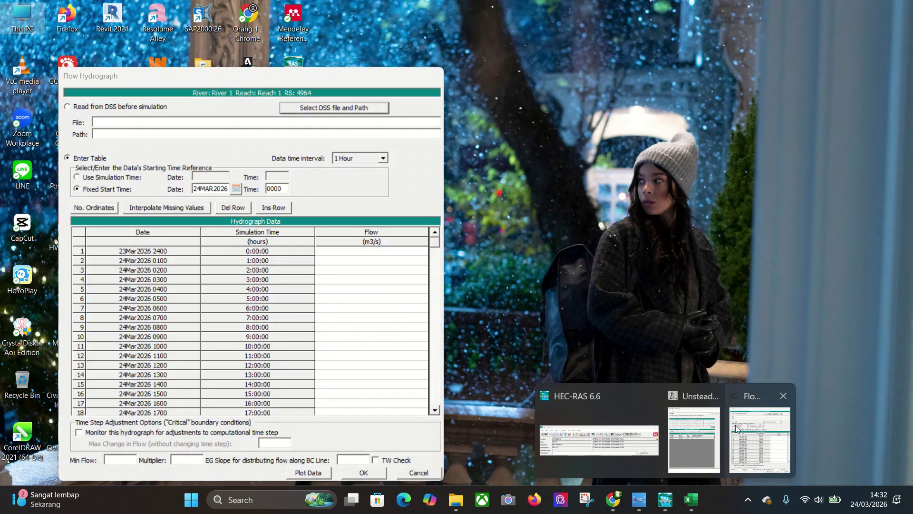
left_click(735, 425)
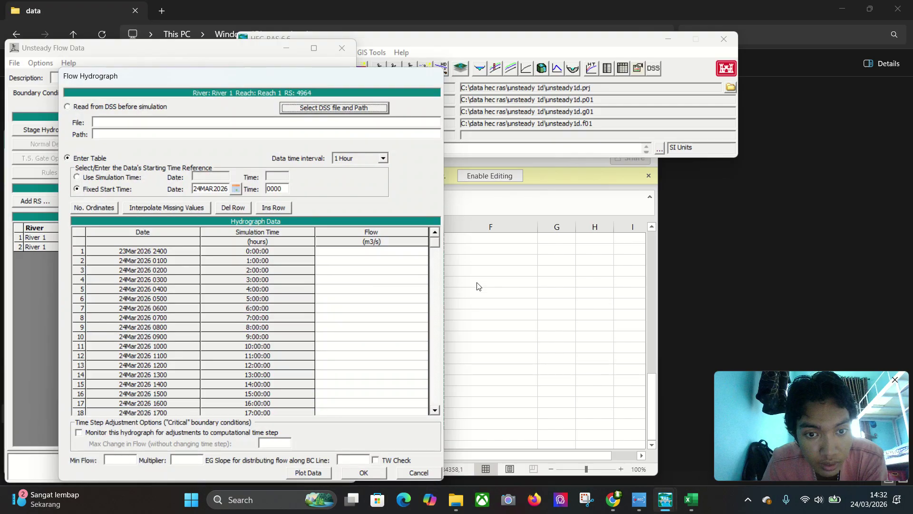
left_click_drag(366, 251, 379, 326)
key("ctrl+v")
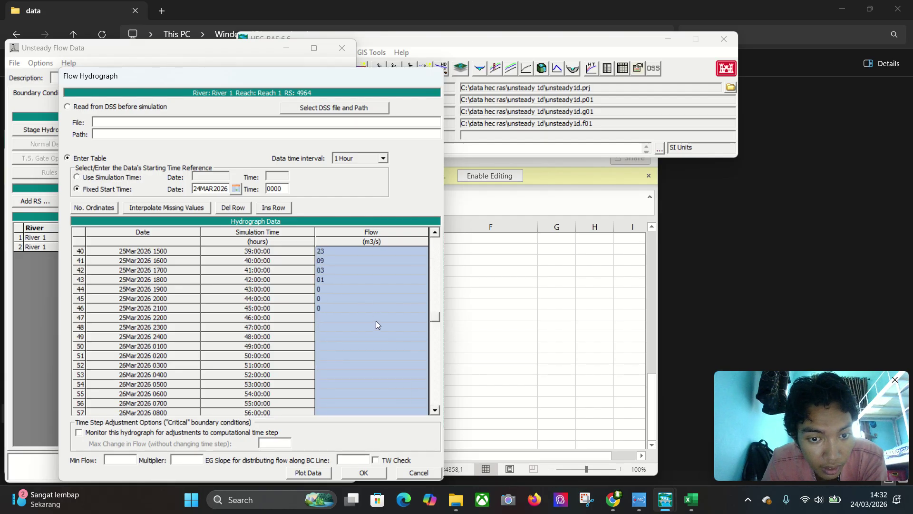
scroll(369, 314, "up", 12)
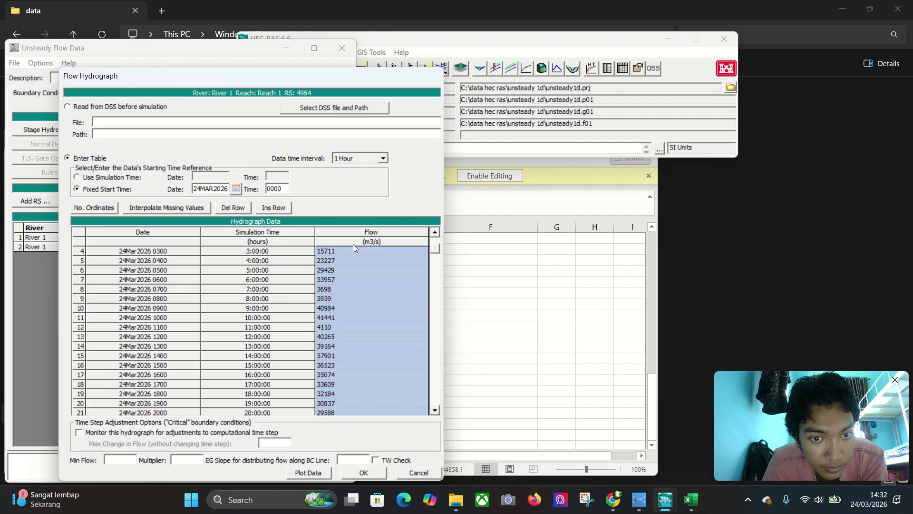
left_click_drag(352, 247, 364, 260)
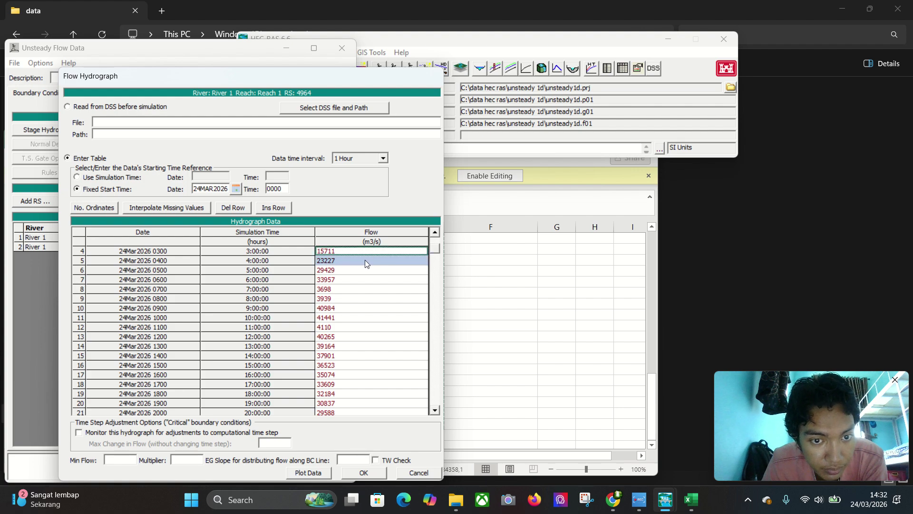
left_click(367, 288)
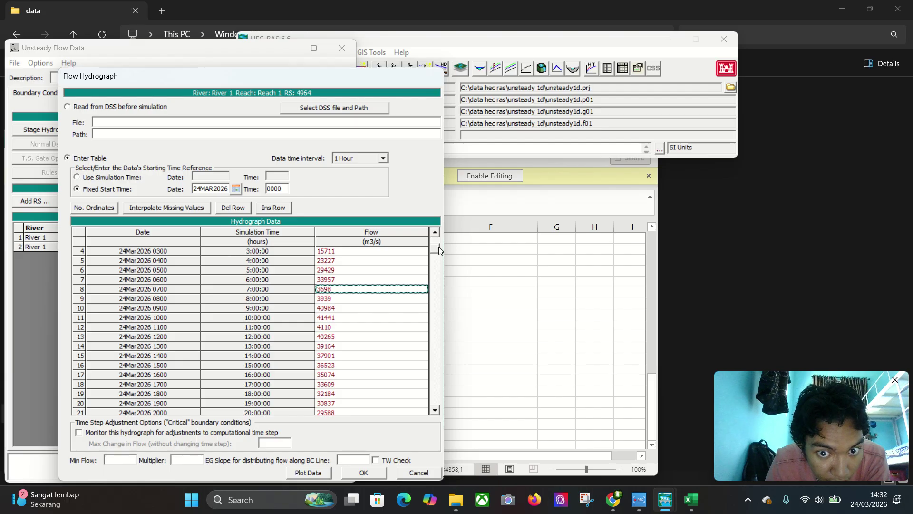
scroll(438, 246, "up", 1)
scroll(305, 283, "down", 13)
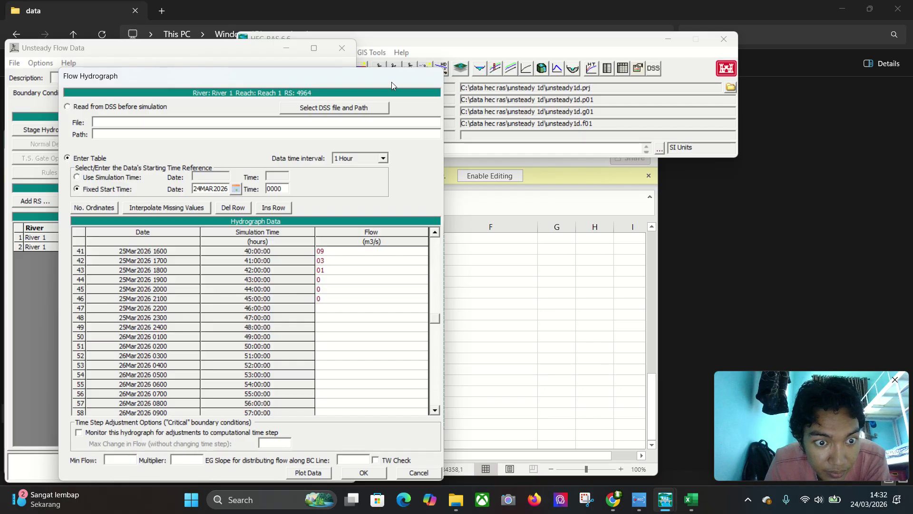
Set the EG slope for distributing flow along the BC line to 0.001
left_click_drag(392, 82, 832, 397)
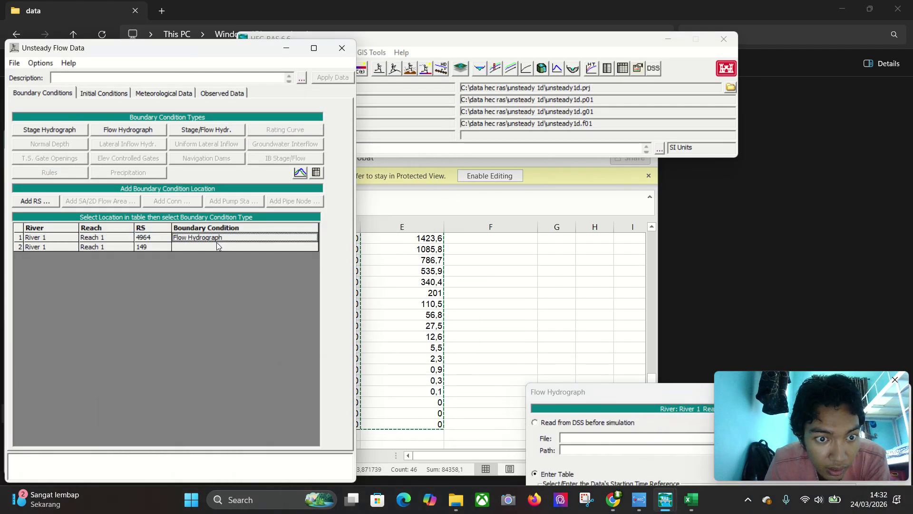
left_click_drag(660, 396, 304, 217)
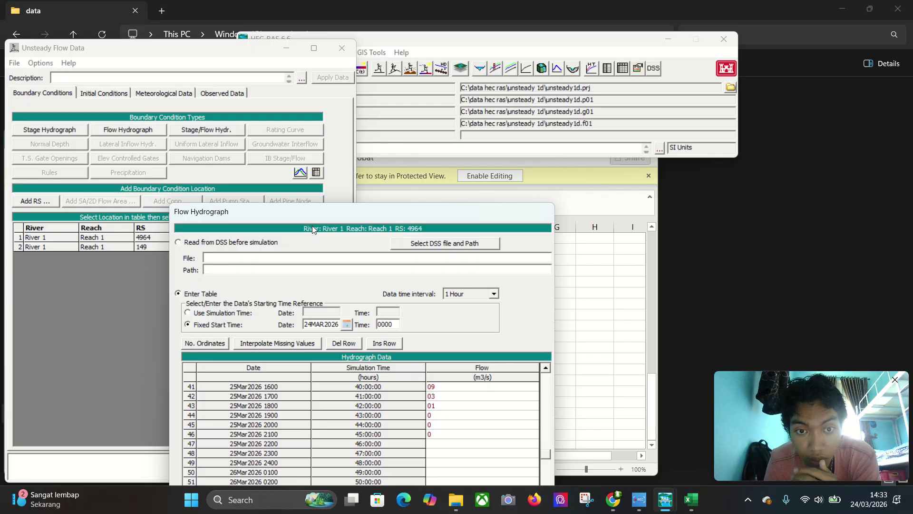
left_click_drag(369, 220, 361, 42)
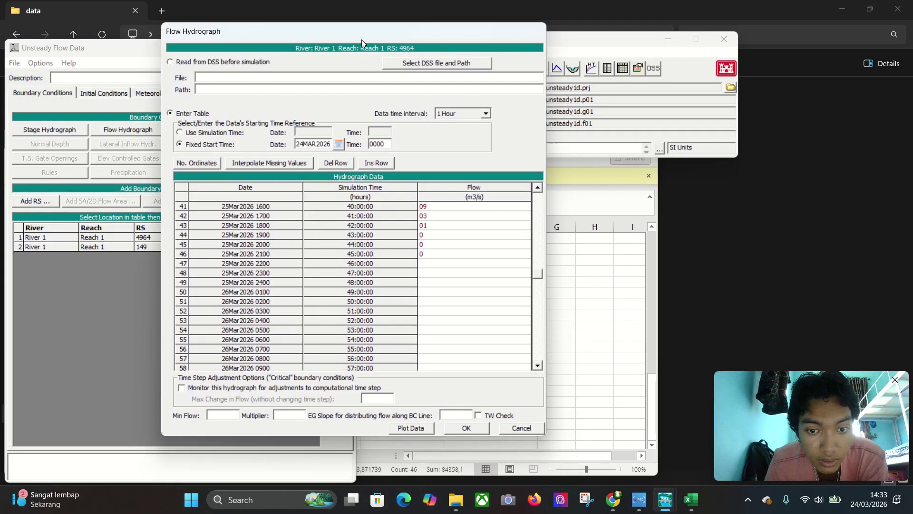
left_click(455, 414)
type("0.001")
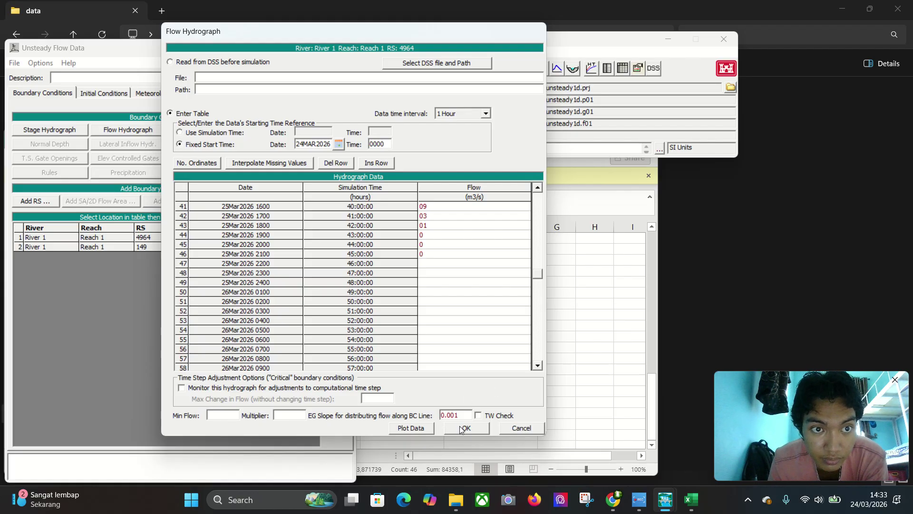
Plot the flow hydrograph data for review, then close the plot and accept the boundary condition
left_click(407, 428)
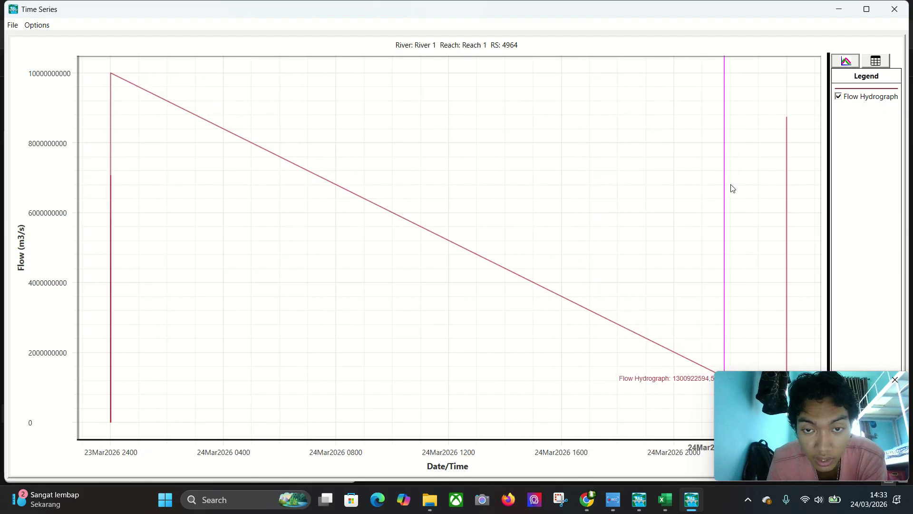
left_click(894, 9)
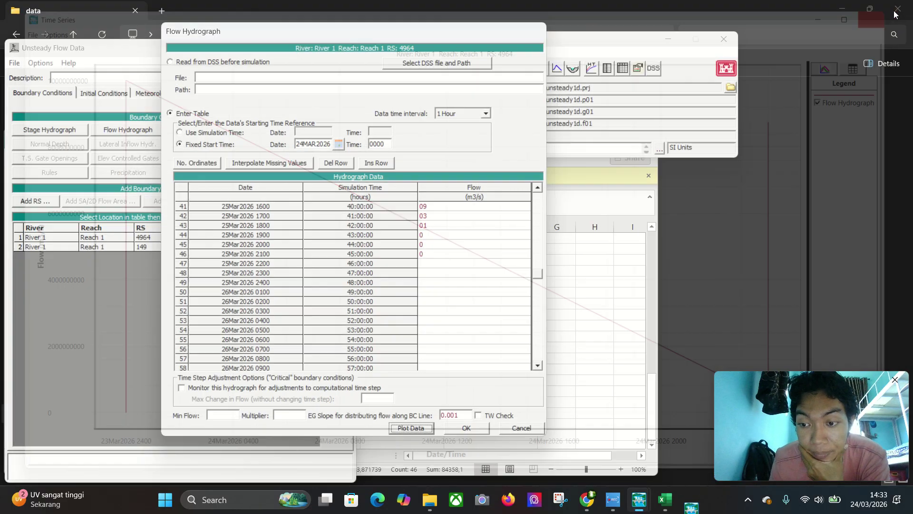
left_click(466, 428)
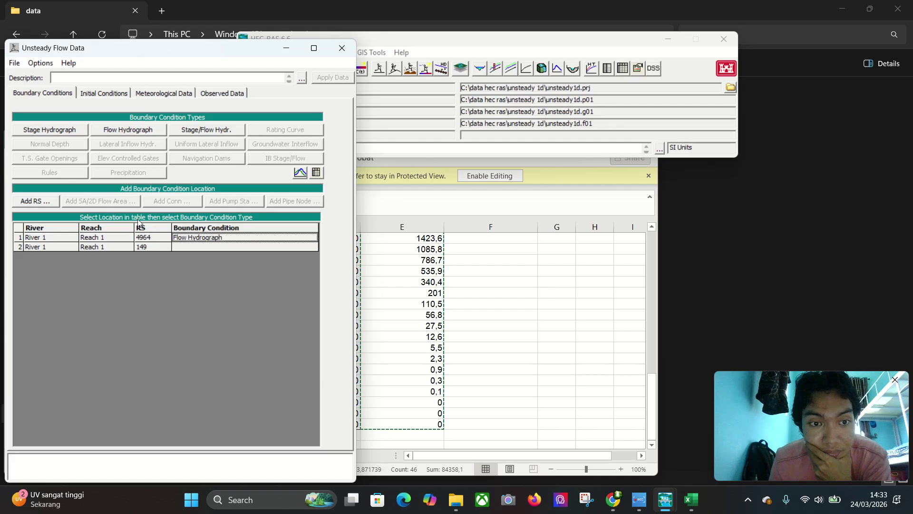
Assign a normal depth boundary condition with a friction slope of 0.001 to River 1, Reach 1, station 149
left_click(199, 247)
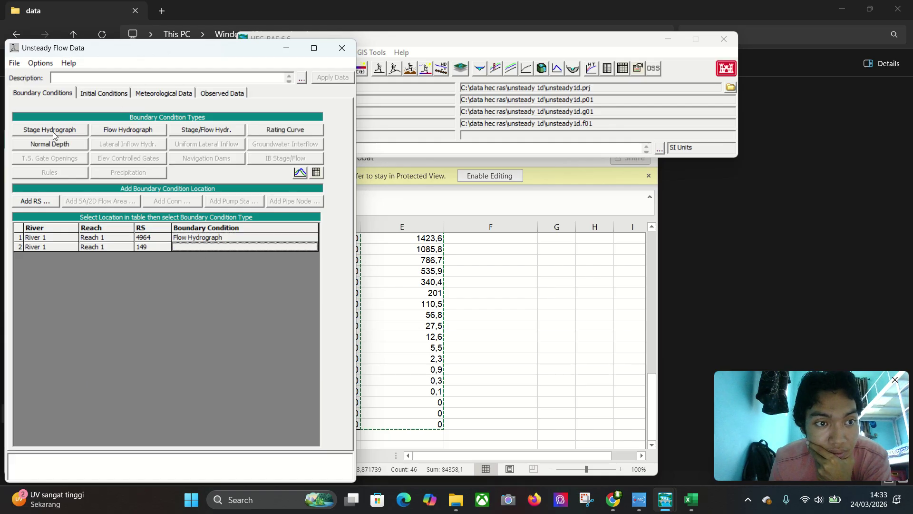
left_click(79, 142)
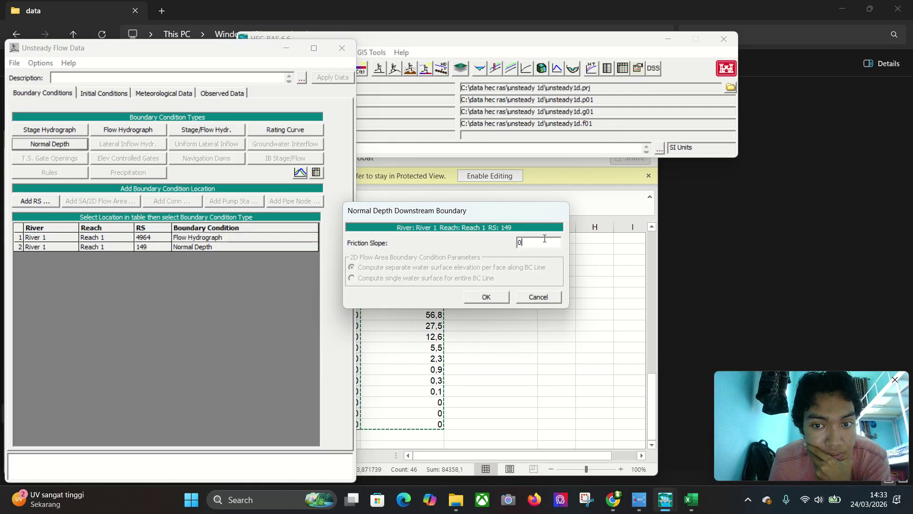
type("0.0")
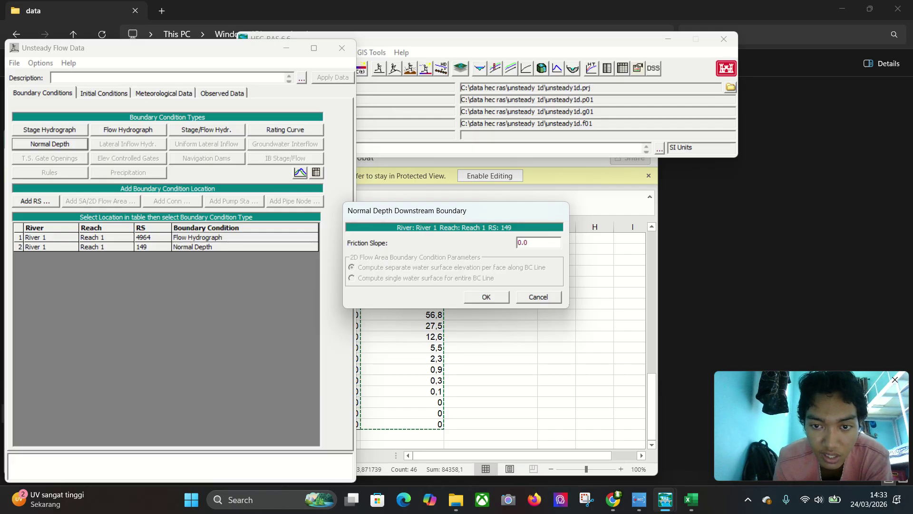
type("01")
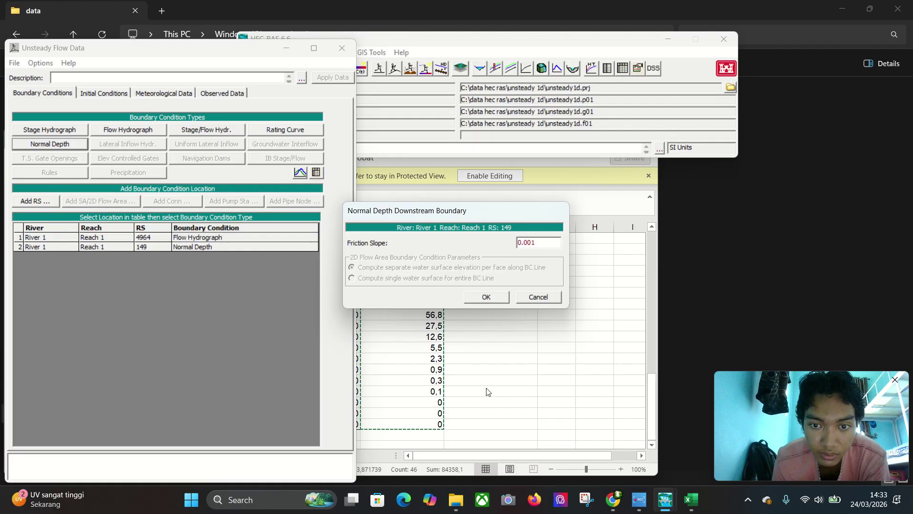
left_click(476, 301)
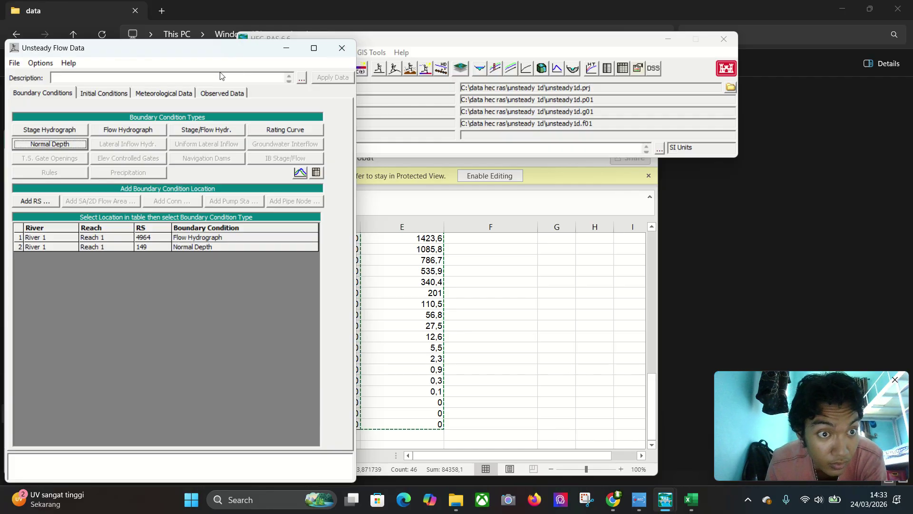
Set the initial flow for River 1, Reach 1, station 4964 to 10 in the initial conditions
left_click(104, 93)
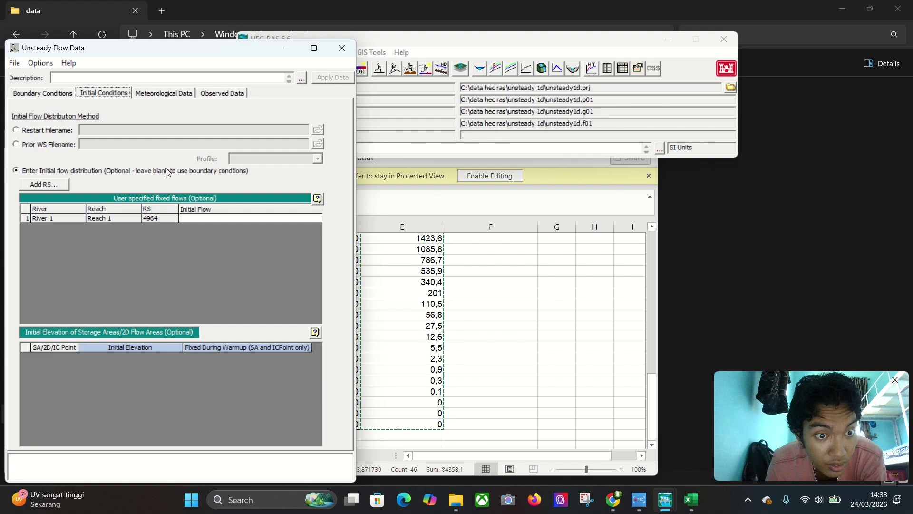
left_click(236, 219)
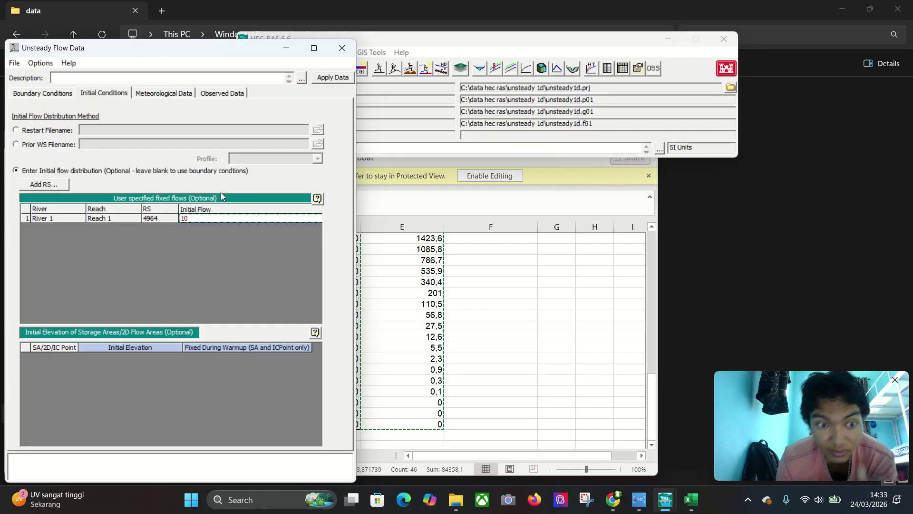
left_click(38, 94)
Save the unsteady flow data in the unsteady 1d folder under the title DATAun1
left_click(14, 63)
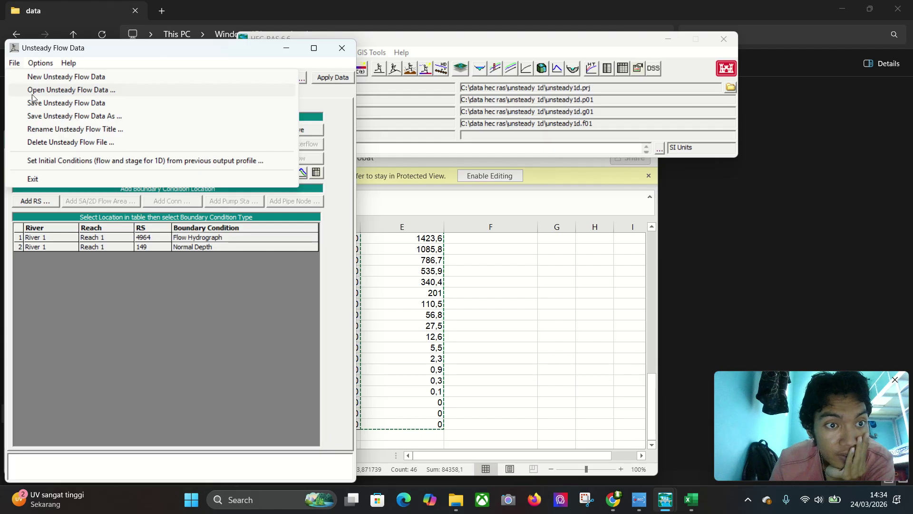
left_click(39, 103)
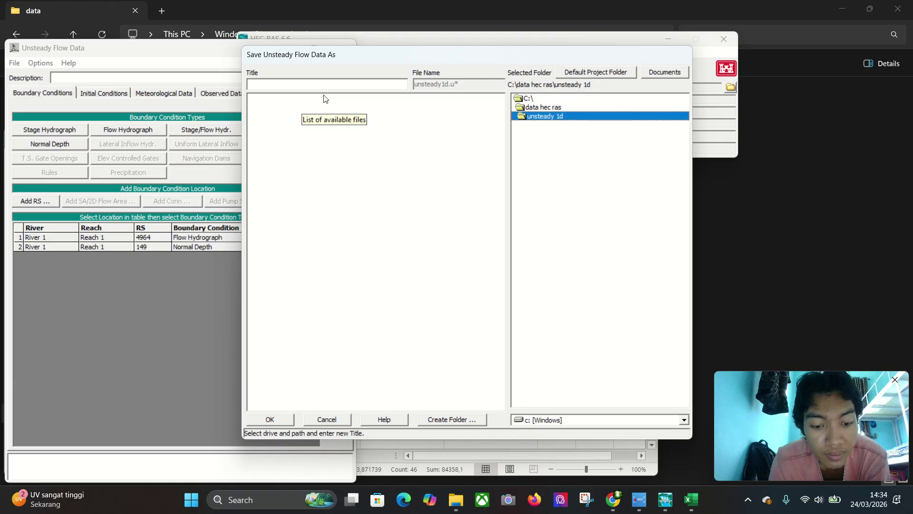
key("Up")
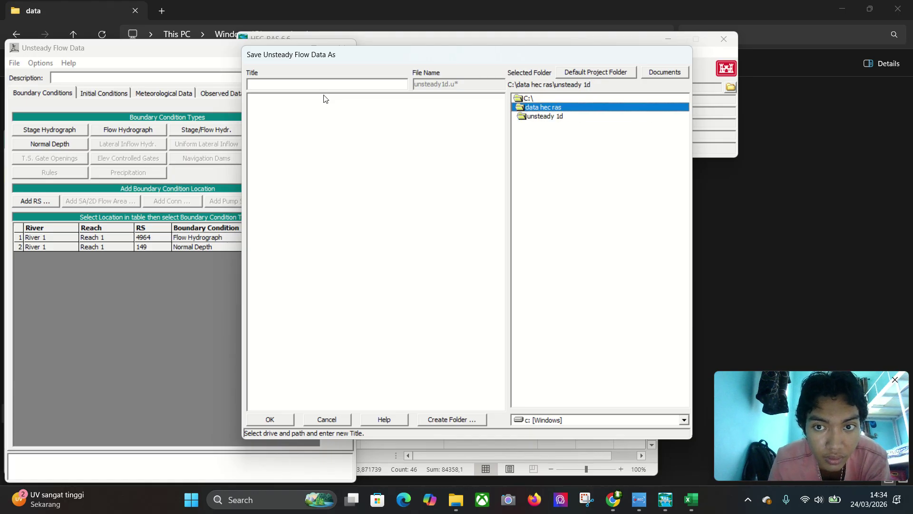
key("Down")
left_click(378, 89)
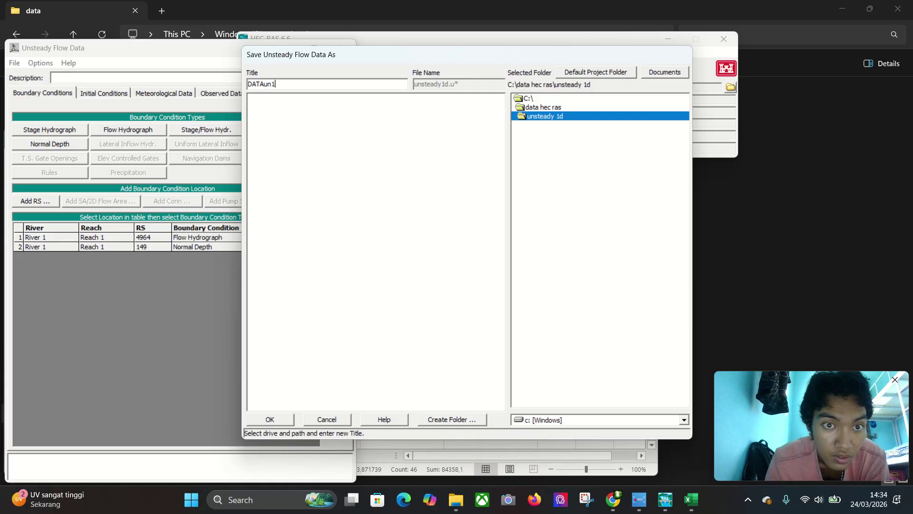
left_click(264, 418)
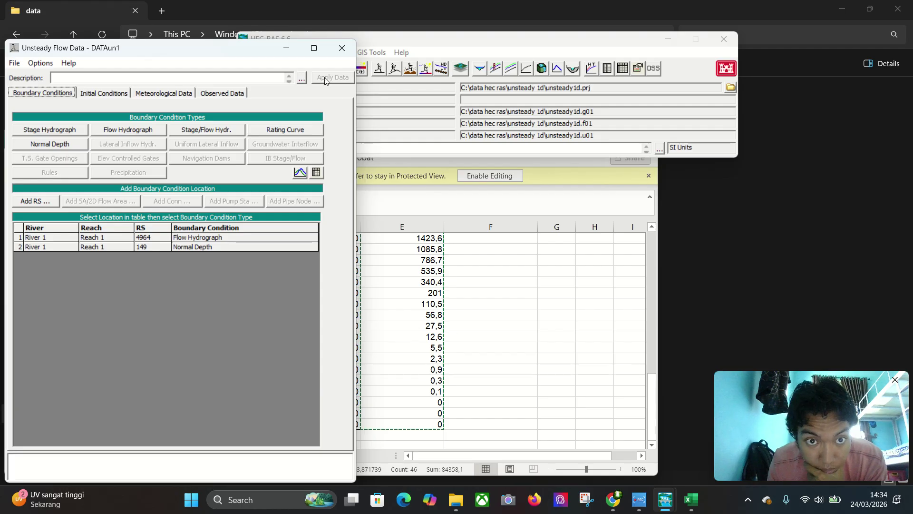
left_click(15, 64)
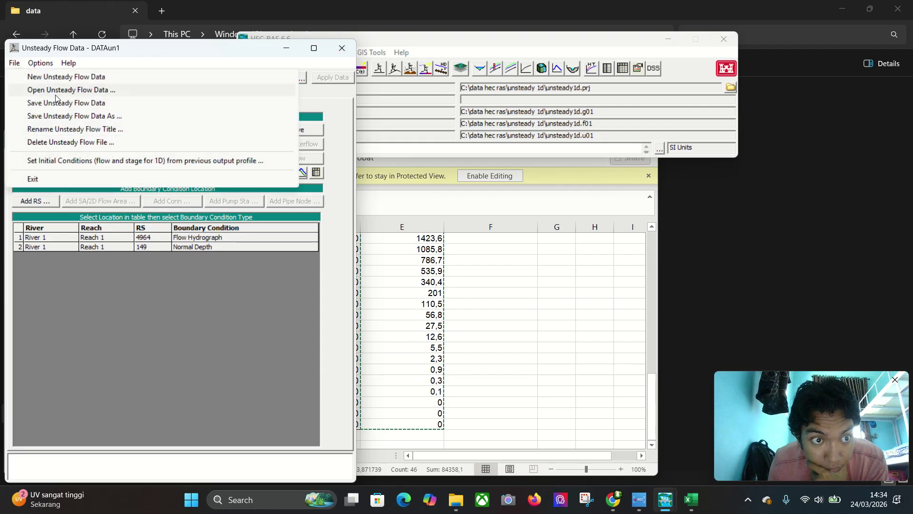
left_click(28, 103)
Close the unsteady flow data editor and open the Unsteady Flow Analysis setup
left_click(351, 53)
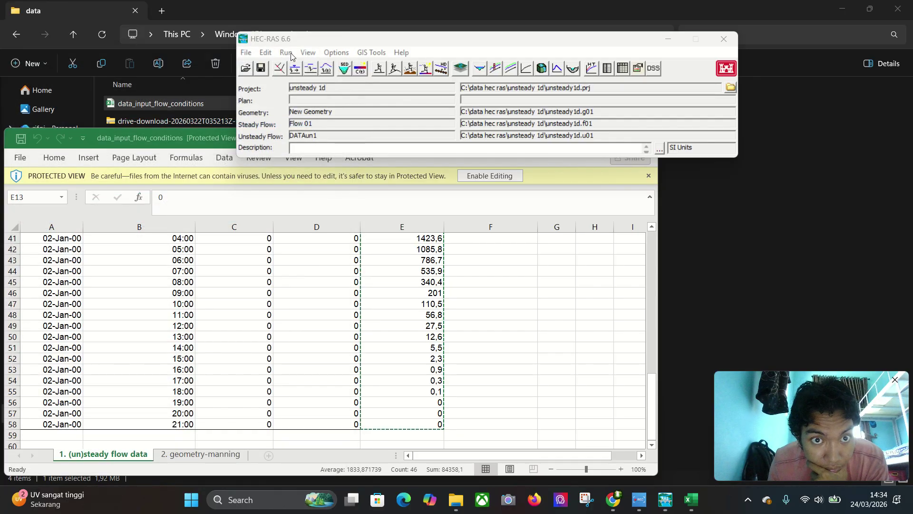
left_click(308, 52)
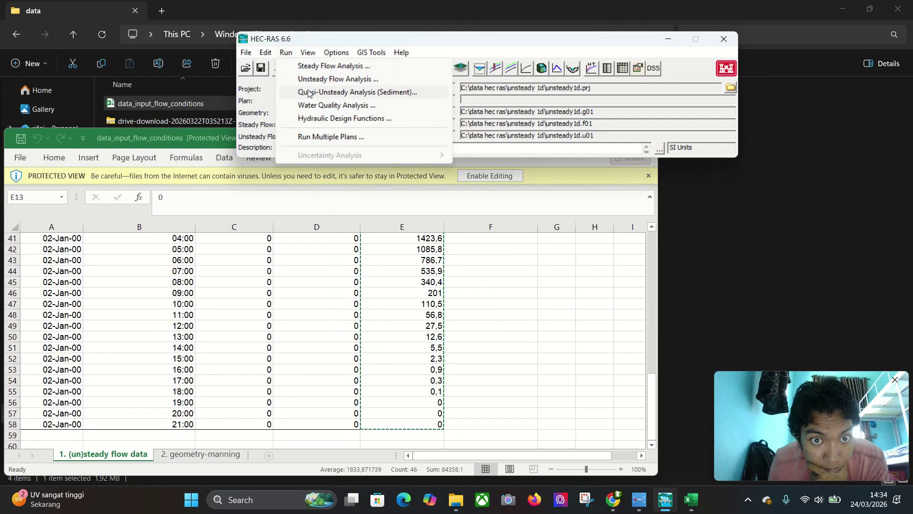
left_click(323, 79)
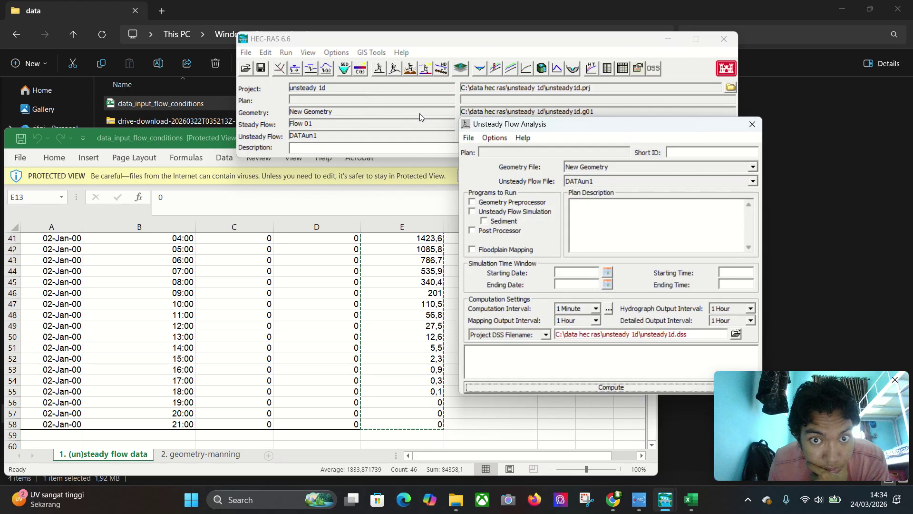
left_click(573, 281)
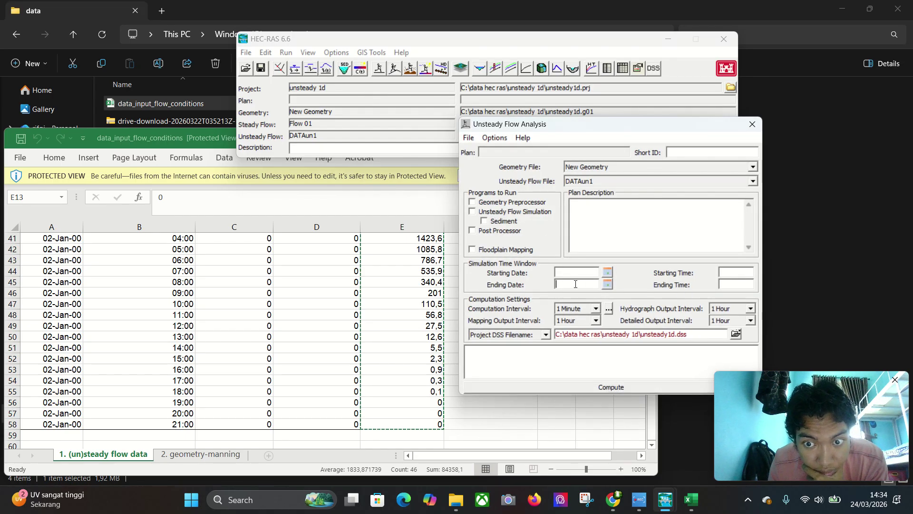
left_click(609, 283)
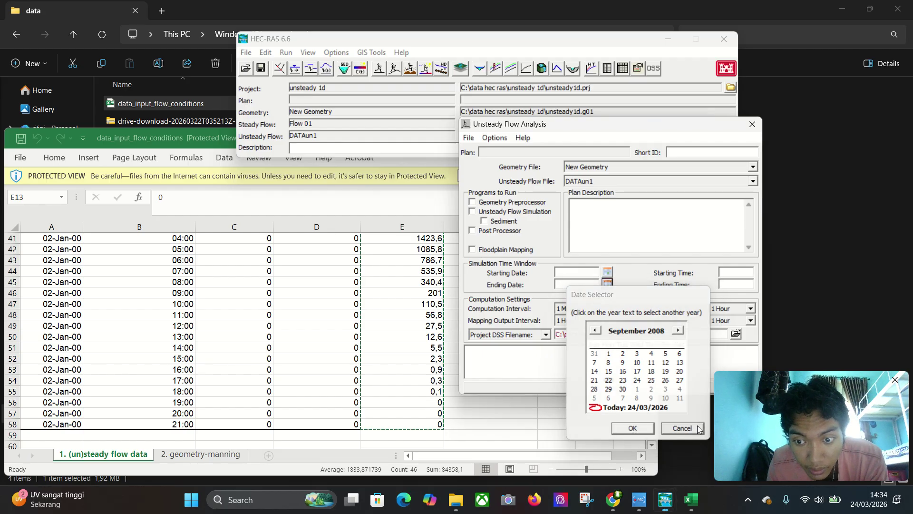
key("Escape")
left_click(608, 272)
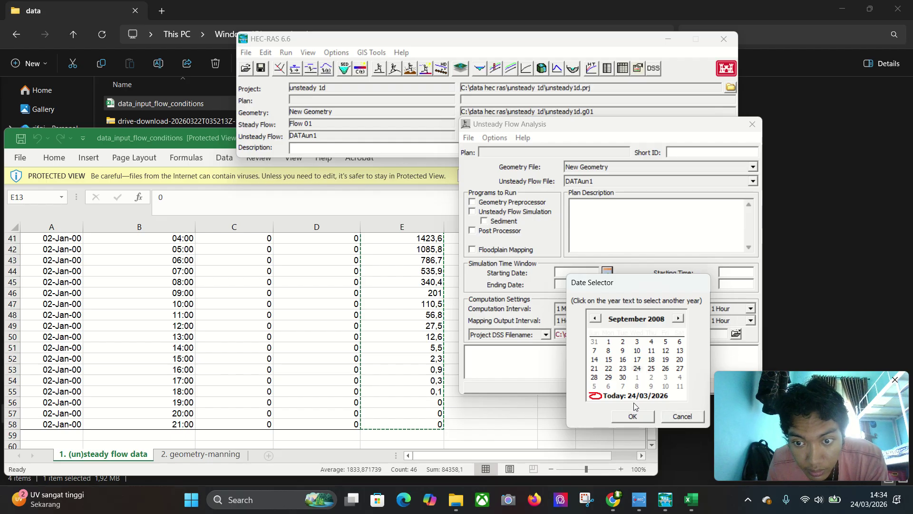
left_click(633, 416)
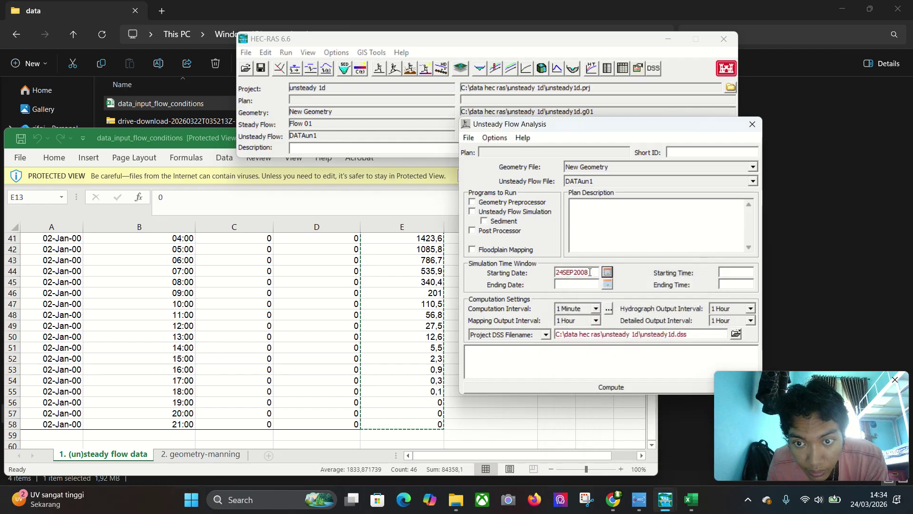
Set the simulation time window to start on 24MAR2026 at 0000 and end on 25MAR2026 at 2100
left_click(608, 272)
left_click(654, 397)
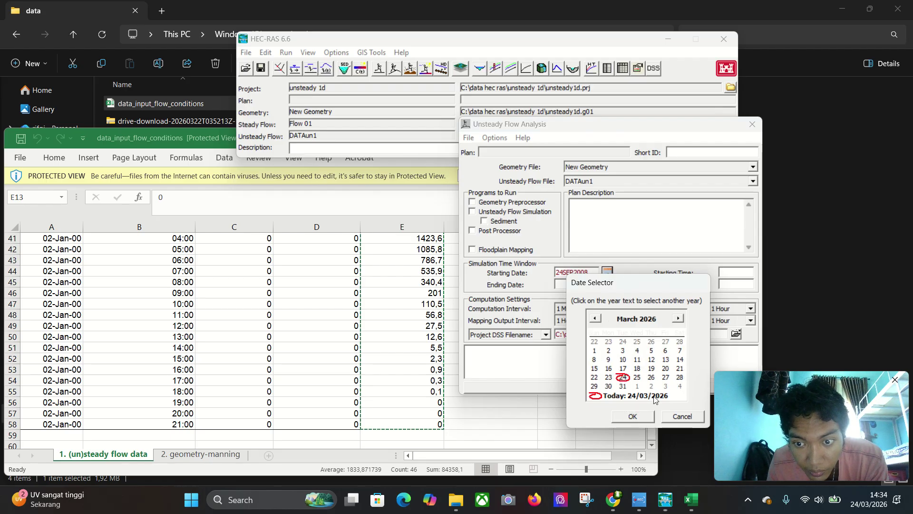
left_click(628, 416)
left_click(606, 284)
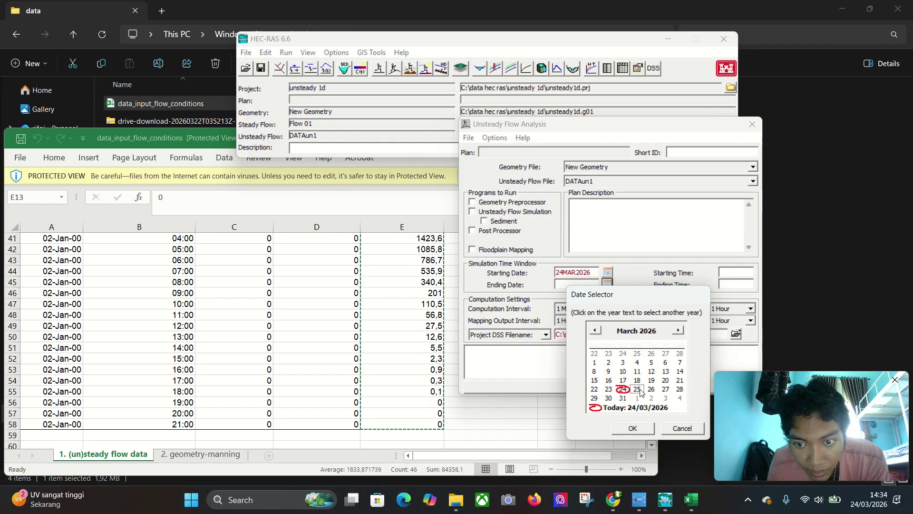
left_click(632, 426)
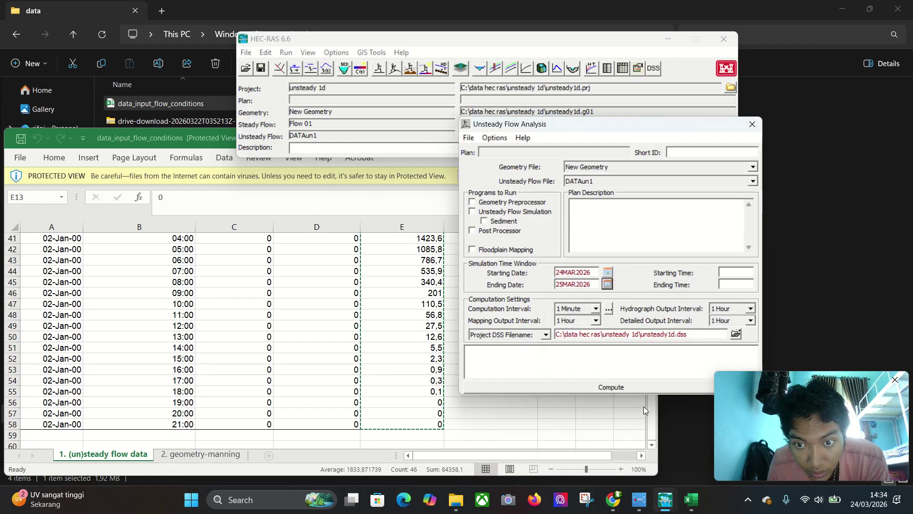
left_click(743, 274)
type("0000")
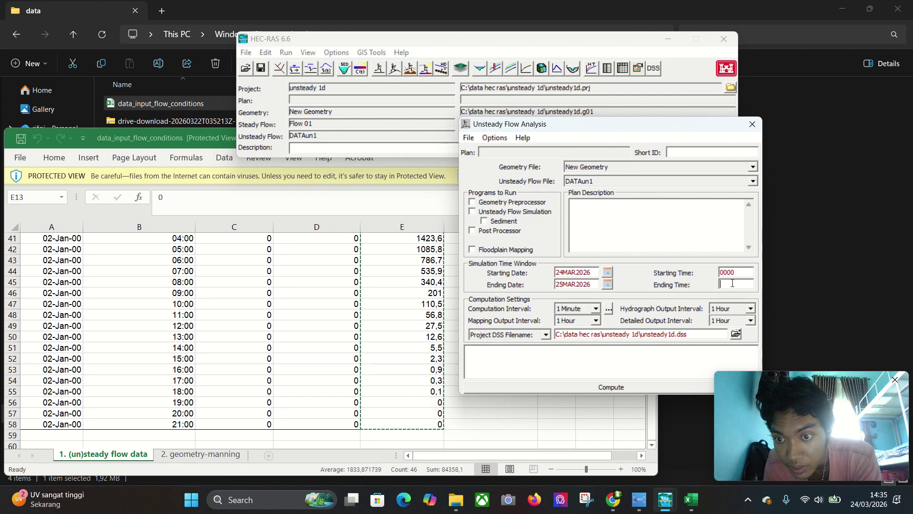
type("2100")
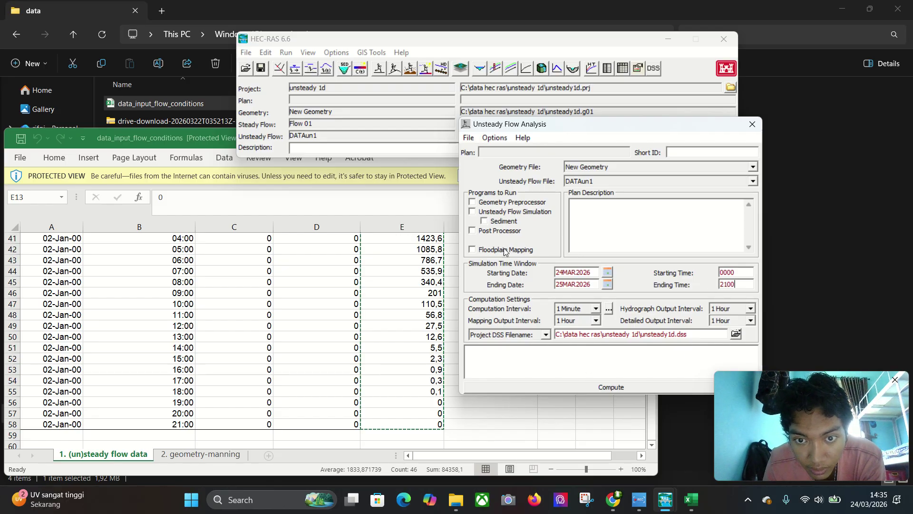
Enable the Geometry Preprocessor, Unsteady Flow Simulation, Post Processor and Floodplain Mapping programs for the run
left_click(472, 202)
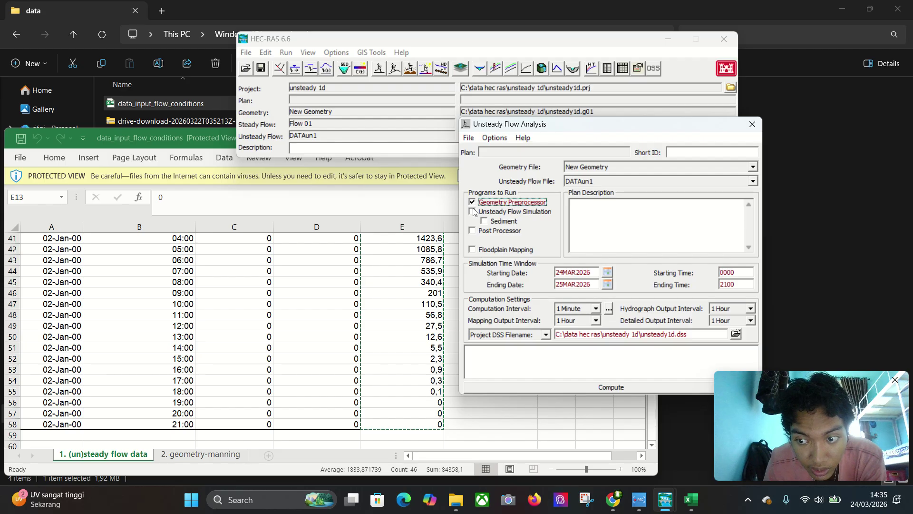
left_click(472, 212)
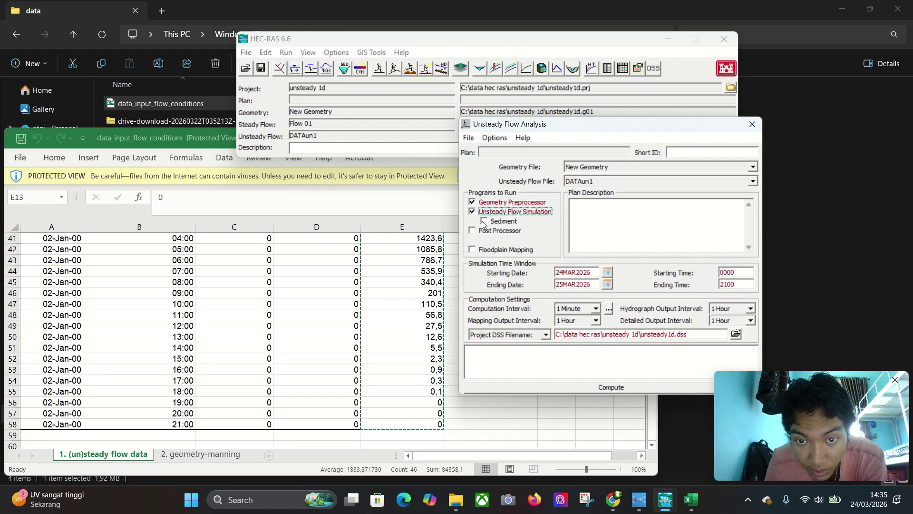
left_click(472, 231)
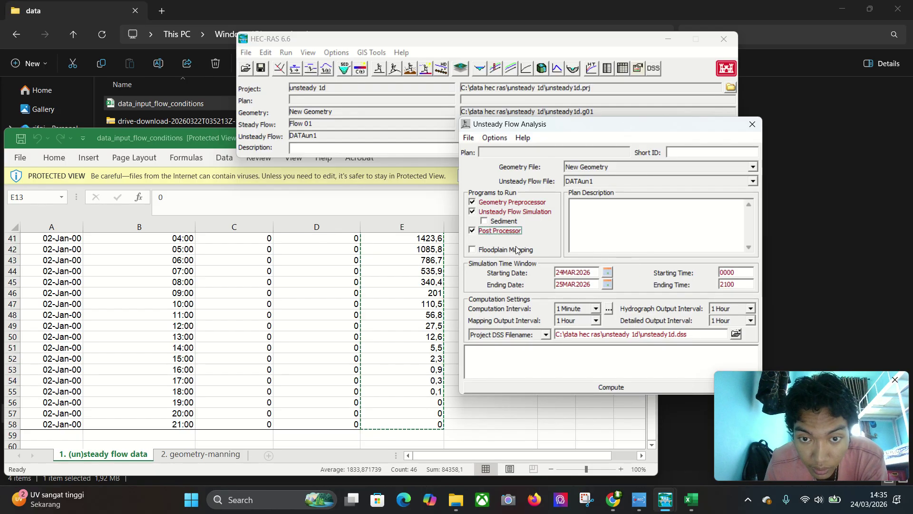
left_click(471, 251)
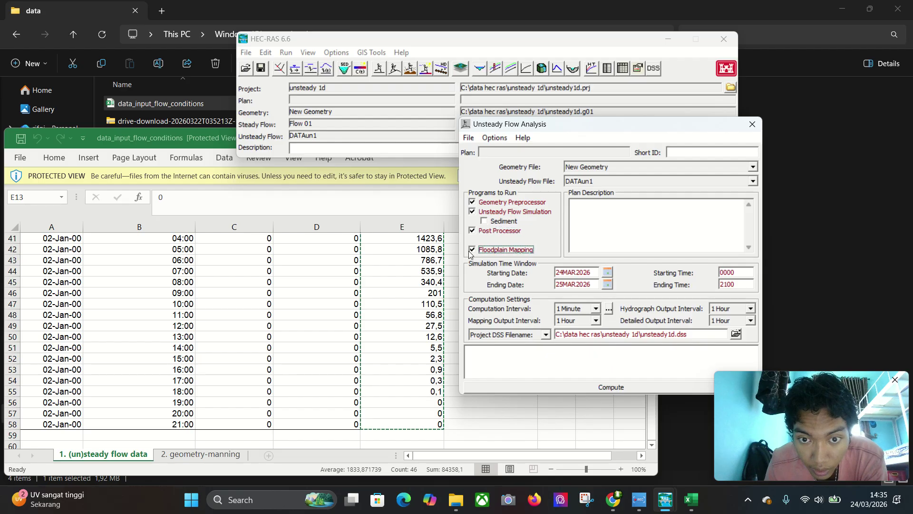
Compute the unsteady flow simulation, review the errors and warnings in the computation messages and close the computation window
left_click(629, 389)
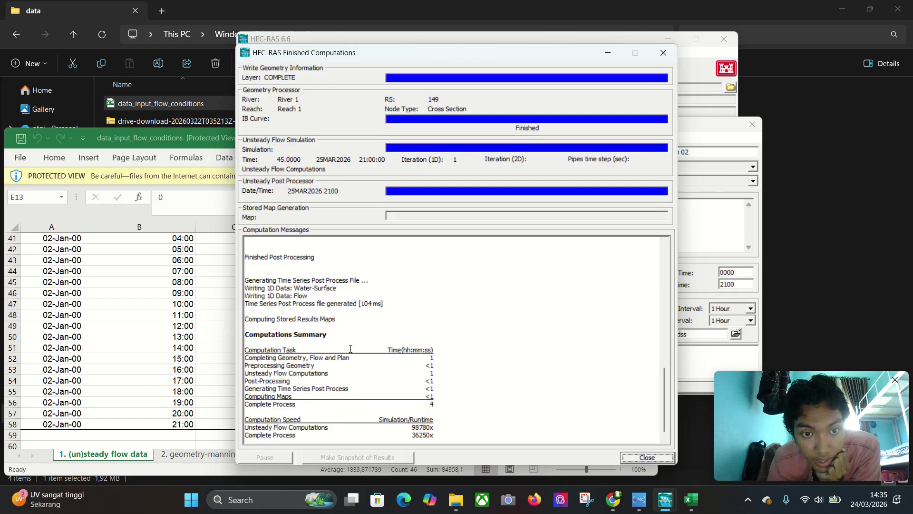
scroll(416, 319, "up", 8)
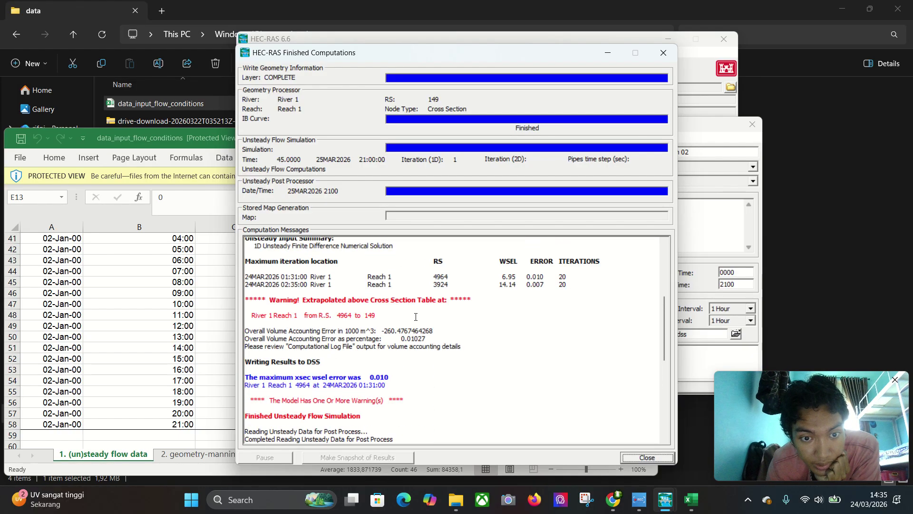
scroll(416, 319, "up", 3)
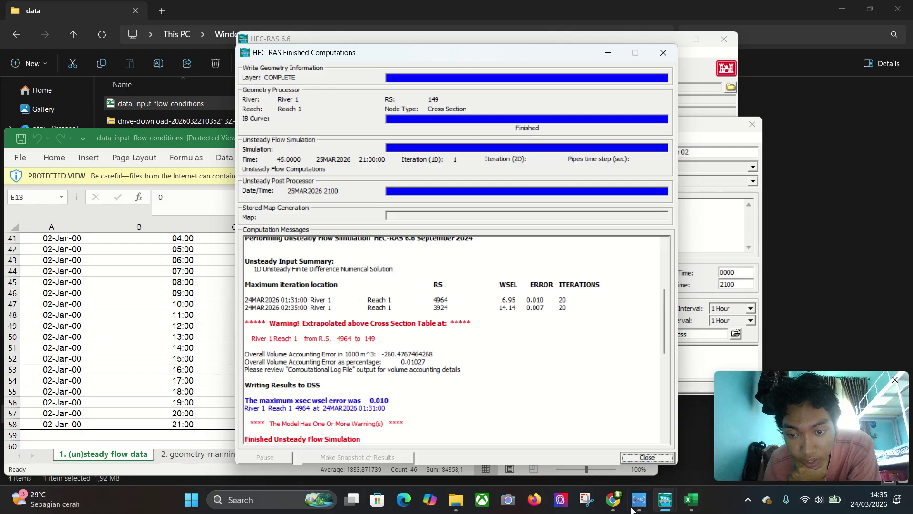
left_click(645, 458)
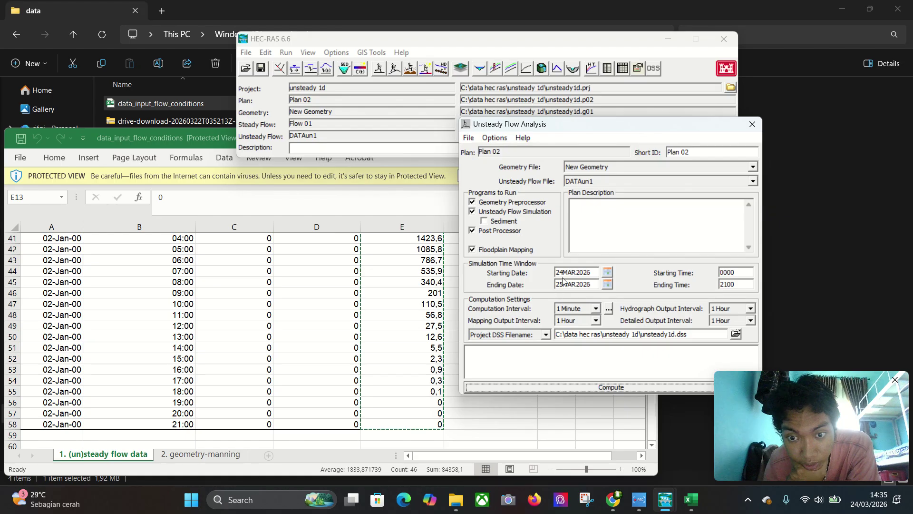
Recompute the simulation with a 10 Second computation interval, review the computation messages and close the computation window
left_click(582, 309)
scroll(579, 349, "up", 3)
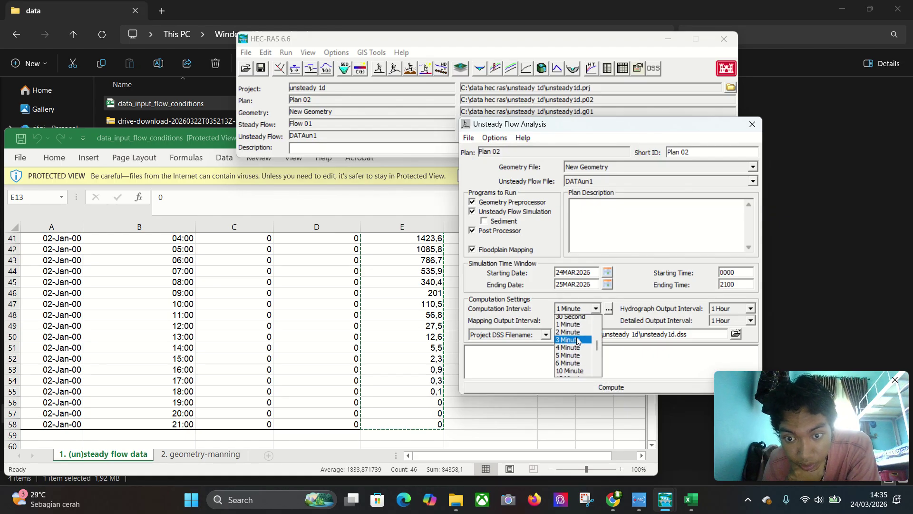
left_click(581, 349)
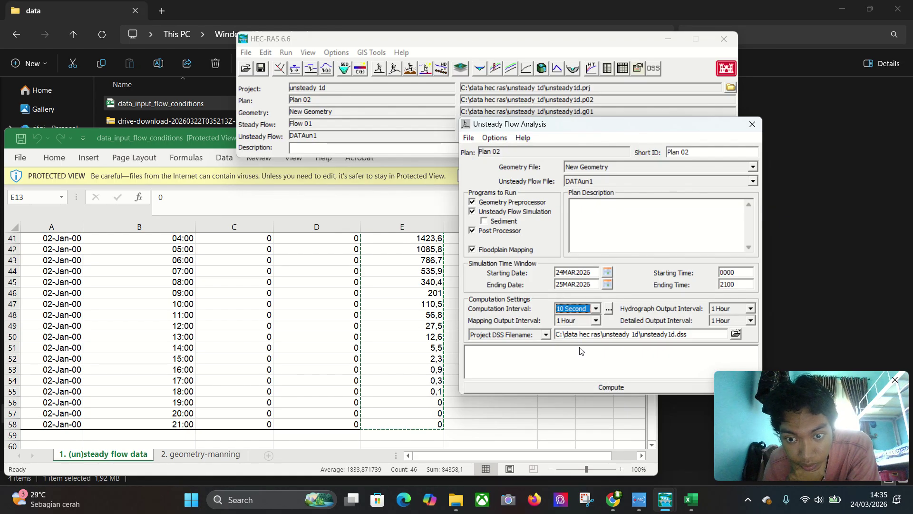
left_click(590, 387)
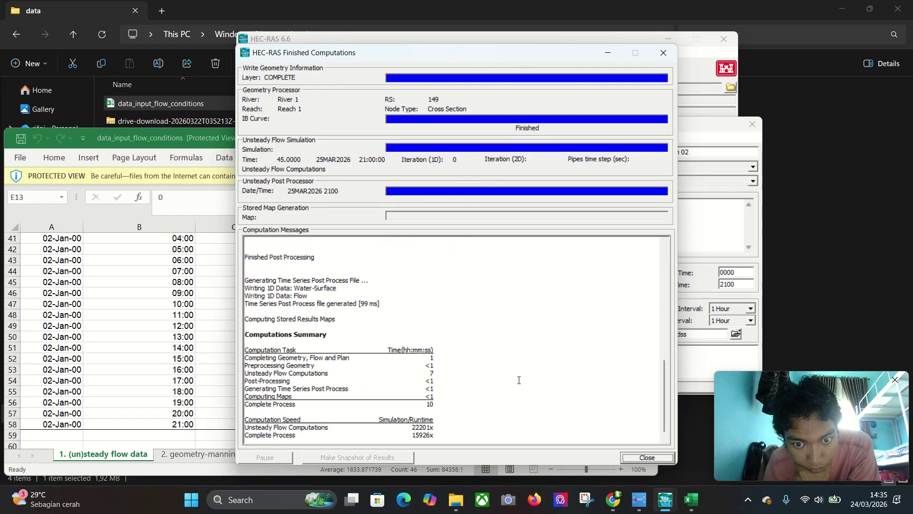
scroll(495, 362, "up", 10)
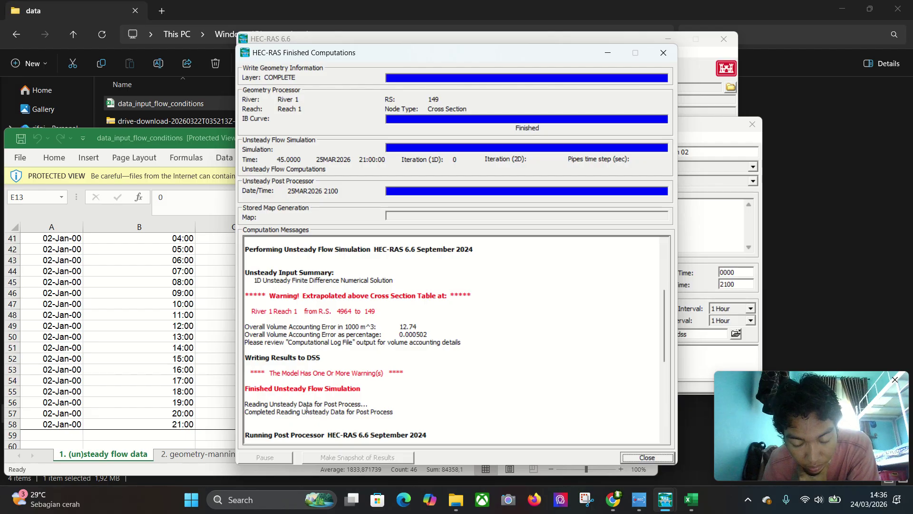
left_click(647, 456)
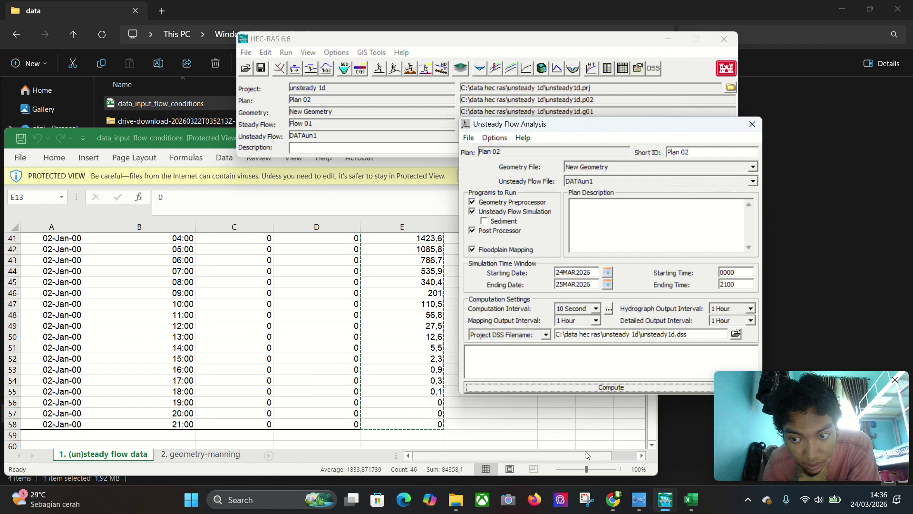
Set the computation interval to 5 Second
left_click(584, 309)
scroll(585, 335, "up", 1)
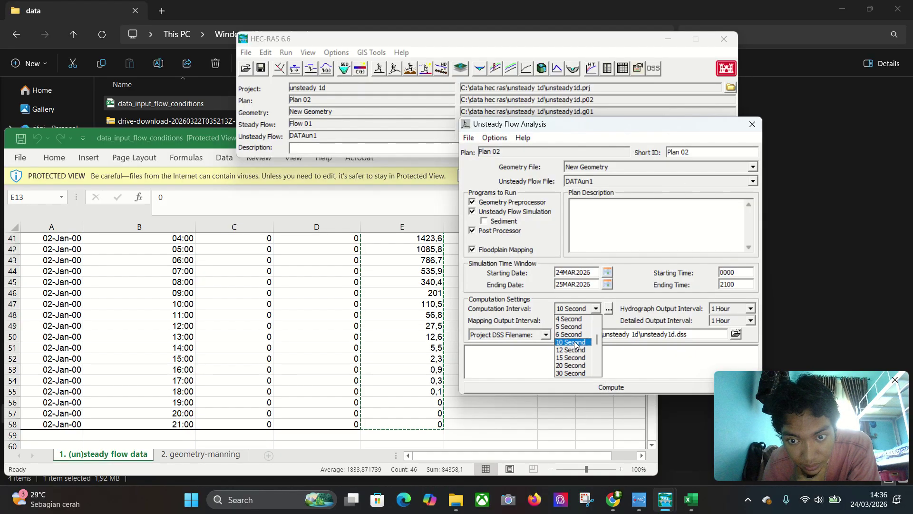
left_click(569, 326)
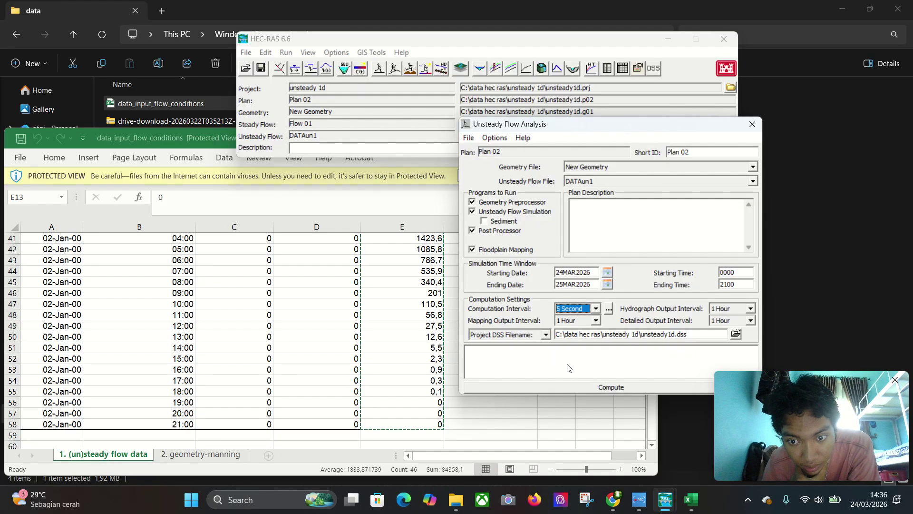
Recompute the unsteady flow simulation, review the warnings and errors in the computation messages and close the computation window
left_click(609, 387)
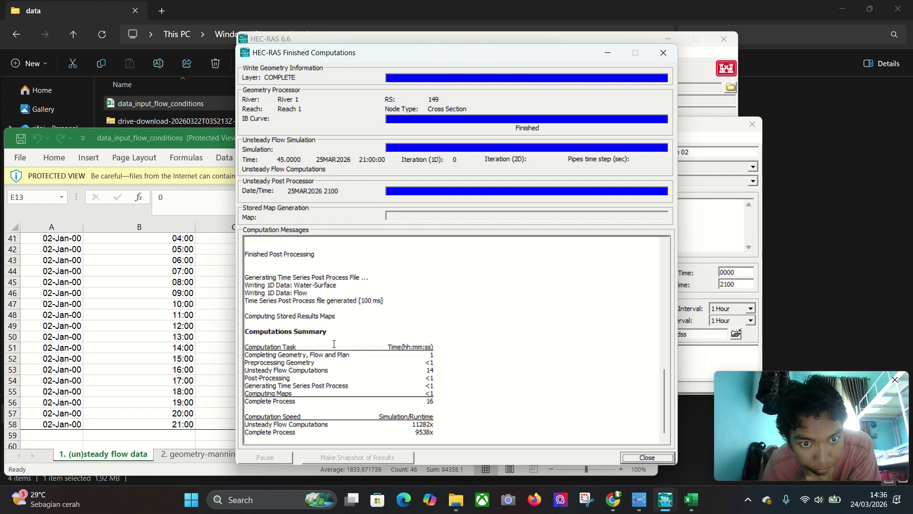
scroll(334, 344, "up", 4)
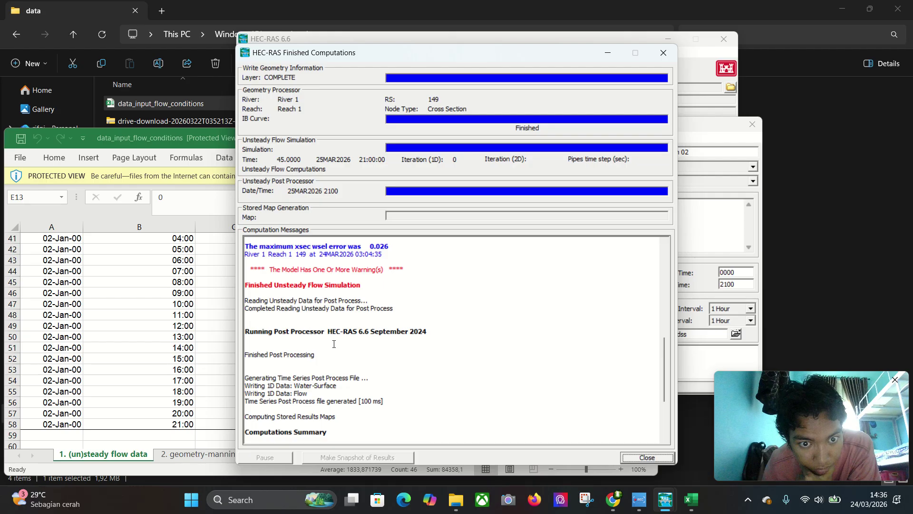
scroll(334, 344, "up", 4)
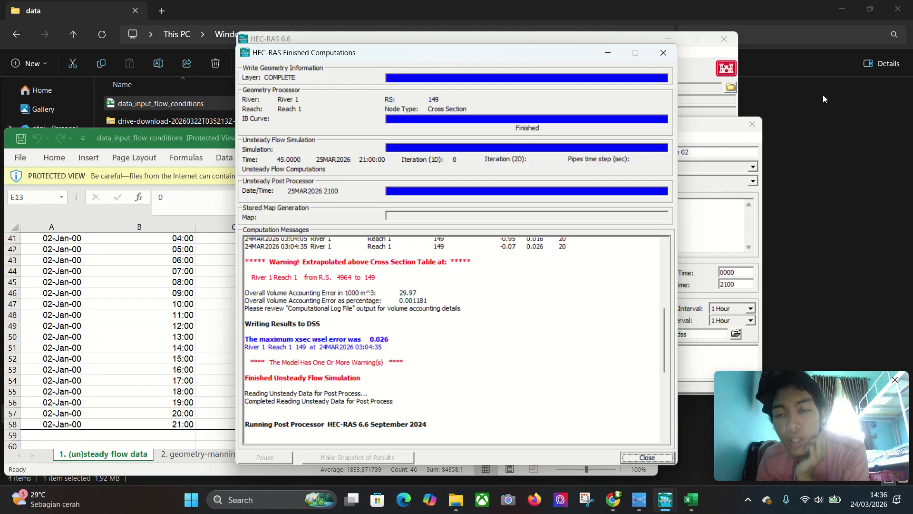
left_click(663, 52)
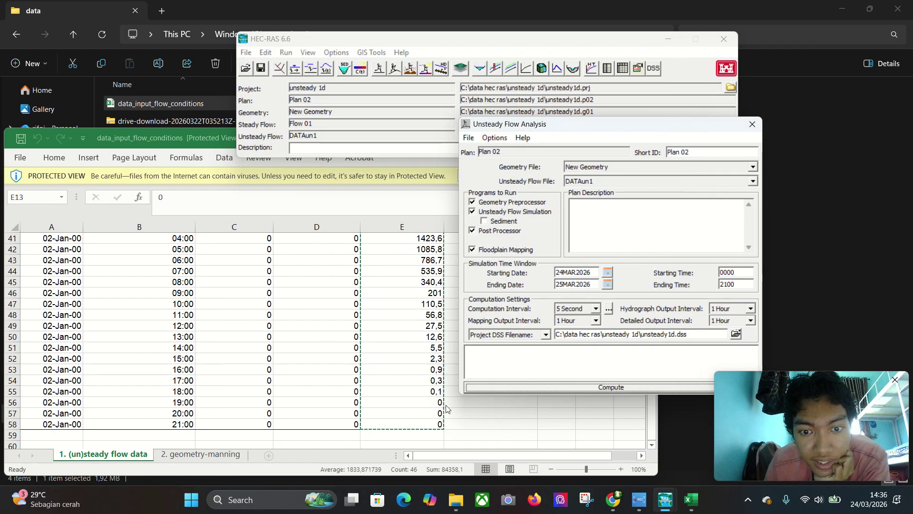
Copy the Discharge Q25 values in E13:E58 of the data_input_flow_conditions workbook and return to the HEC-RAS Unsteady Flow Analysis window
scroll(406, 317, "up", 8)
scroll(406, 318, "up", 5)
scroll(407, 317, "down", 3)
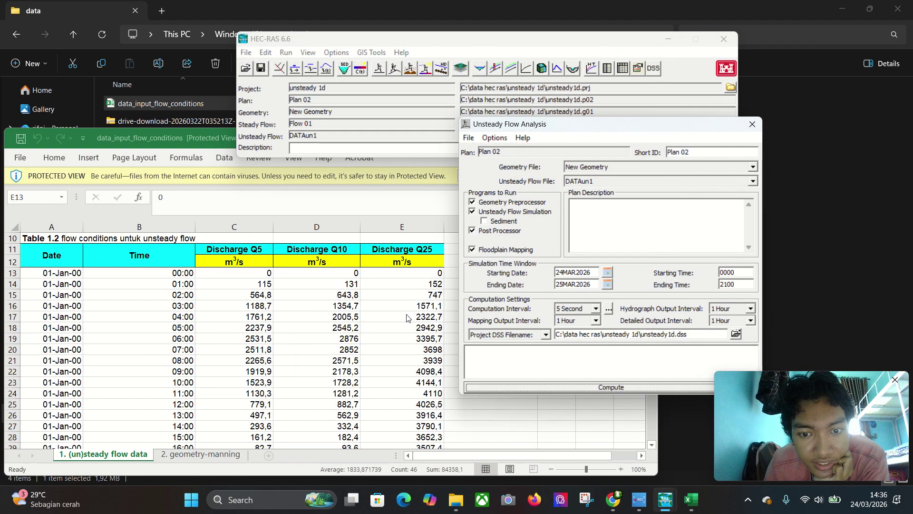
left_click_drag(431, 277, 438, 436)
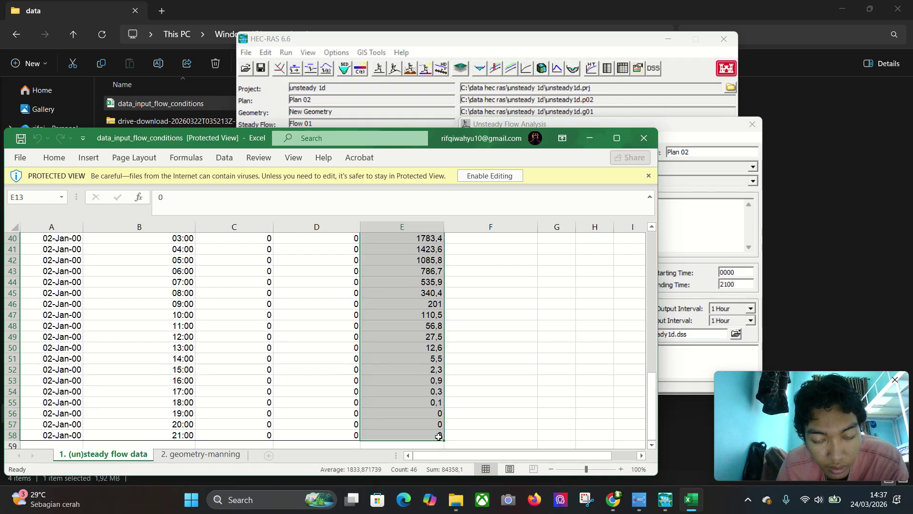
left_click(665, 499)
mouse_move(714, 428)
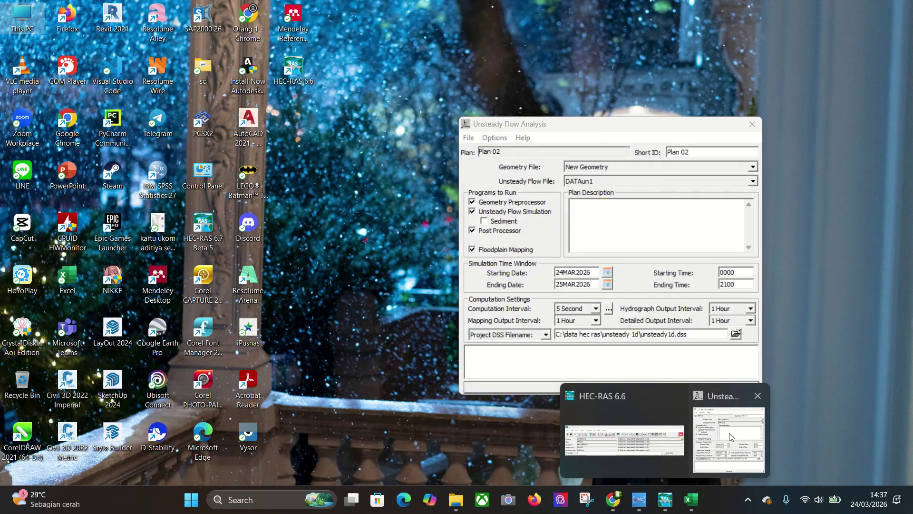
left_click(723, 433)
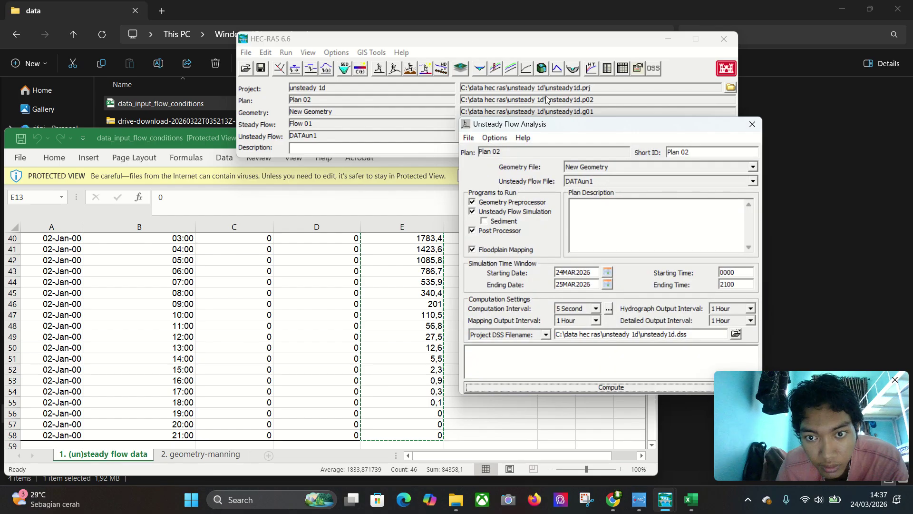
Close the Unsteady Flow Analysis window and open the flow hydrograph of River 1, Reach 1, RS 4964 from the unsteady flow data
left_click(752, 124)
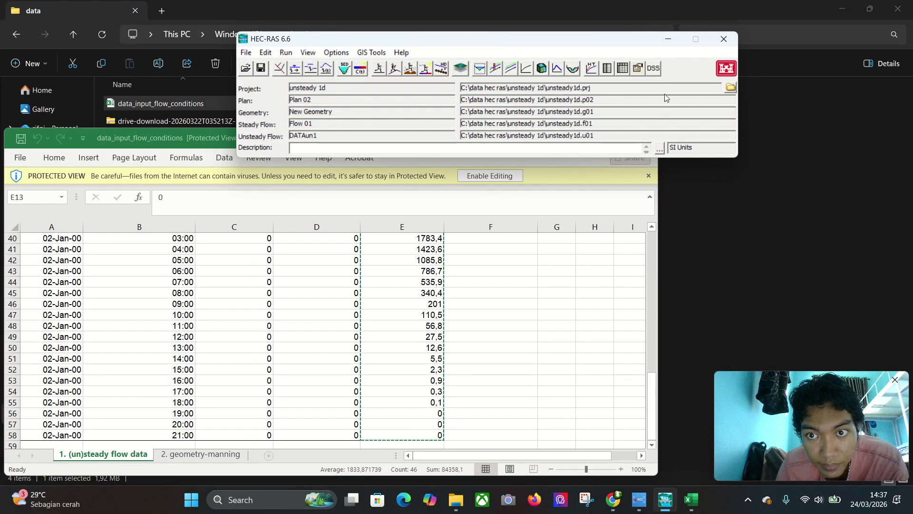
left_click(264, 54)
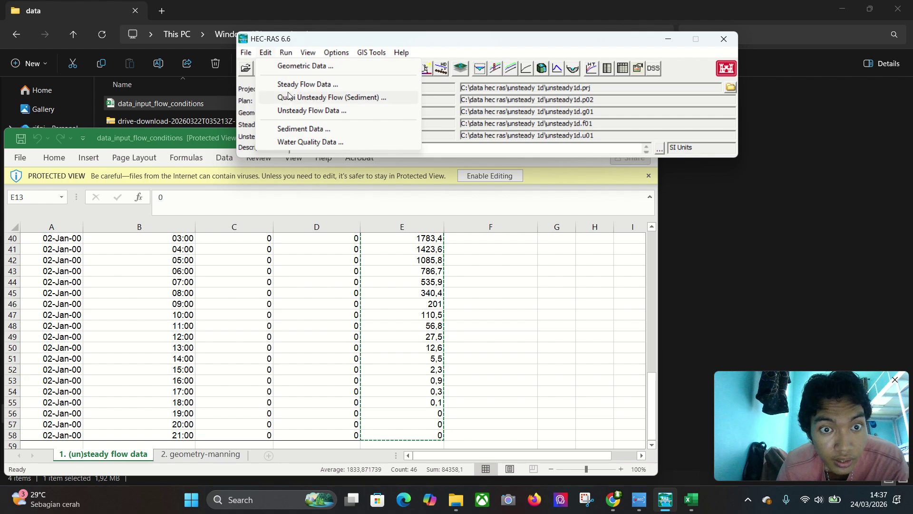
left_click(304, 111)
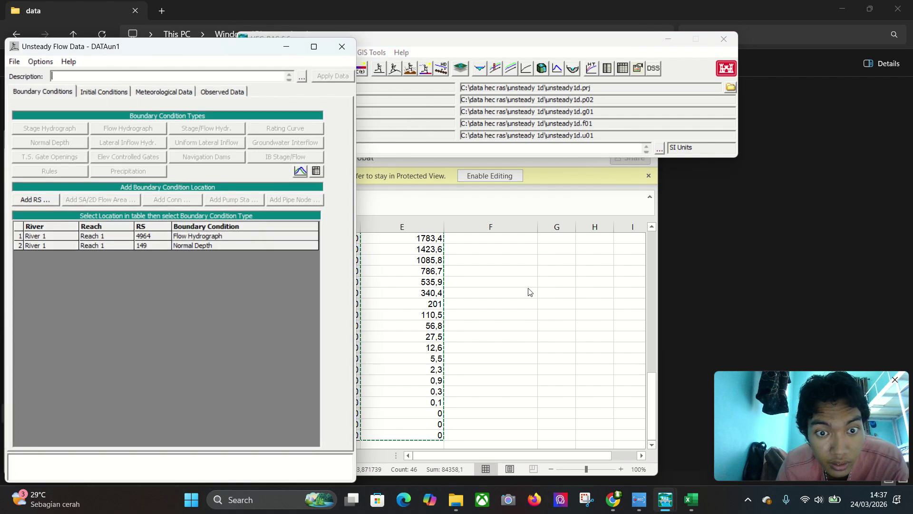
left_click(225, 236)
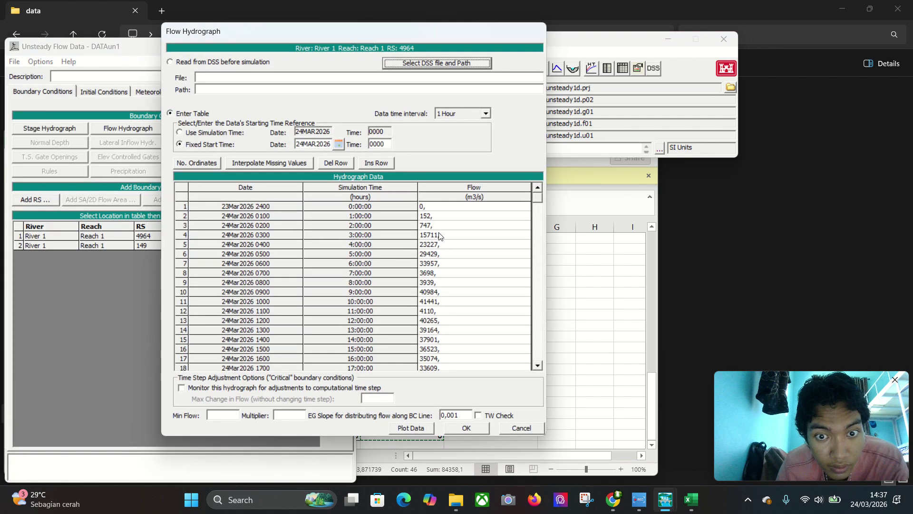
Clear all flow values from the hydrograph table of RS 4964
left_click_drag(428, 208, 467, 245)
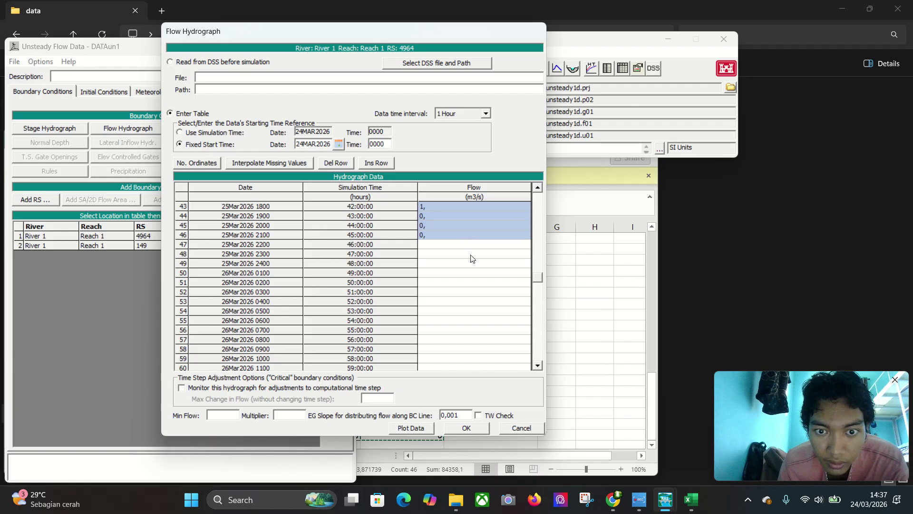
scroll(472, 258, "up", 13)
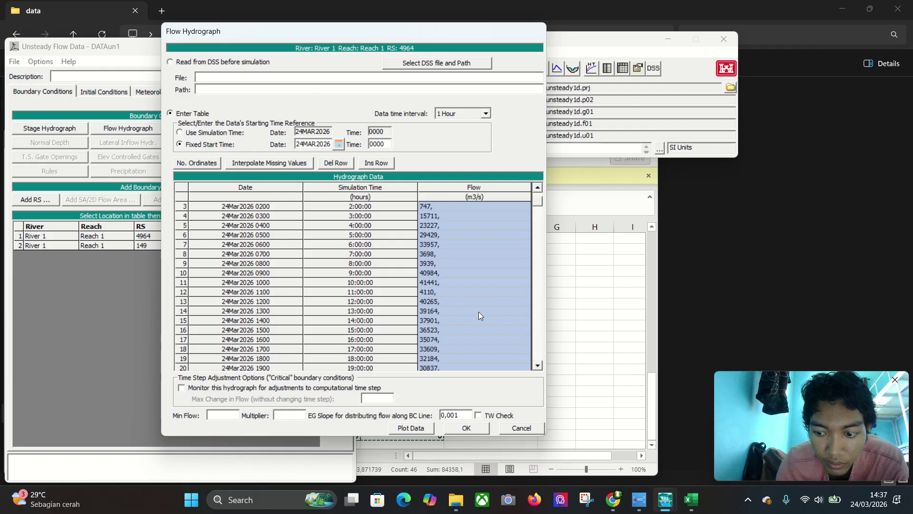
key("Delete")
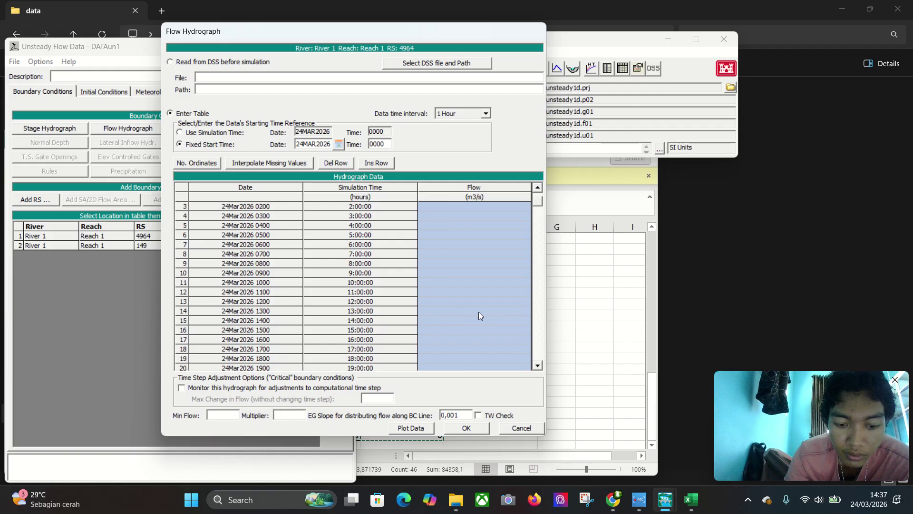
key("ctrl+v")
key("Delete")
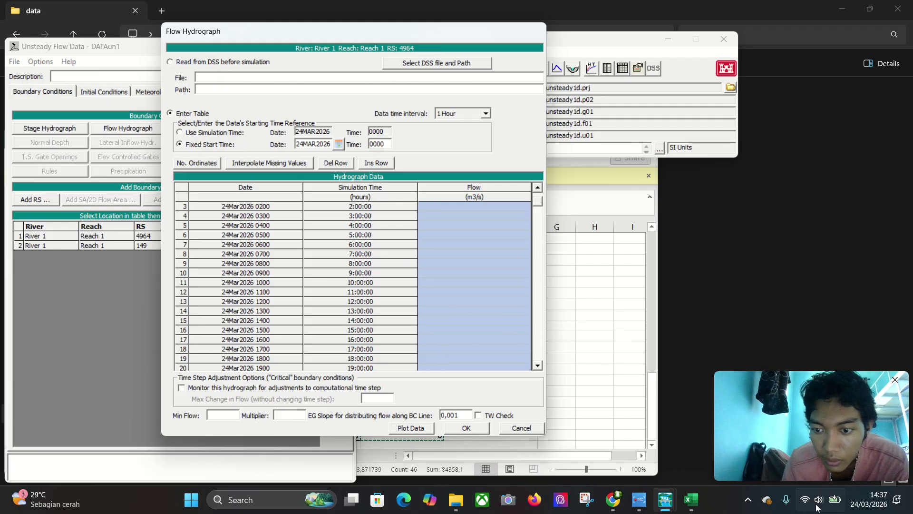
Switch to the Excel flow workbook, maximize it, enable editing and select the Discharge Q25 values in E13:E58
left_click(691, 499)
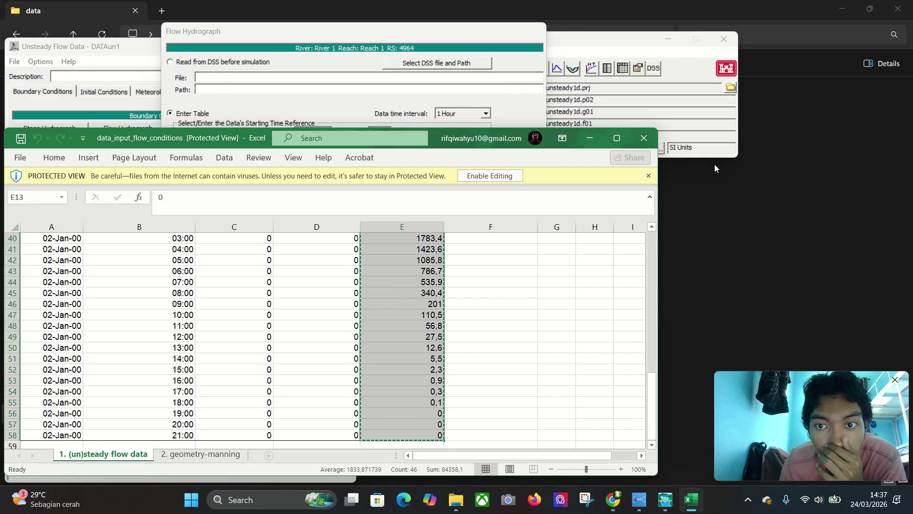
left_click(617, 138)
scroll(358, 164, "up", 13)
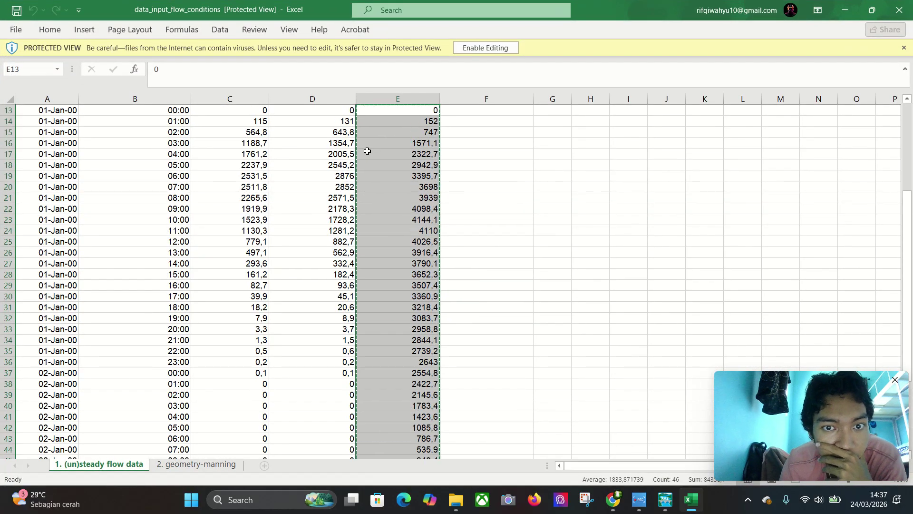
left_click(473, 47)
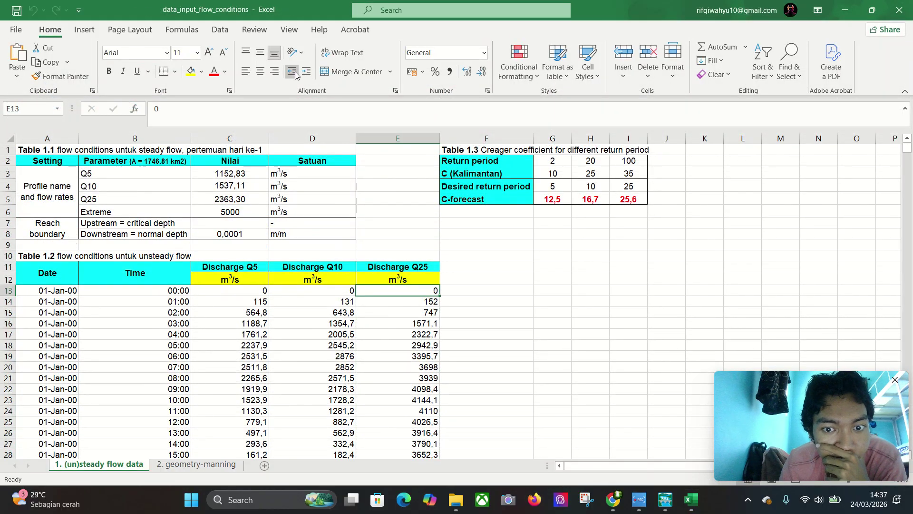
left_click_drag(419, 293, 432, 269)
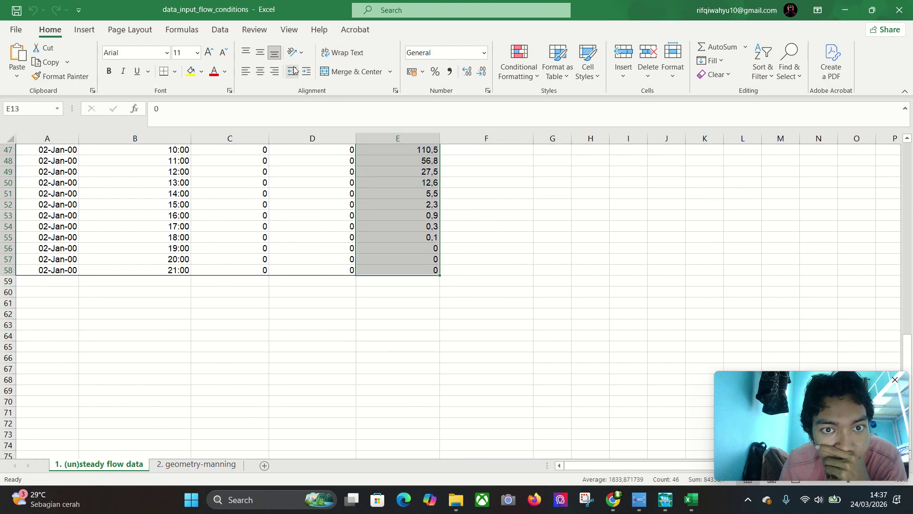
scroll(354, 131, "up", 15)
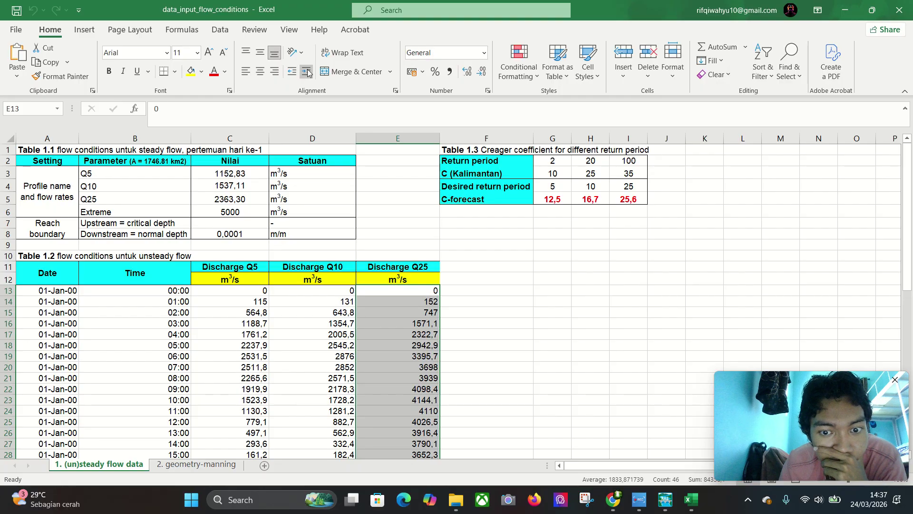
left_click(307, 71)
left_click(307, 72)
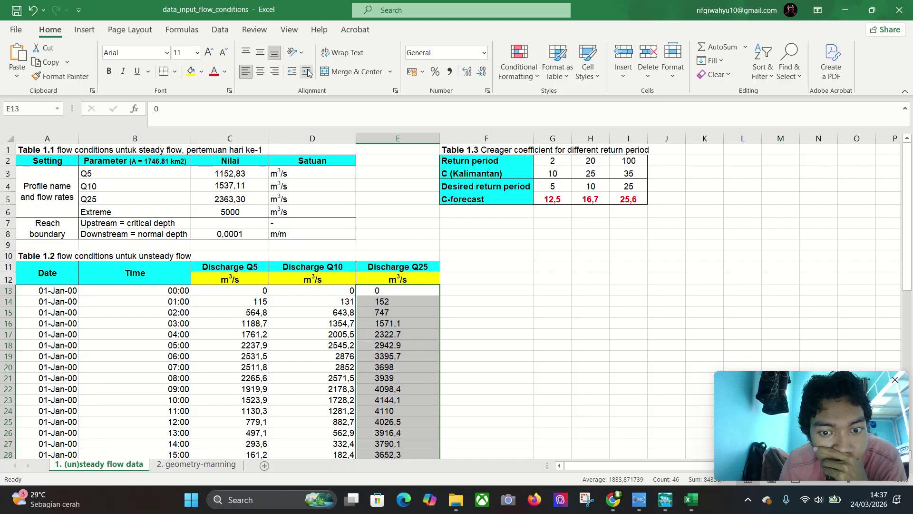
left_click(307, 71)
left_click(307, 71)
left_click(306, 71)
left_click(307, 71)
left_click(306, 72)
left_click(307, 71)
left_click(307, 71)
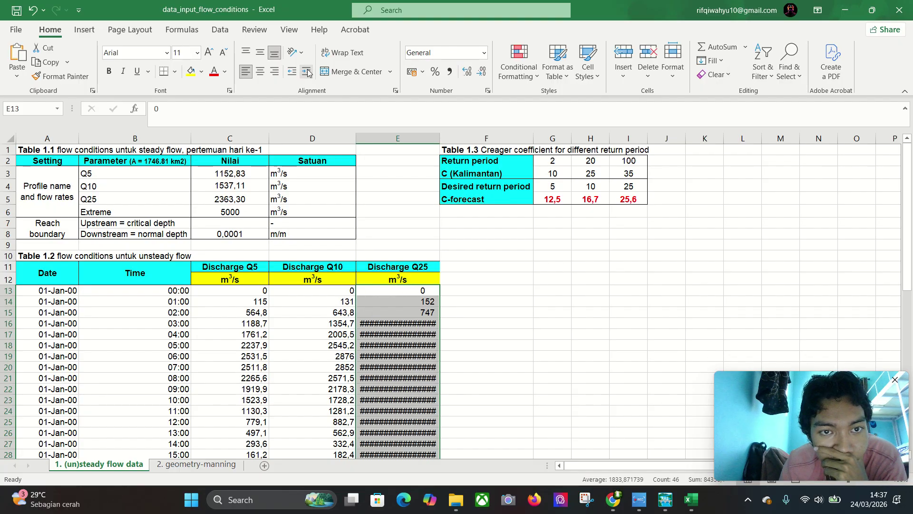
left_click(287, 72)
left_click(288, 71)
left_click(288, 71)
left_click(288, 72)
left_click(288, 71)
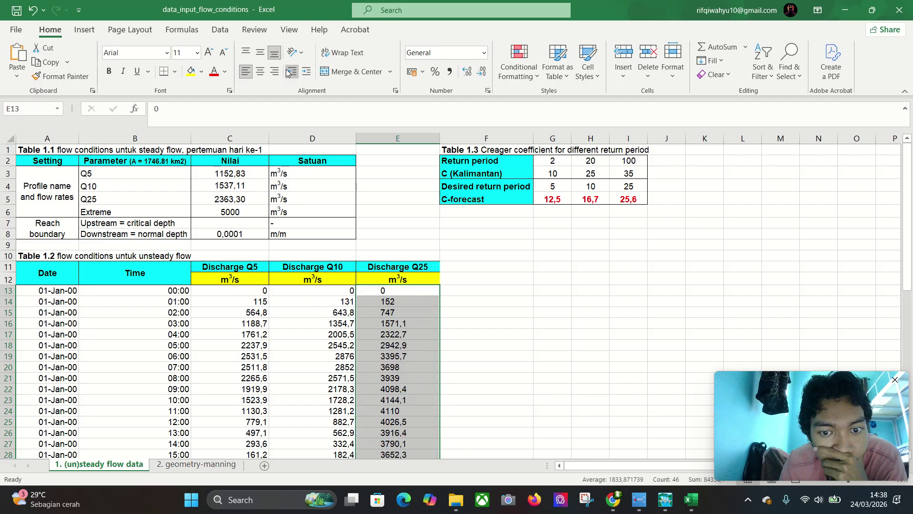
left_click(287, 71)
left_click(288, 72)
left_click(288, 71)
left_click(288, 71)
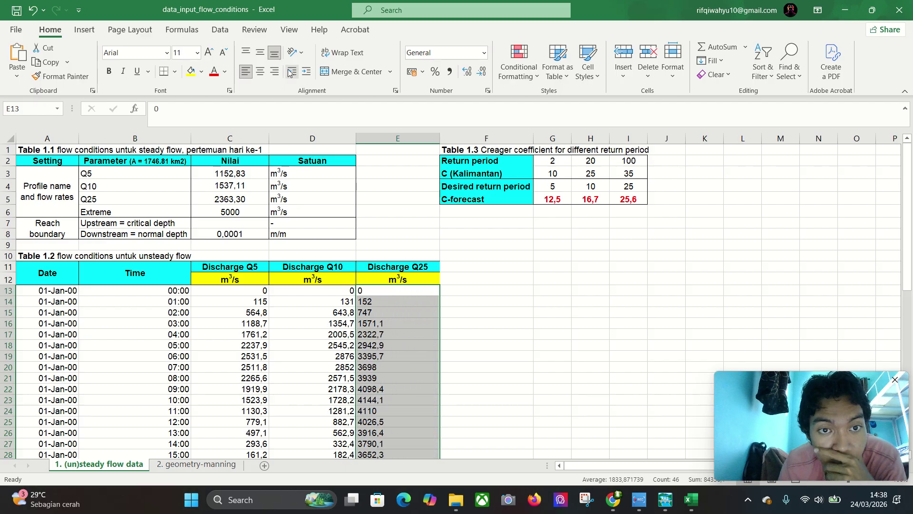
Indent the Discharge Q25 values in E13:E58 while keeping every value readable within the column width
key("ctrl+alt+Tab")
key("ctrl+alt+Tab")
key("ctrl+alt+Tab")
key("ctrl+alt+Tab")
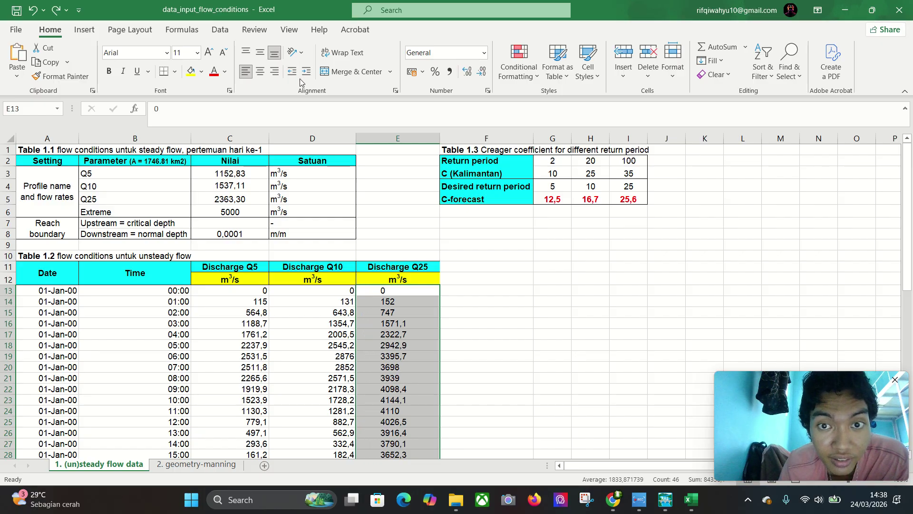
key("ctrl+alt+Tab")
key("ctrl+alt+Tab")
key("ctrl+alt+Tab")
key("ctrl+alt+Tab")
key("ctrl+alt+Tab")
key("ctrl+alt+Tab")
key("ctrl+alt+Tab")
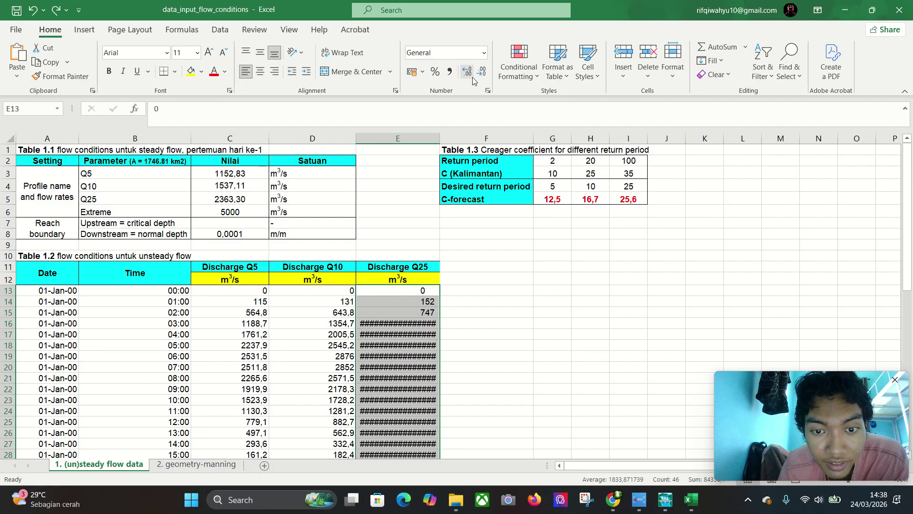
key("ctrl+alt+shift+Tab")
key("ctrl+alt+shift+Tab")
key("ctrl+alt+shift+Tab")
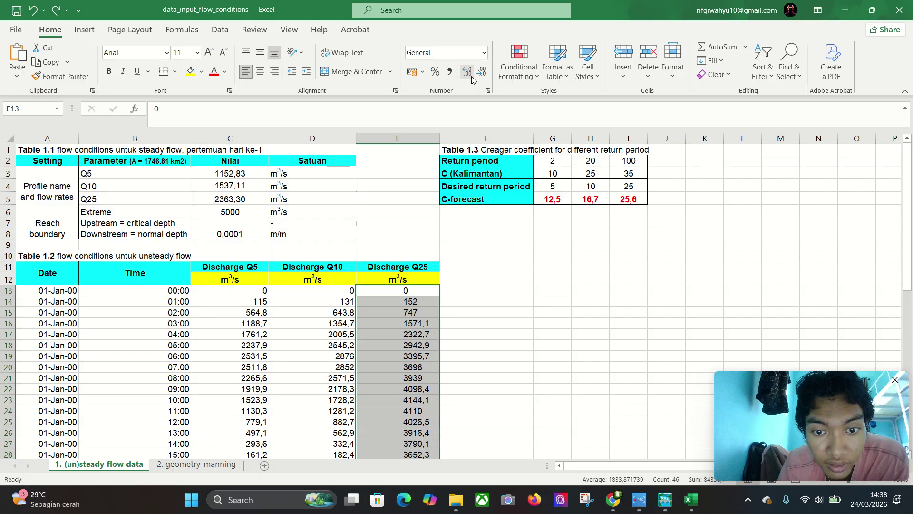
Format the Discharge Q25 values in E13:E58 as whole numbers without decimals
left_click(479, 74)
left_click(479, 74)
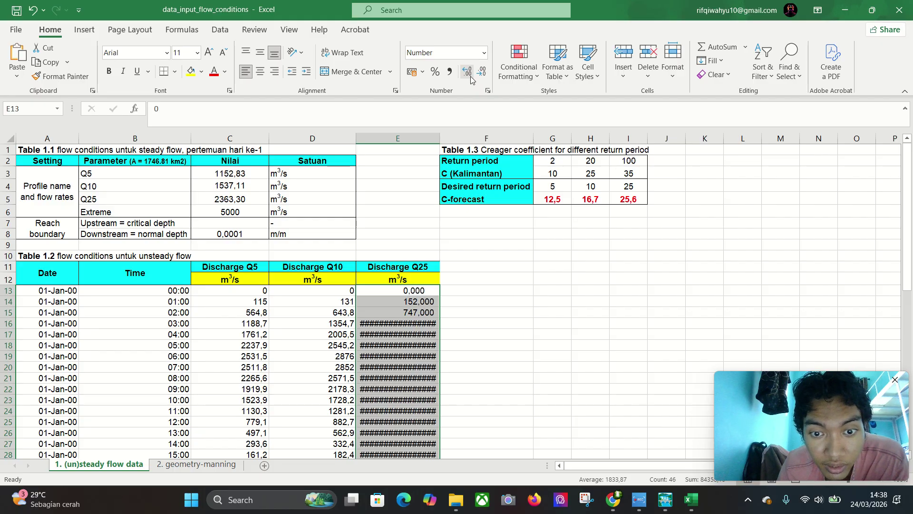
left_click(480, 74)
left_click(479, 74)
left_click(480, 73)
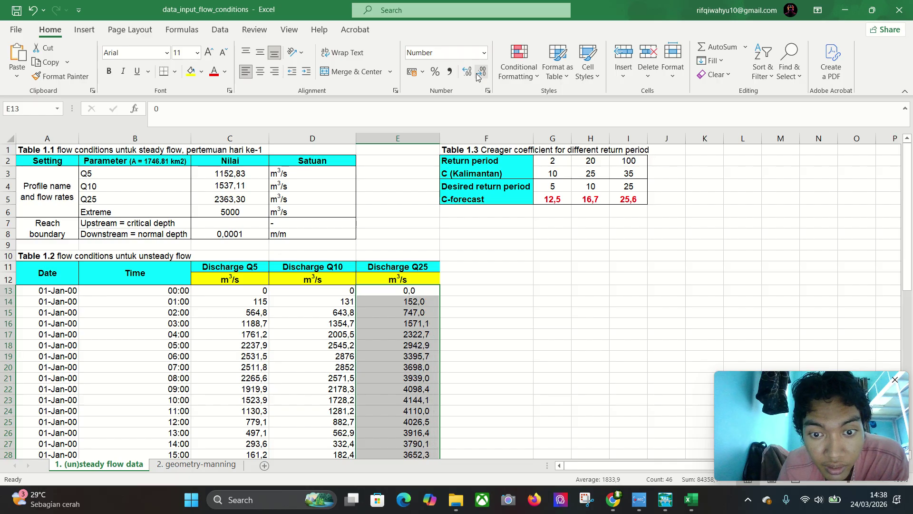
left_click(479, 74)
left_click(418, 290)
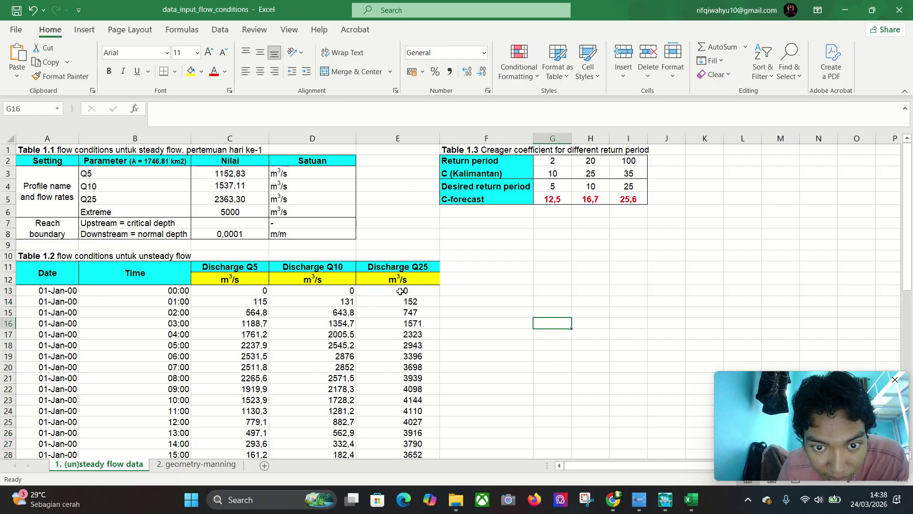
Copy the Discharge Q25 values in E13:E58 and switch back to the HEC-RAS Flow Hydrograph window of RS 4964
left_click_drag(418, 290, 417, 446)
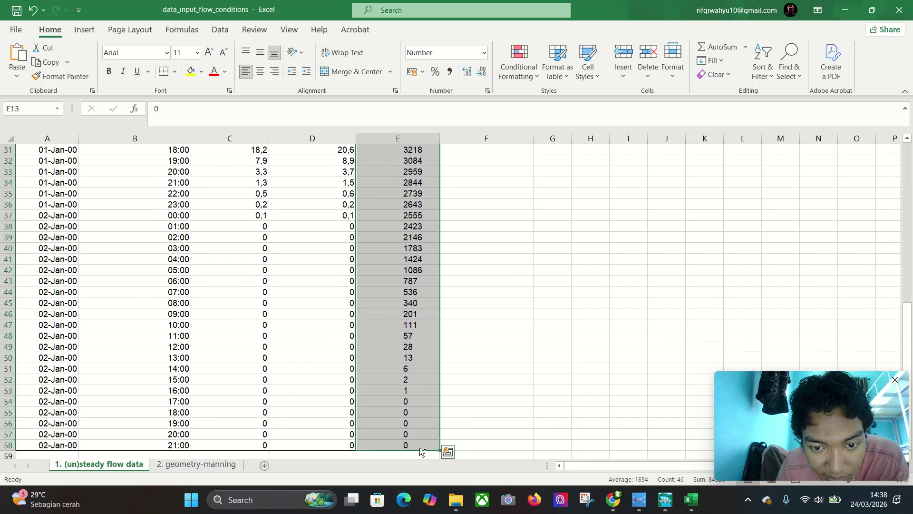
key("ctrl+c")
mouse_move(662, 498)
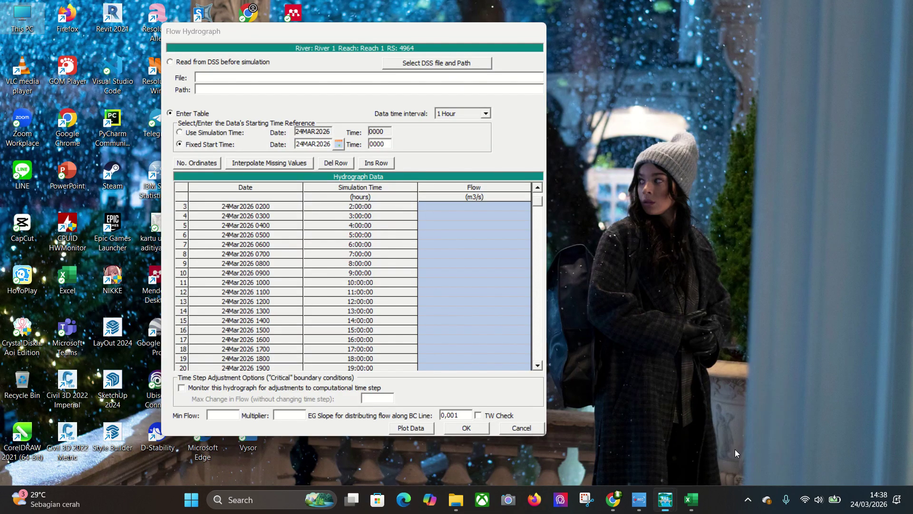
left_click(759, 440)
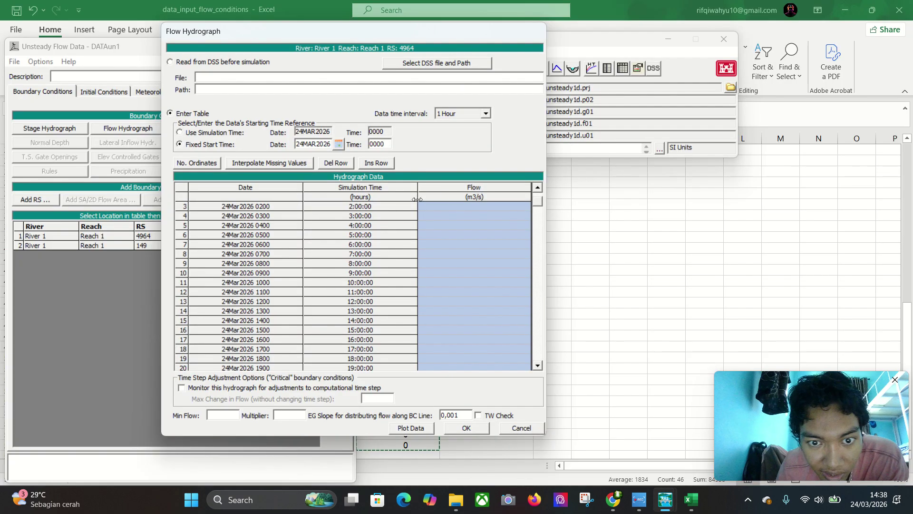
Paste the copied Q25 values into the flow column of the RS 4964 hydrograph table and accept the hydrograph
left_click(485, 235)
left_click(466, 210)
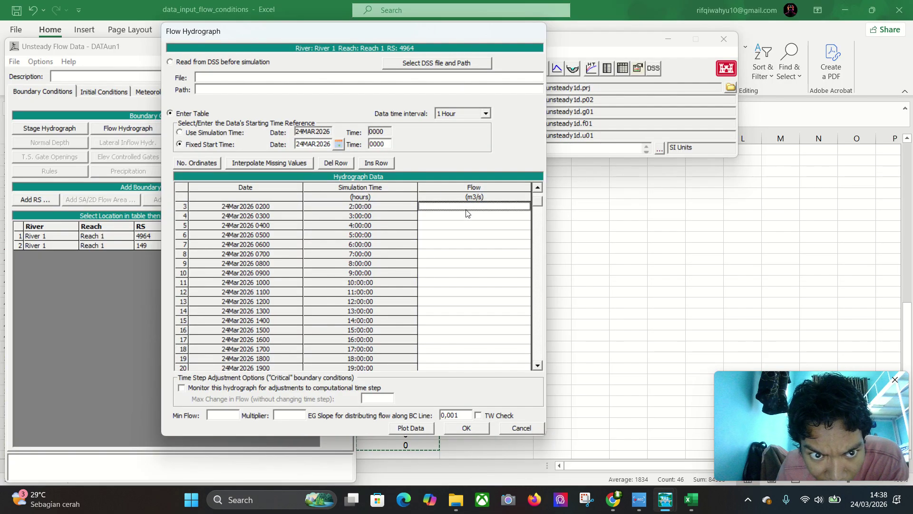
left_click_drag(508, 207, 510, 346)
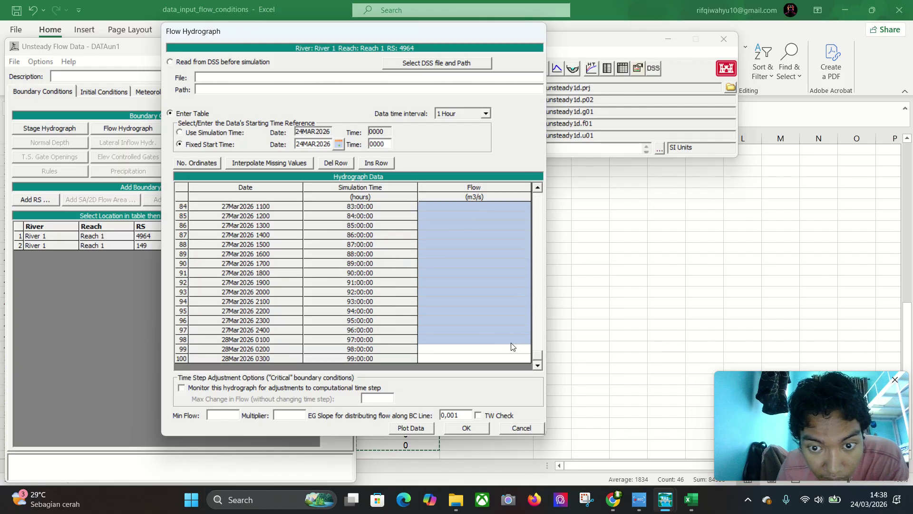
key("ctrl+v")
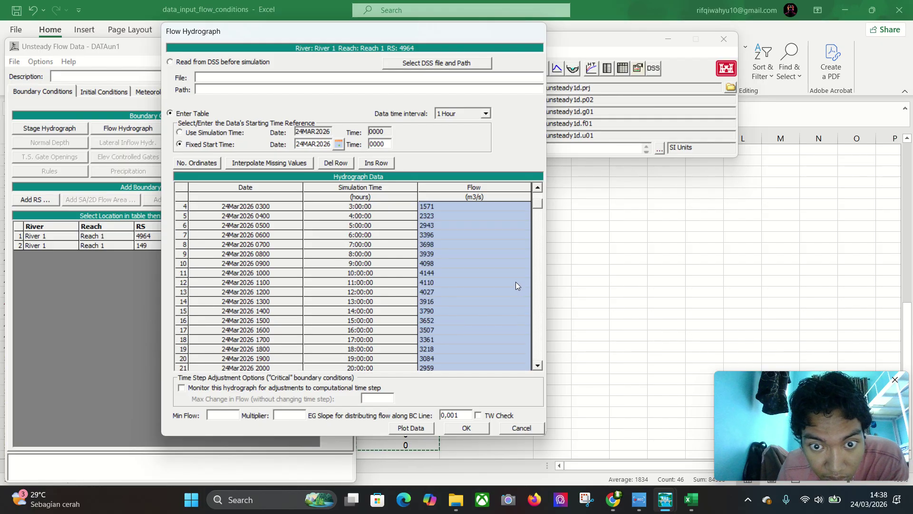
left_click(460, 251)
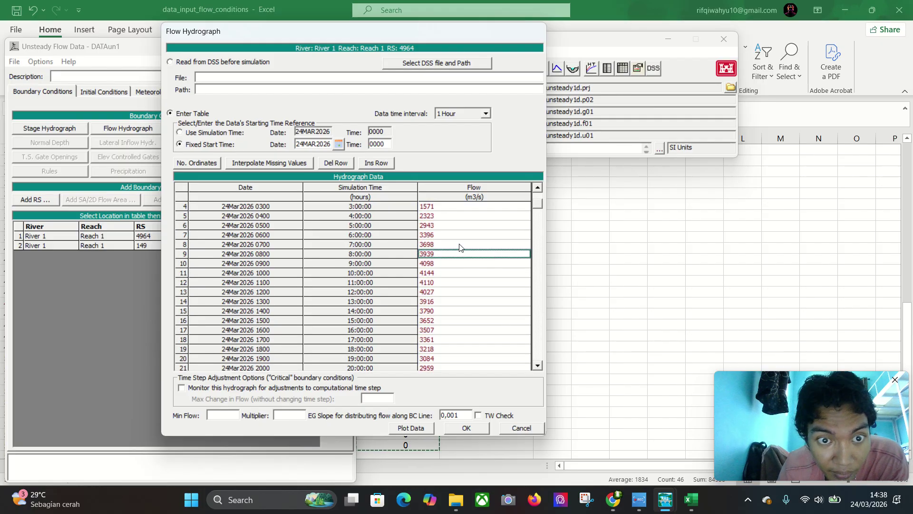
left_click(476, 427)
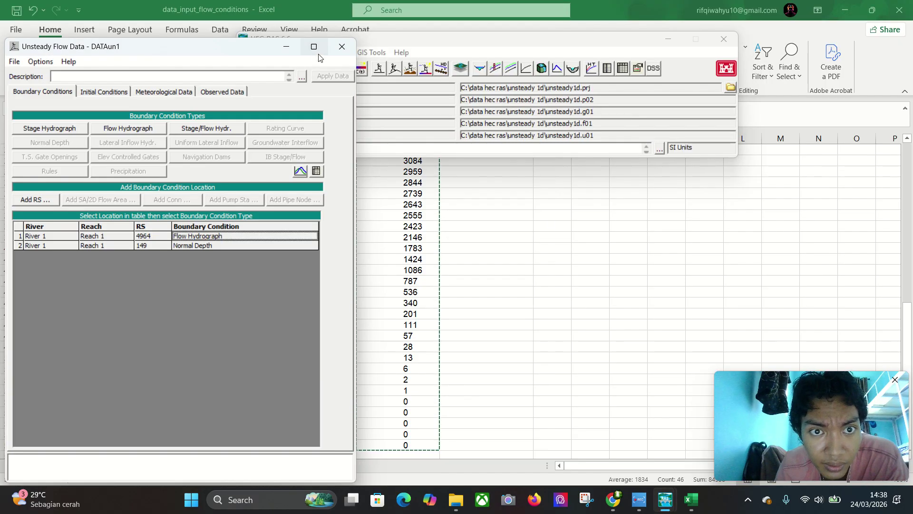
Reopen the flow hydrograph of RS 4964 from the unsteady flow data and plot its values to check the curve
left_click(287, 47)
left_click(265, 53)
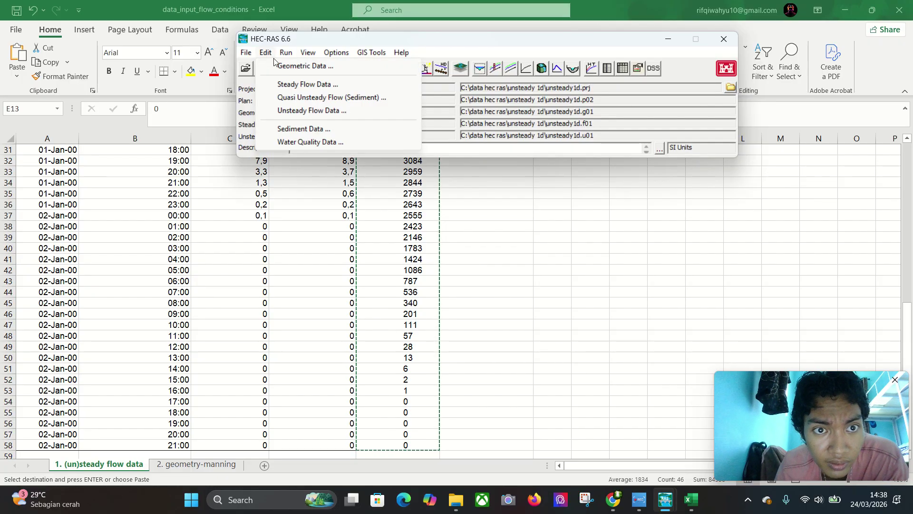
left_click(311, 113)
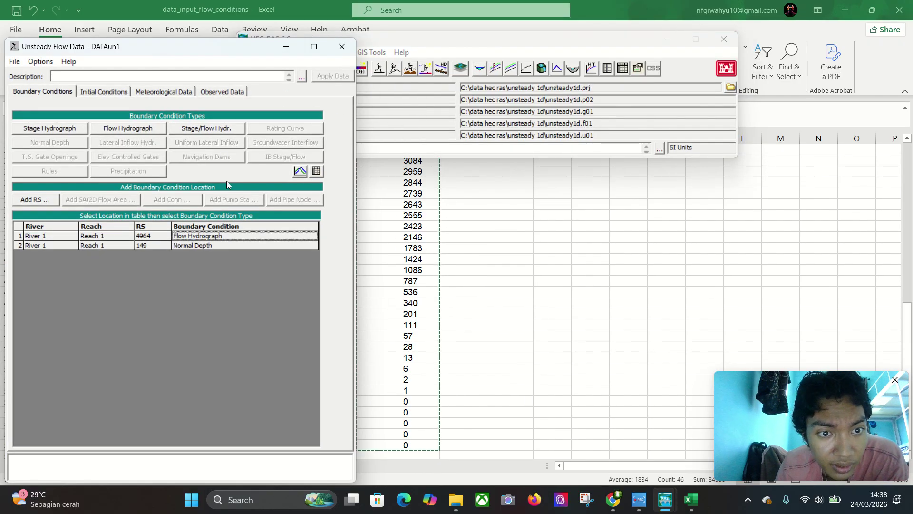
double_click(230, 235)
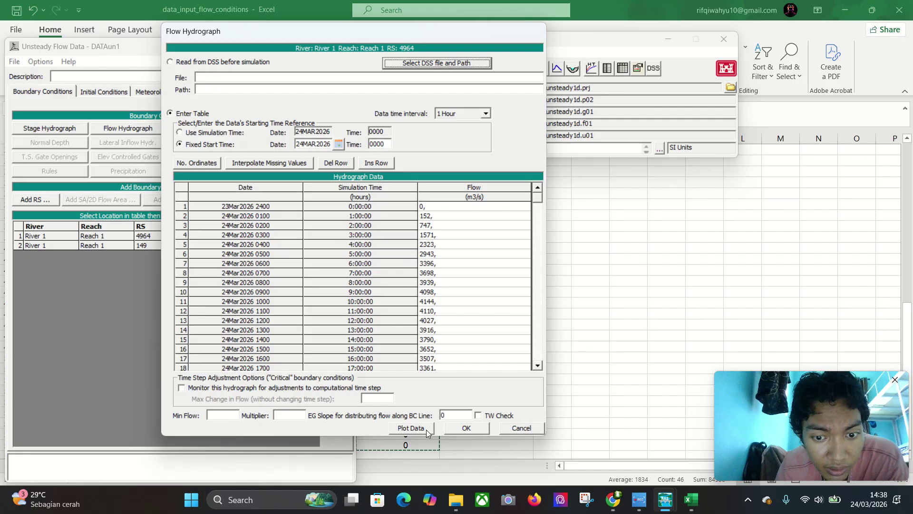
left_click(412, 427)
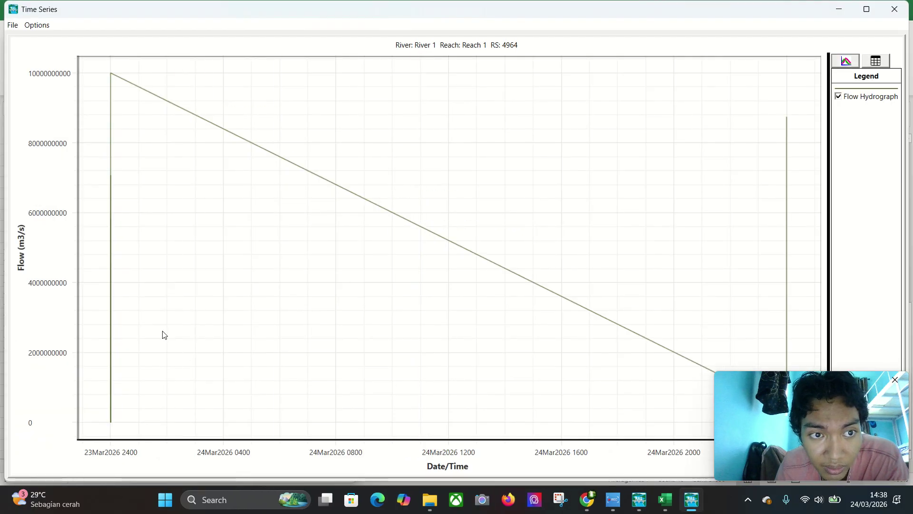
left_click(895, 9)
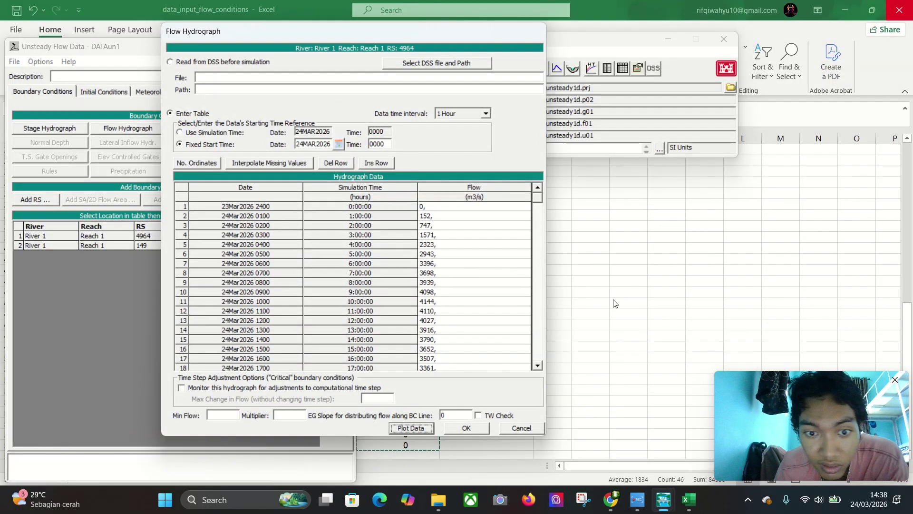
left_click(455, 431)
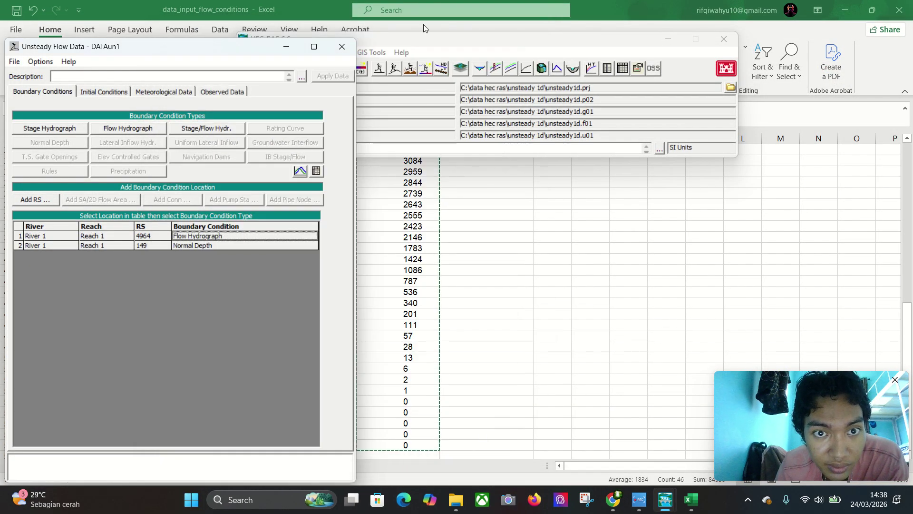
Close the unsteady flow data, compute the unsteady flow analysis of Plan 02 and review the computation messages
left_click(342, 46)
left_click(286, 52)
left_click(328, 79)
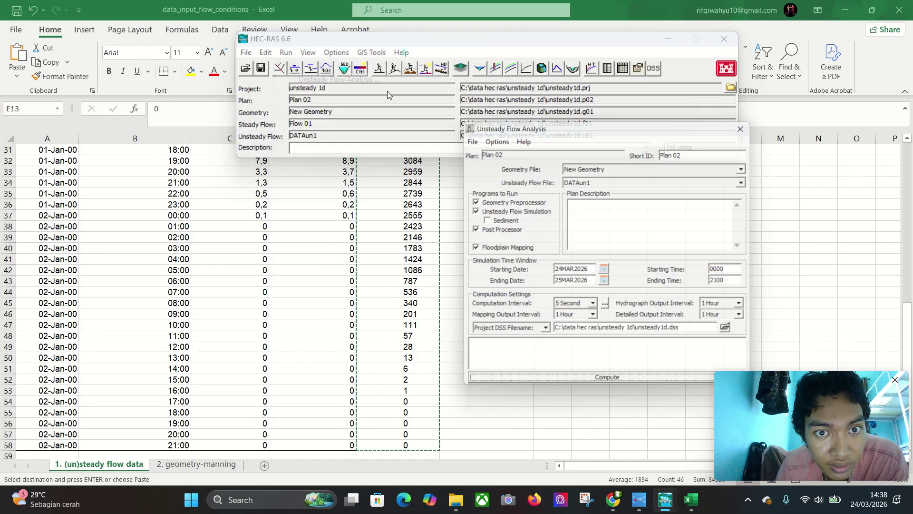
left_click(621, 386)
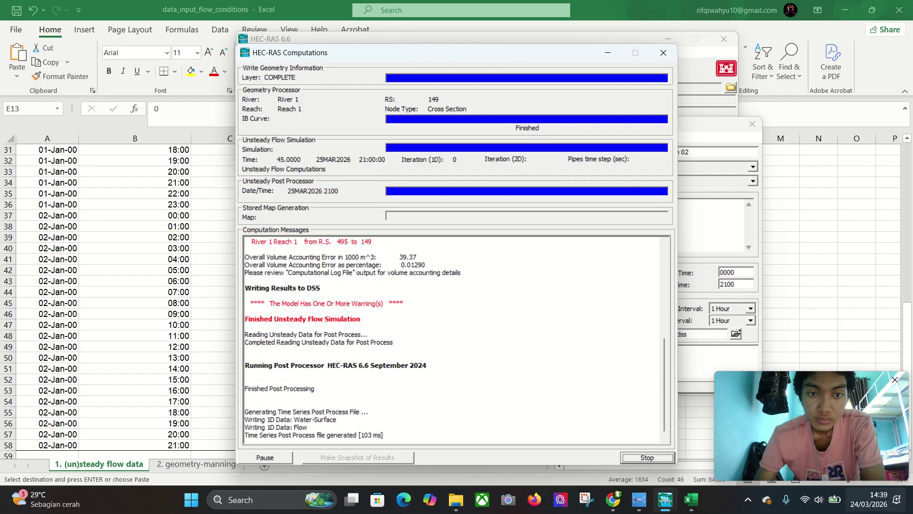
scroll(393, 301, "up", 5)
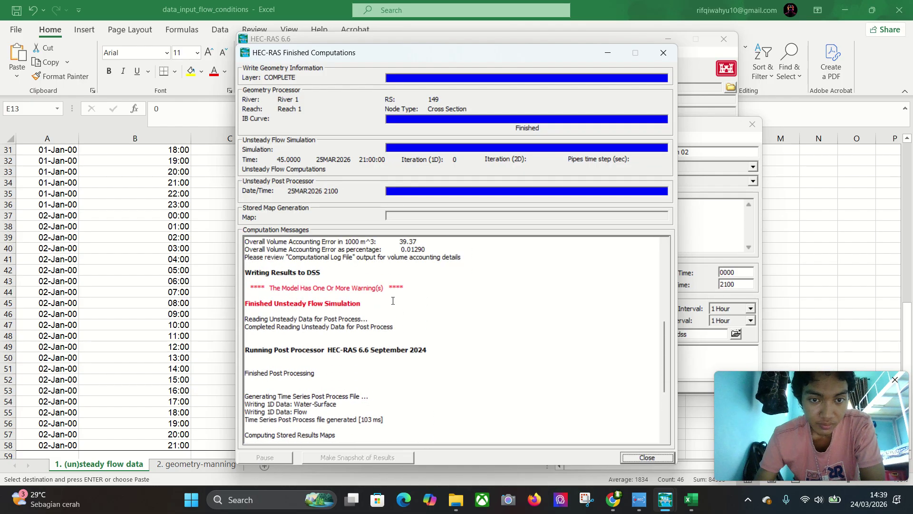
scroll(392, 300, "up", 1)
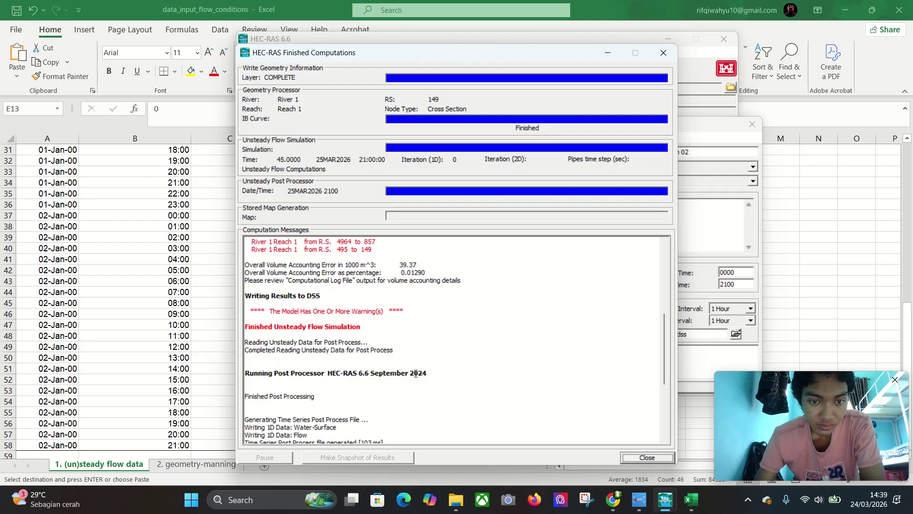
left_click(662, 458)
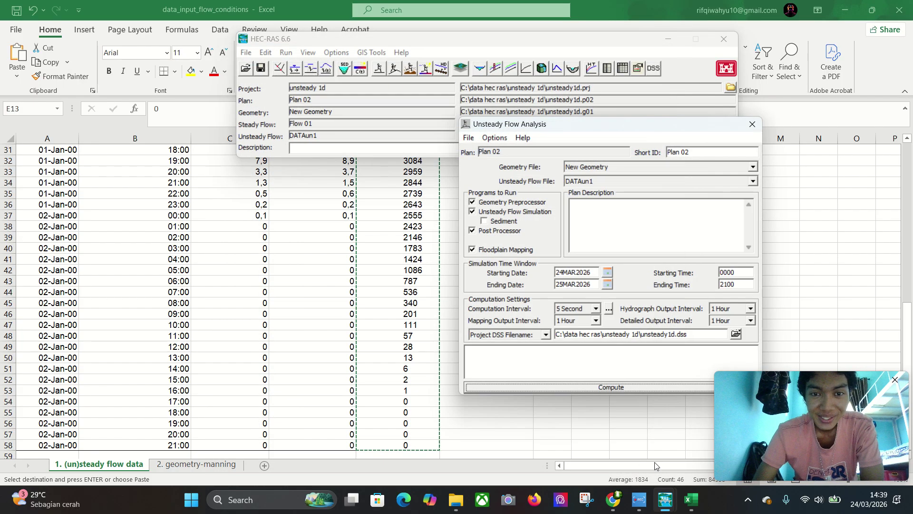
Set the computation interval to 2 Second, recompute Plan 02, review the computation messages and close the analysis
left_click(587, 309)
scroll(587, 337, "up", 2)
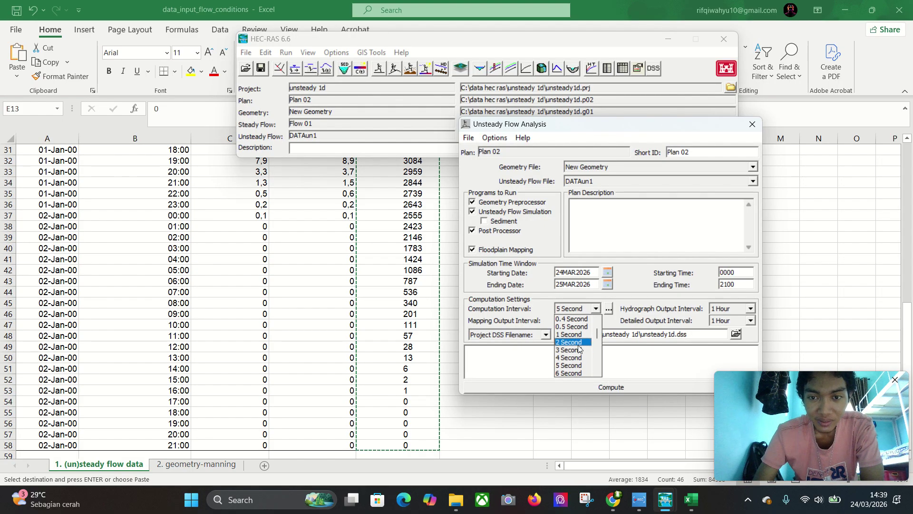
left_click(578, 345)
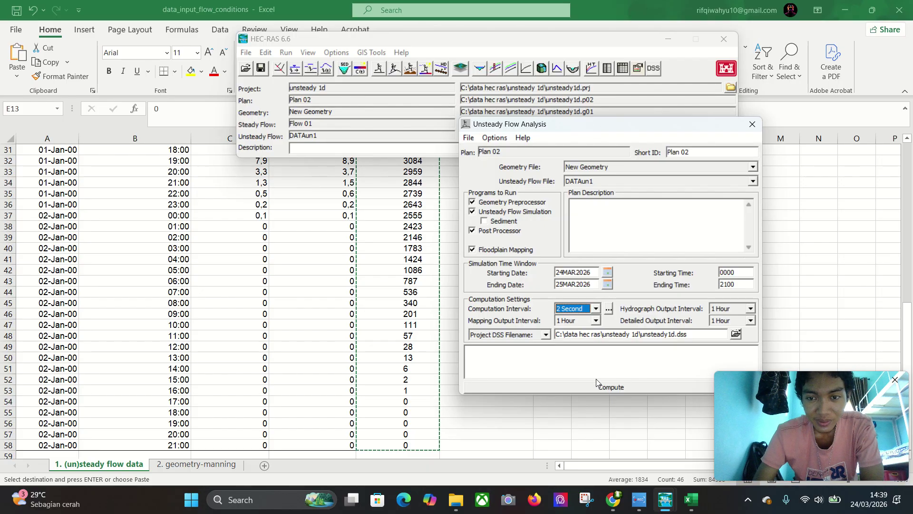
left_click(608, 389)
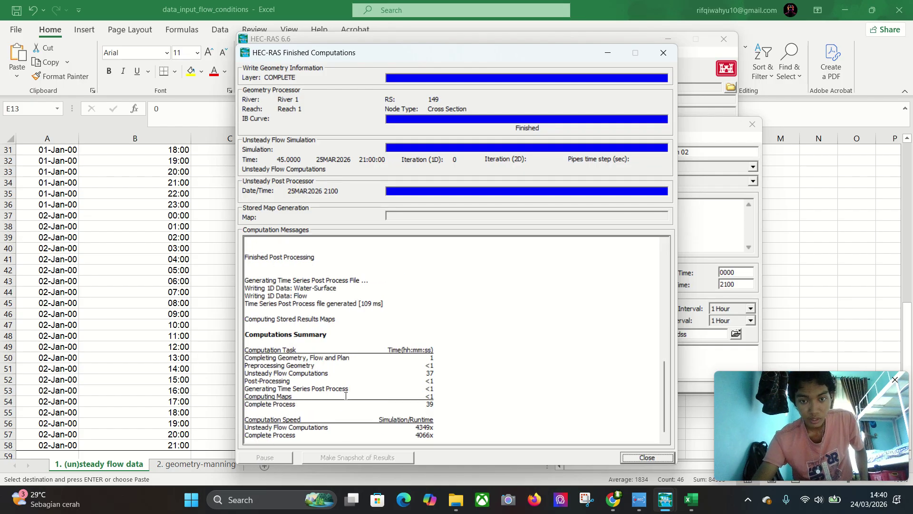
scroll(356, 408, "up", 6)
scroll(357, 407, "up", 7)
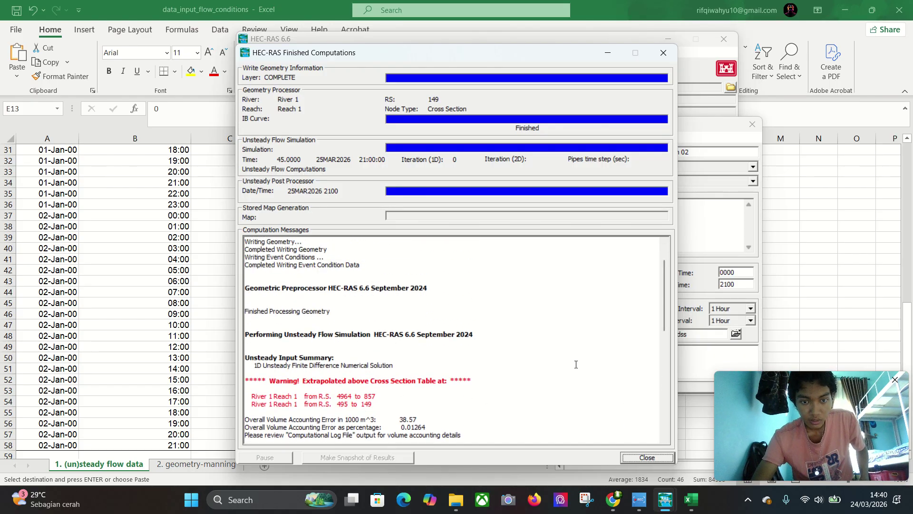
left_click(647, 457)
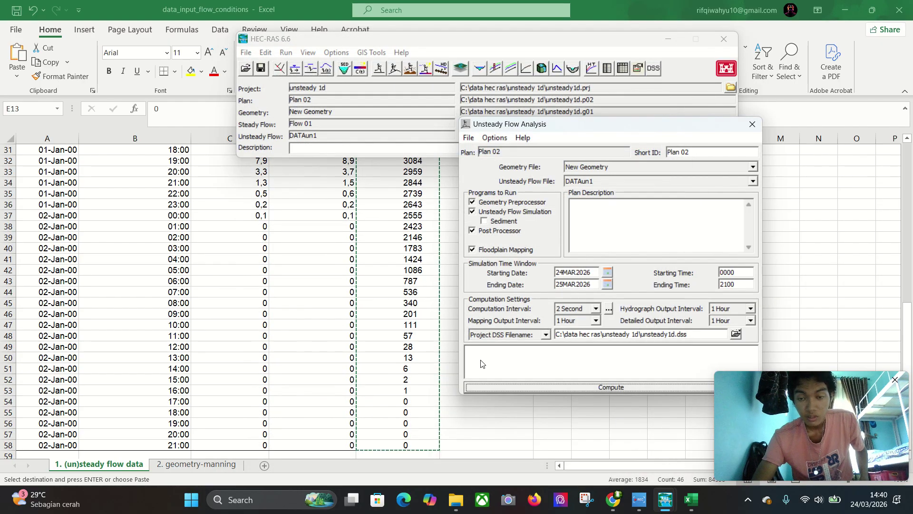
left_click(752, 124)
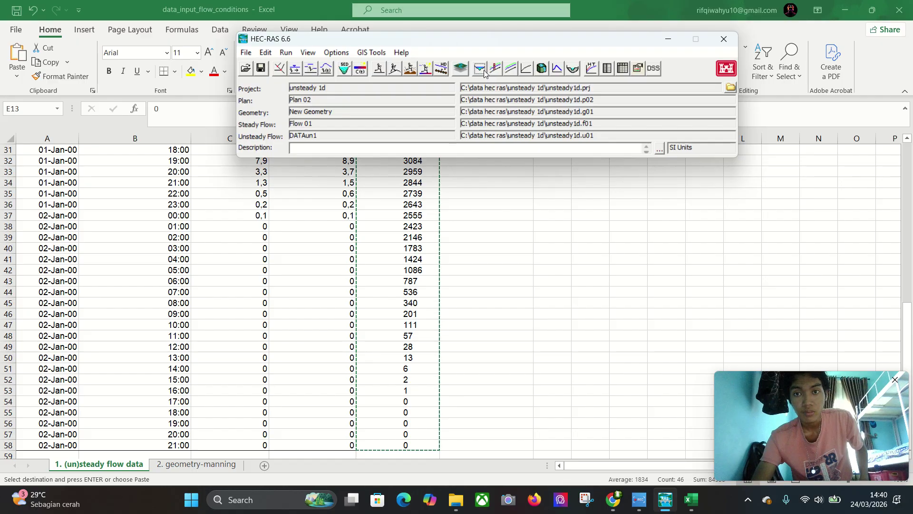
Examine the water levels in the cross-section plots of River 1, Reach 1, stepping through the river stations in both directions
left_click(573, 68)
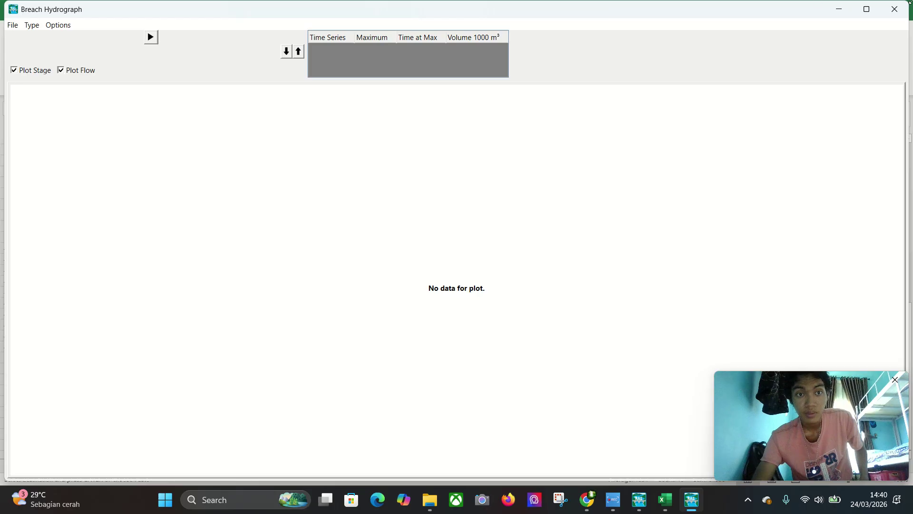
left_click(905, 4)
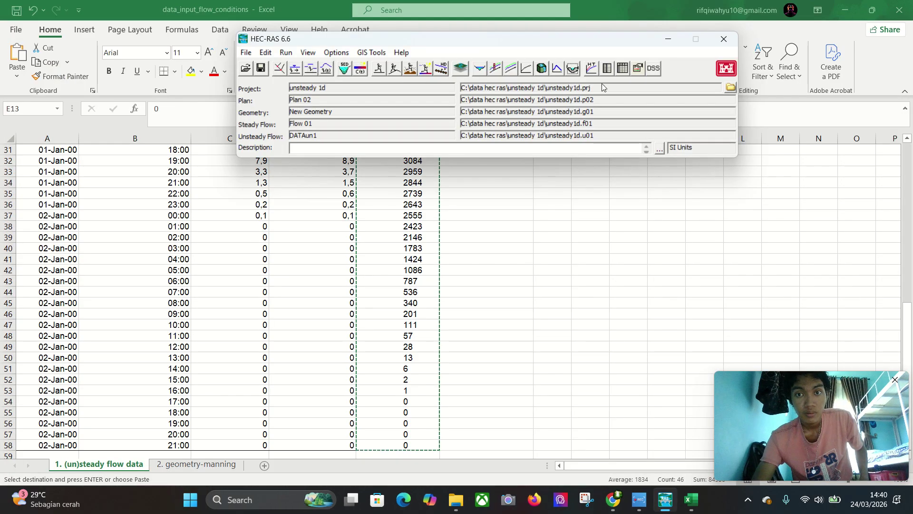
left_click(478, 70)
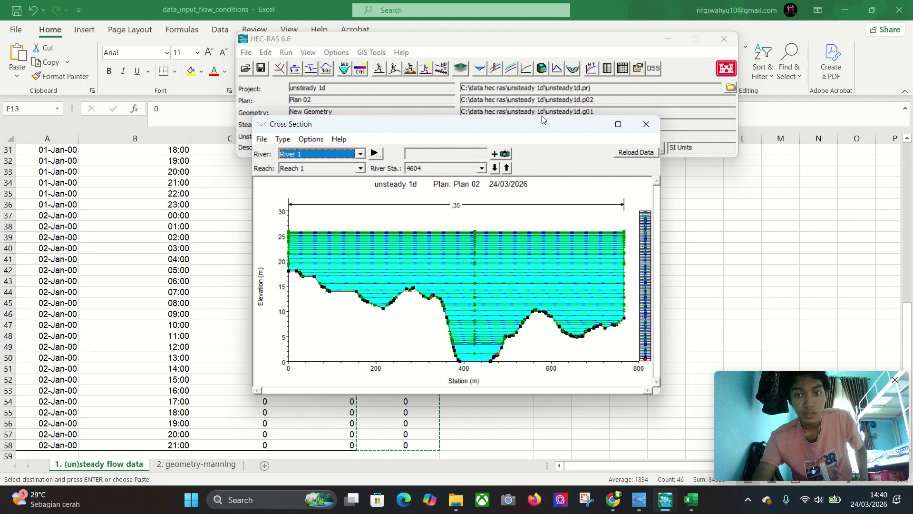
left_click(507, 168)
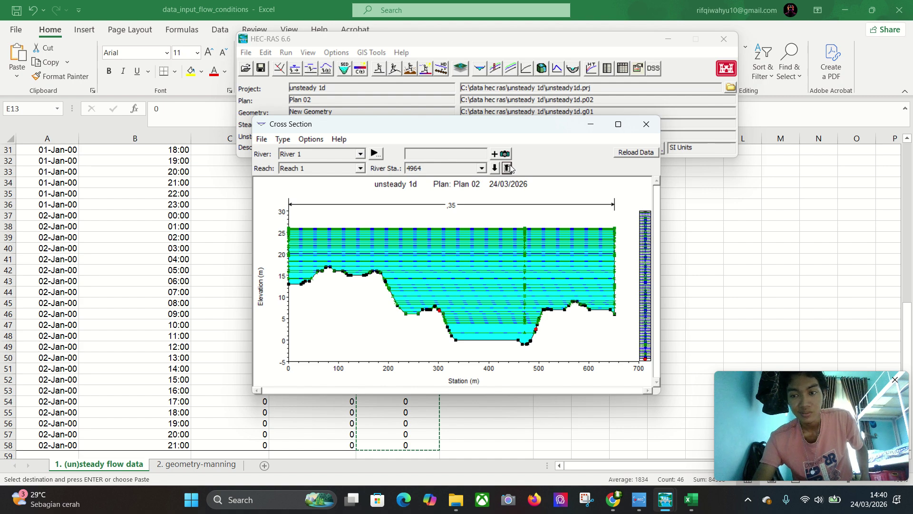
left_click(507, 168)
left_click(507, 168)
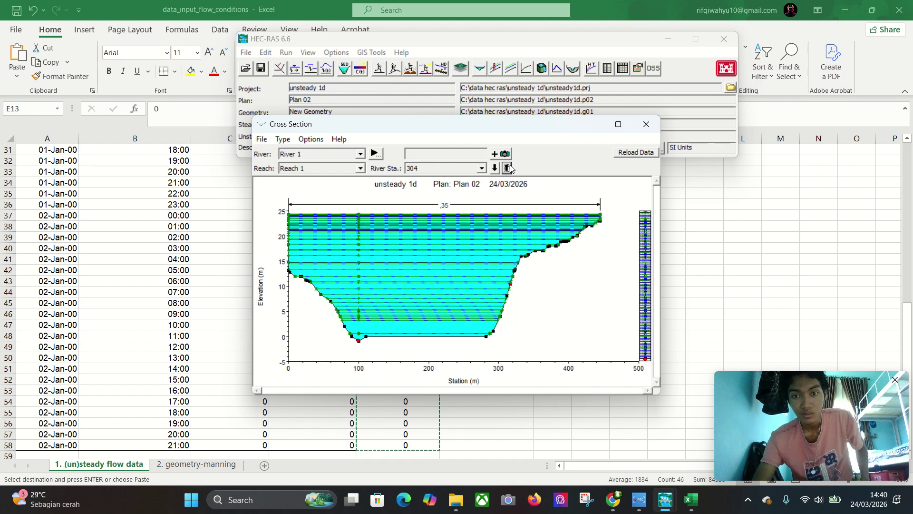
left_click(508, 168)
left_click(508, 168)
left_click(508, 168)
left_click(508, 168)
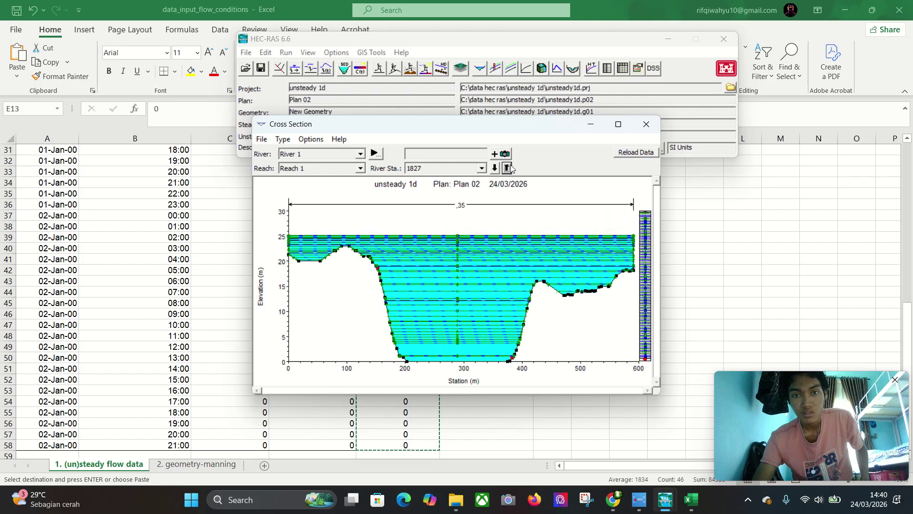
left_click(505, 171)
left_click(505, 172)
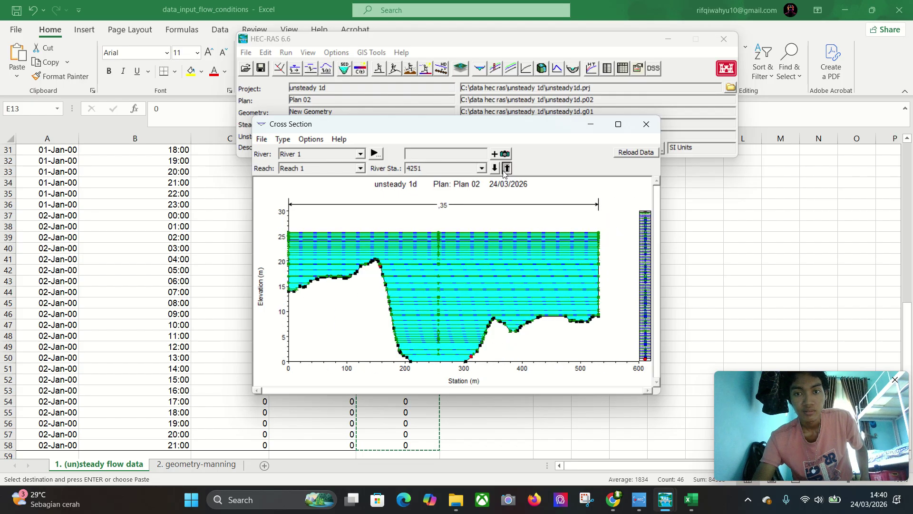
left_click(505, 171)
left_click(505, 172)
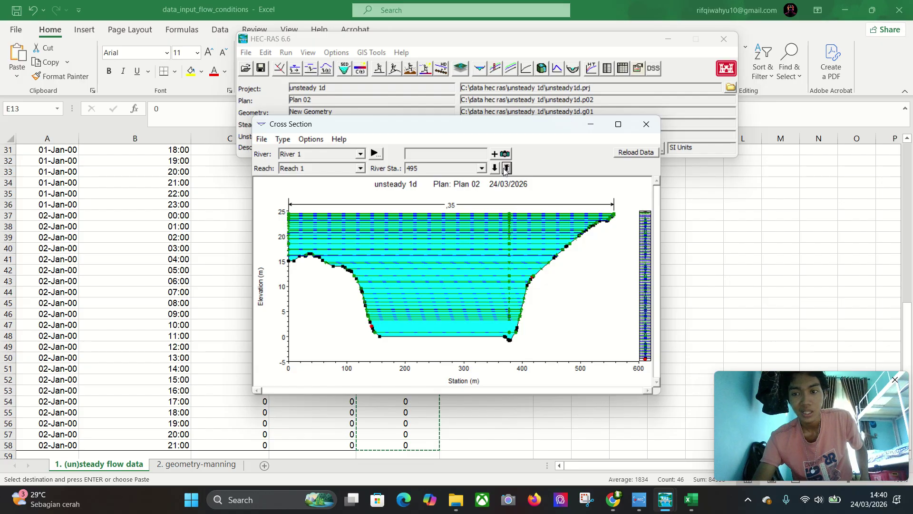
left_click(507, 168)
left_click(507, 169)
left_click(506, 168)
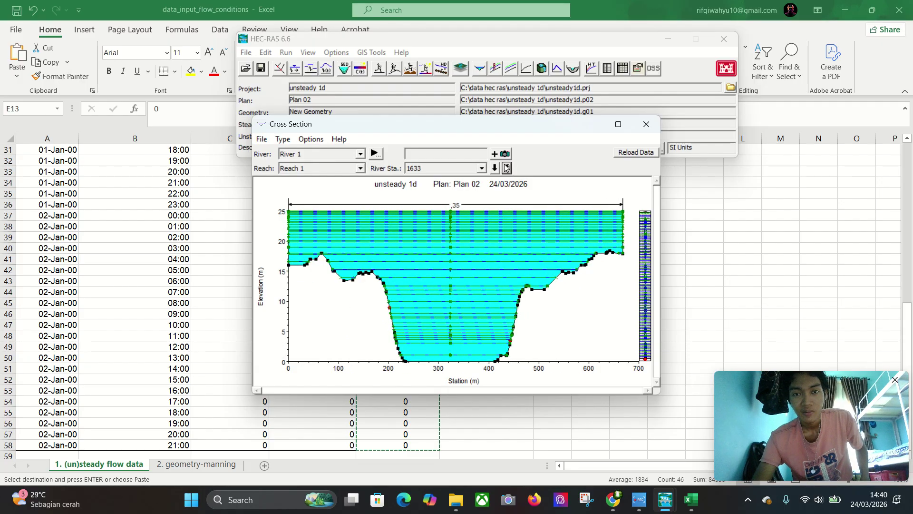
left_click(496, 168)
left_click(495, 168)
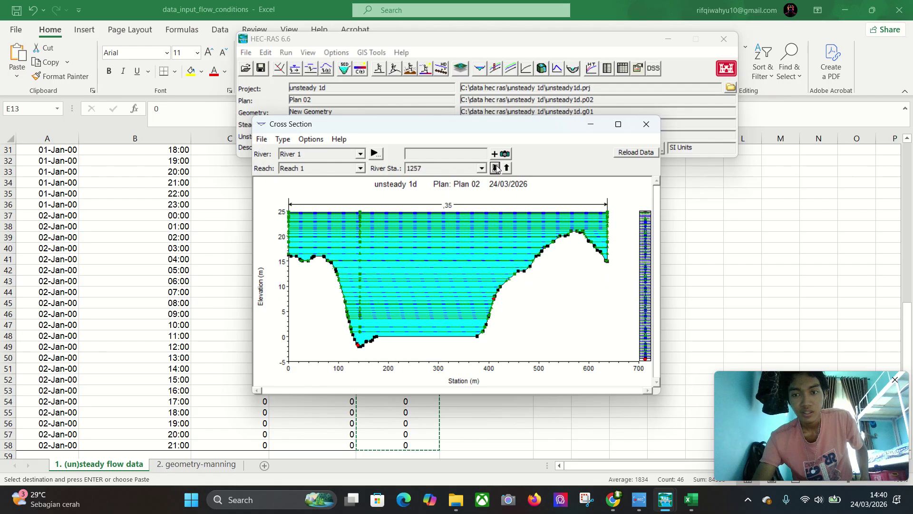
Examine the Plan 02 water levels at successive river stations of Reach 1, ending at station 2625, and close the cross-section plot
left_click(496, 168)
left_click(496, 168)
left_click(496, 168)
left_click(496, 168)
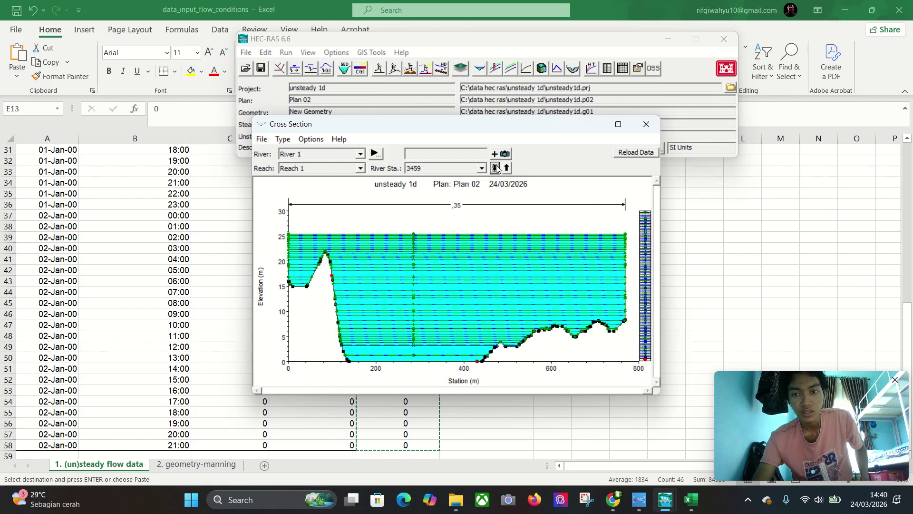
left_click(495, 168)
left_click(495, 168)
left_click(495, 167)
left_click(495, 168)
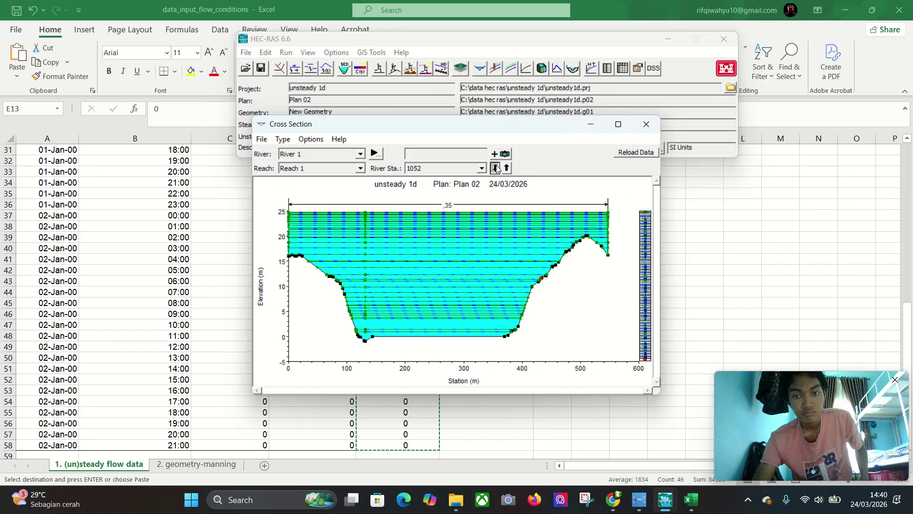
left_click(496, 168)
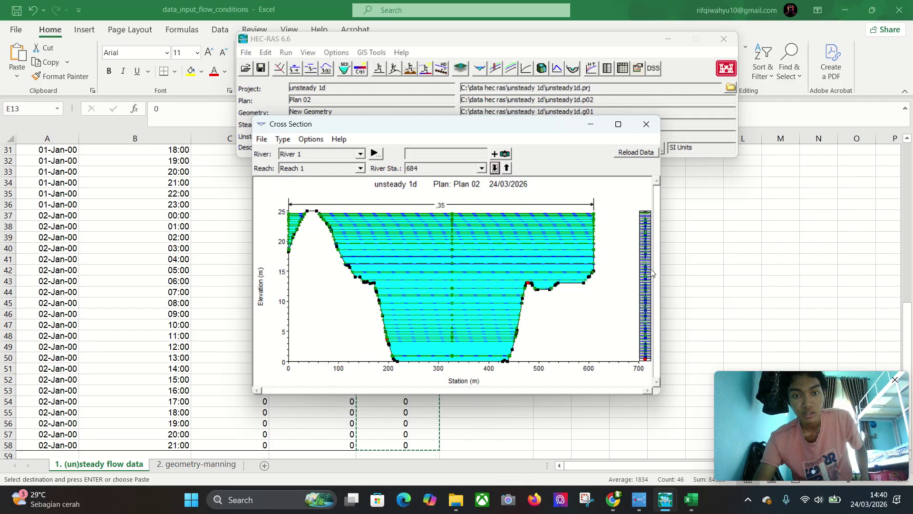
left_click(494, 168)
left_click(494, 168)
left_click(494, 168)
left_click(494, 168)
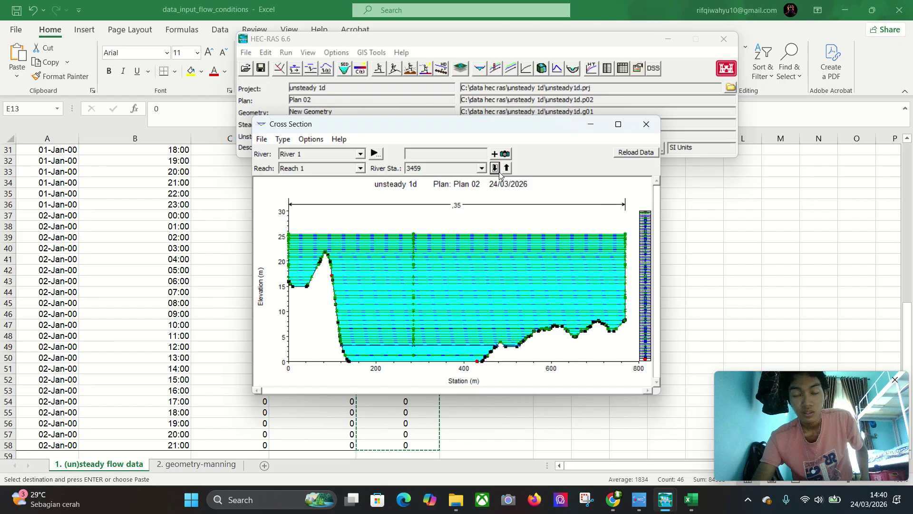
left_click(497, 170)
left_click(496, 170)
left_click(496, 169)
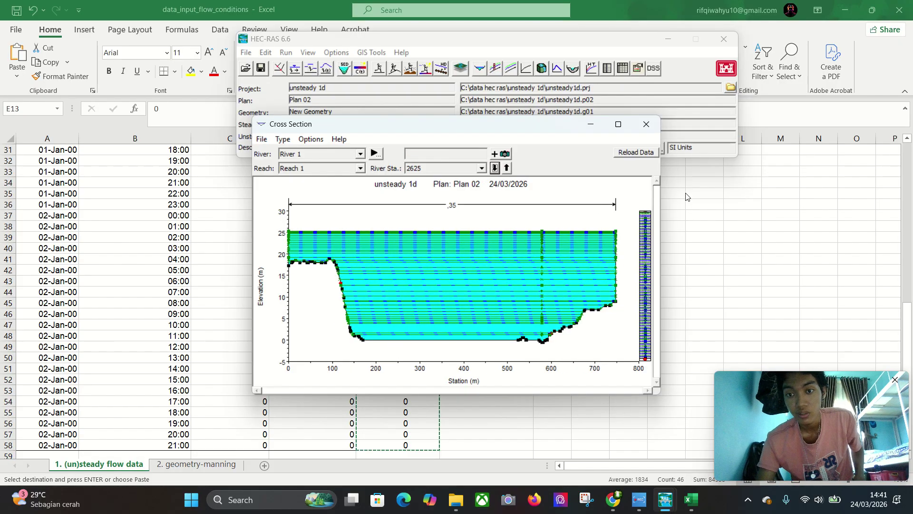
left_click(653, 122)
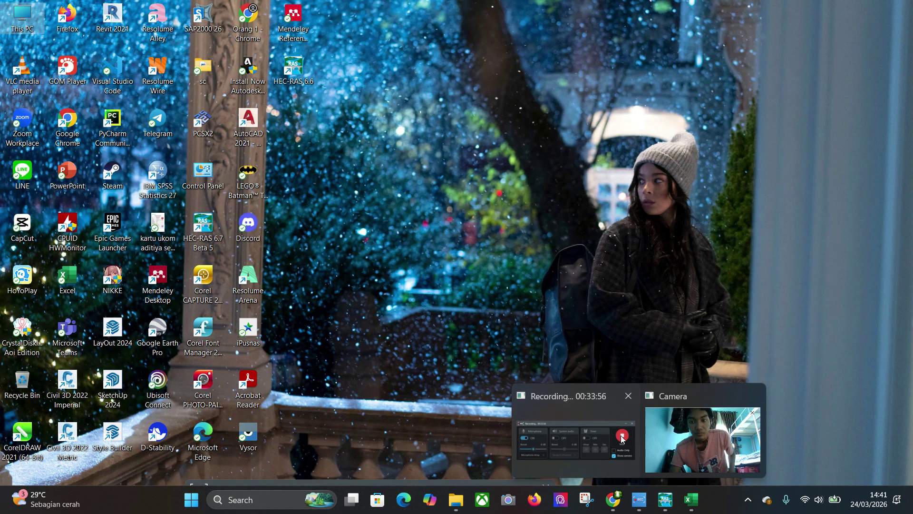
left_click(635, 425)
mouse_move(639, 499)
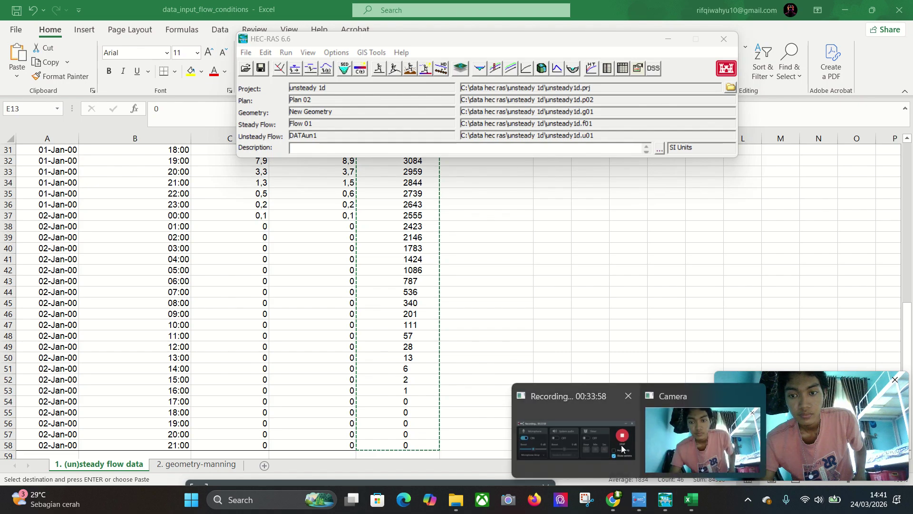
left_click(619, 436)
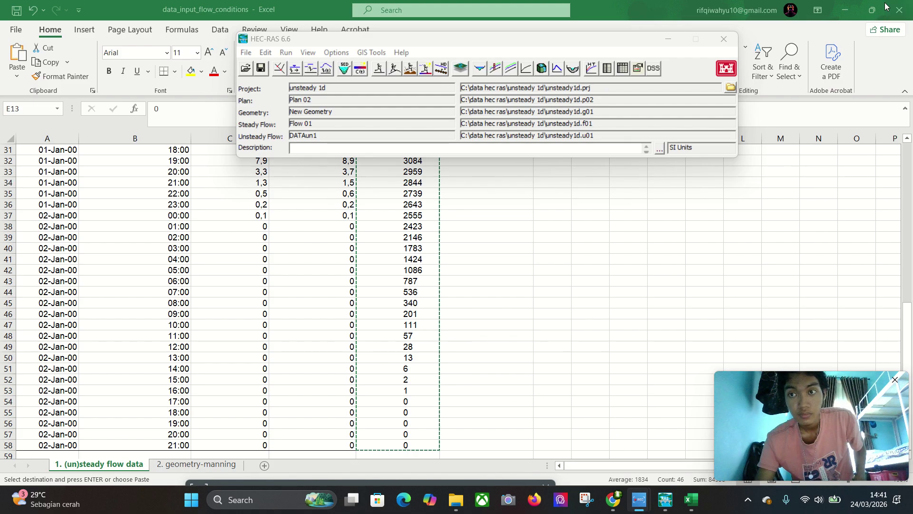
Minimize the data_input_flow_conditions workbook and the data folder window, and exit HEC-RAS, saving the unsteady 1d project
left_click(845, 10)
double_click(840, 8)
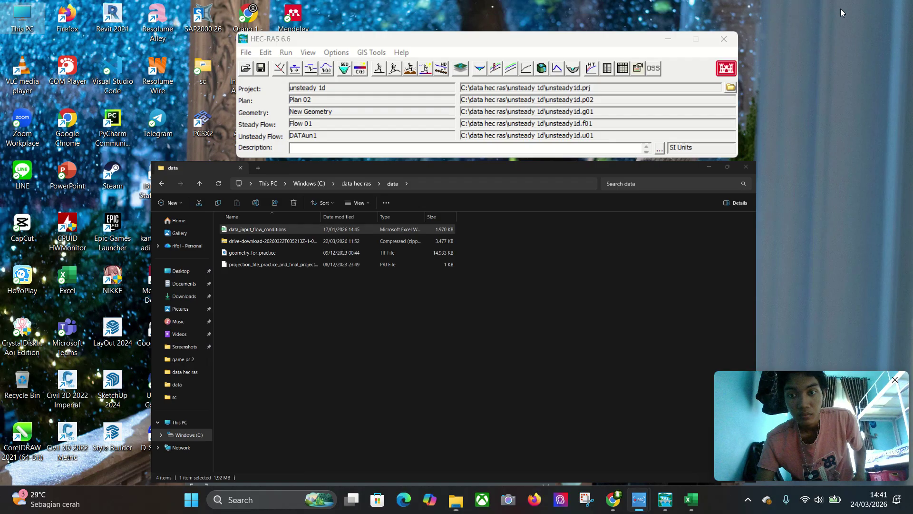
left_click(709, 167)
mouse_move(639, 500)
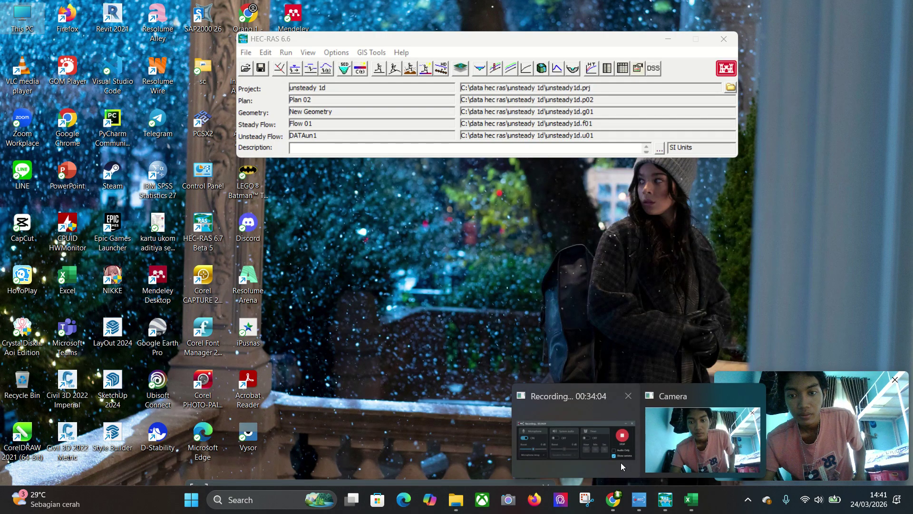
left_click(753, 411)
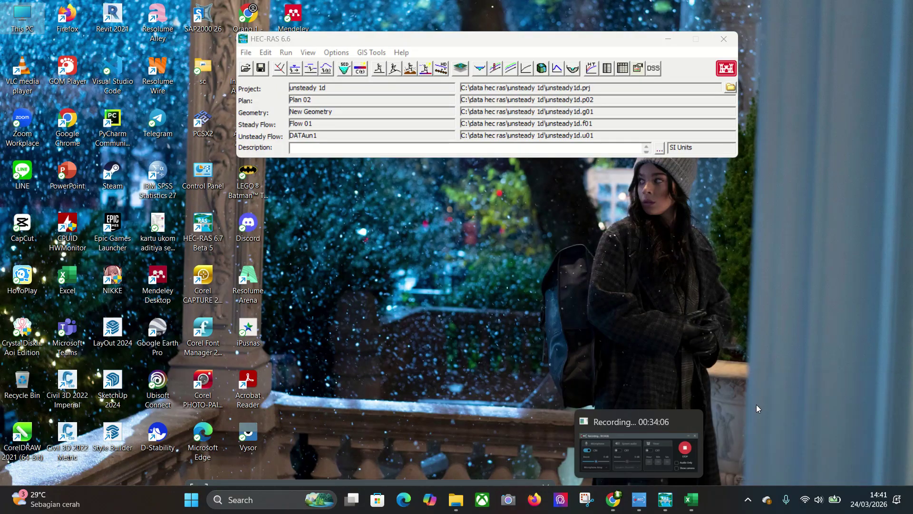
left_click(724, 38)
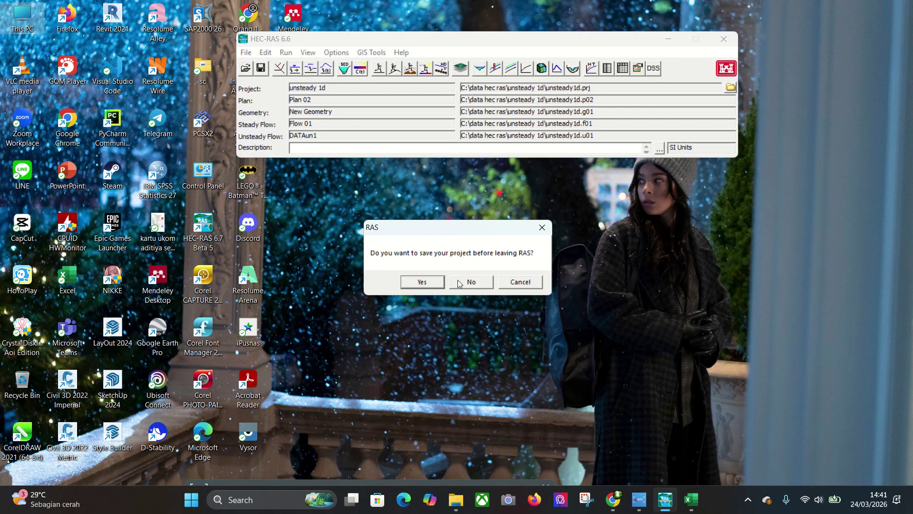
left_click(427, 282)
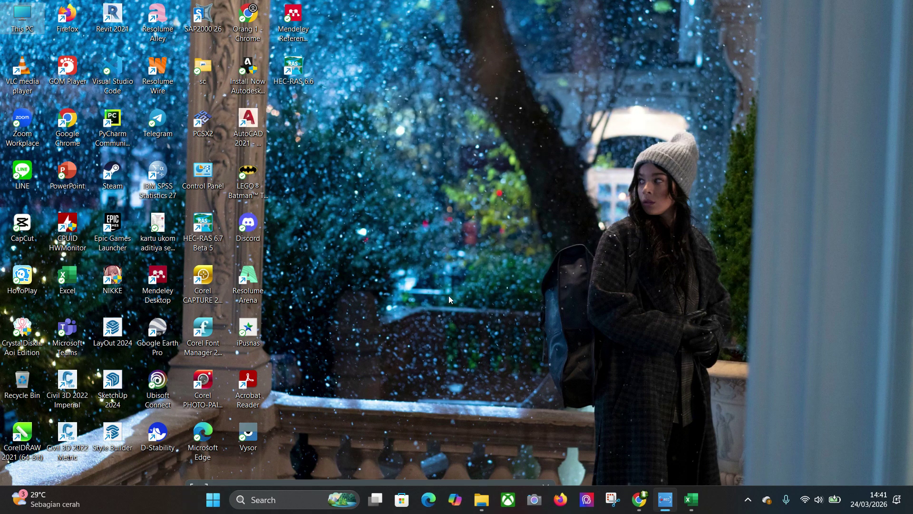